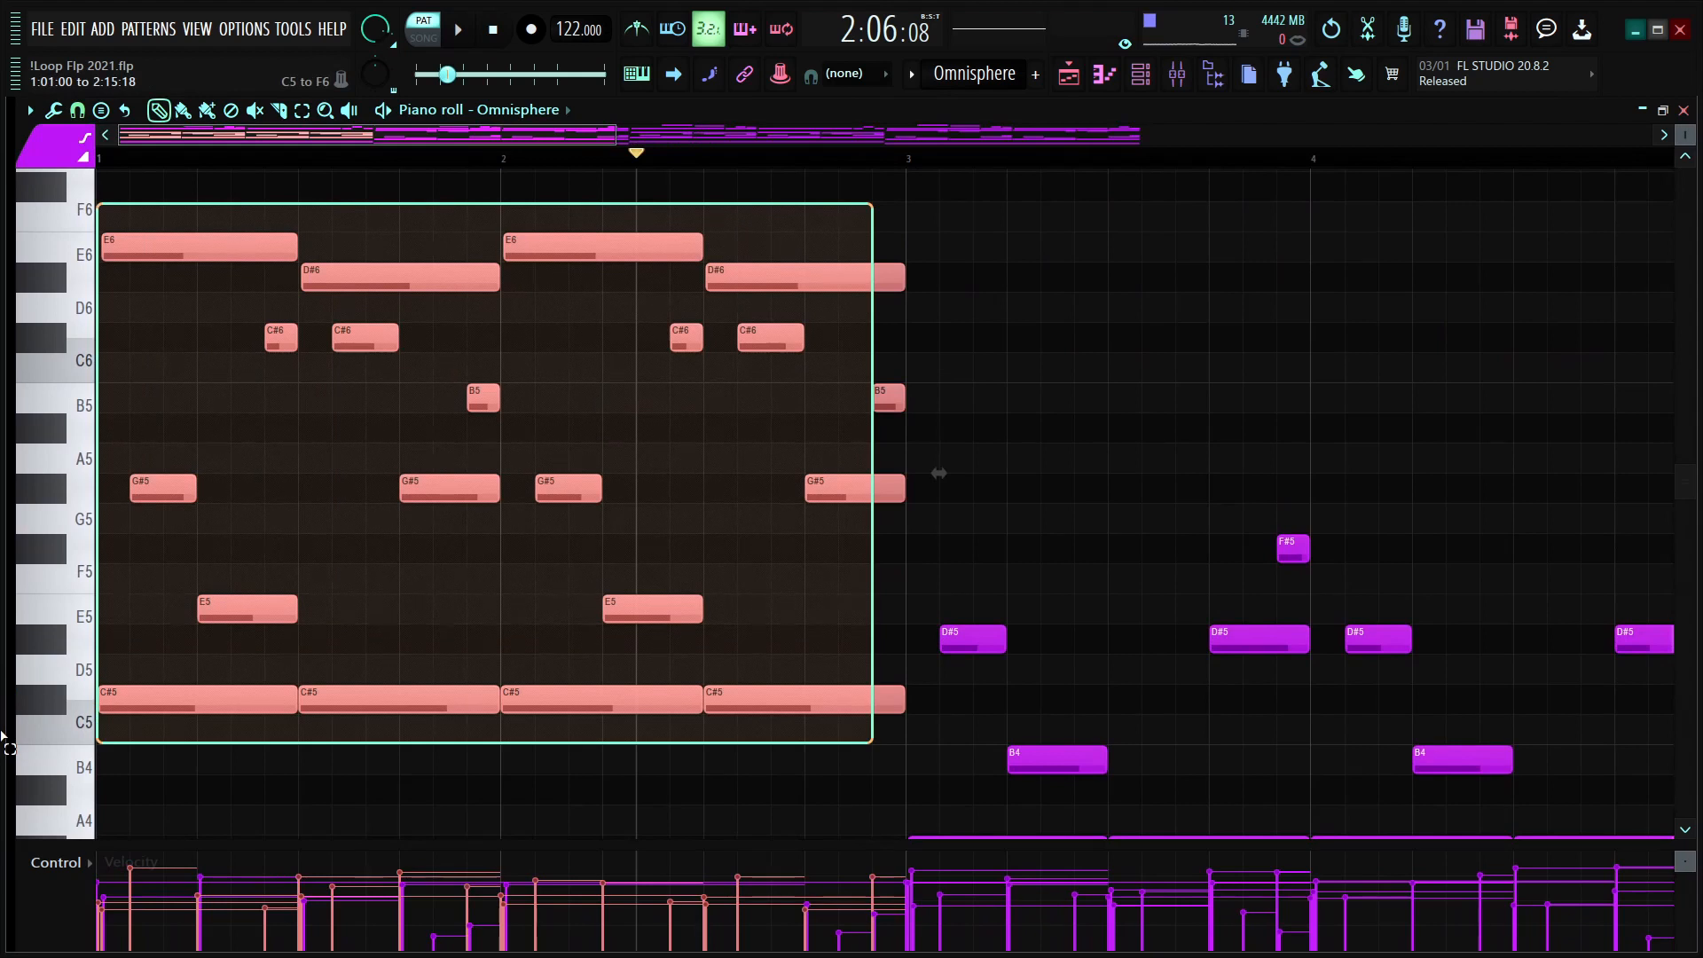
# Step: Highlight the notes in bars 1–2 and those in bars 3–4 of the piano roll to compare the two patterns
pyautogui.moveTo(3, 736); pyautogui.dragTo(5, 736)
pyautogui.scroll(-4, 731, 163)
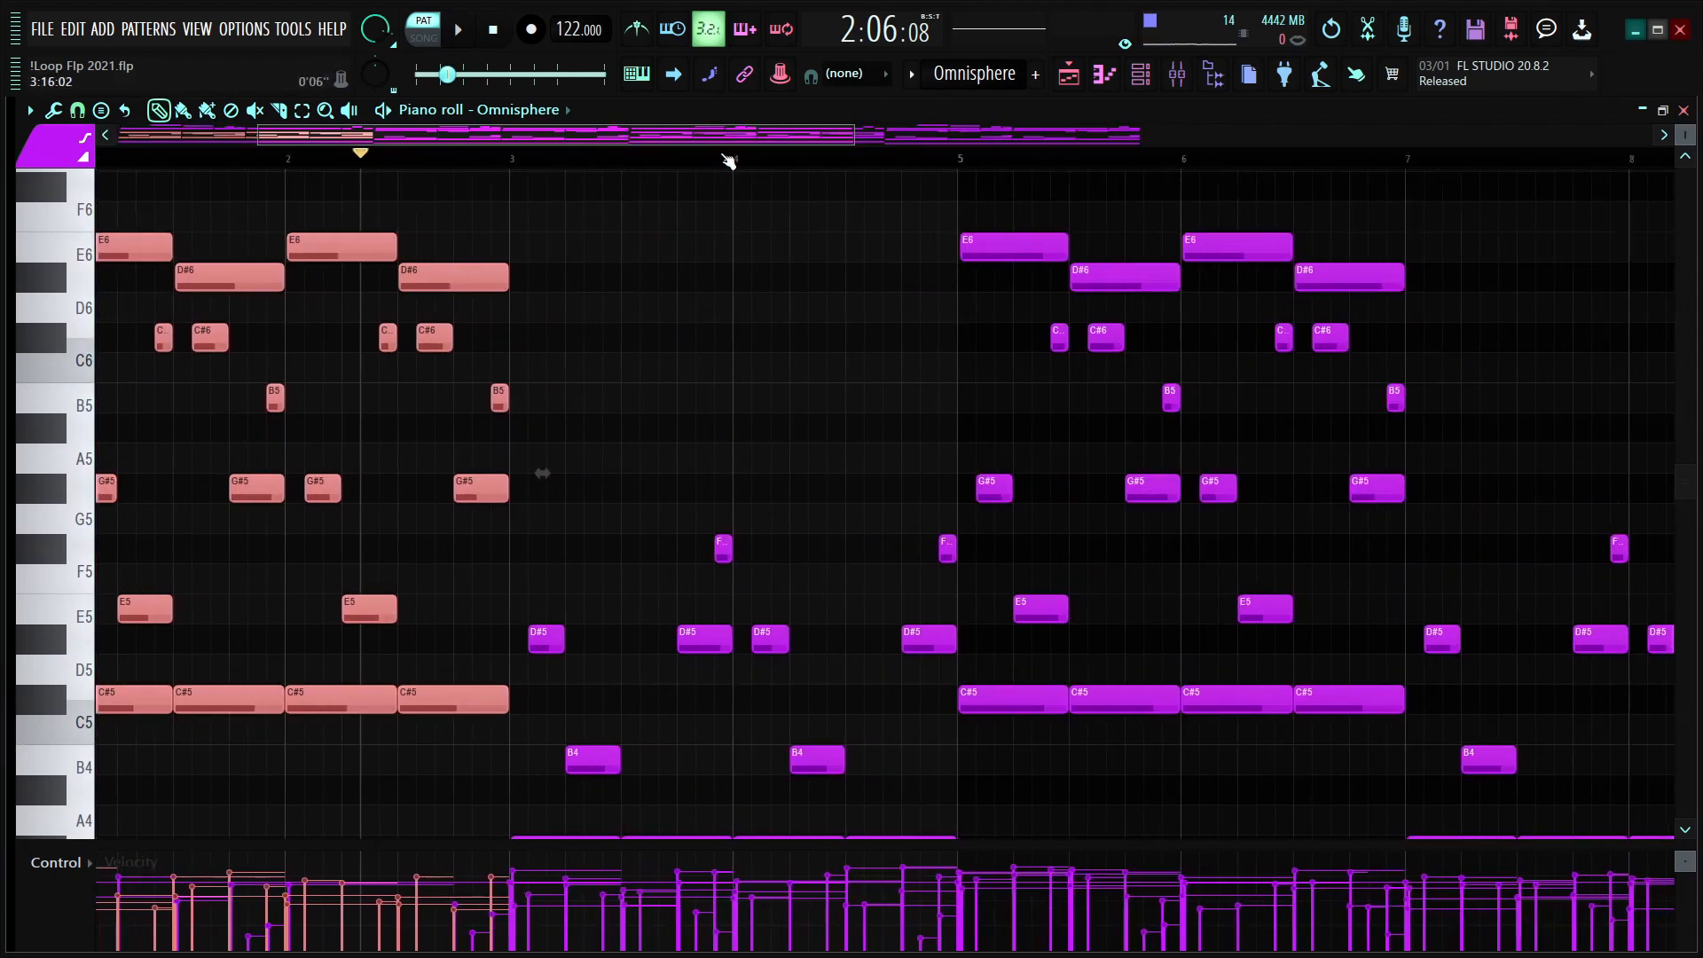
pyautogui.scroll(3, 731, 164)
pyautogui.scroll(-3, 809, 274)
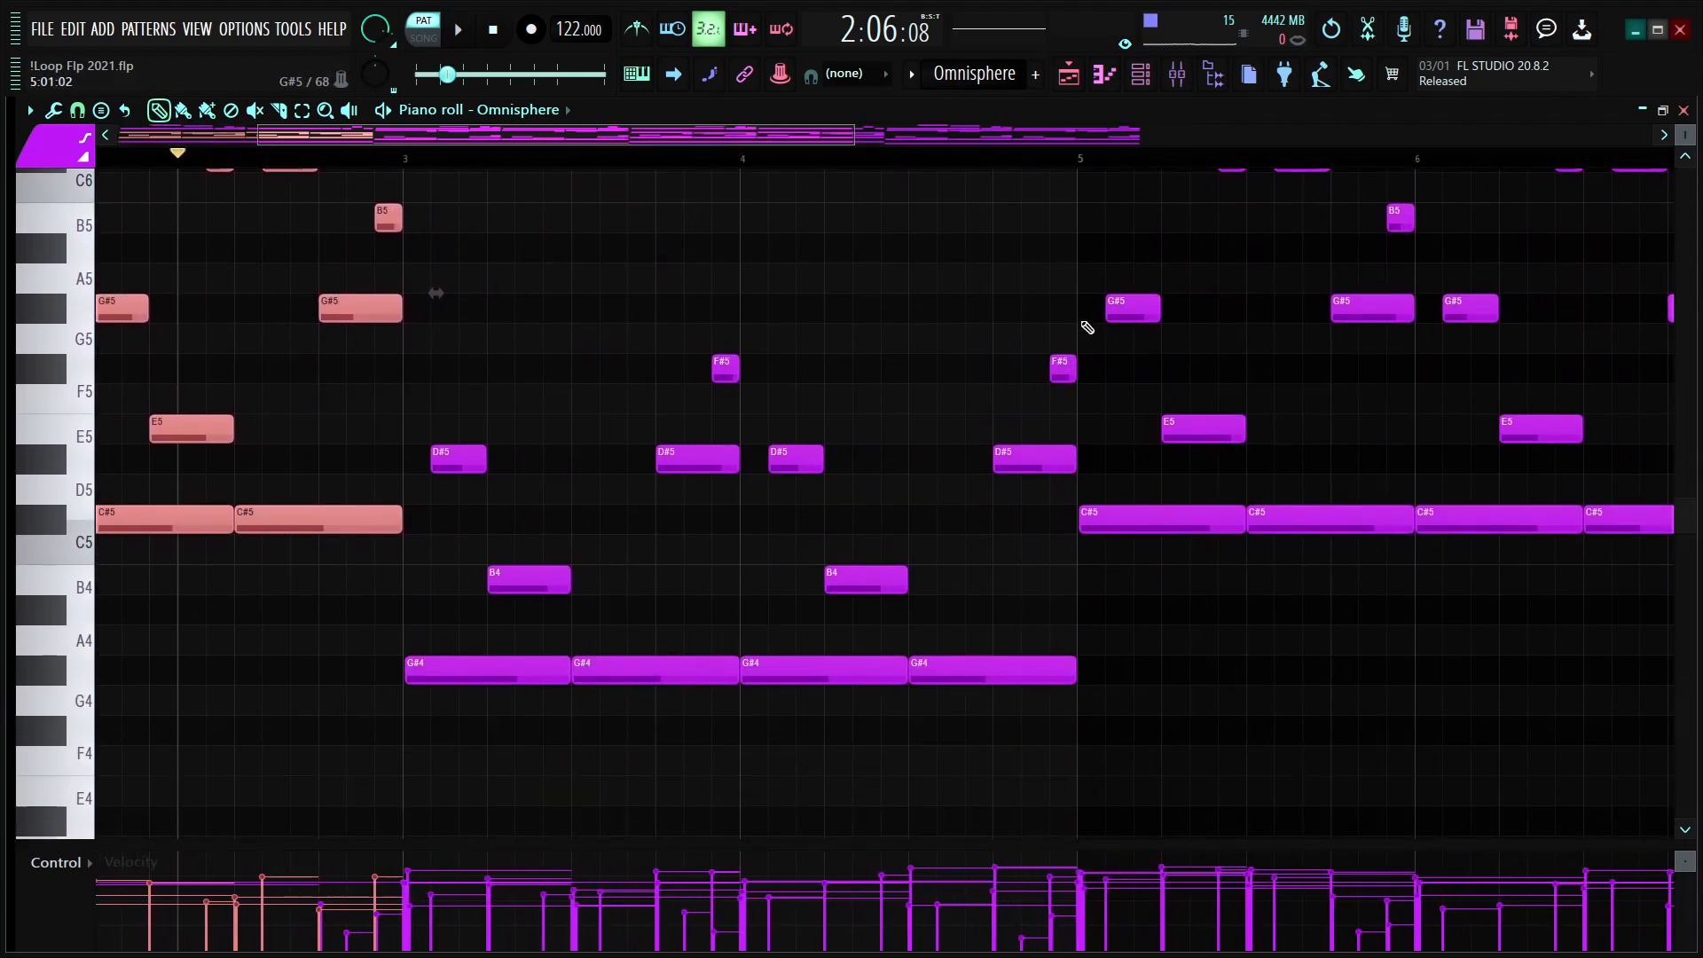
pyautogui.moveTo(1080, 301); pyautogui.dragTo(425, 710)
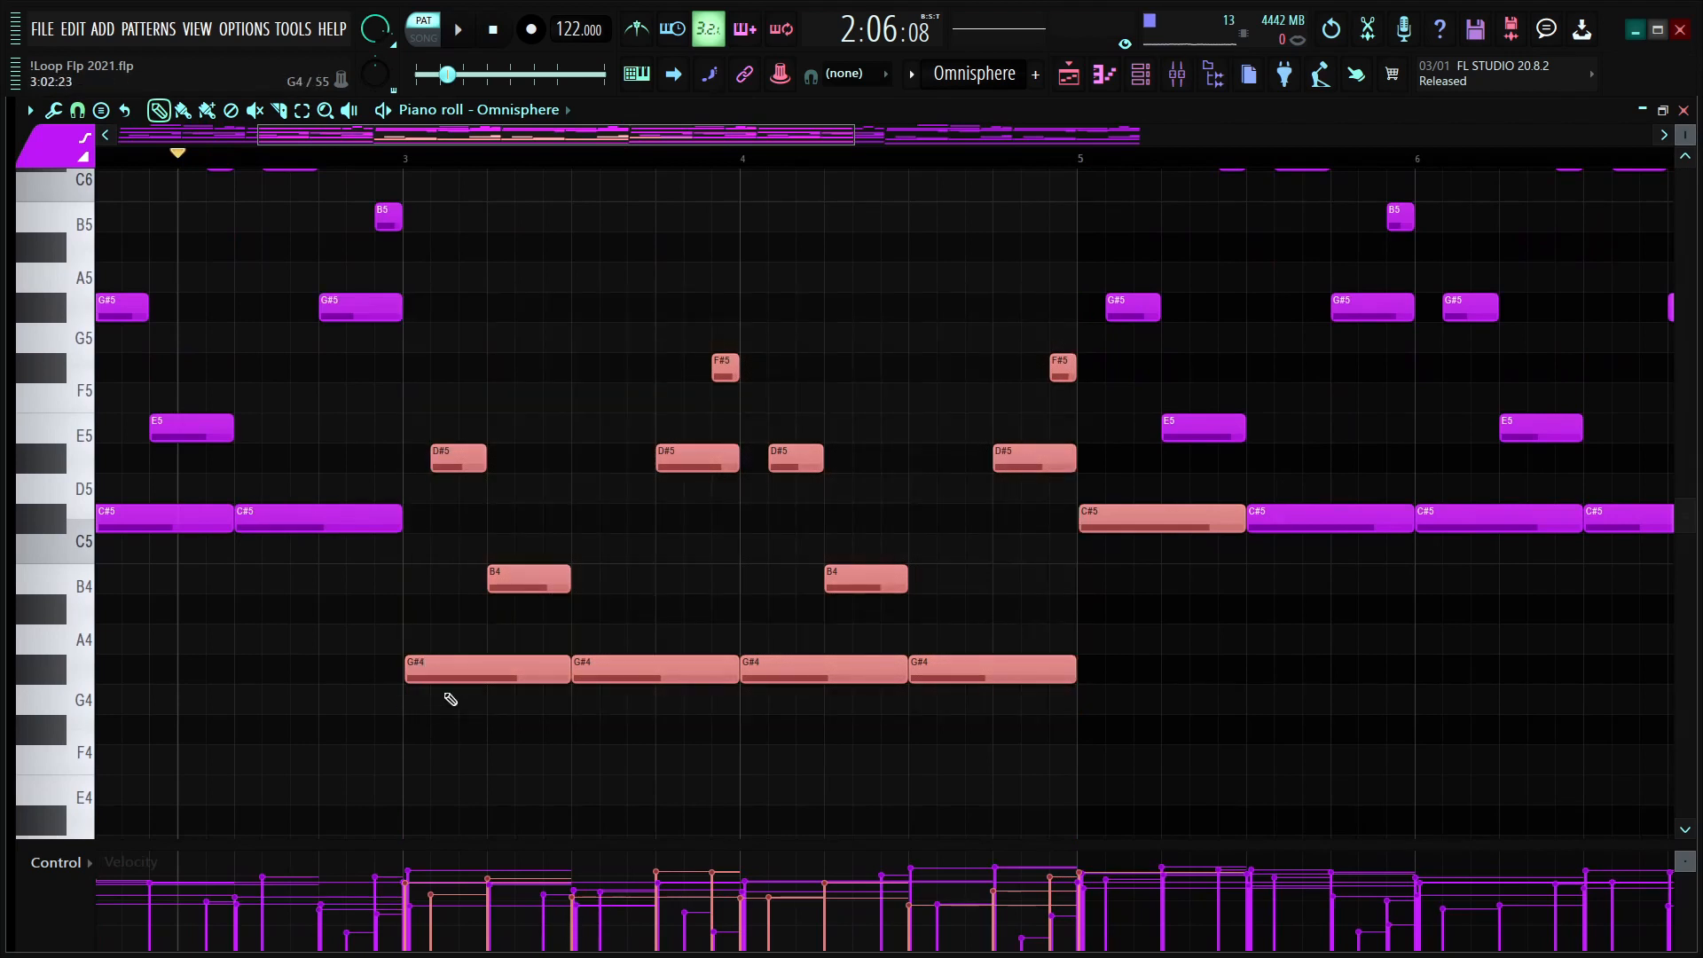
pyautogui.scroll(5, 450, 698)
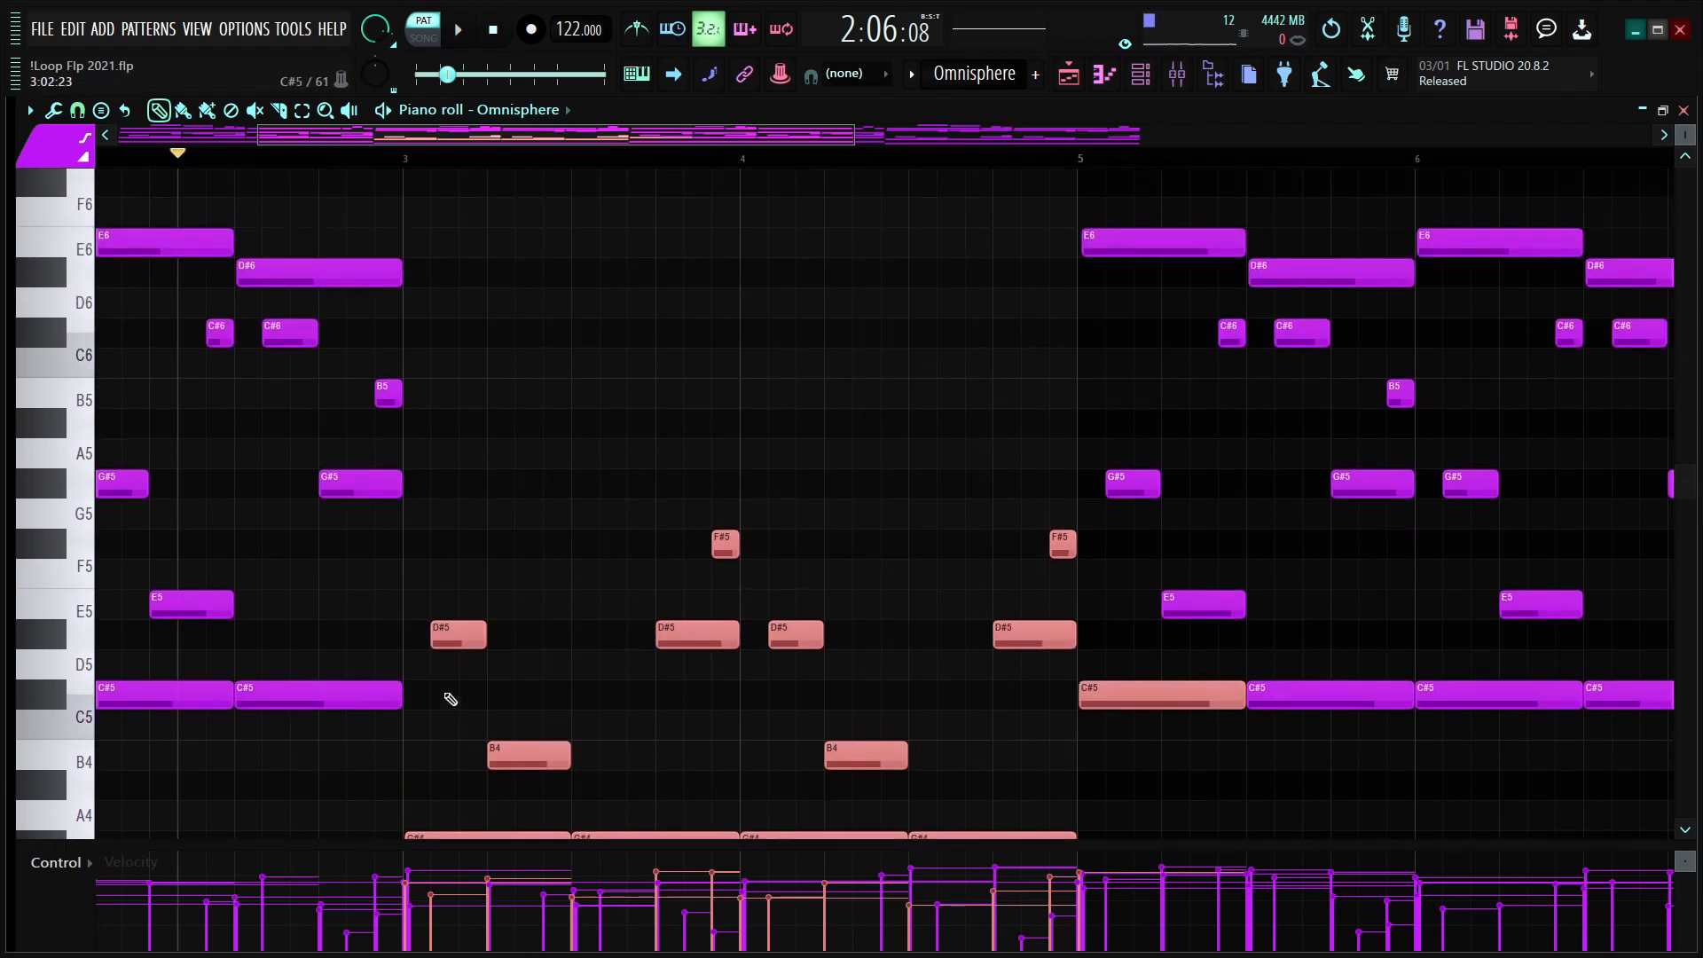
pyautogui.scroll(1, 450, 698)
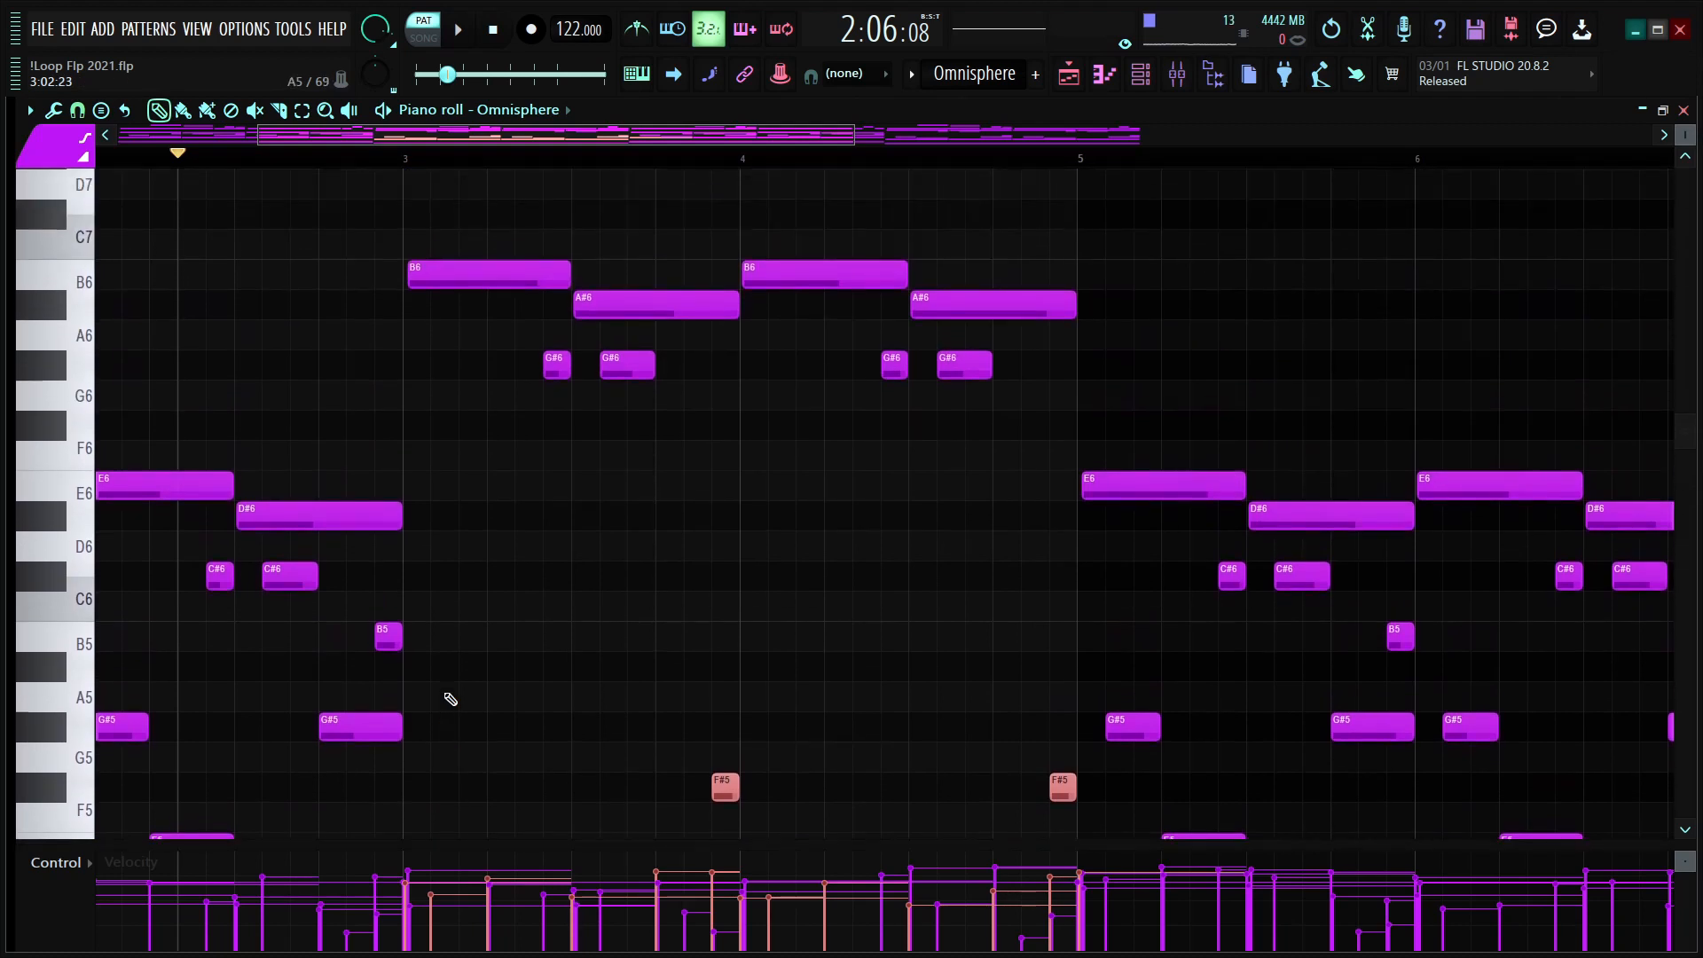
pyautogui.scroll(-5, 501, 168)
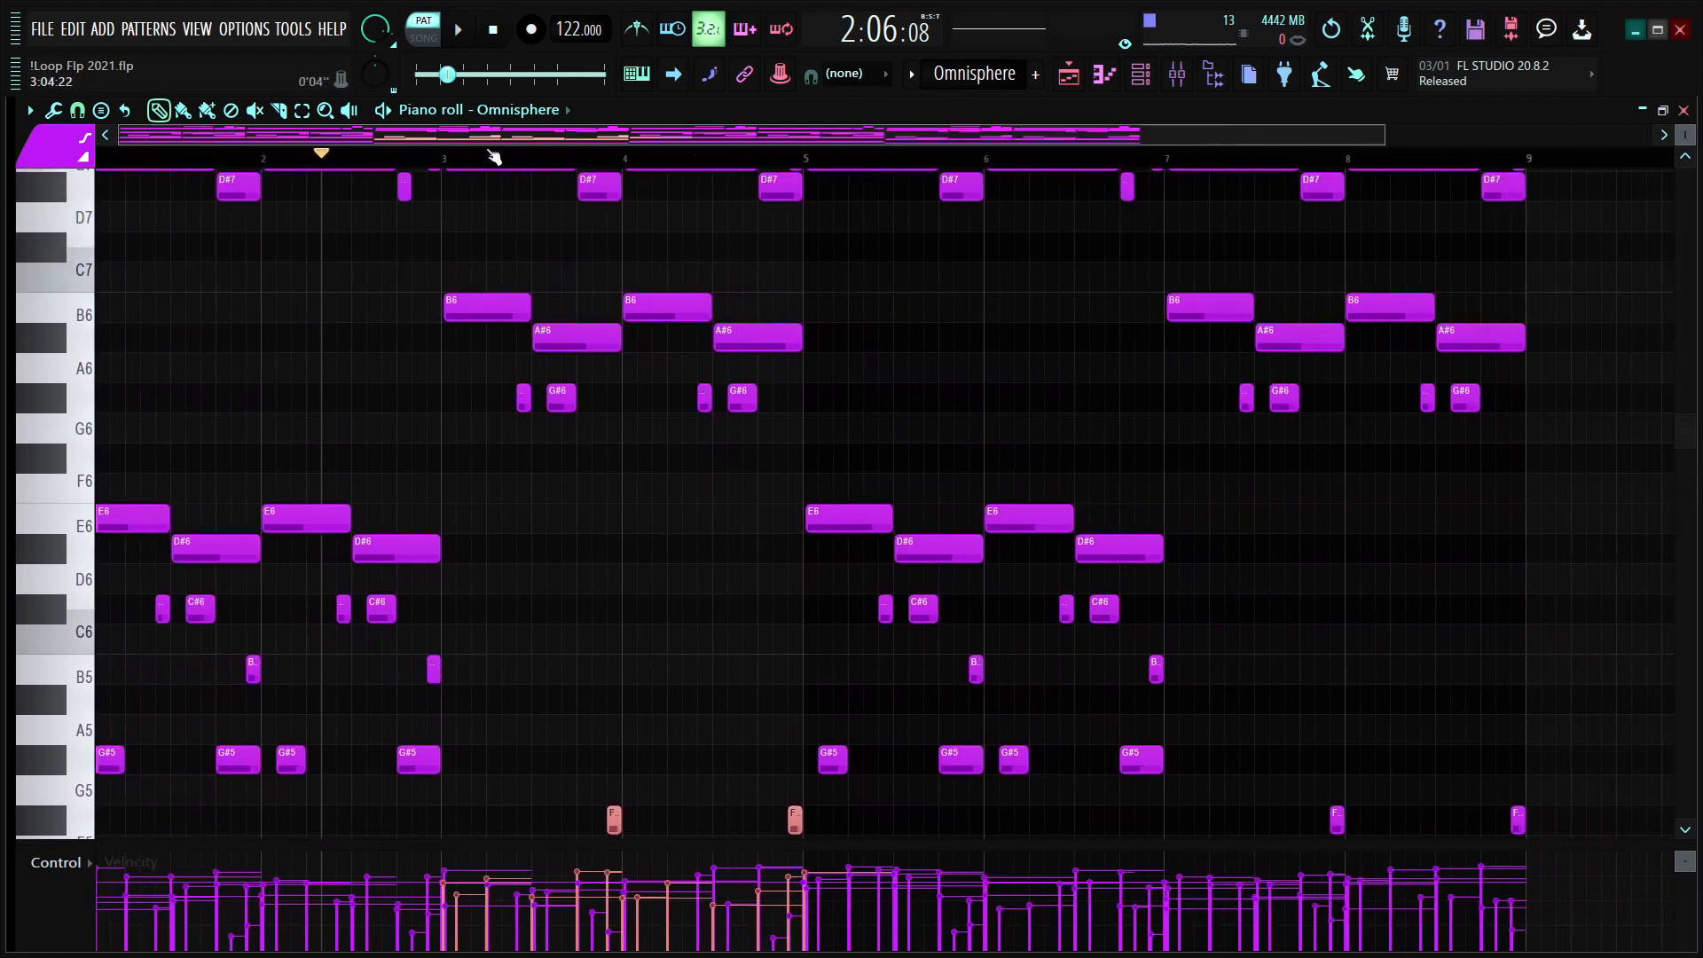
# Step: Highlight the E6, D#6 and C#6 notes in bars 1–2 and the B6, A#6 and G#6 notes in bars 3–4
pyautogui.moveTo(425, 493); pyautogui.dragTo(6, 554)
pyautogui.moveTo(100, 593); pyautogui.dragTo(374, 628)
pyautogui.scroll(-4, 456, 544)
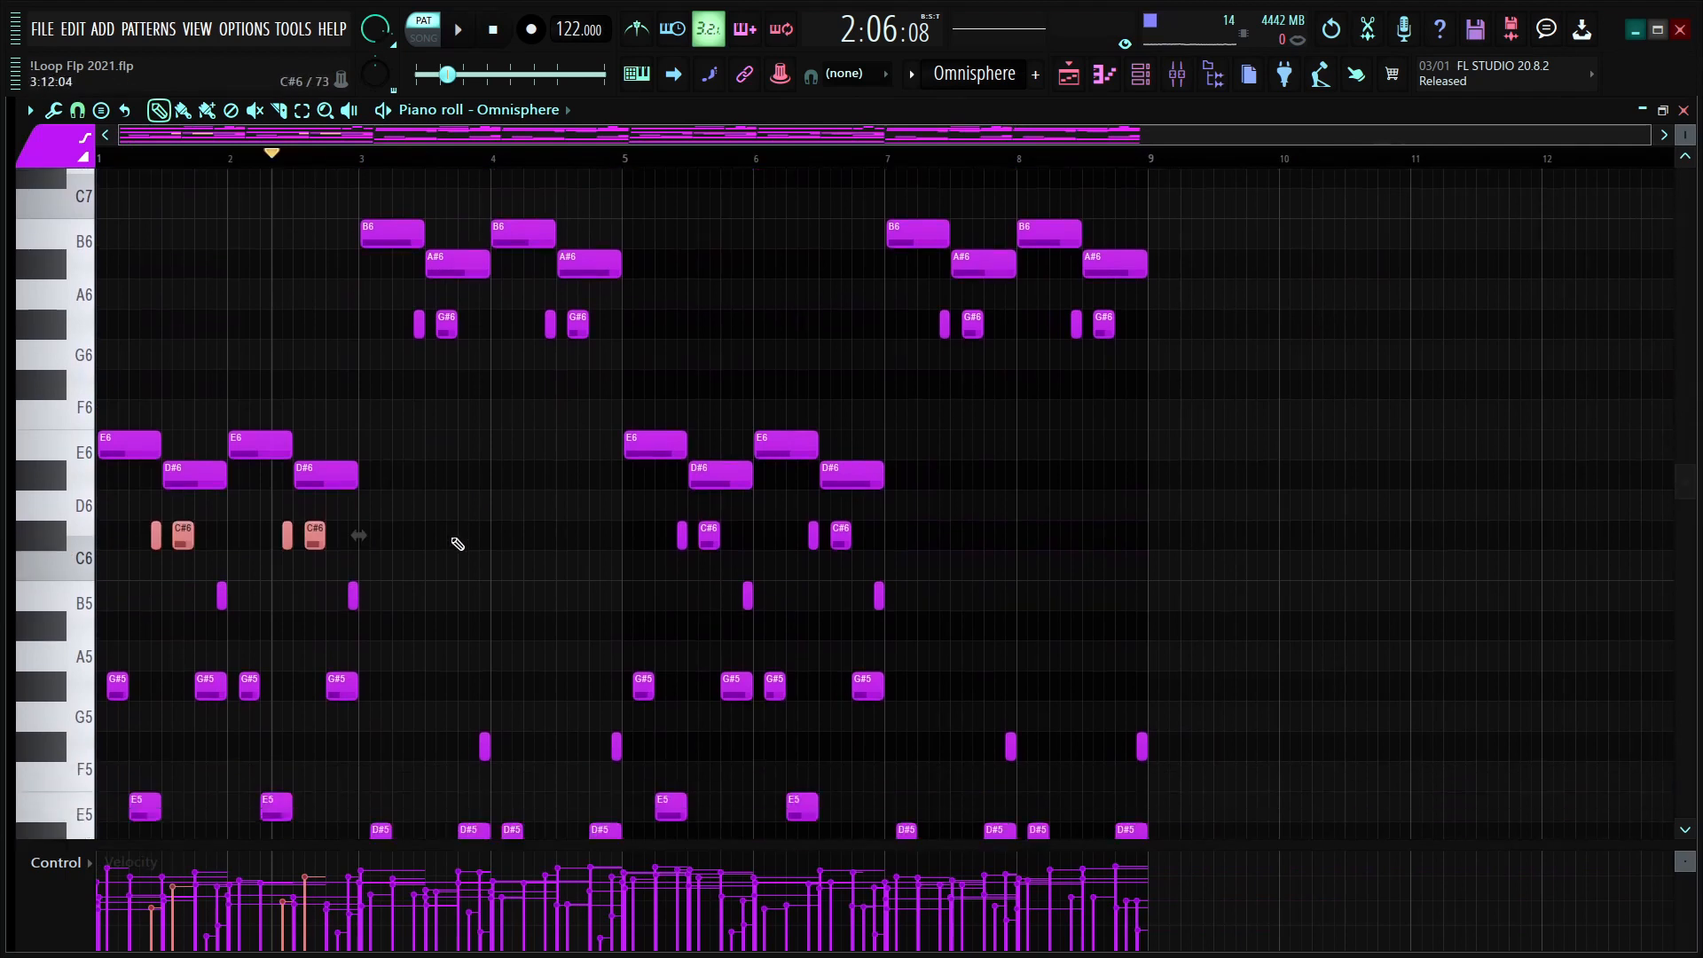
pyautogui.scroll(6, 543, 493)
pyautogui.scroll(1, 543, 493)
pyautogui.moveTo(661, 566); pyautogui.dragTo(343, 679)
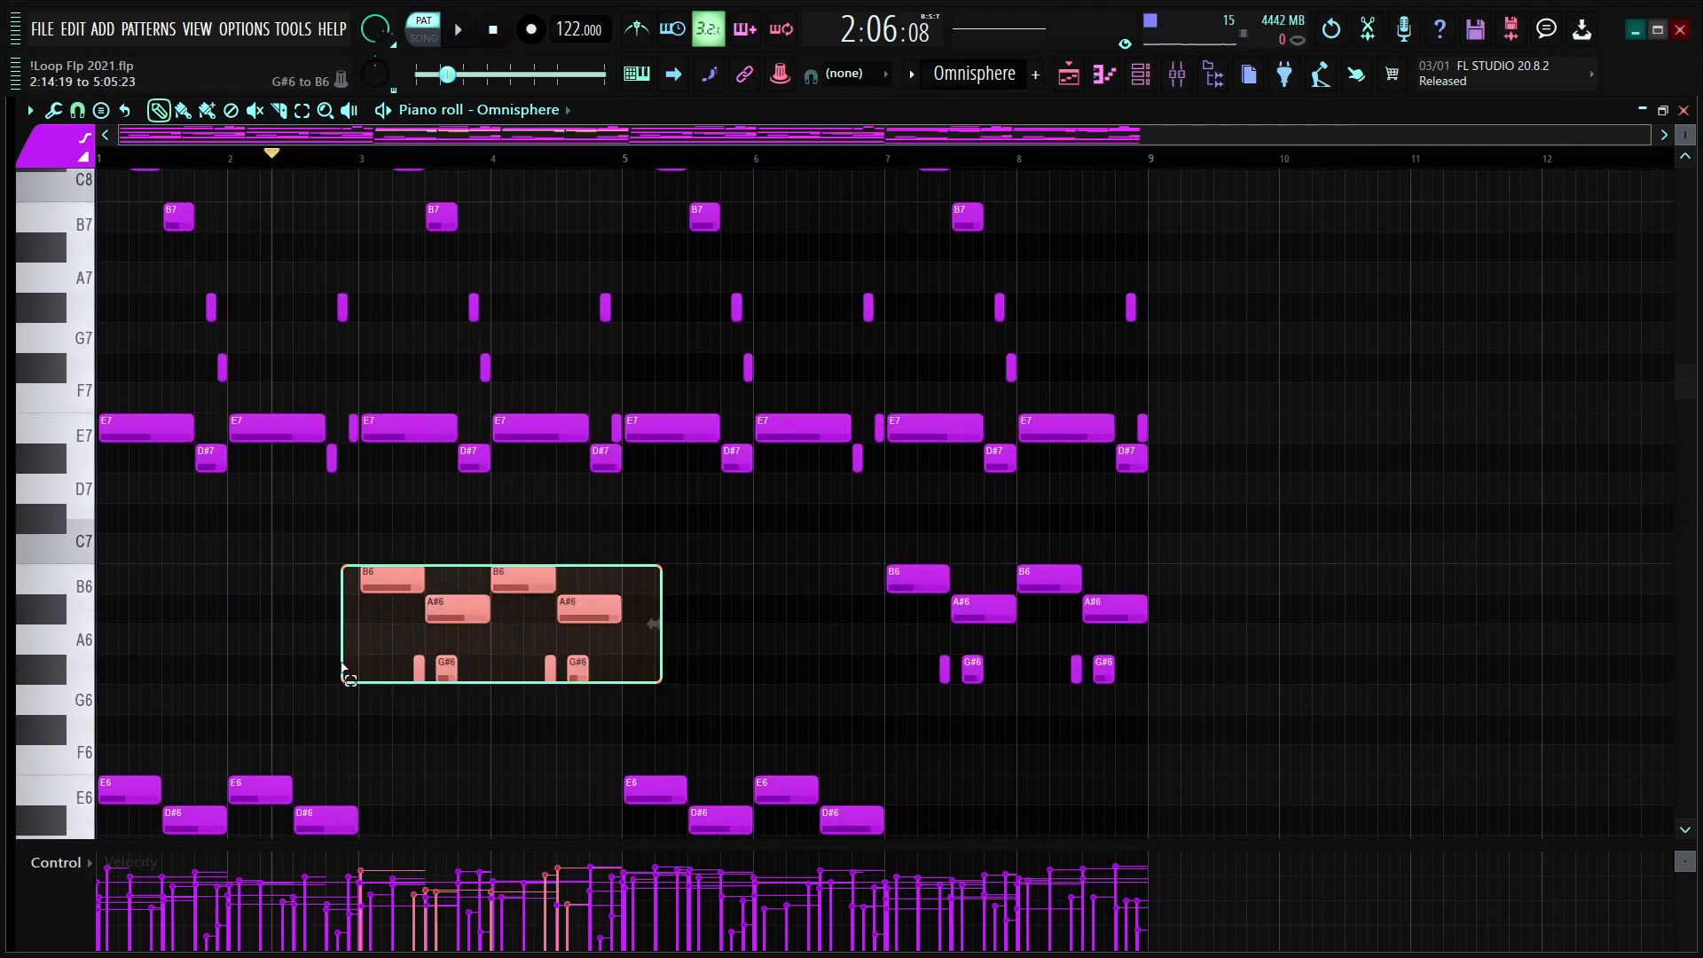
# Step: Duplicate the mid-register notes, from G#4 up to B6, into the empty bars from bar 9 and play the copy on its own
pyautogui.scroll(-6, 742, 558)
pyautogui.scroll(-2, 741, 552)
pyautogui.scroll(7, 745, 547)
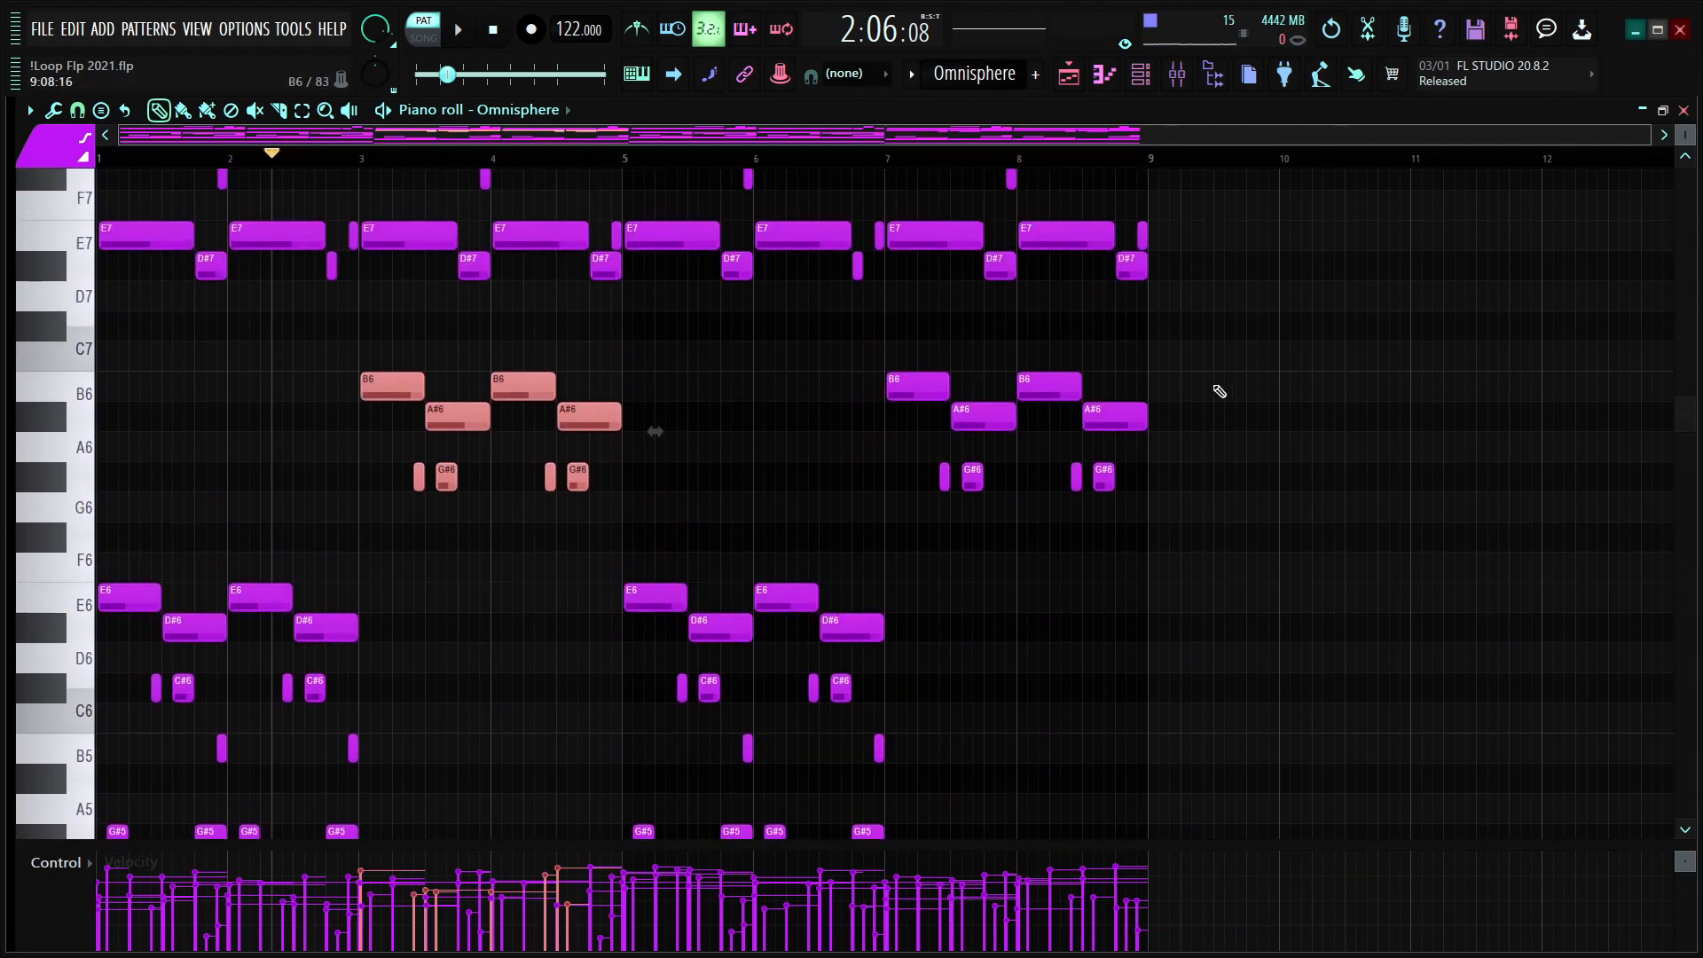
pyautogui.moveTo(1268, 348); pyautogui.dragTo(9, 597)
pyautogui.hotkey('ctrl', 'b')
pyautogui.scroll(4, 933, 300)
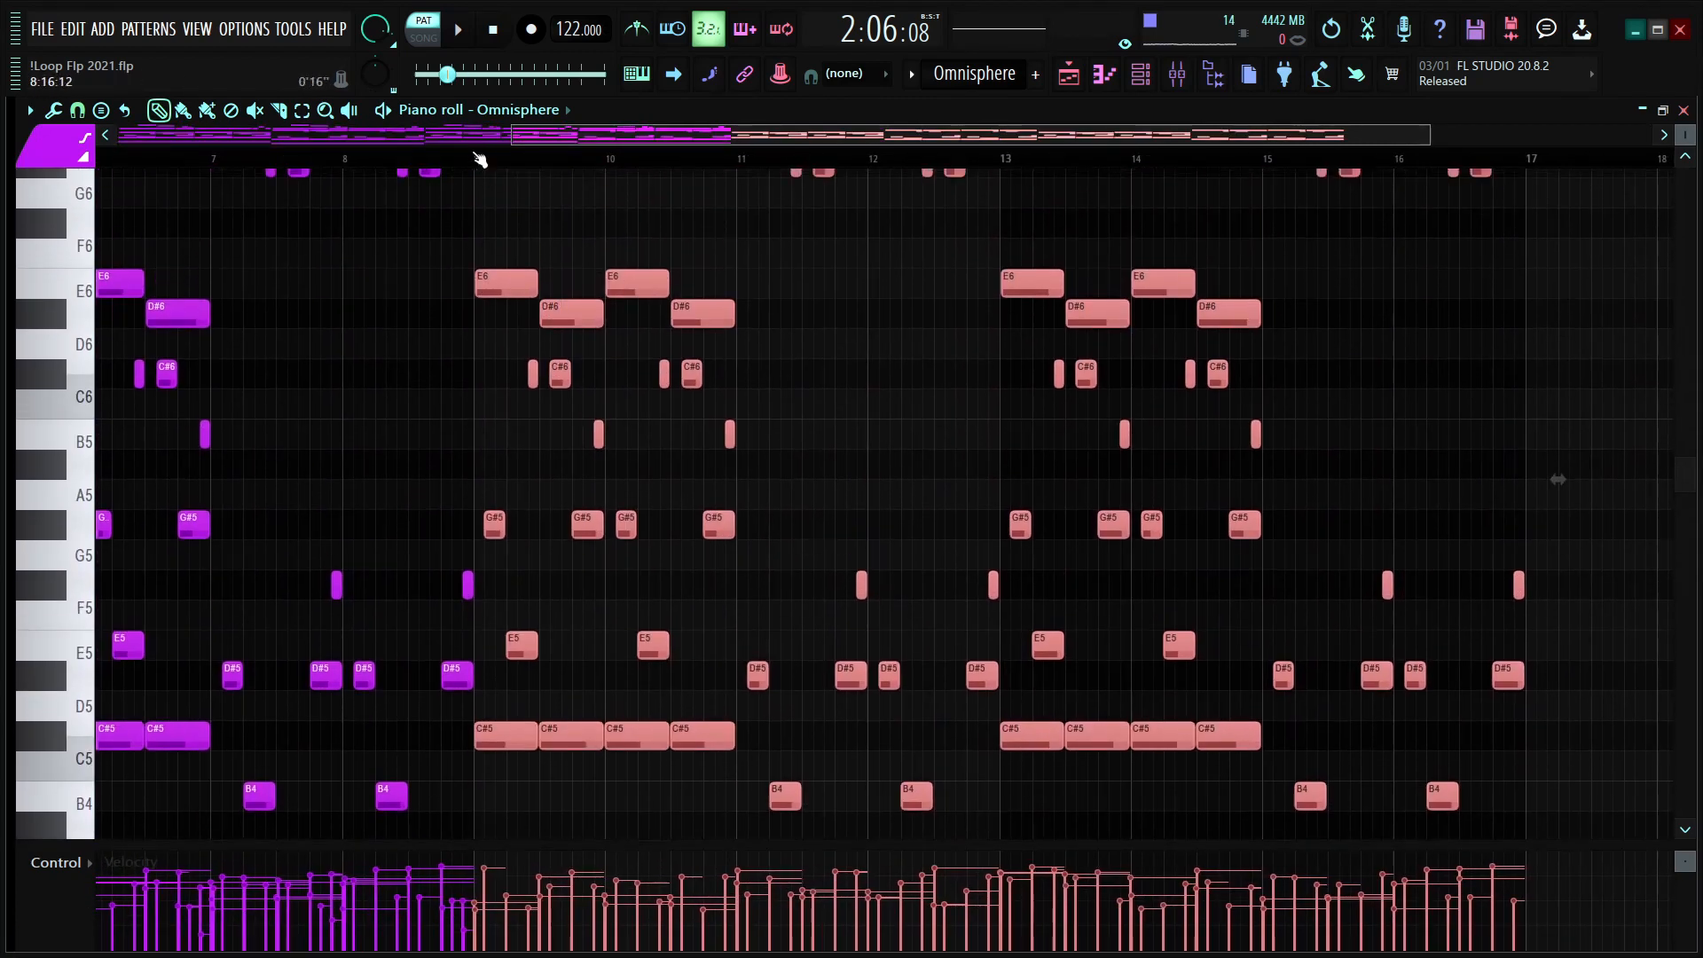
pyautogui.click(475, 157)
pyautogui.press('space')
pyautogui.moveTo(1684, 135); pyautogui.dragTo(1684, 146)
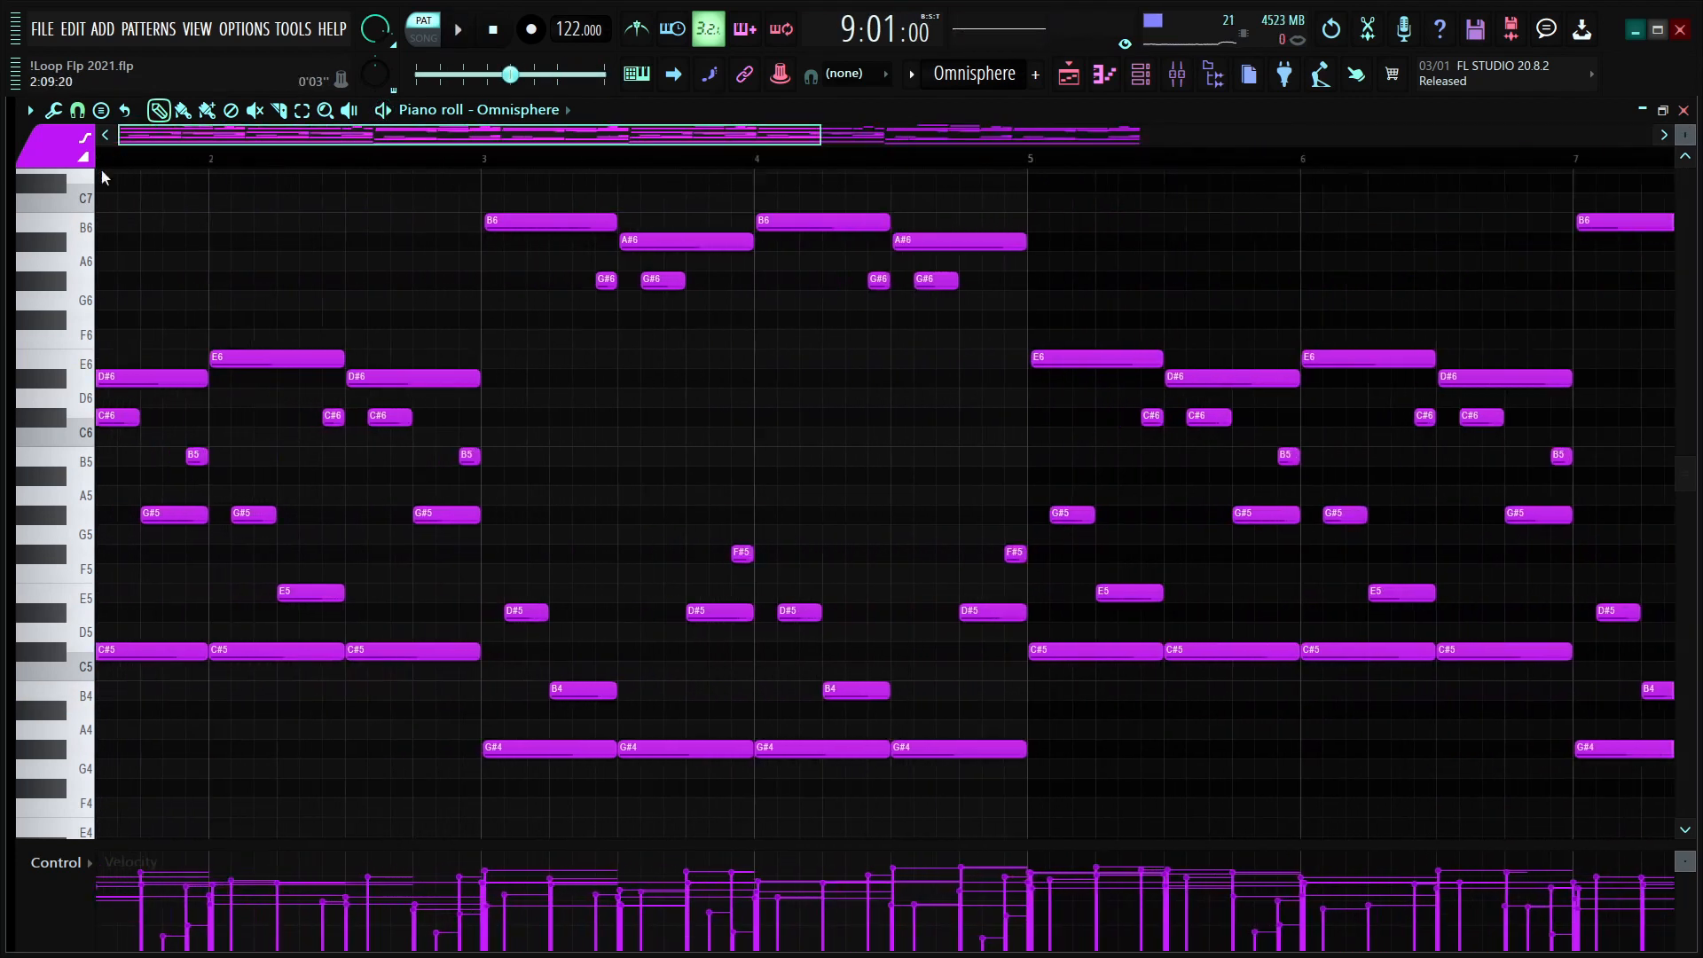
# Step: Highlight the long C#4 and G#3 bass notes across bars 1–8 to examine them
pyautogui.scroll(-5, 352, 167)
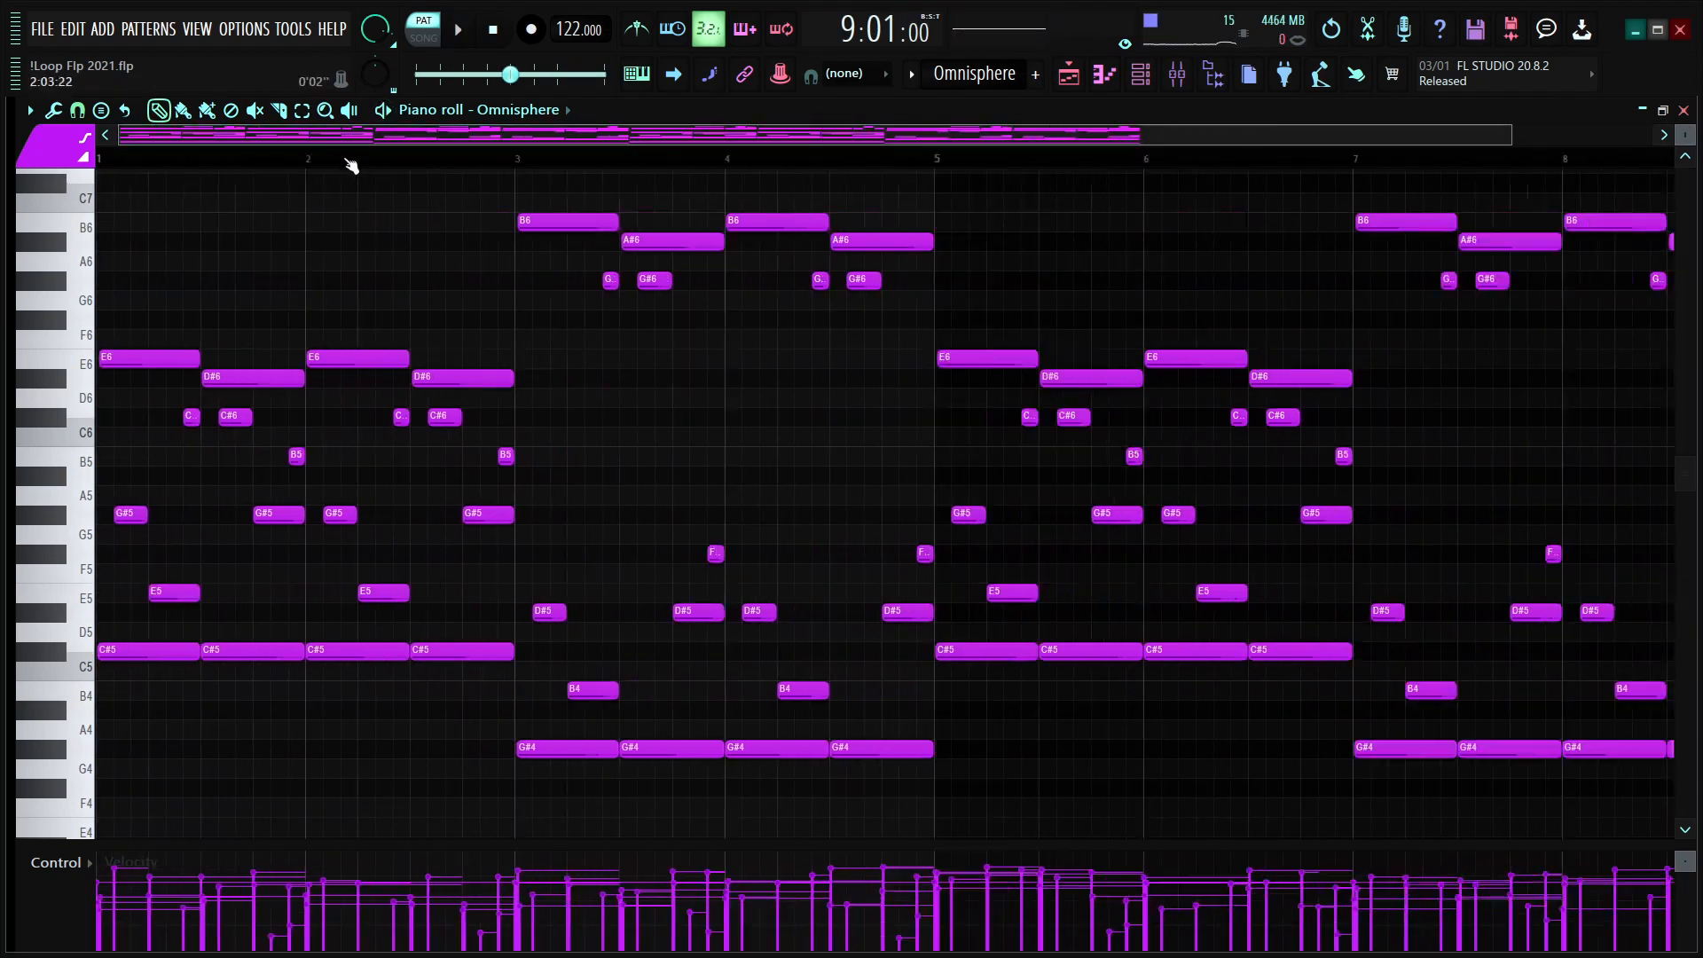
pyautogui.scroll(4, 352, 167)
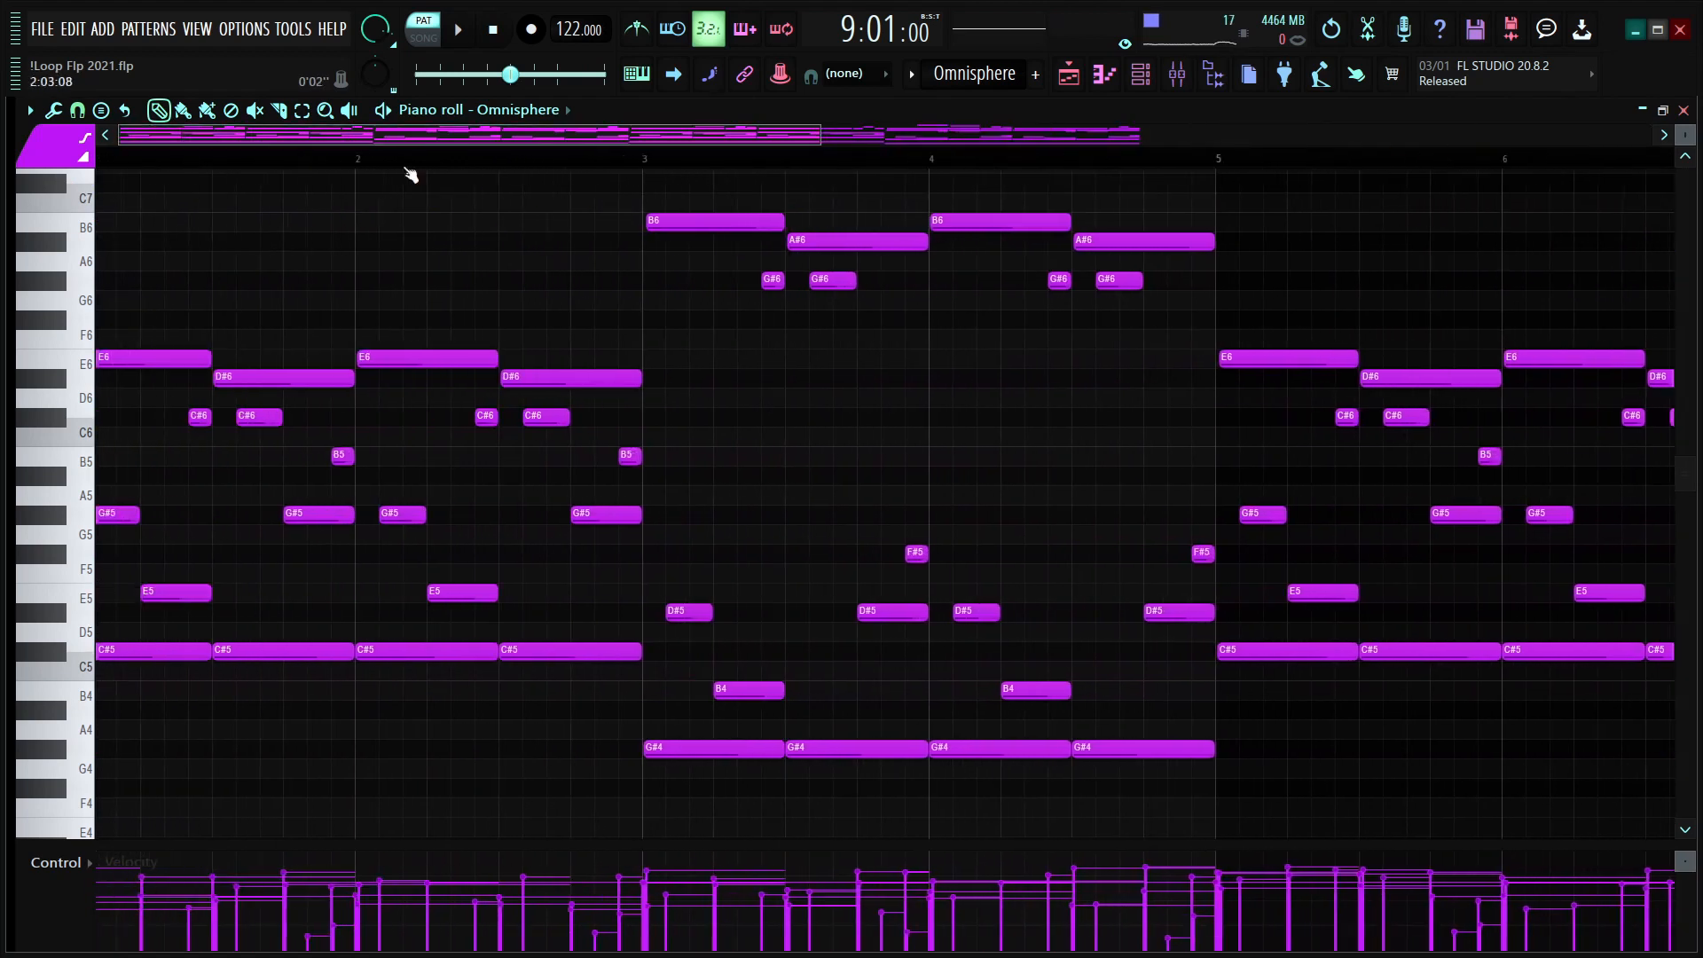
pyautogui.scroll(-3, 589, 331)
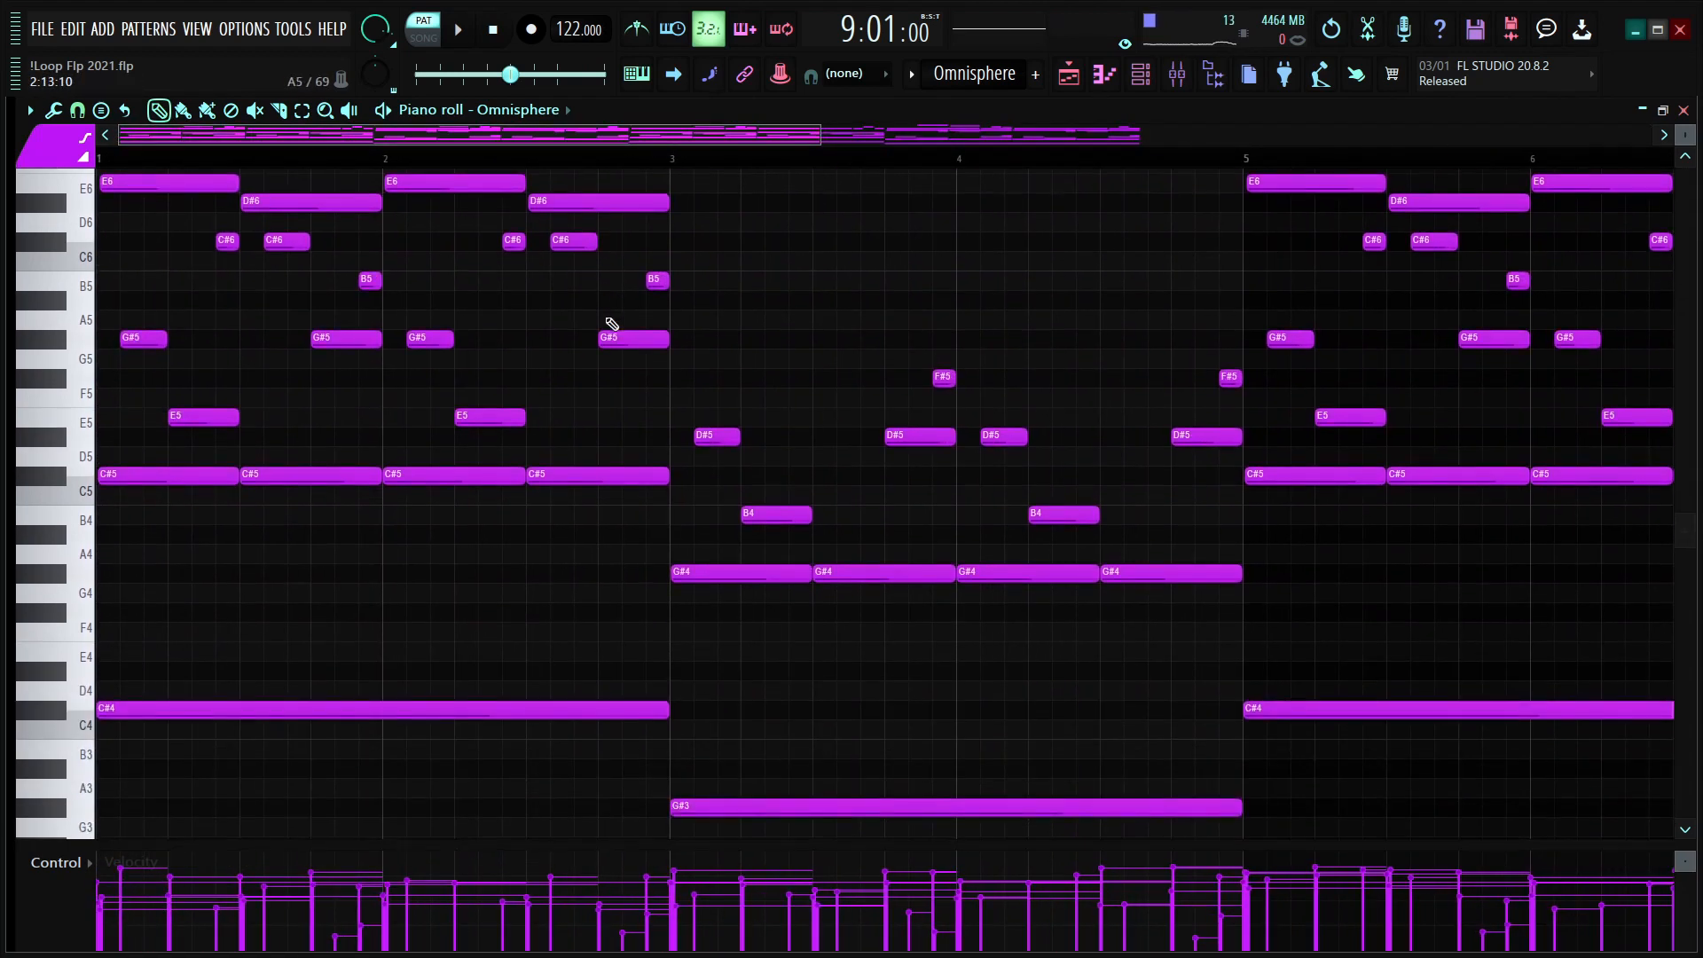
pyautogui.scroll(-5, 611, 324)
pyautogui.scroll(-3, 627, 233)
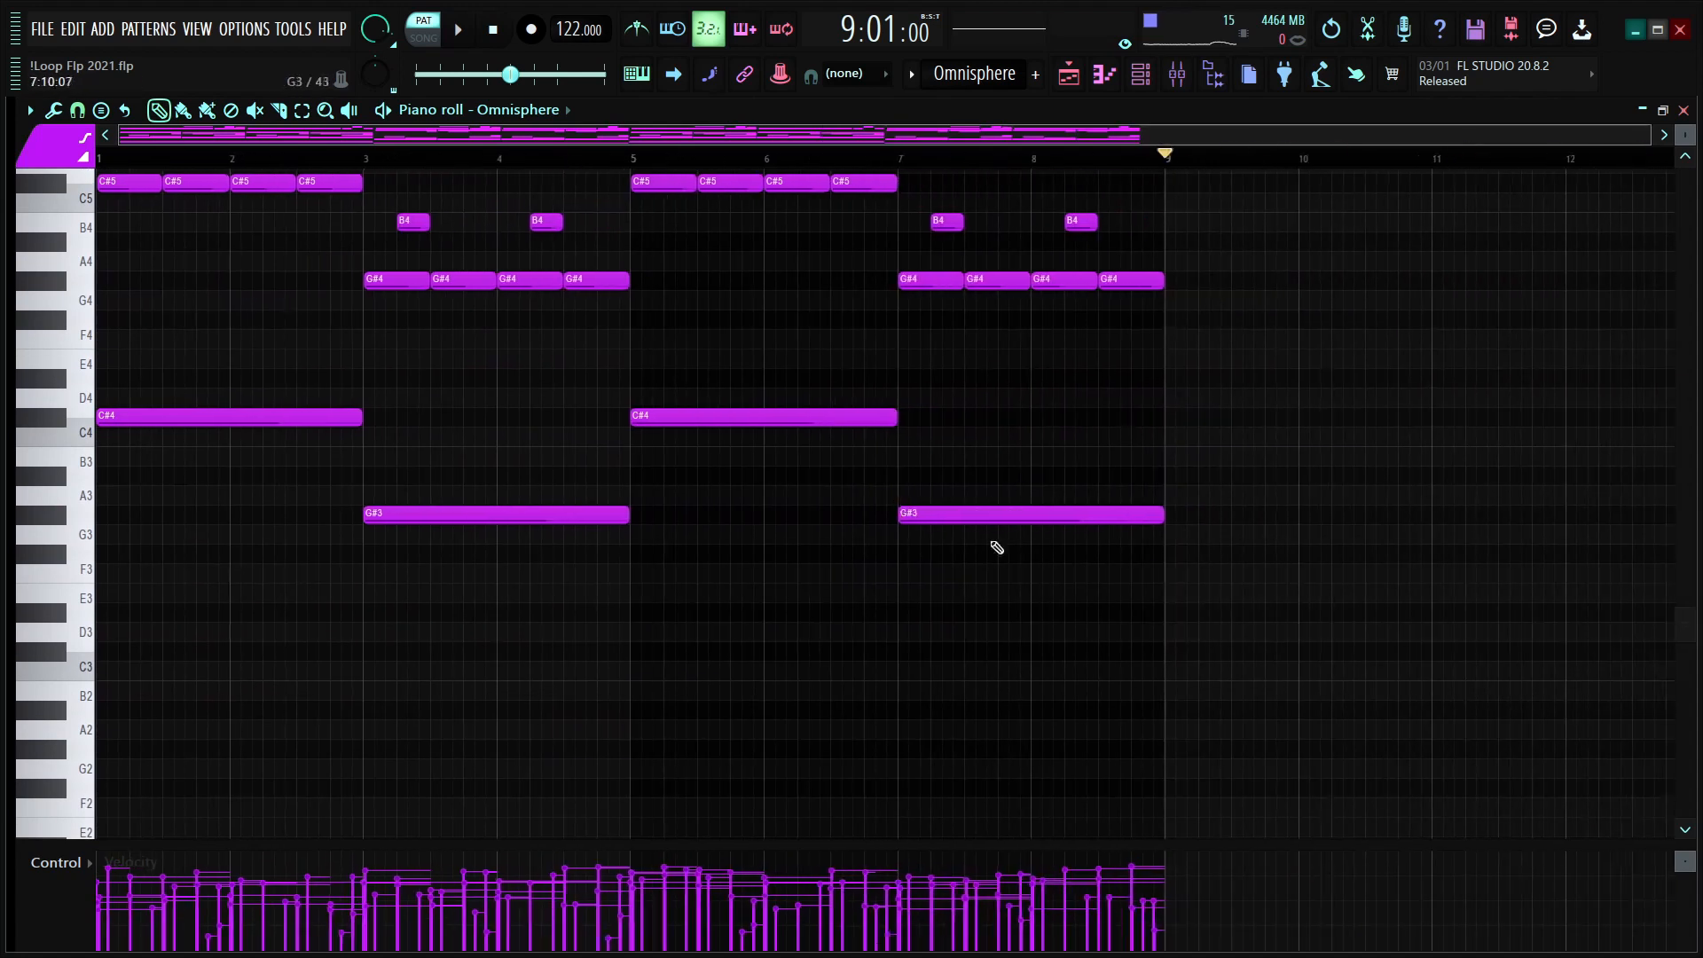
pyautogui.moveTo(1181, 367); pyautogui.dragTo(97, 621)
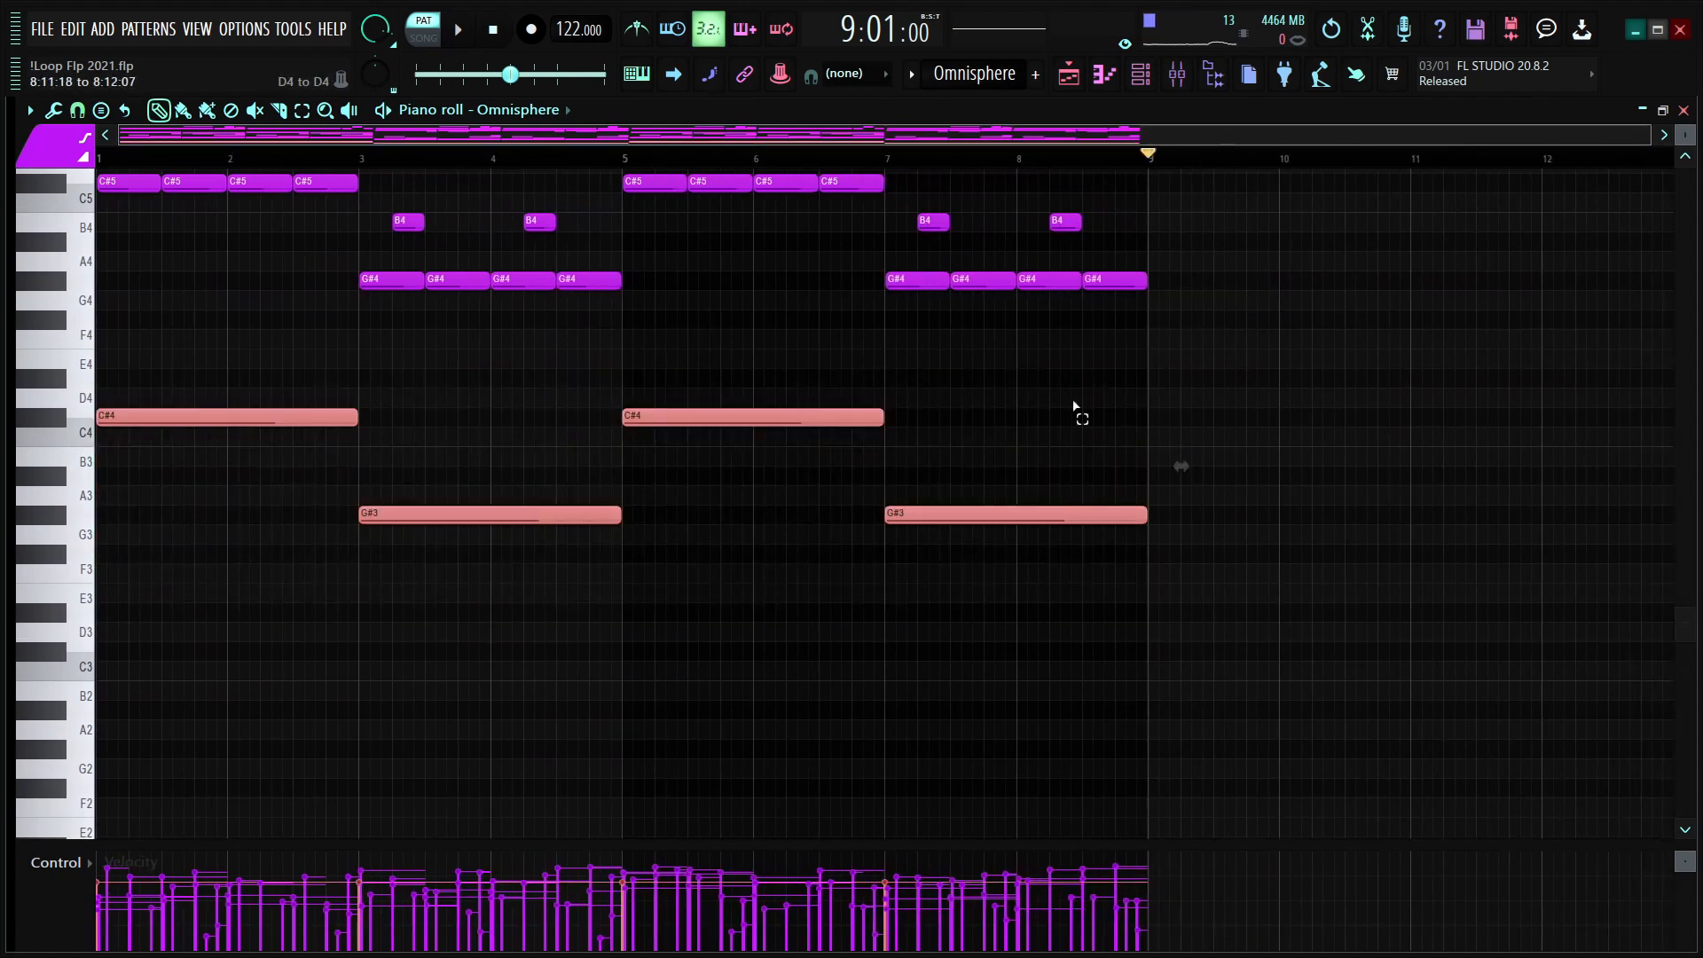
# Step: Duplicate the top melody notes, D#7 to C#8, to start at bar 9, play the copy on its own and delete it
pyautogui.scroll(10, 837, 620)
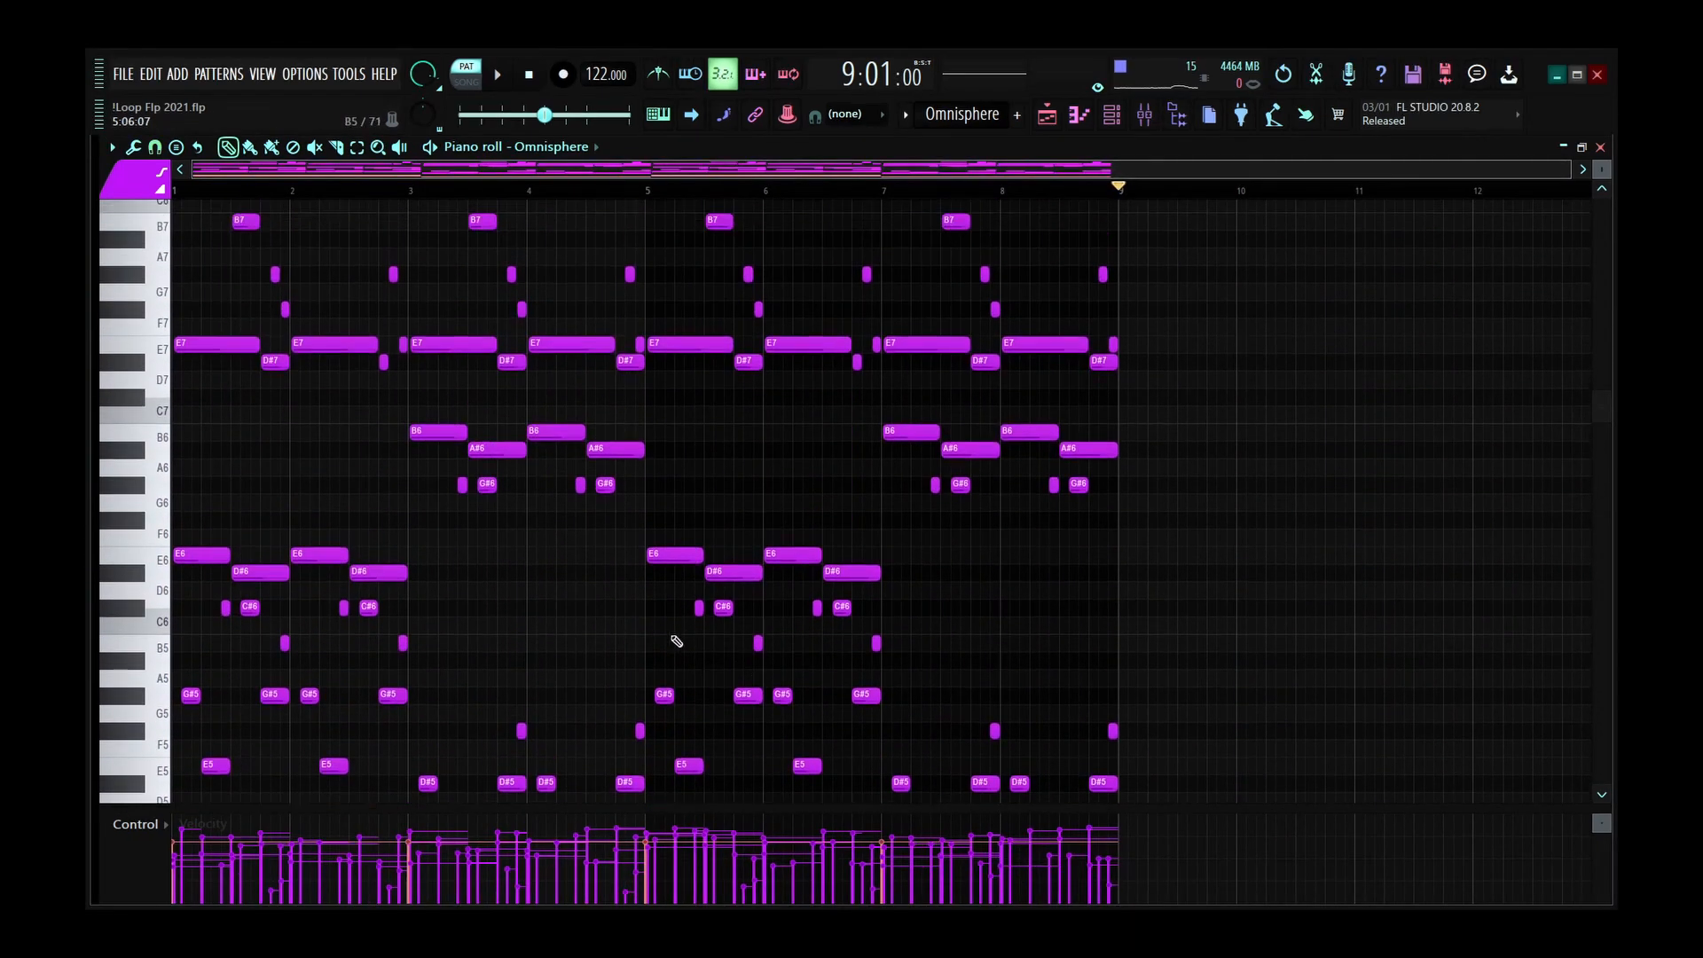
pyautogui.scroll(3, 621, 603)
pyautogui.moveTo(1239, 311); pyautogui.dragTo(29, 564)
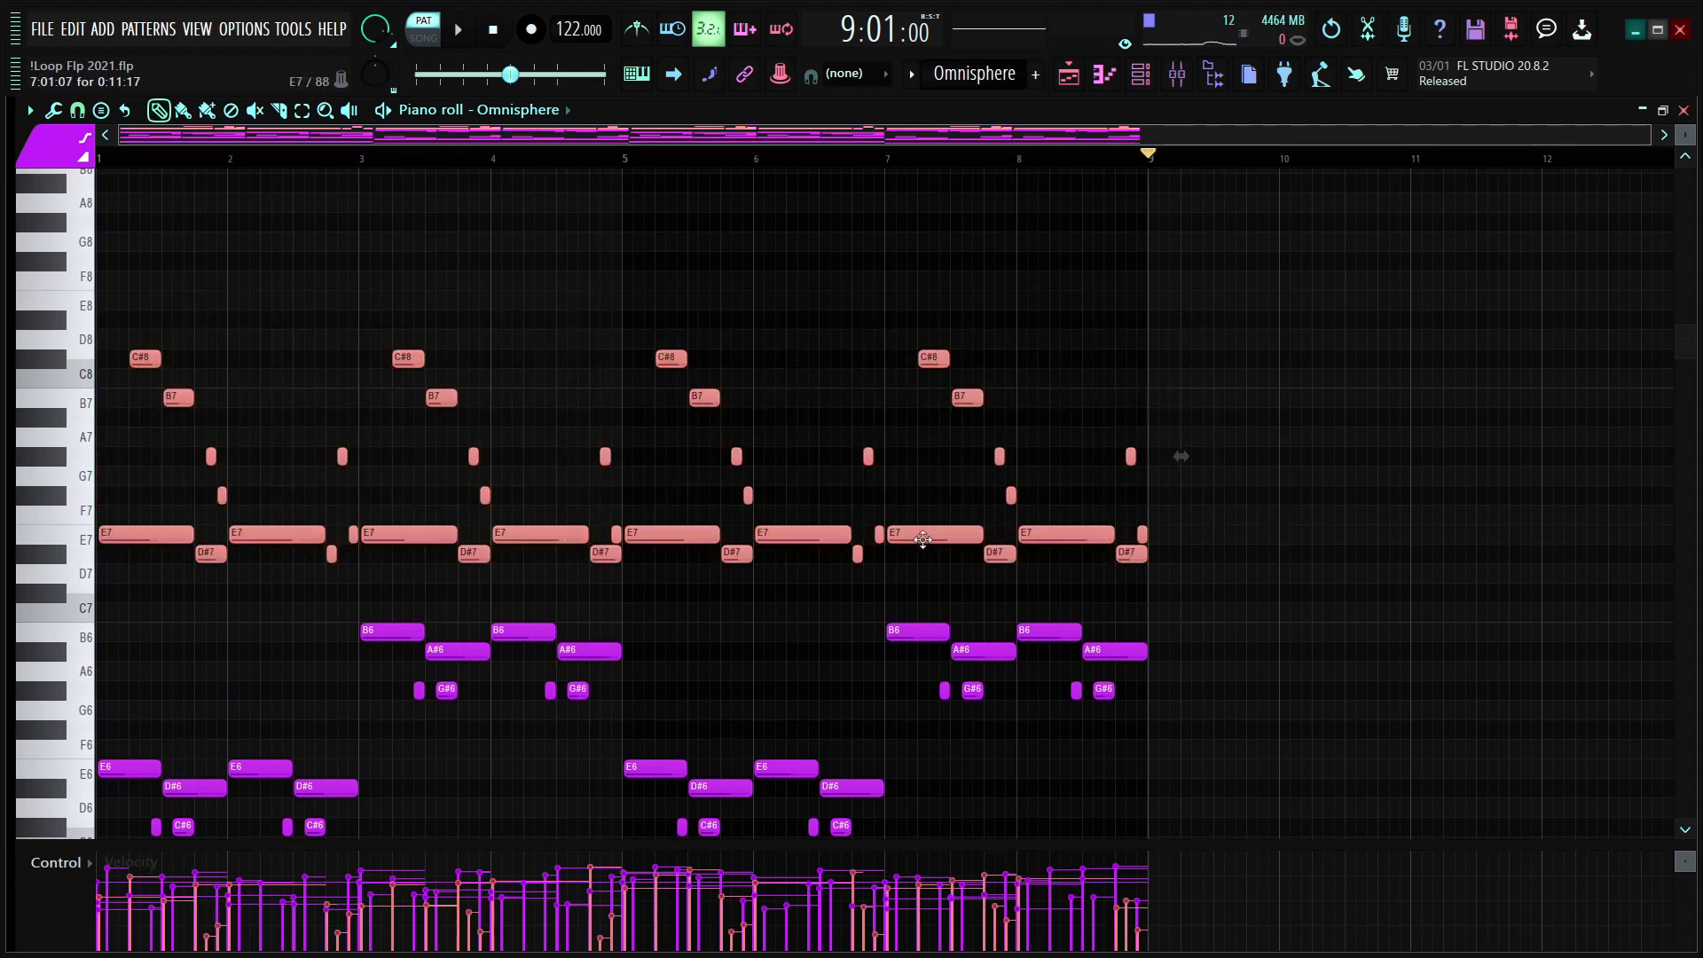
pyautogui.hotkey('ctrl', 'b')
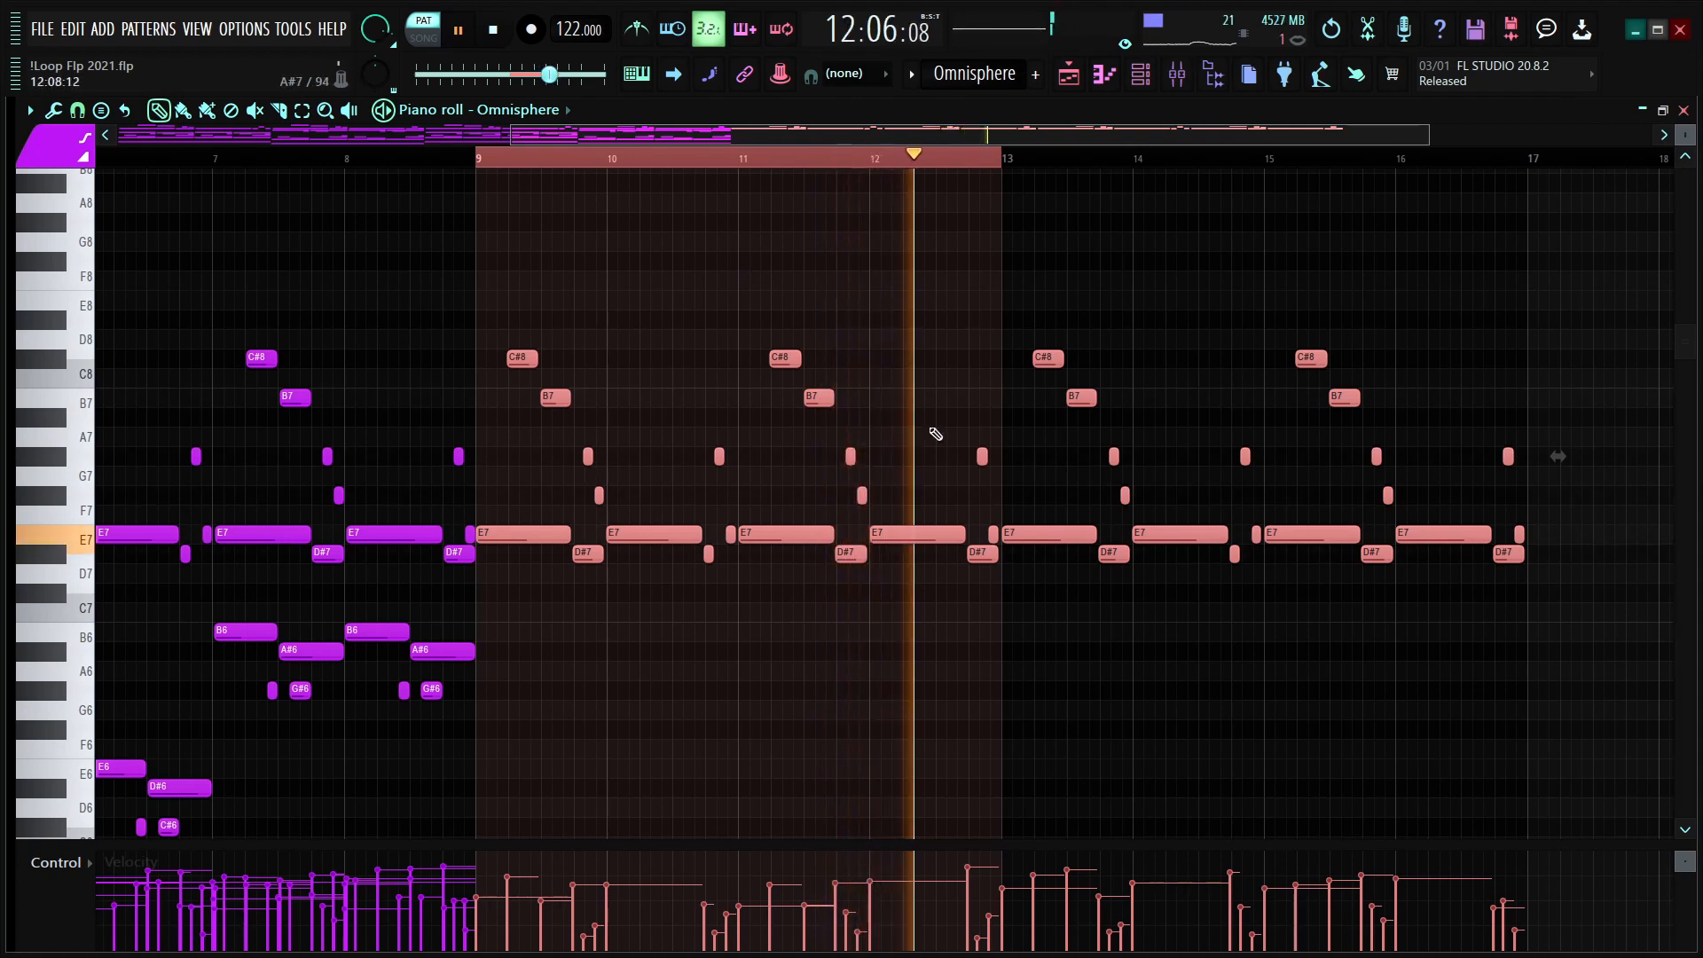
pyautogui.press('space')
pyautogui.press('Delete')
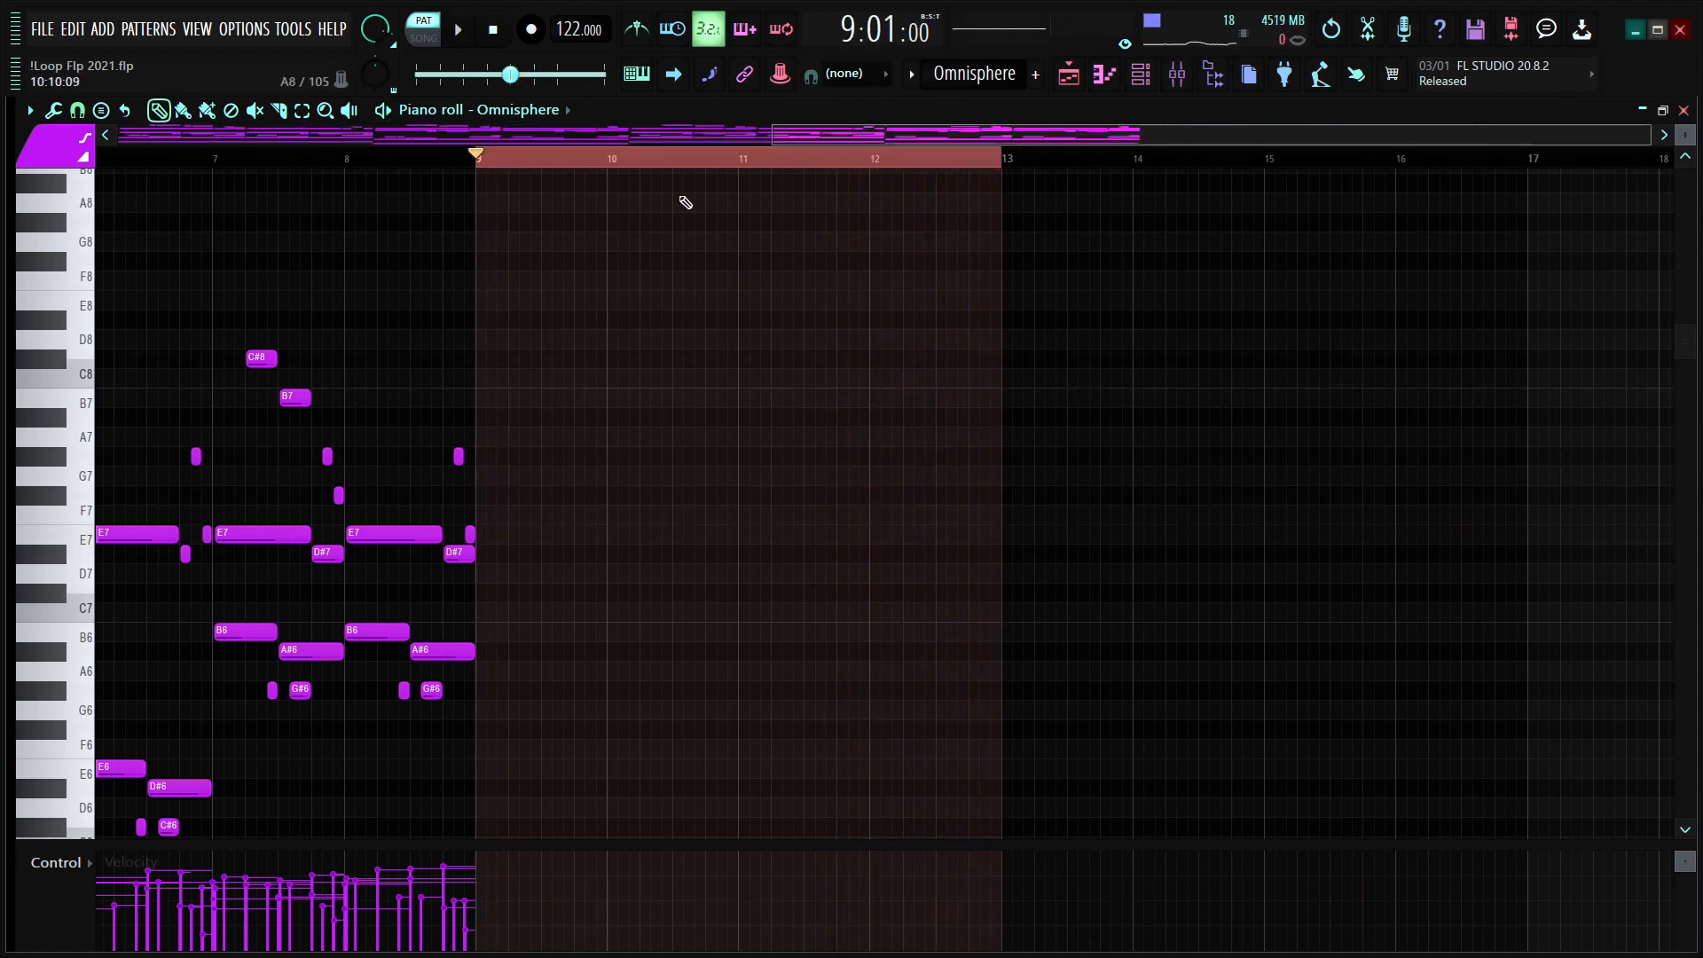
# Step: Clear the time selection over bars 9–12 and return the playhead to the start of bar 1
pyautogui.doubleClick(630, 160)
pyautogui.hscroll(-5, 639, 162)
pyautogui.moveTo(636, 161); pyautogui.dragTo(7, 217)
# Step: Select all the notes, examine their velocities in an enlarged velocity lane, and collapse the lane and clear the selection
pyautogui.scroll(-6, 647, 342)
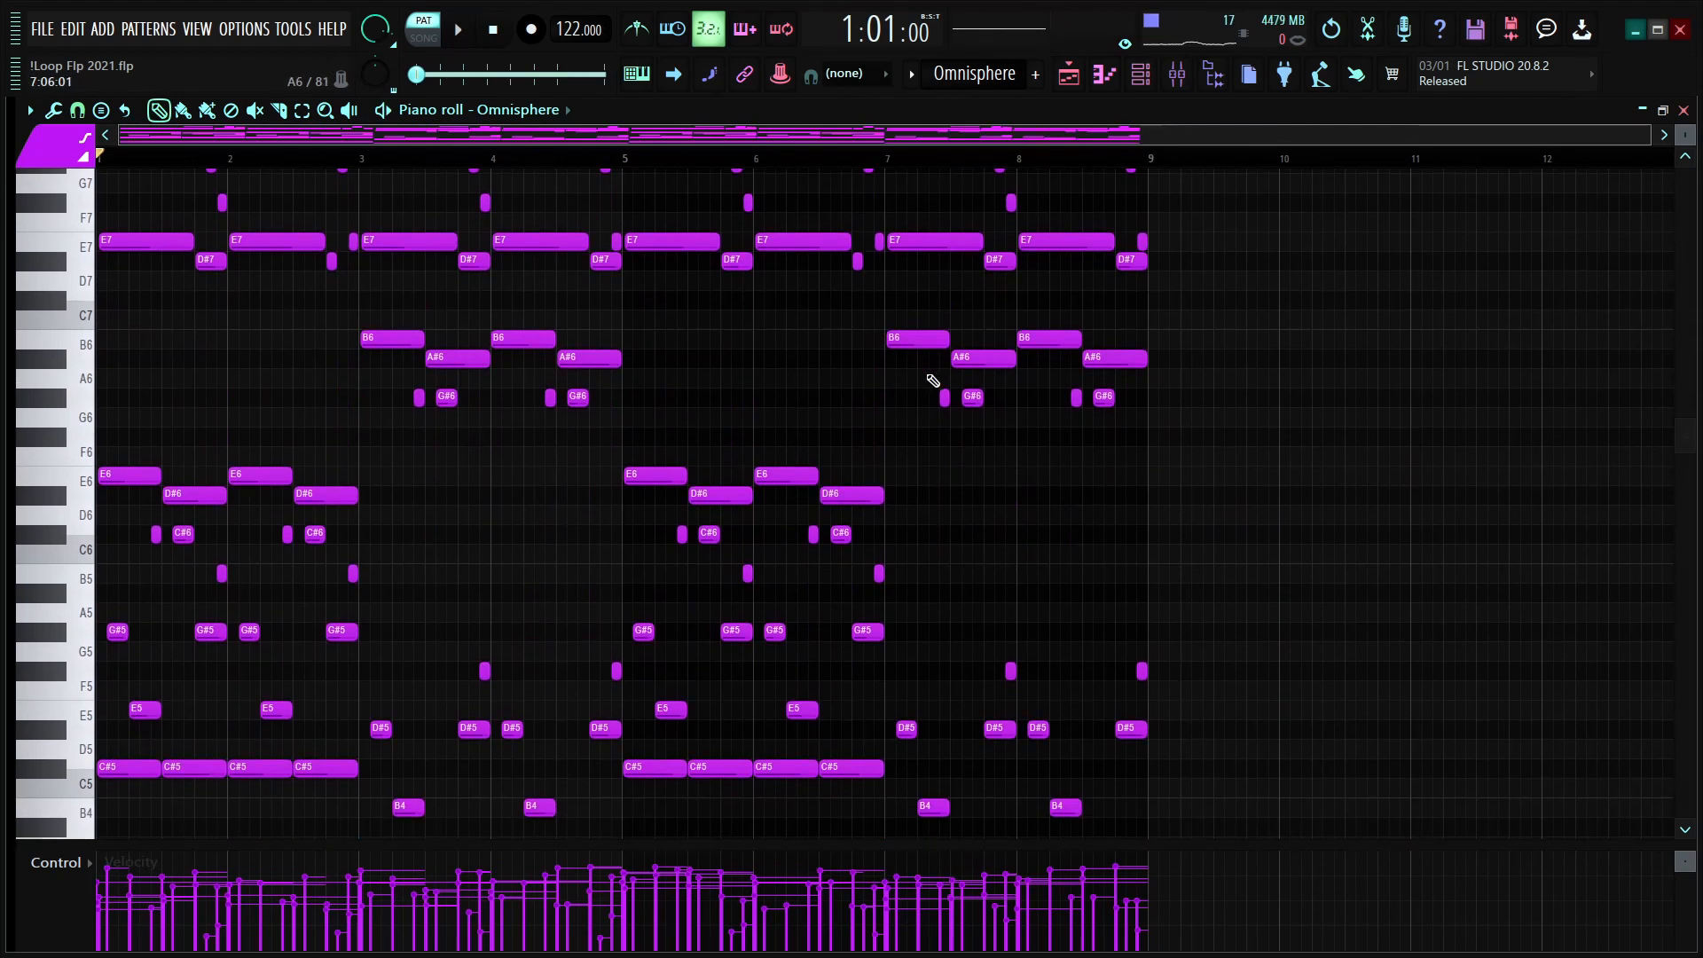
pyautogui.scroll(4, 914, 378)
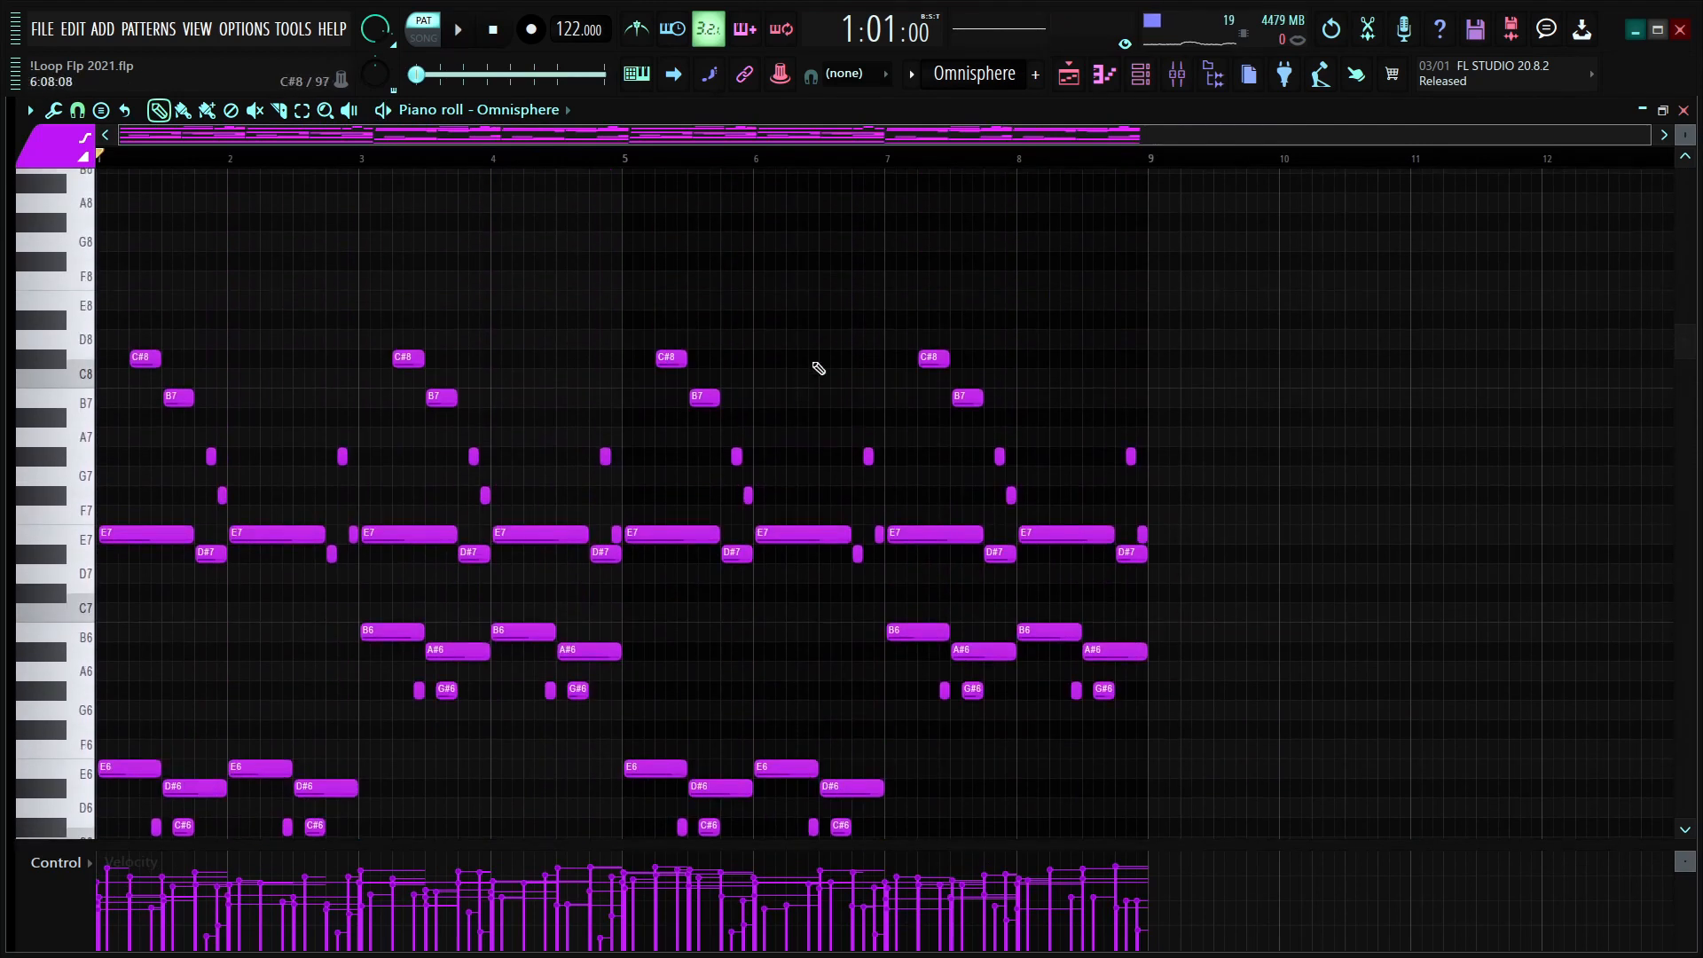
pyautogui.scroll(-12, 933, 380)
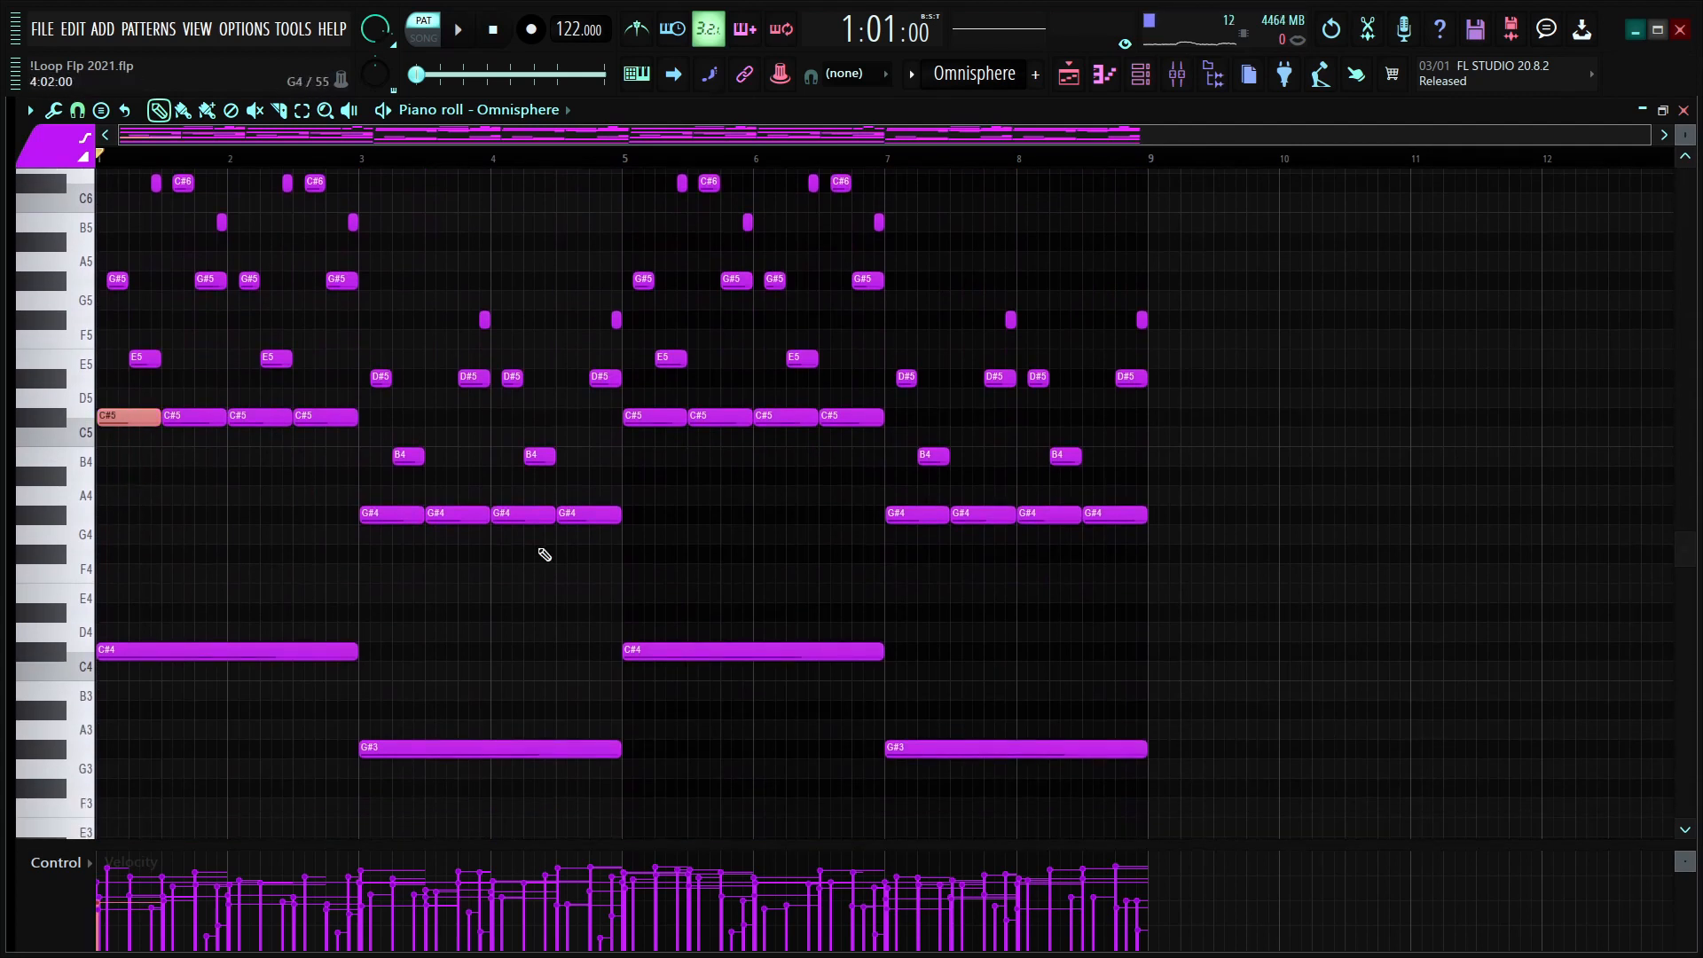
pyautogui.hotkey('ctrl', 'a')
pyautogui.scroll(-4, 691, 589)
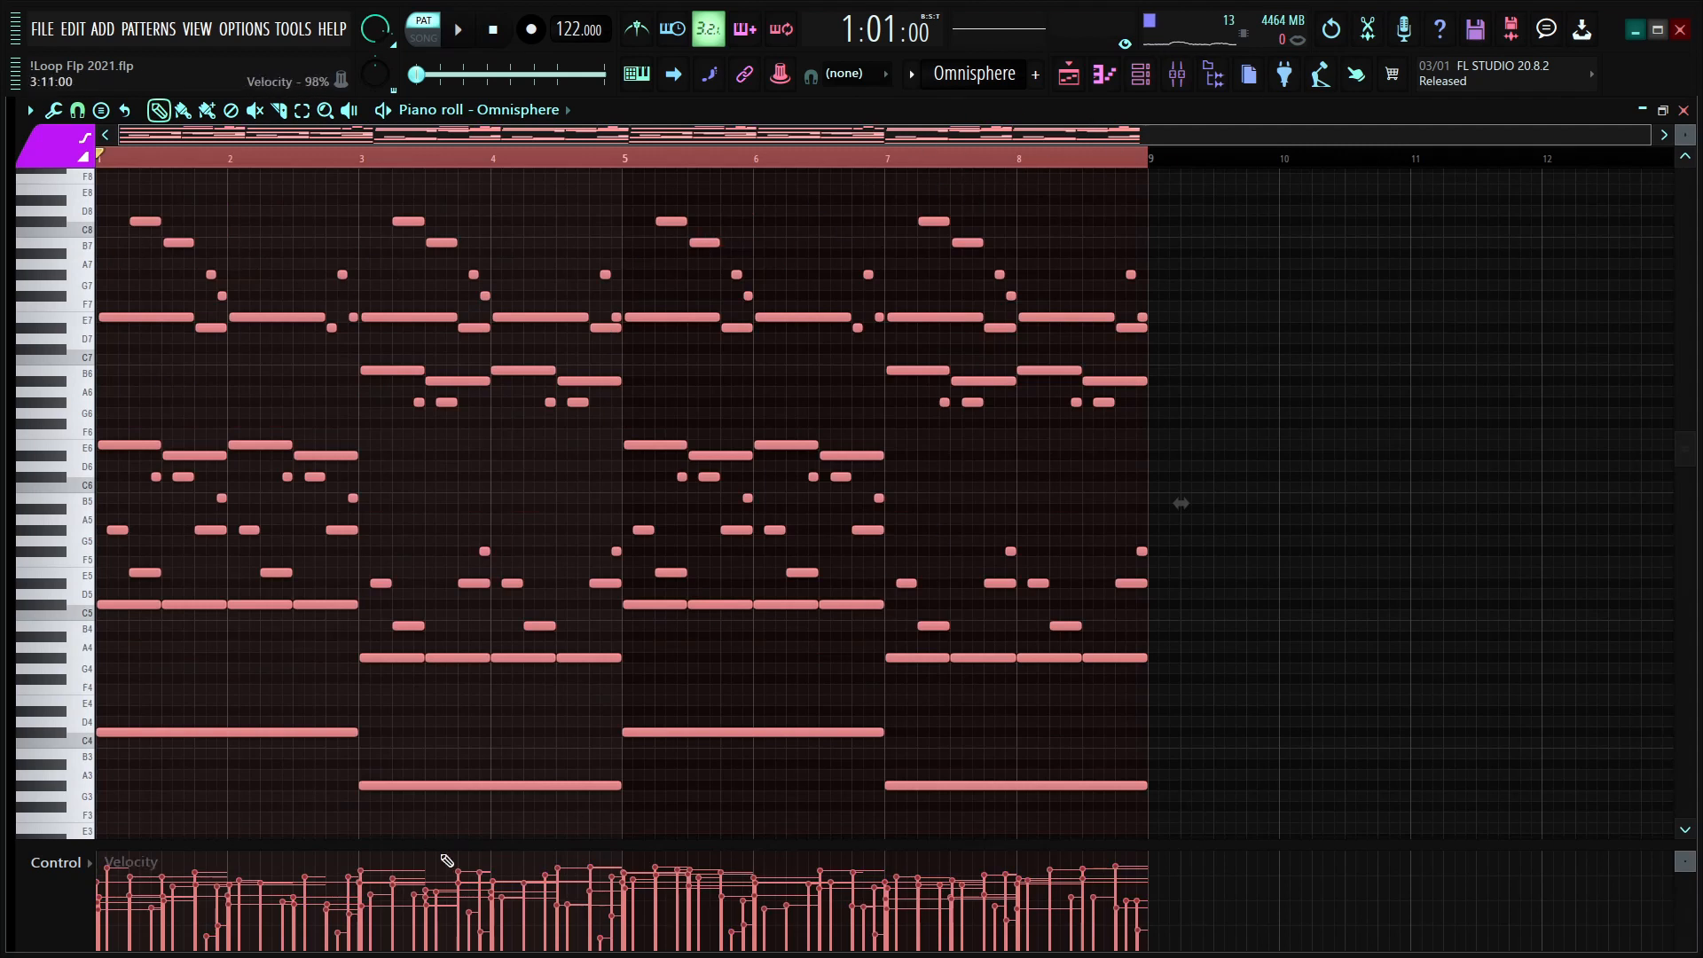
pyautogui.moveTo(443, 845); pyautogui.dragTo(387, 454)
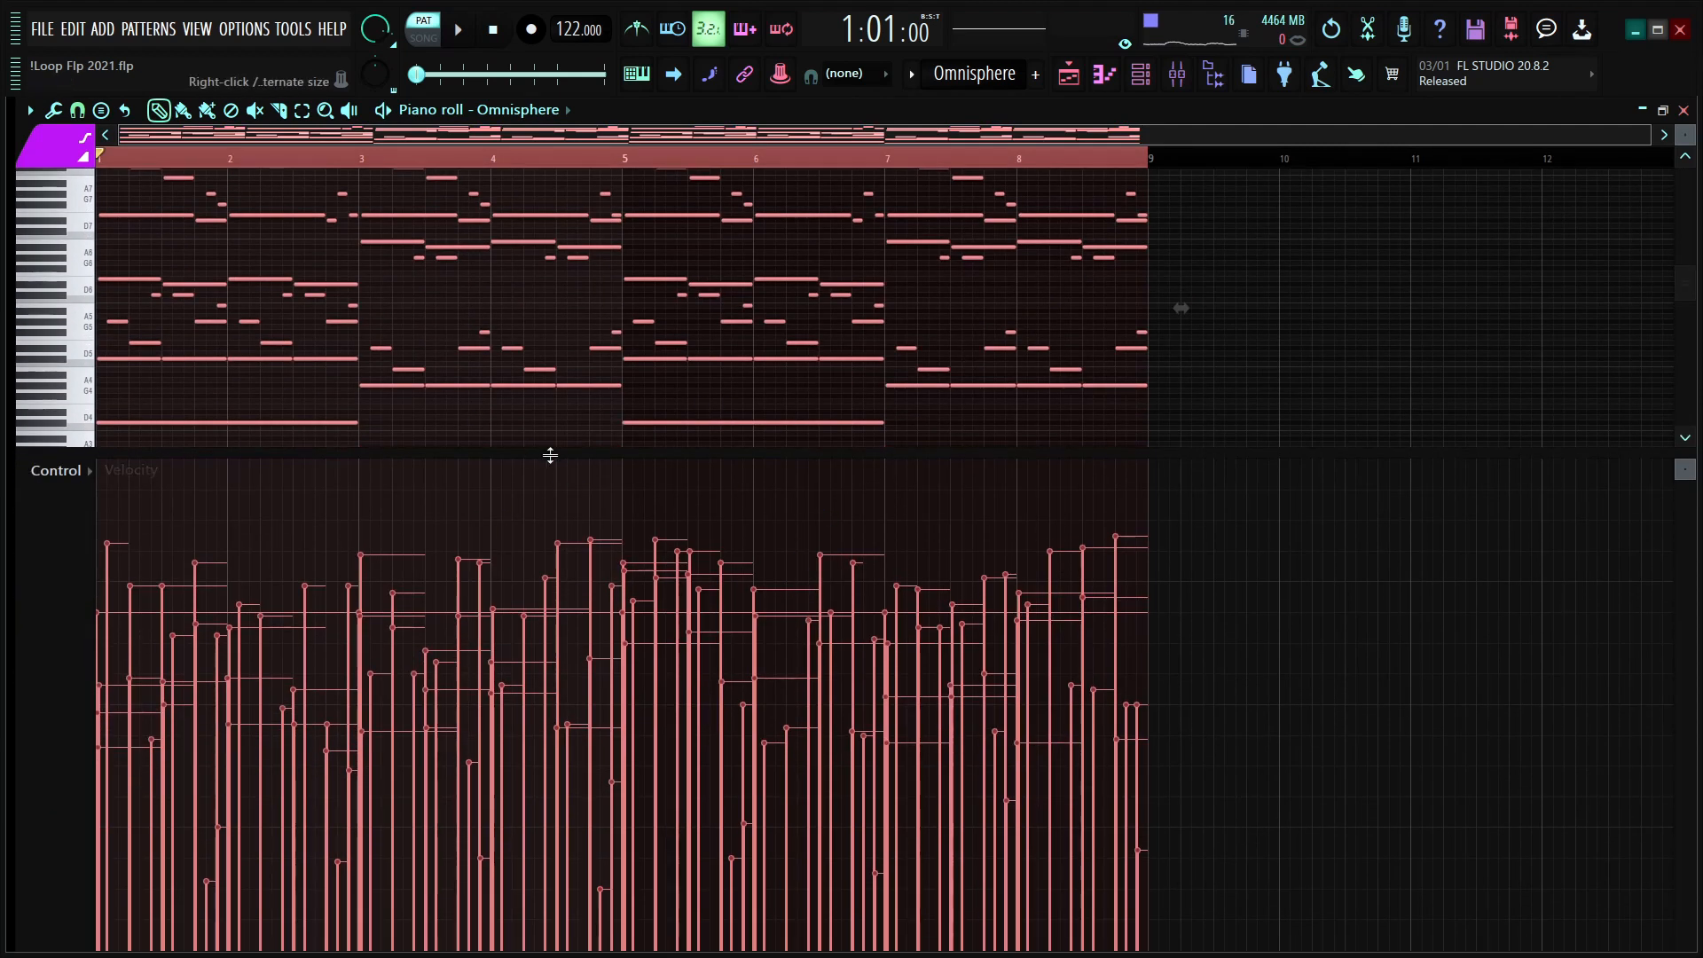
pyautogui.moveTo(550, 455); pyautogui.dragTo(492, 900)
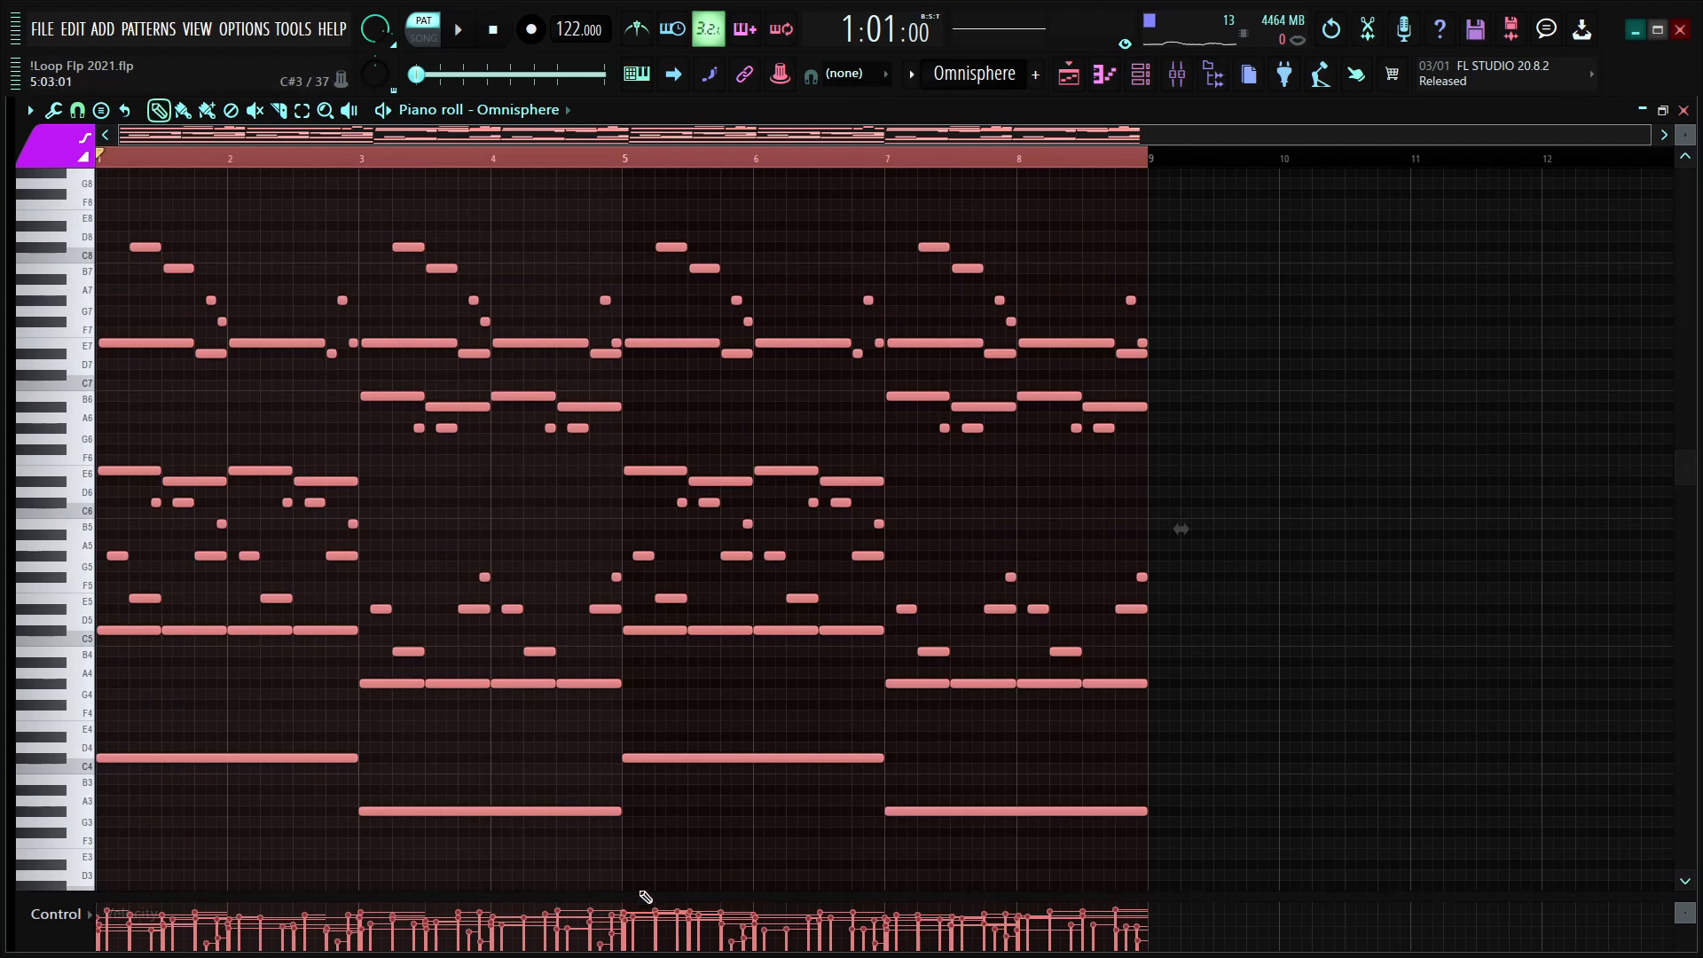
pyautogui.moveTo(631, 896); pyautogui.dragTo(602, 951)
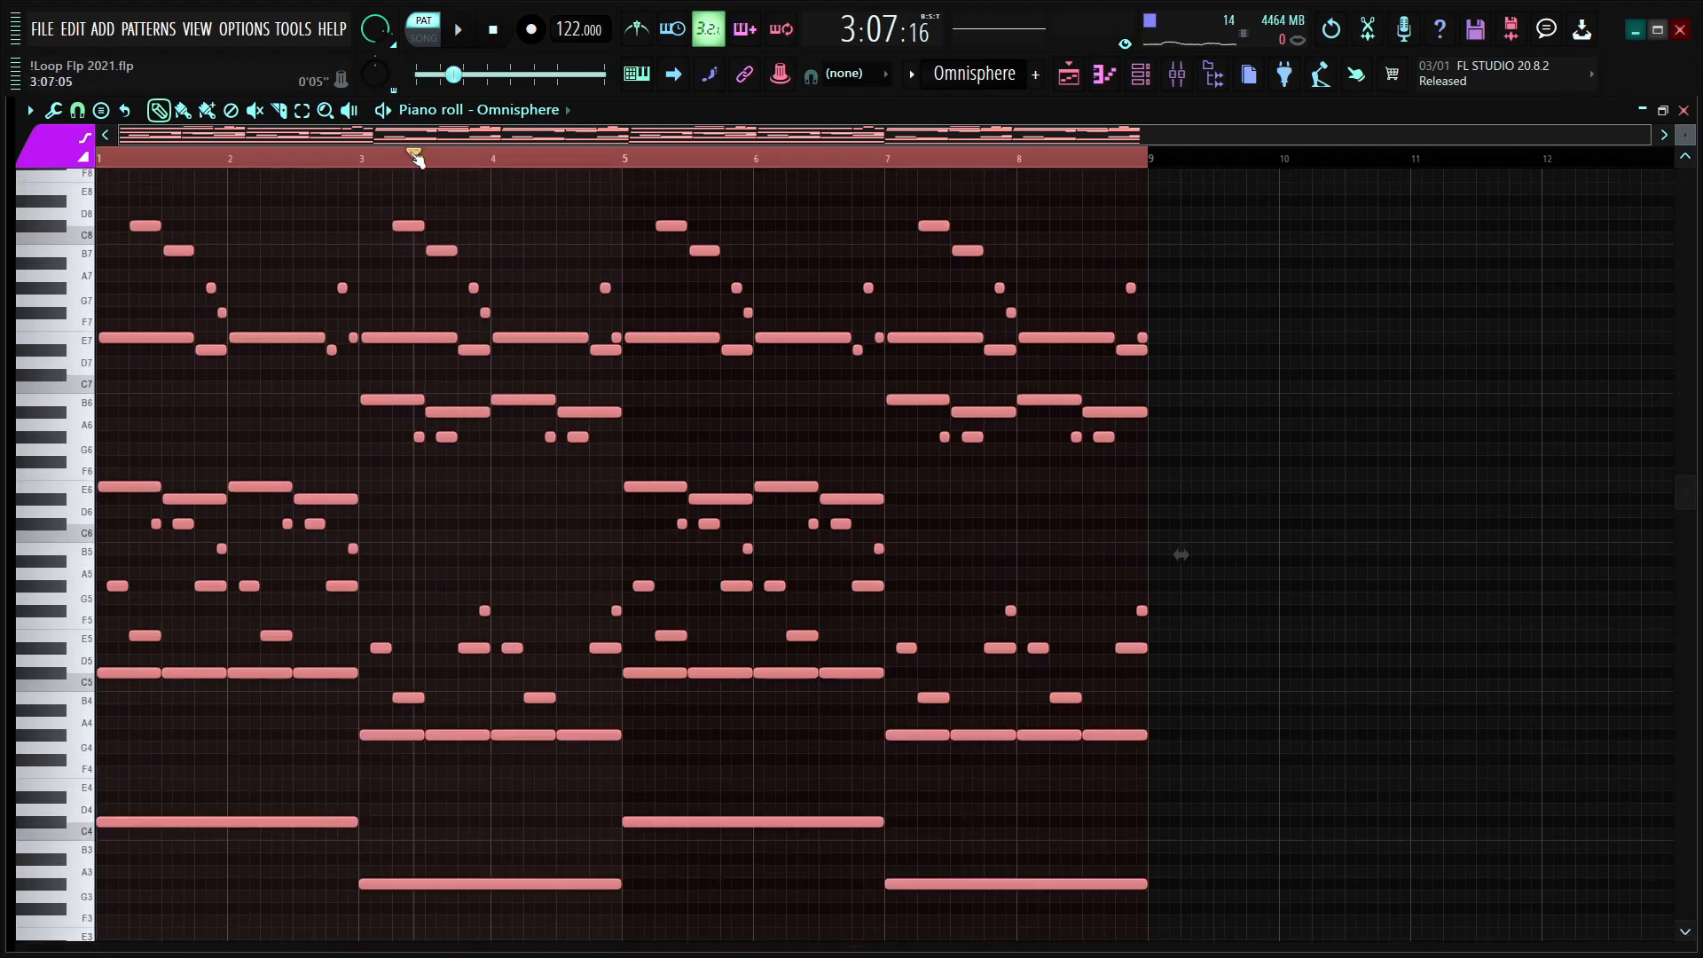
pyautogui.hotkey('ctrl', 'd')
# Step: Look at the channel rack's instruments, and open the playlist arrangement at its first bars
pyautogui.click(1141, 75)
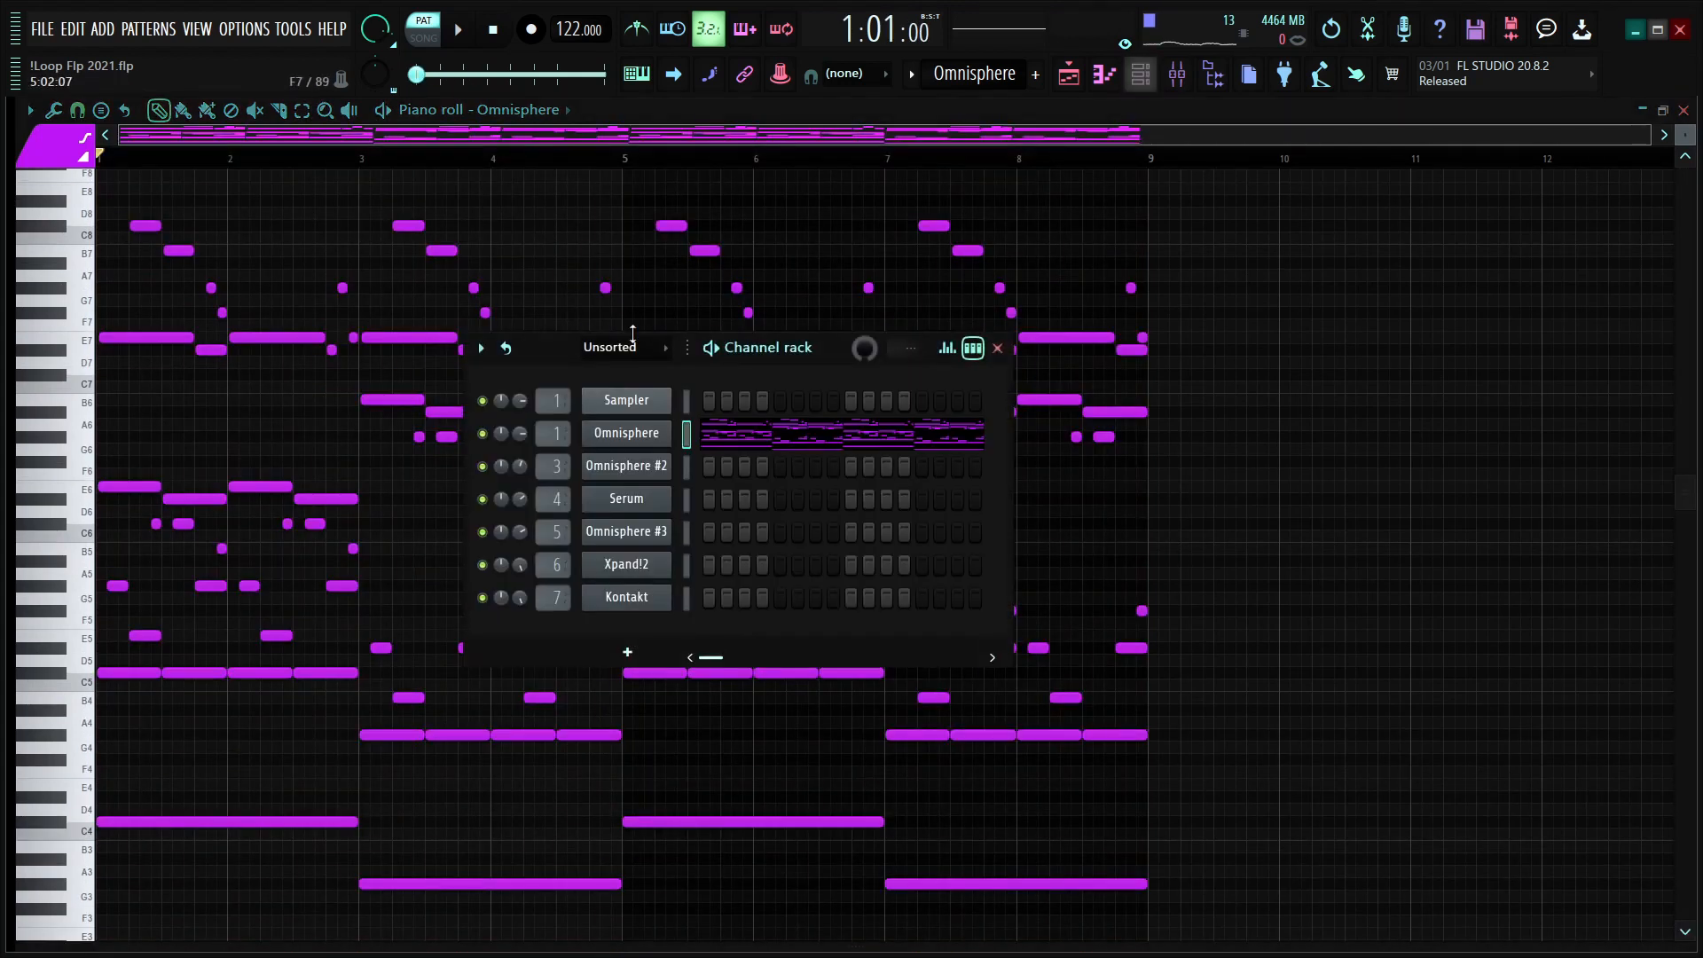
pyautogui.click(1066, 76)
pyautogui.scroll(5, 432, 162)
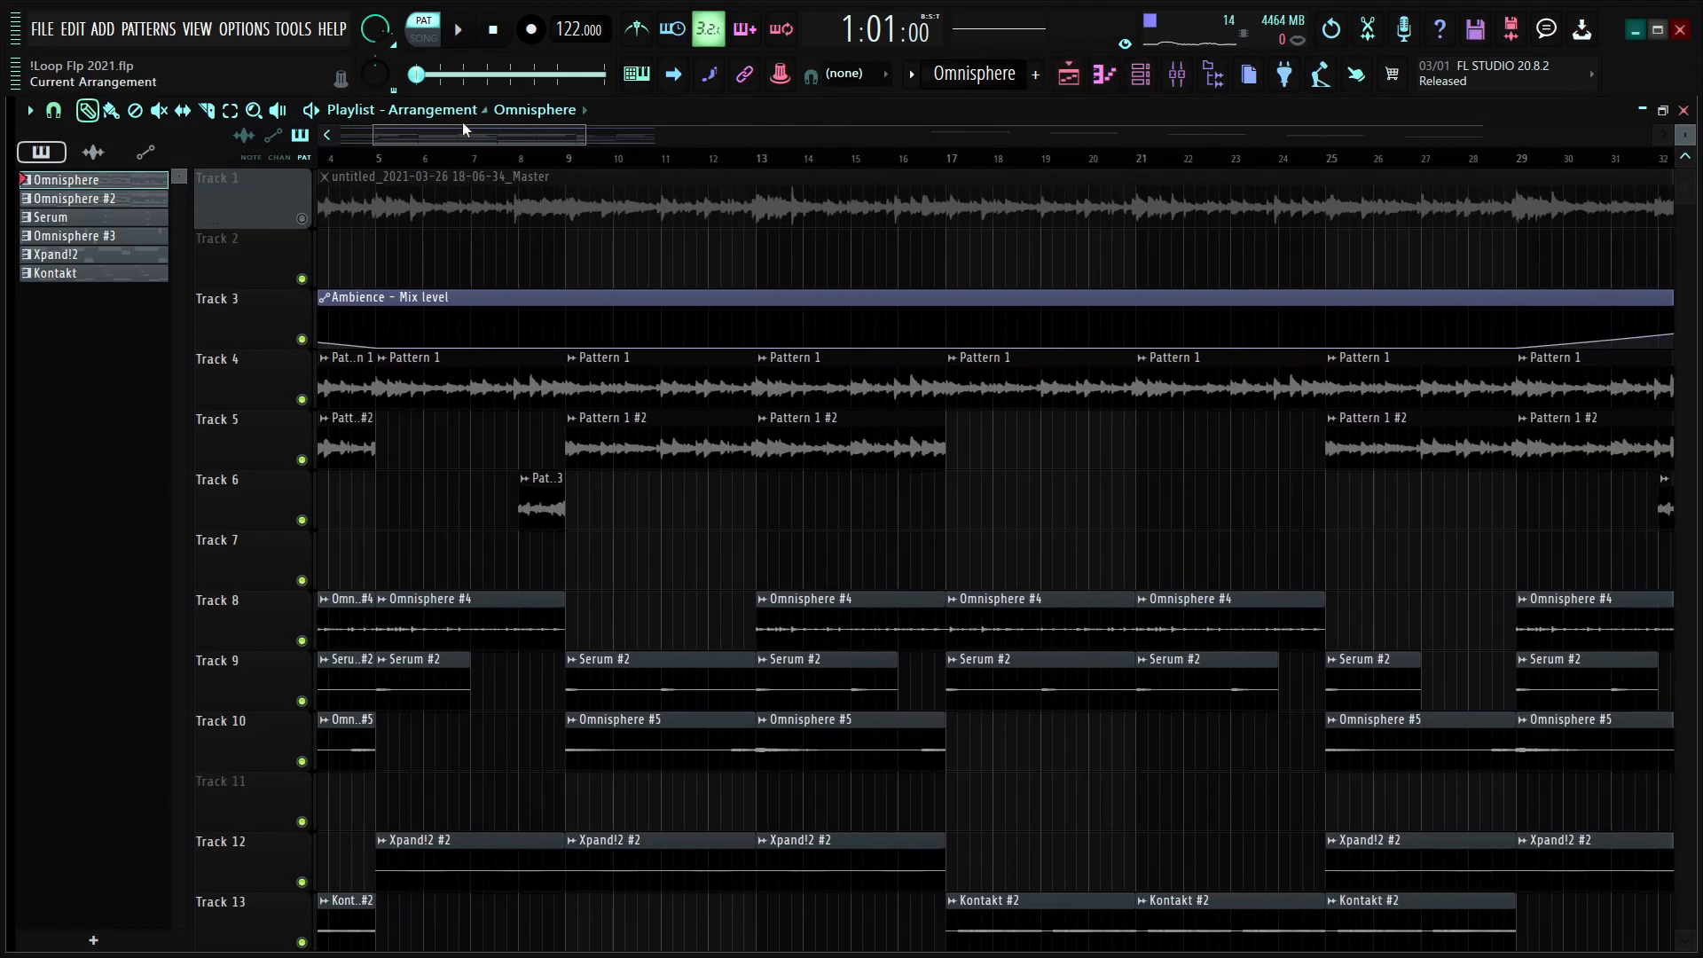
pyautogui.click(462, 117)
pyautogui.moveTo(473, 137); pyautogui.dragTo(434, 138)
# Step: Examine the time-stretching pitch settings of the Pattern 1 clip on Track 4 and the Pattern 1 #2 clip on Track 5
pyautogui.doubleClick(473, 376)
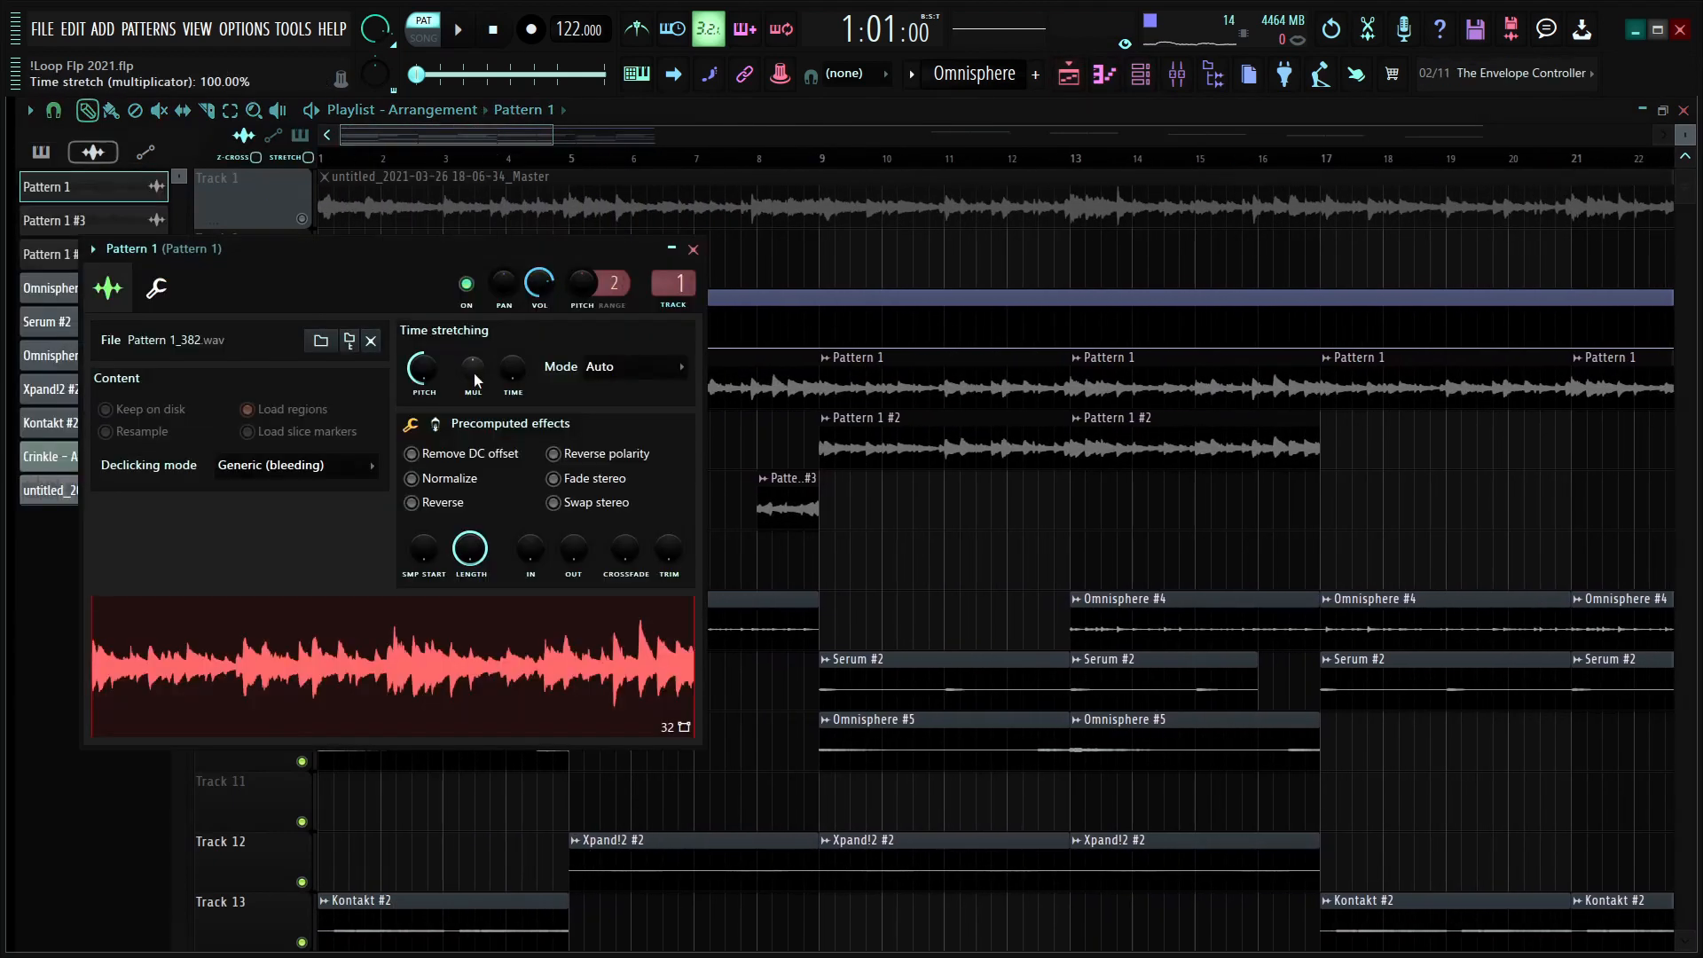
pyautogui.click(693, 249)
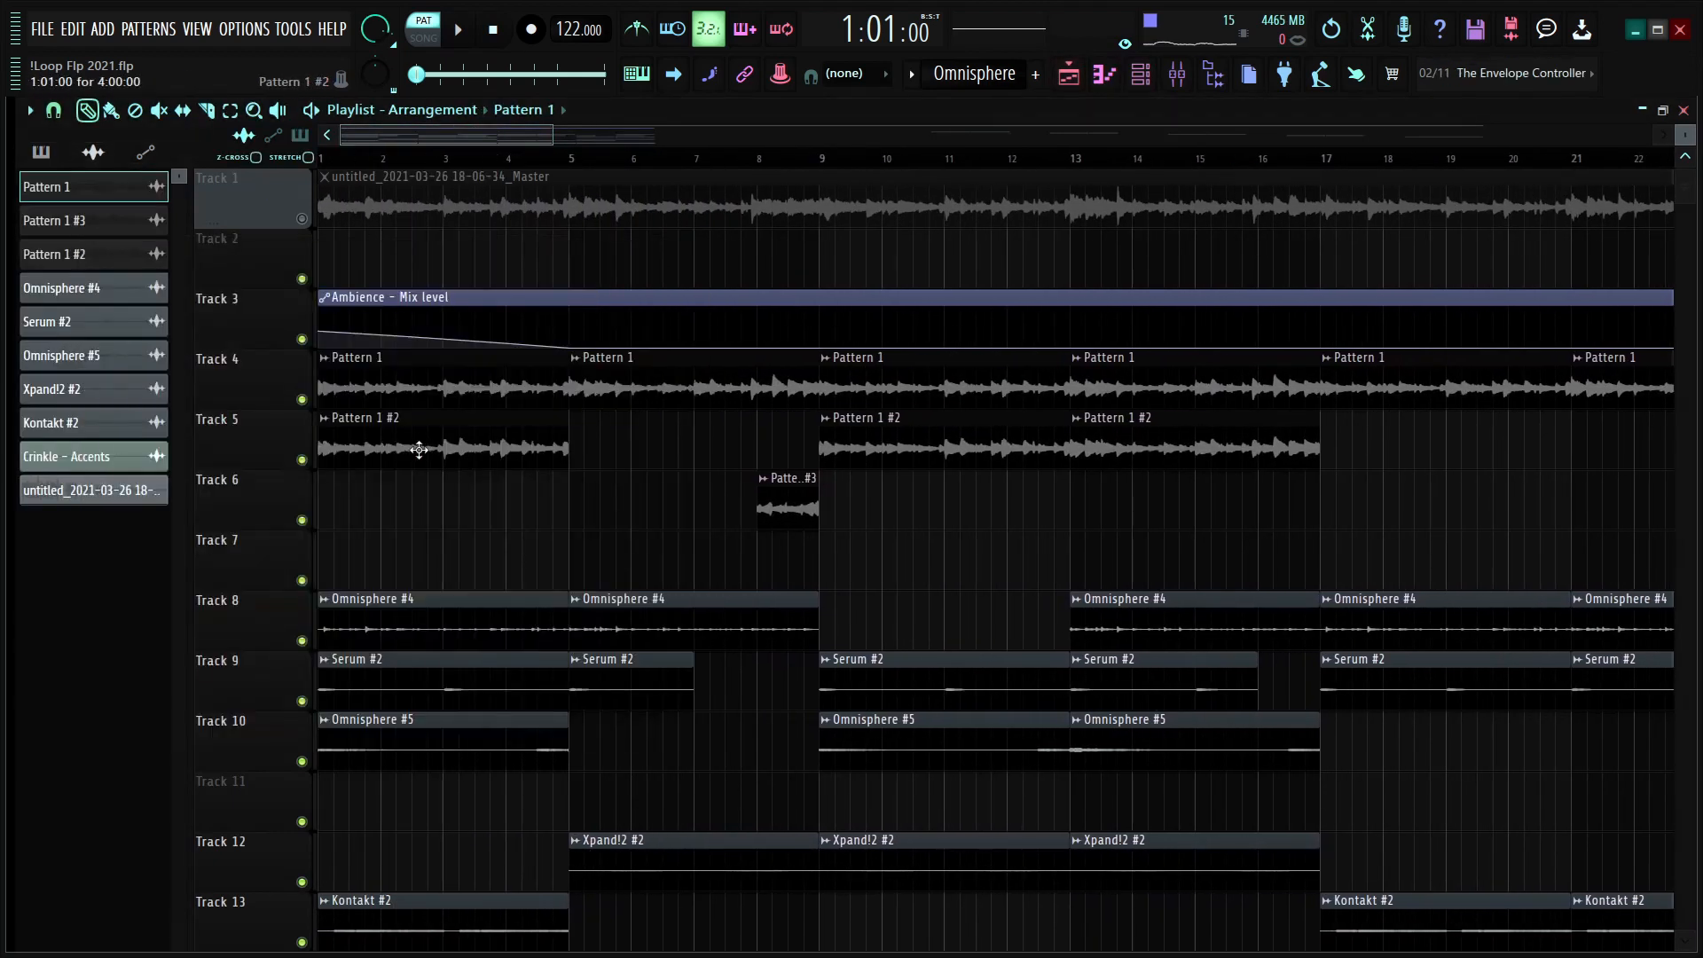
pyautogui.doubleClick(429, 453)
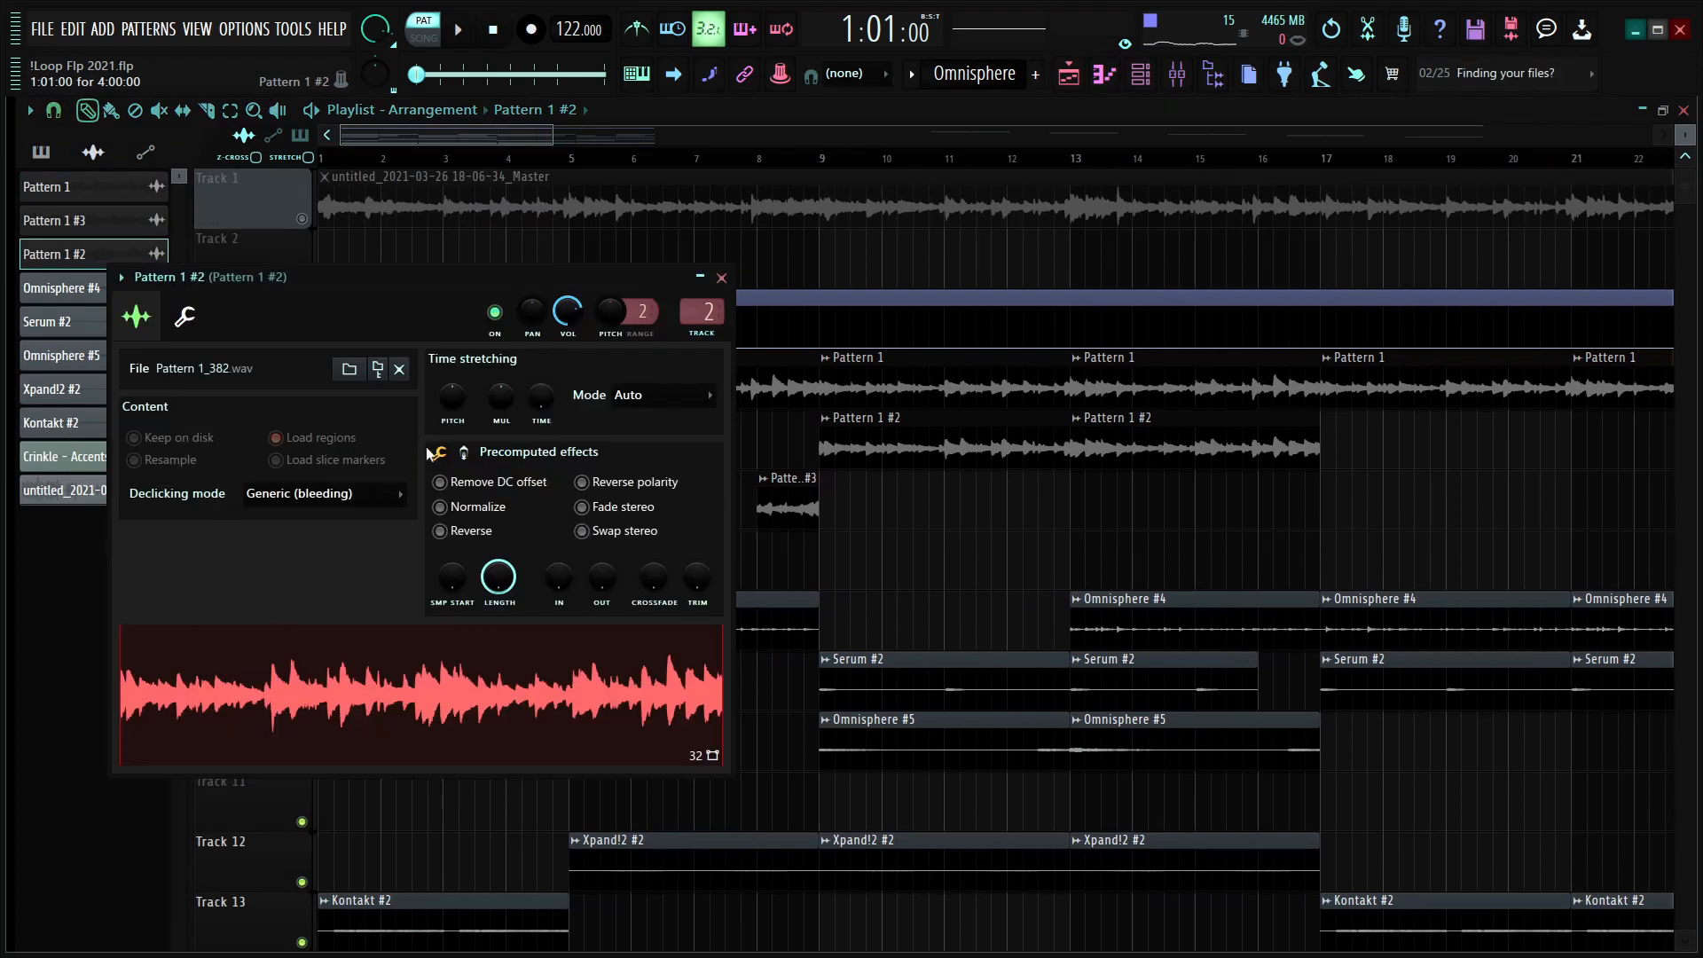
pyautogui.click(722, 280)
# Step: Solo Track 4 and Track 5 and play bars 1–4 of the arrangement to hear both Pattern 1 clips together
pyautogui.click(41, 152)
pyautogui.doubleClick(493, 160)
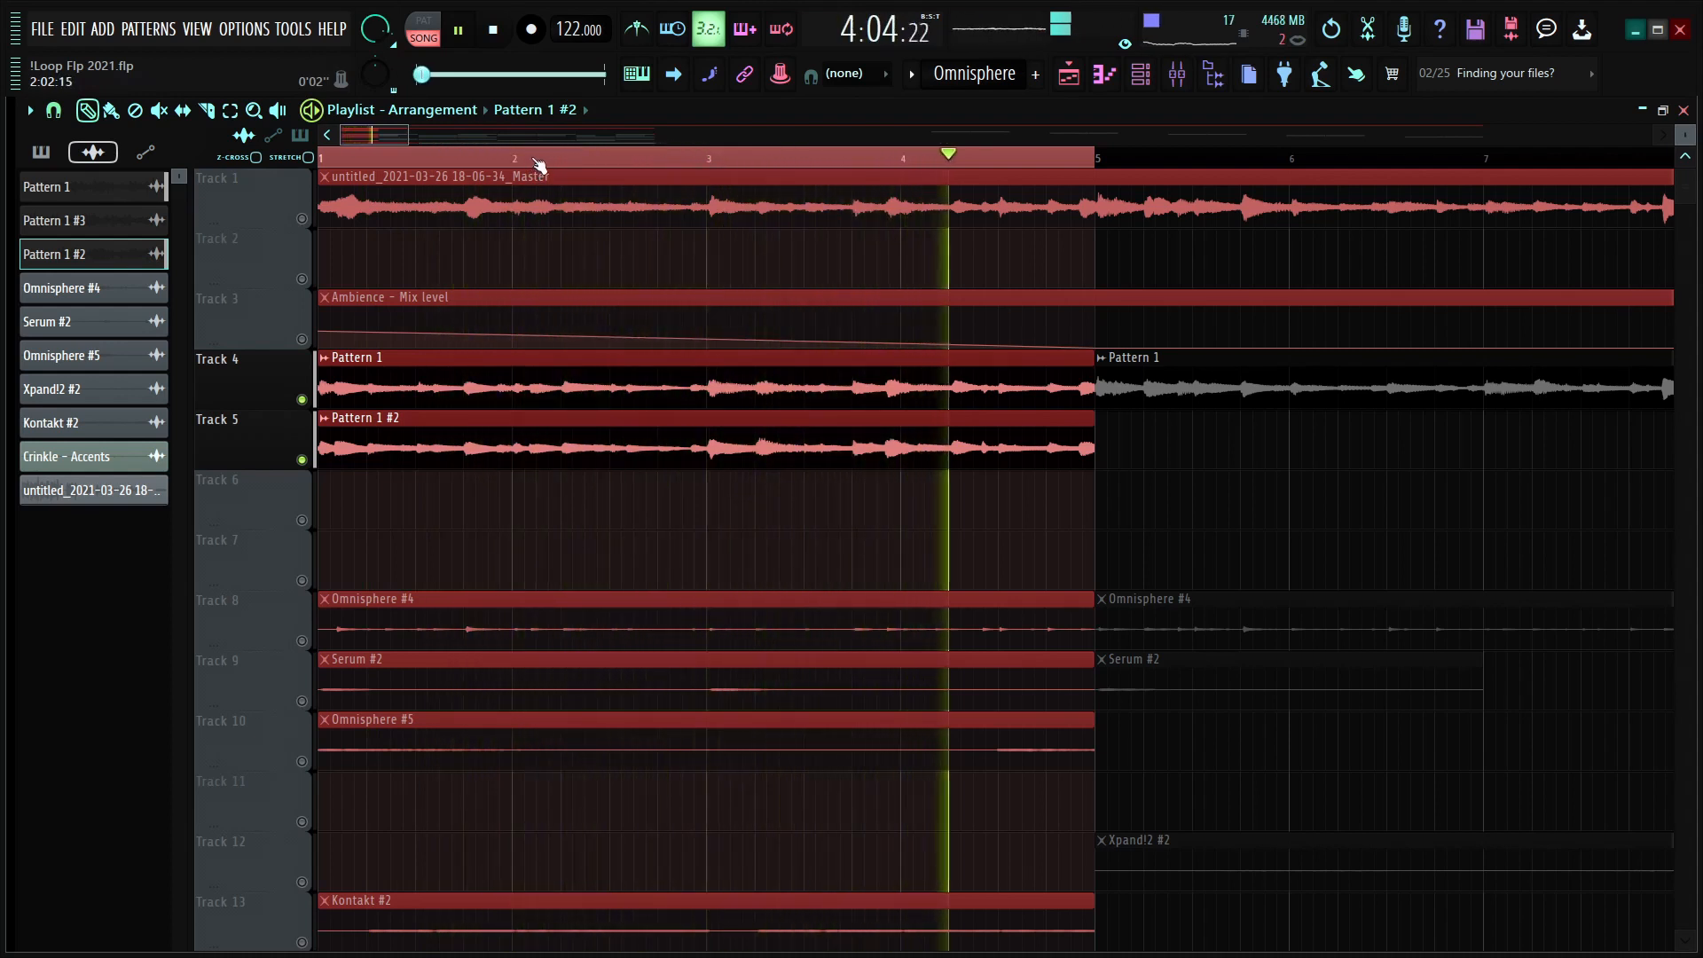
pyautogui.press('space')
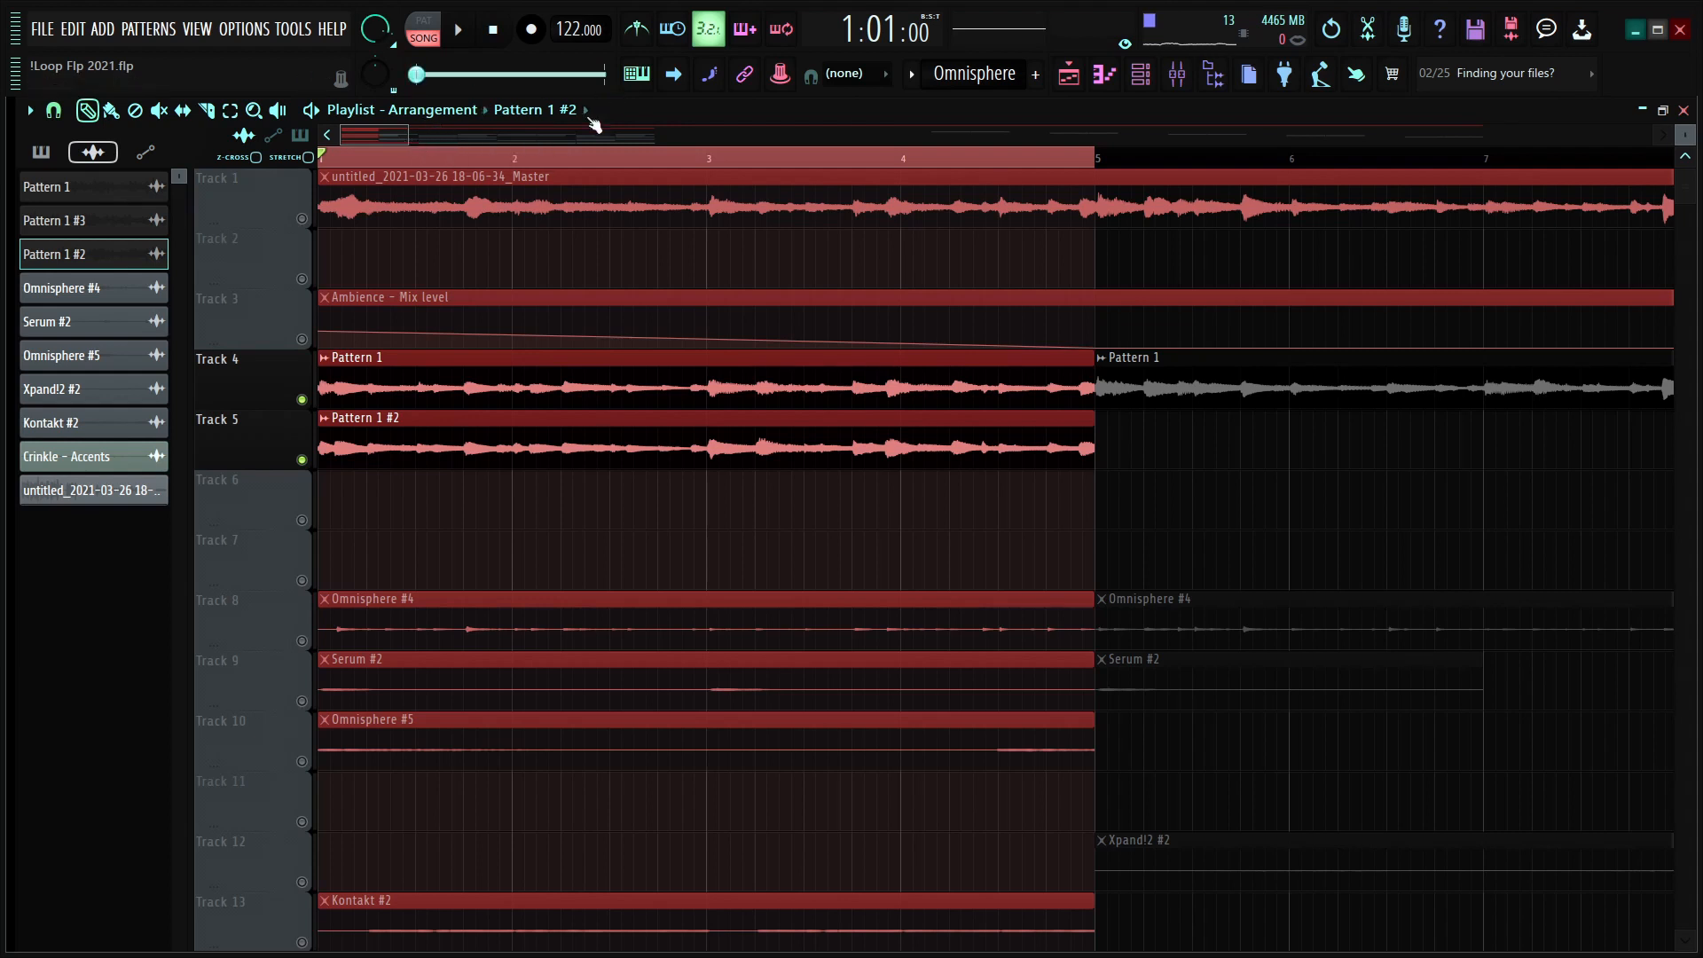
pyautogui.scroll(-6, 443, 159)
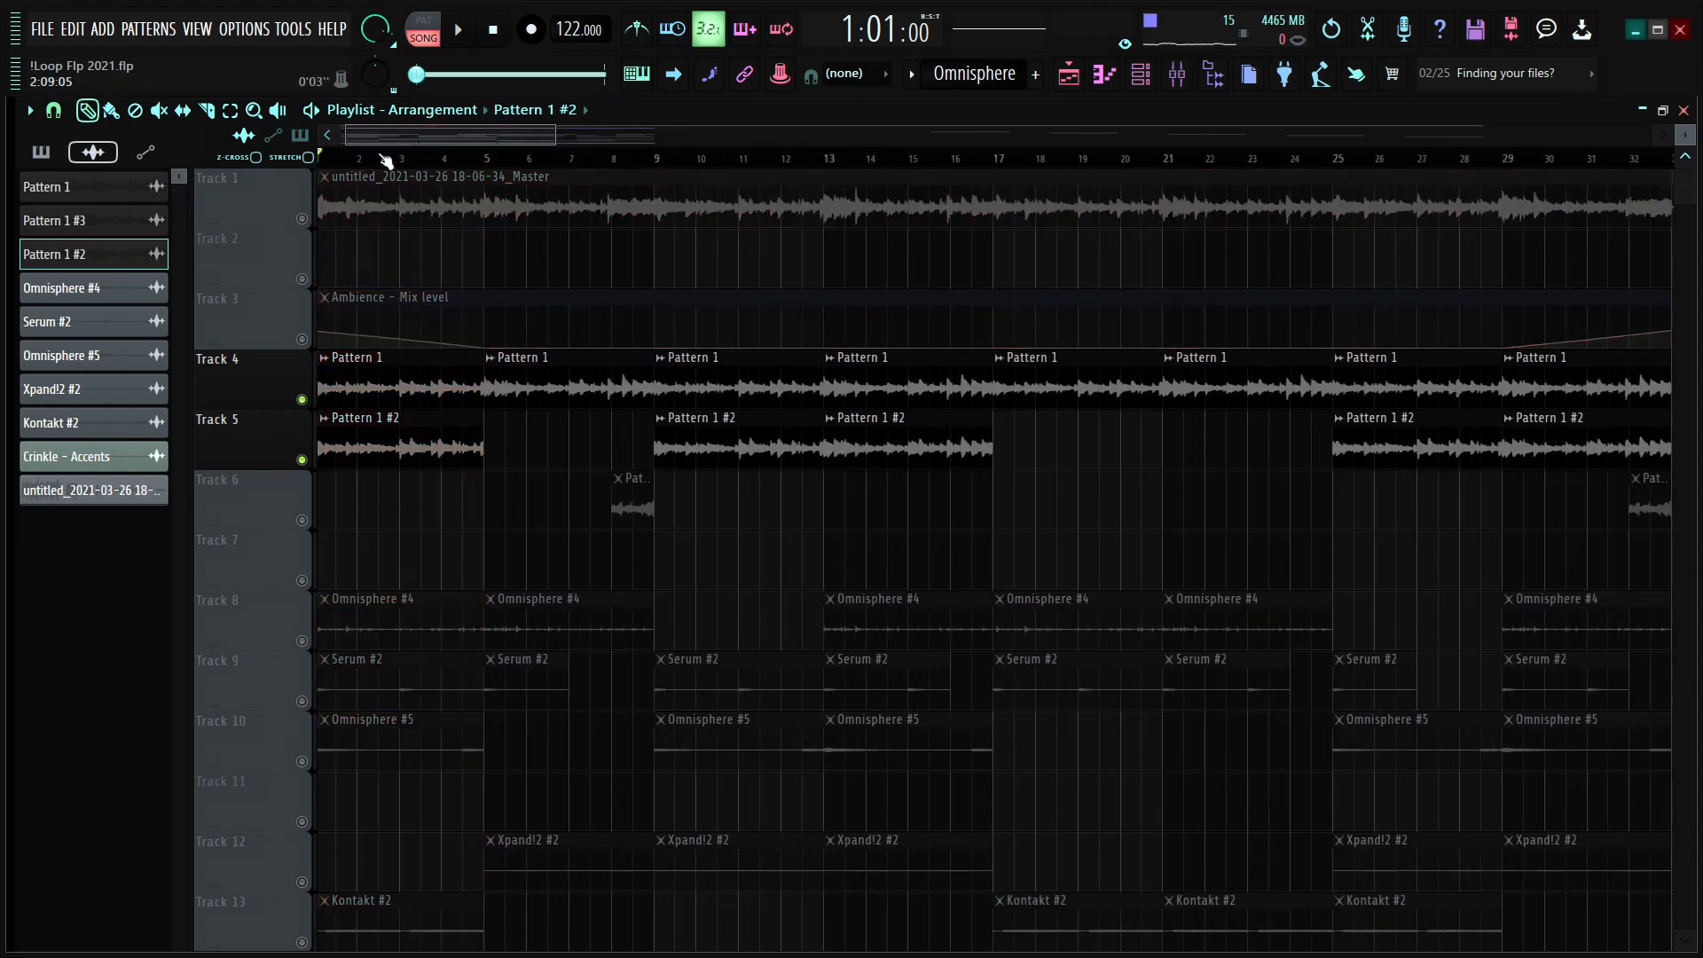
# Step: Select the Pattern 1 clips on Track 4 and the Pattern 1 #2 clip on Track 5 within bars 1–8
pyautogui.scroll(5, 390, 158)
pyautogui.moveTo(985, 448); pyautogui.dragTo(861, 394)
pyautogui.moveTo(984, 447); pyautogui.dragTo(852, 428)
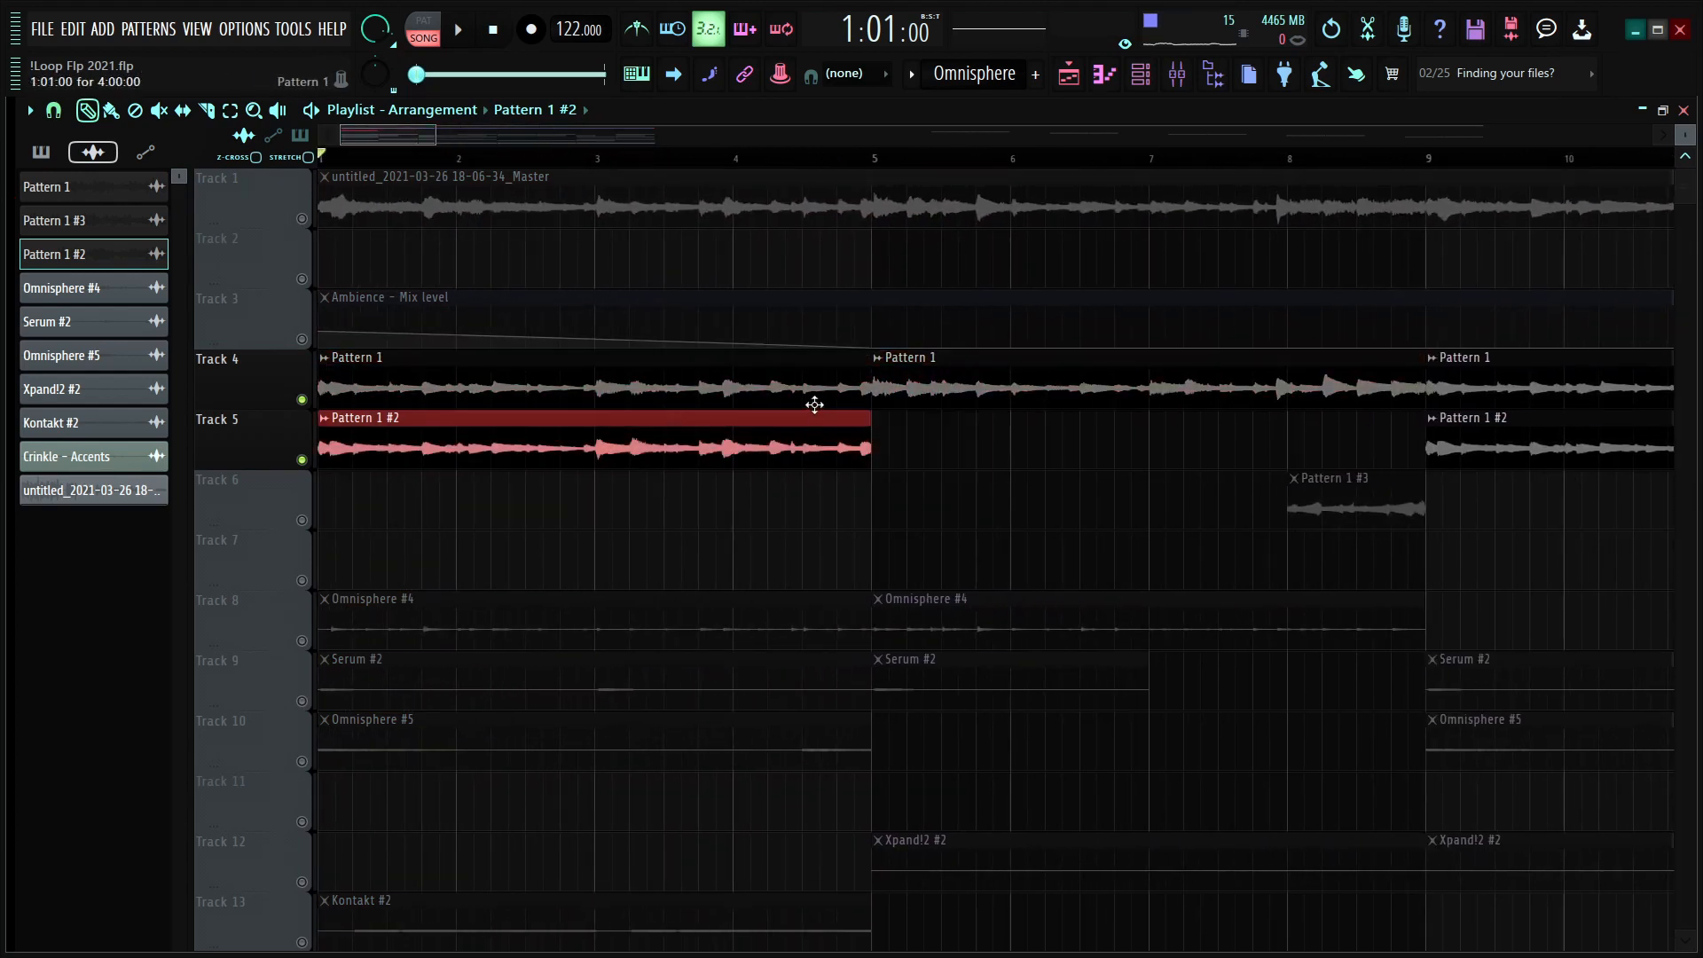
pyautogui.moveTo(990, 523); pyautogui.dragTo(753, 349)
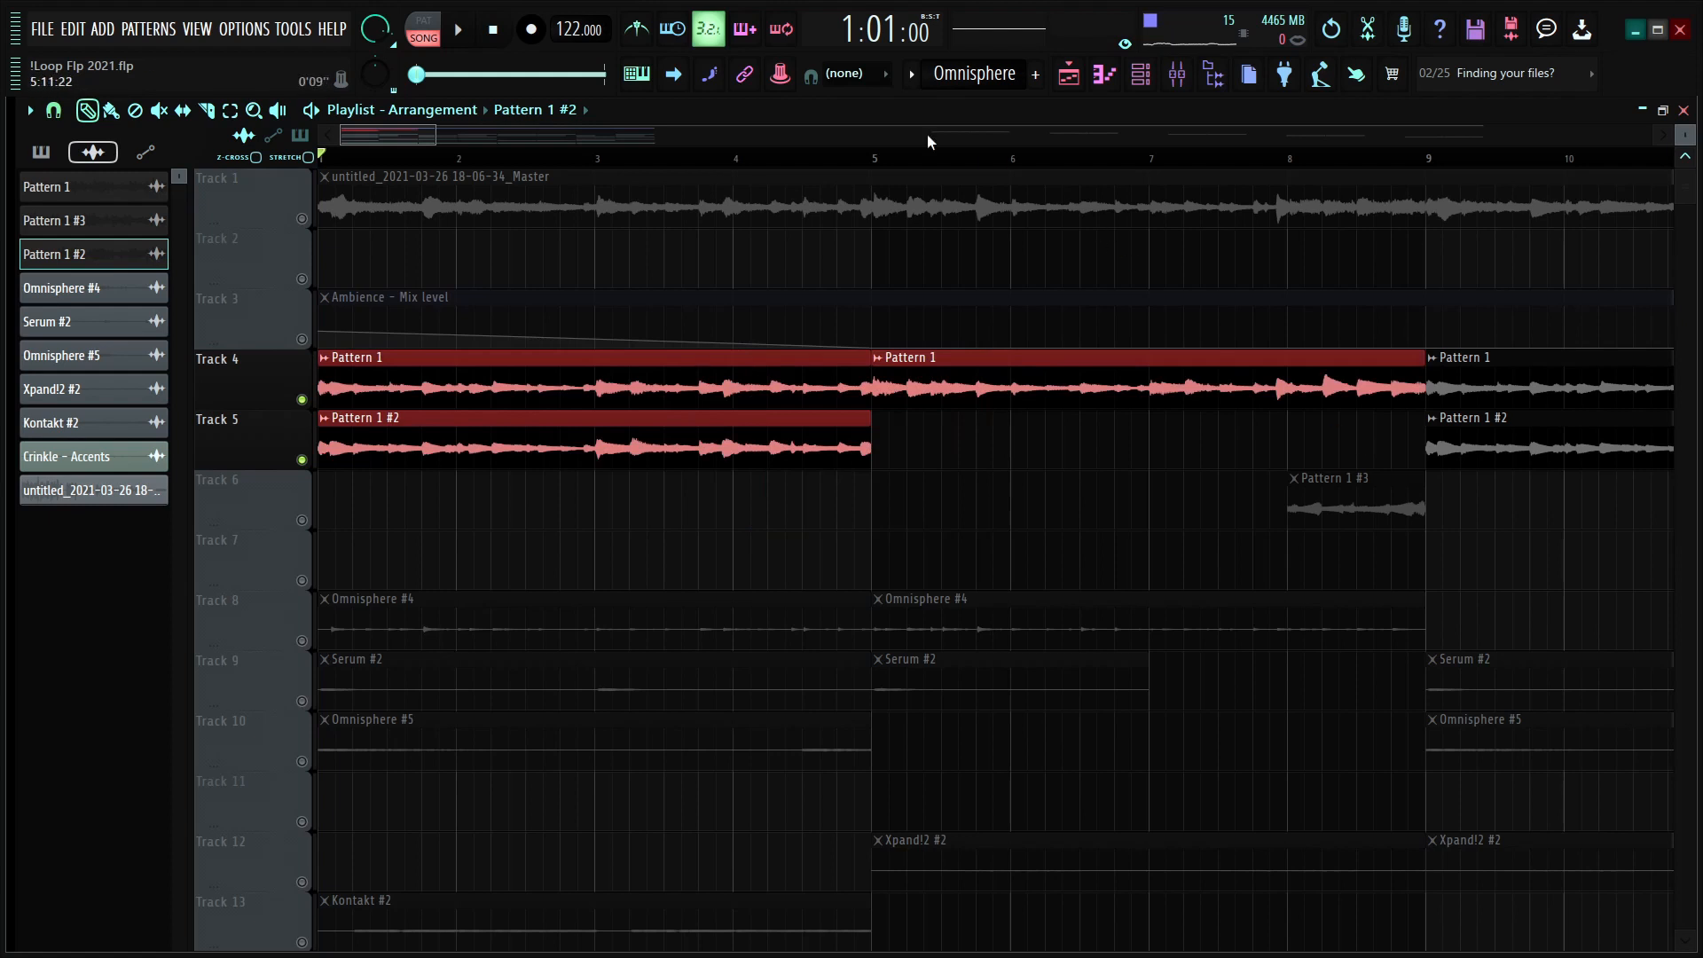
# Step: Examine the full range of Omnisphere #2 notes in the piano roll and play the pattern through to bar 8
pyautogui.press('F7')
pyautogui.scroll(-3, 843, 384)
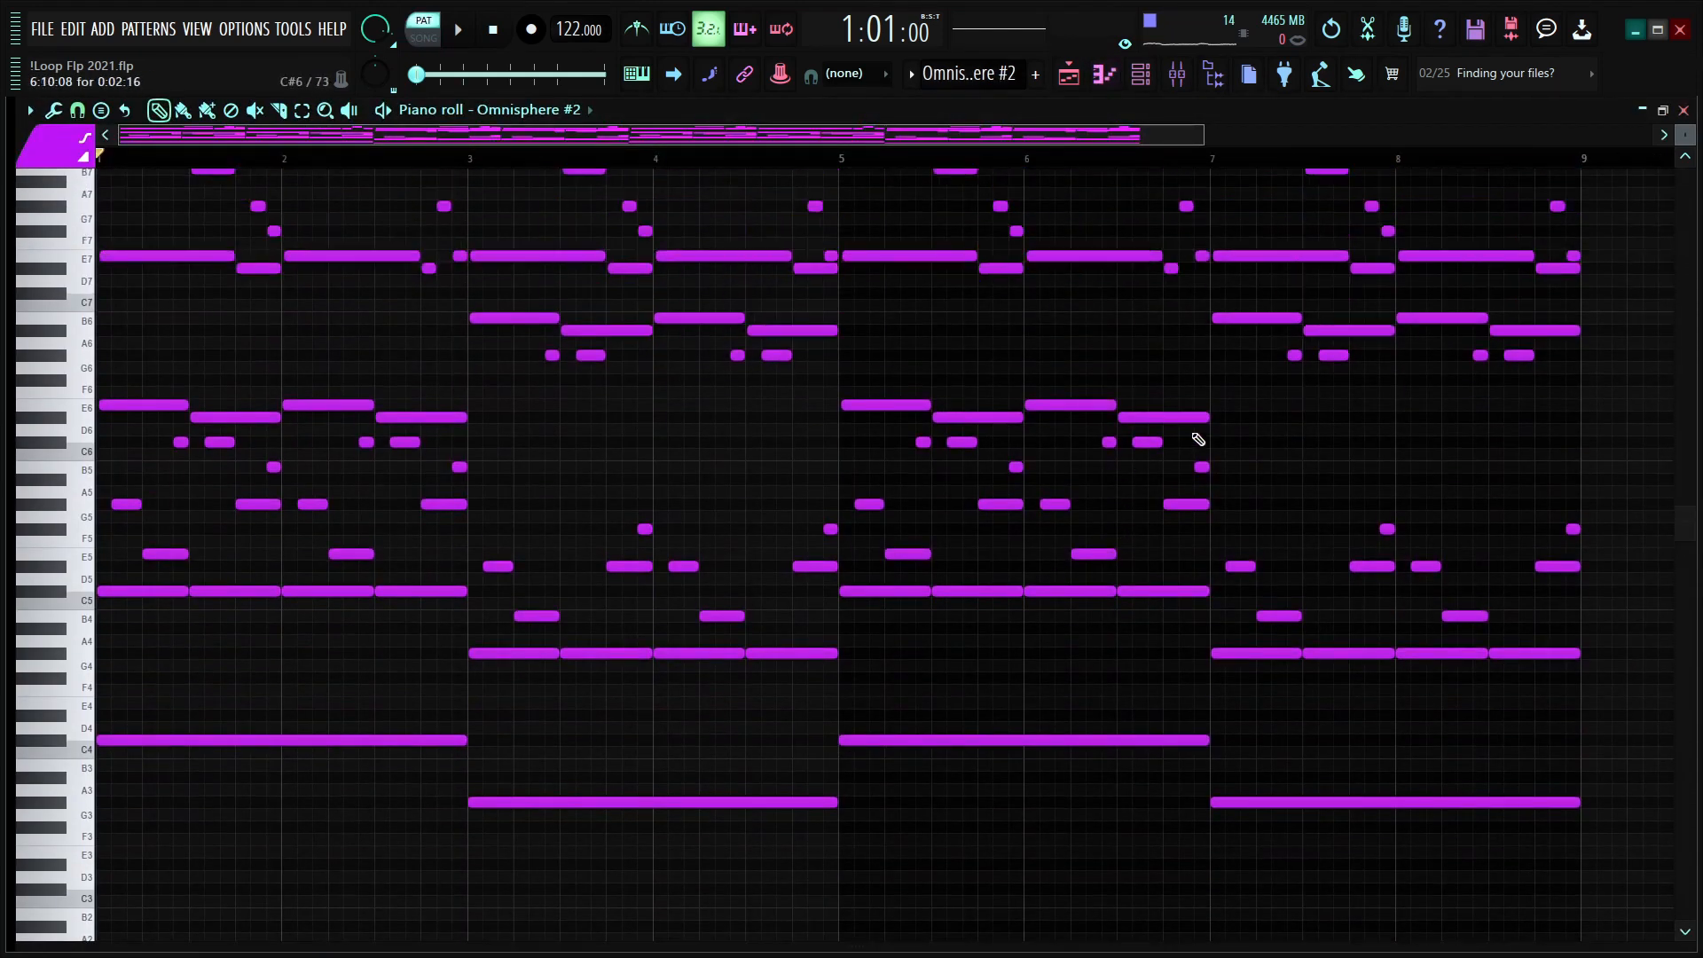
pyautogui.scroll(1, 1198, 439)
pyautogui.moveTo(1687, 137); pyautogui.dragTo(1689, 137)
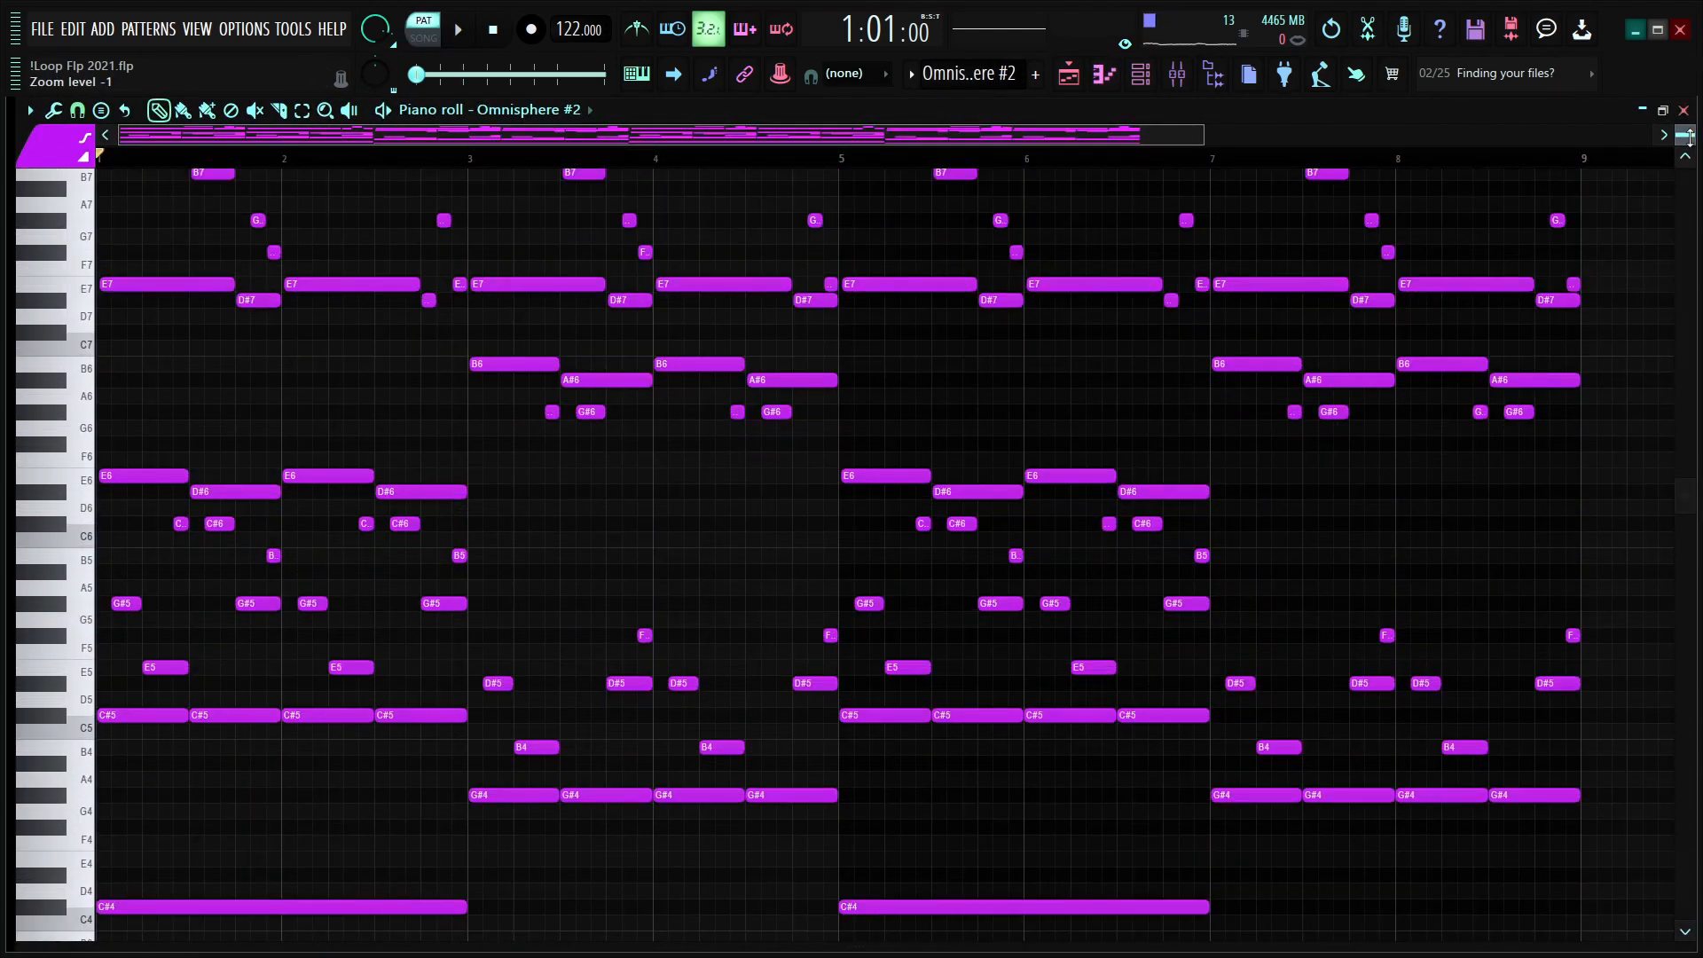
pyautogui.scroll(-4, 1690, 137)
pyautogui.scroll(-2, 1689, 137)
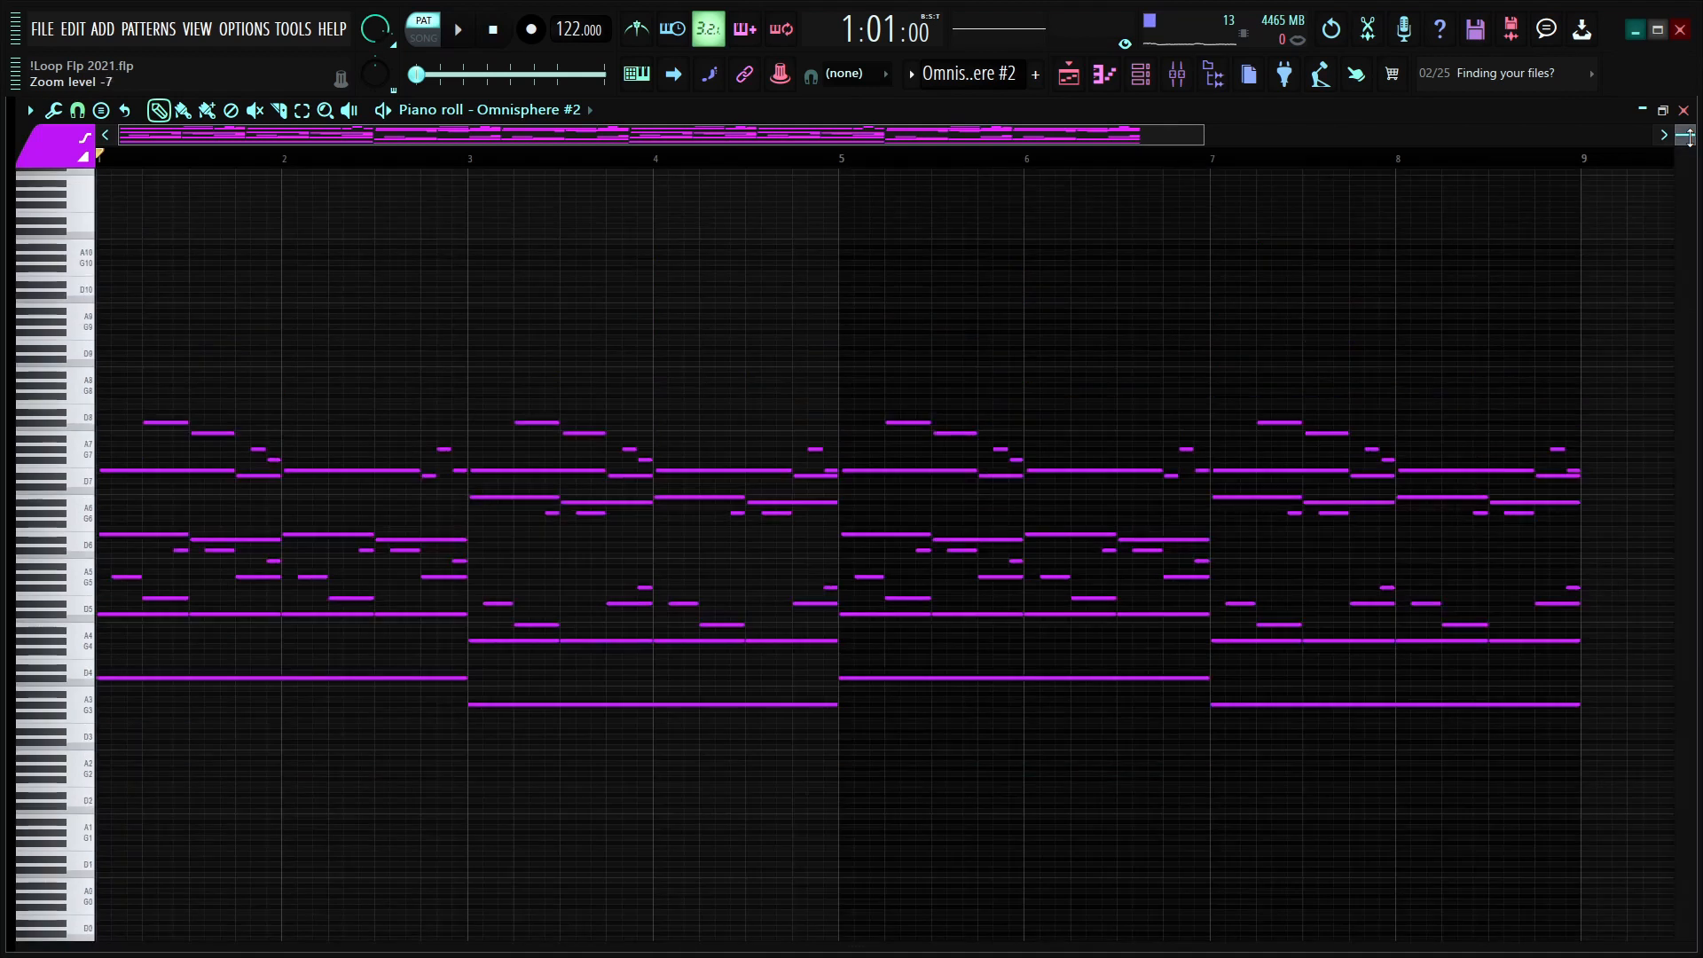
pyautogui.scroll(8, 1690, 138)
pyautogui.scroll(-8, 1689, 138)
pyautogui.scroll(4, 1690, 137)
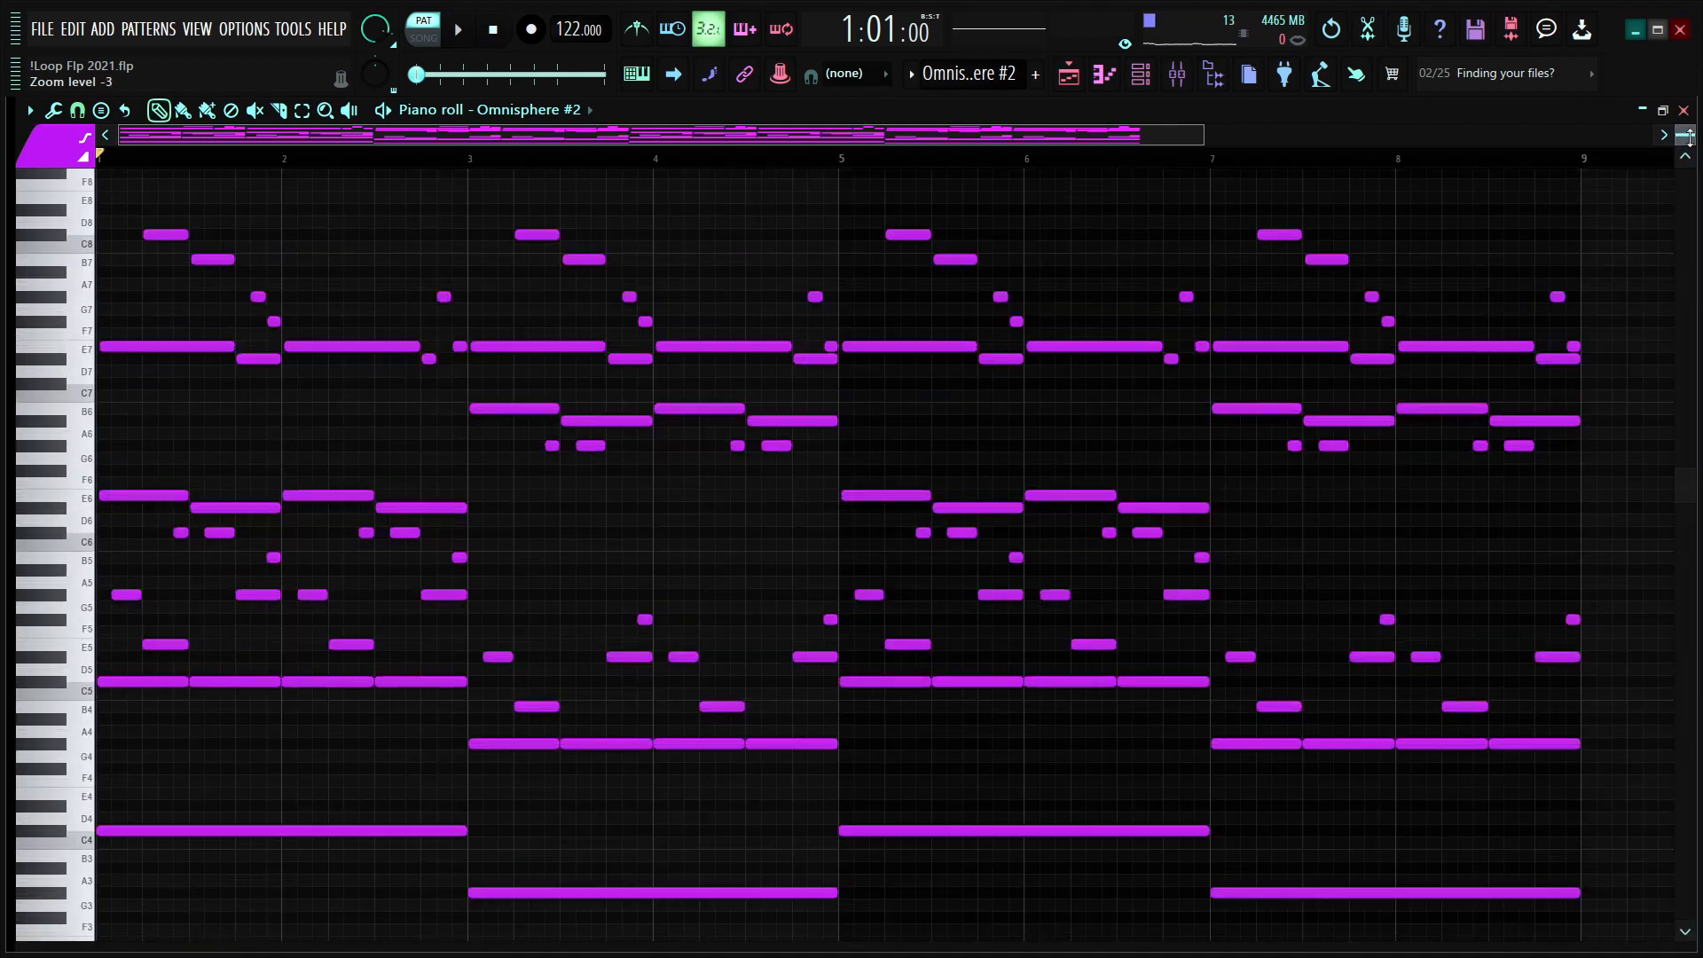
pyautogui.scroll(-2, 1262, 429)
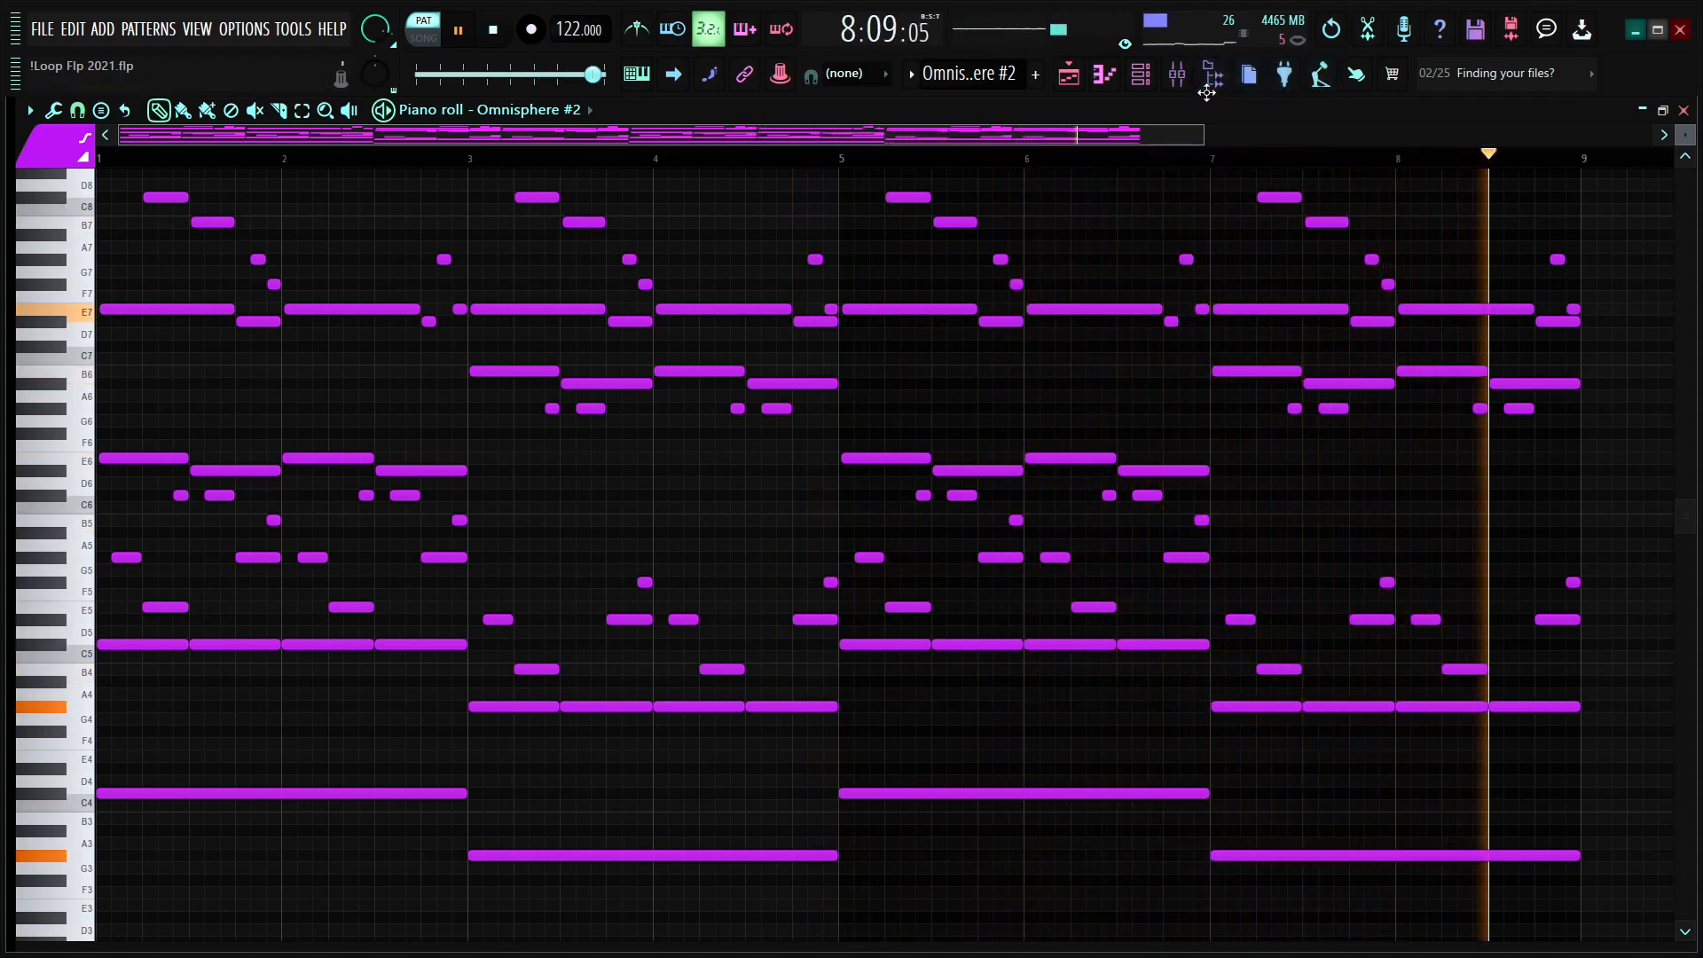
pyautogui.press('space')
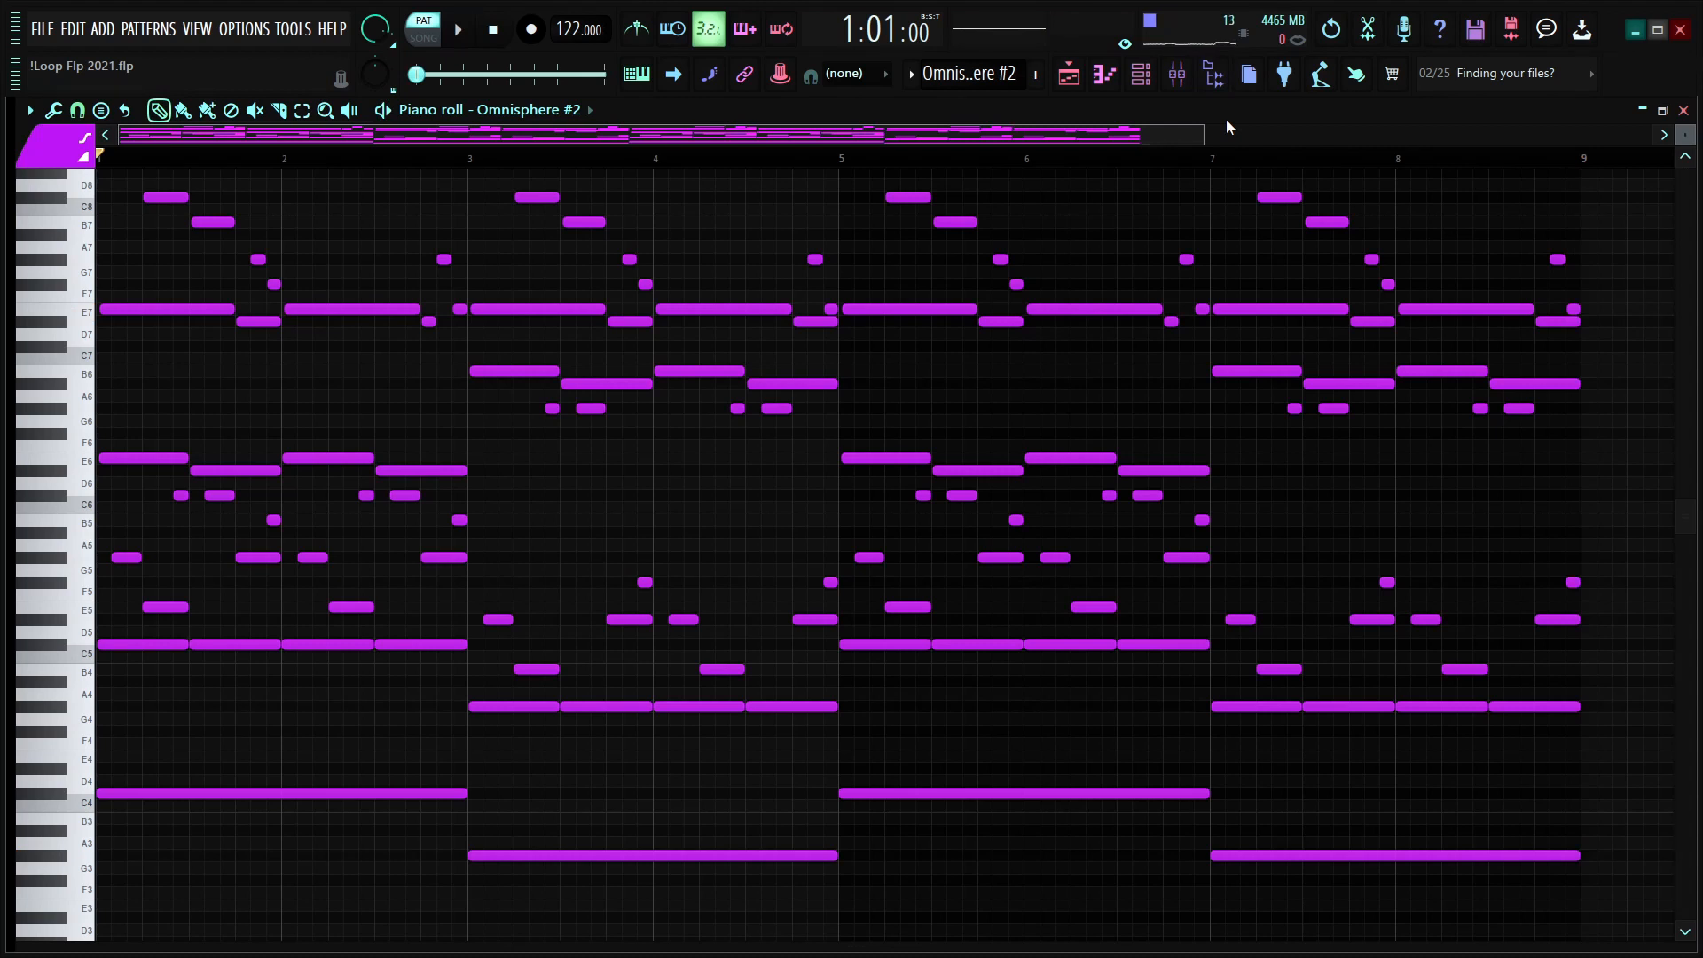
# Step: Show the Serum notes in the piano roll and examine the octave-stacked C# and G# stabs across bars 1–8
pyautogui.press('F5')
pyautogui.scroll(-1, 331, 562)
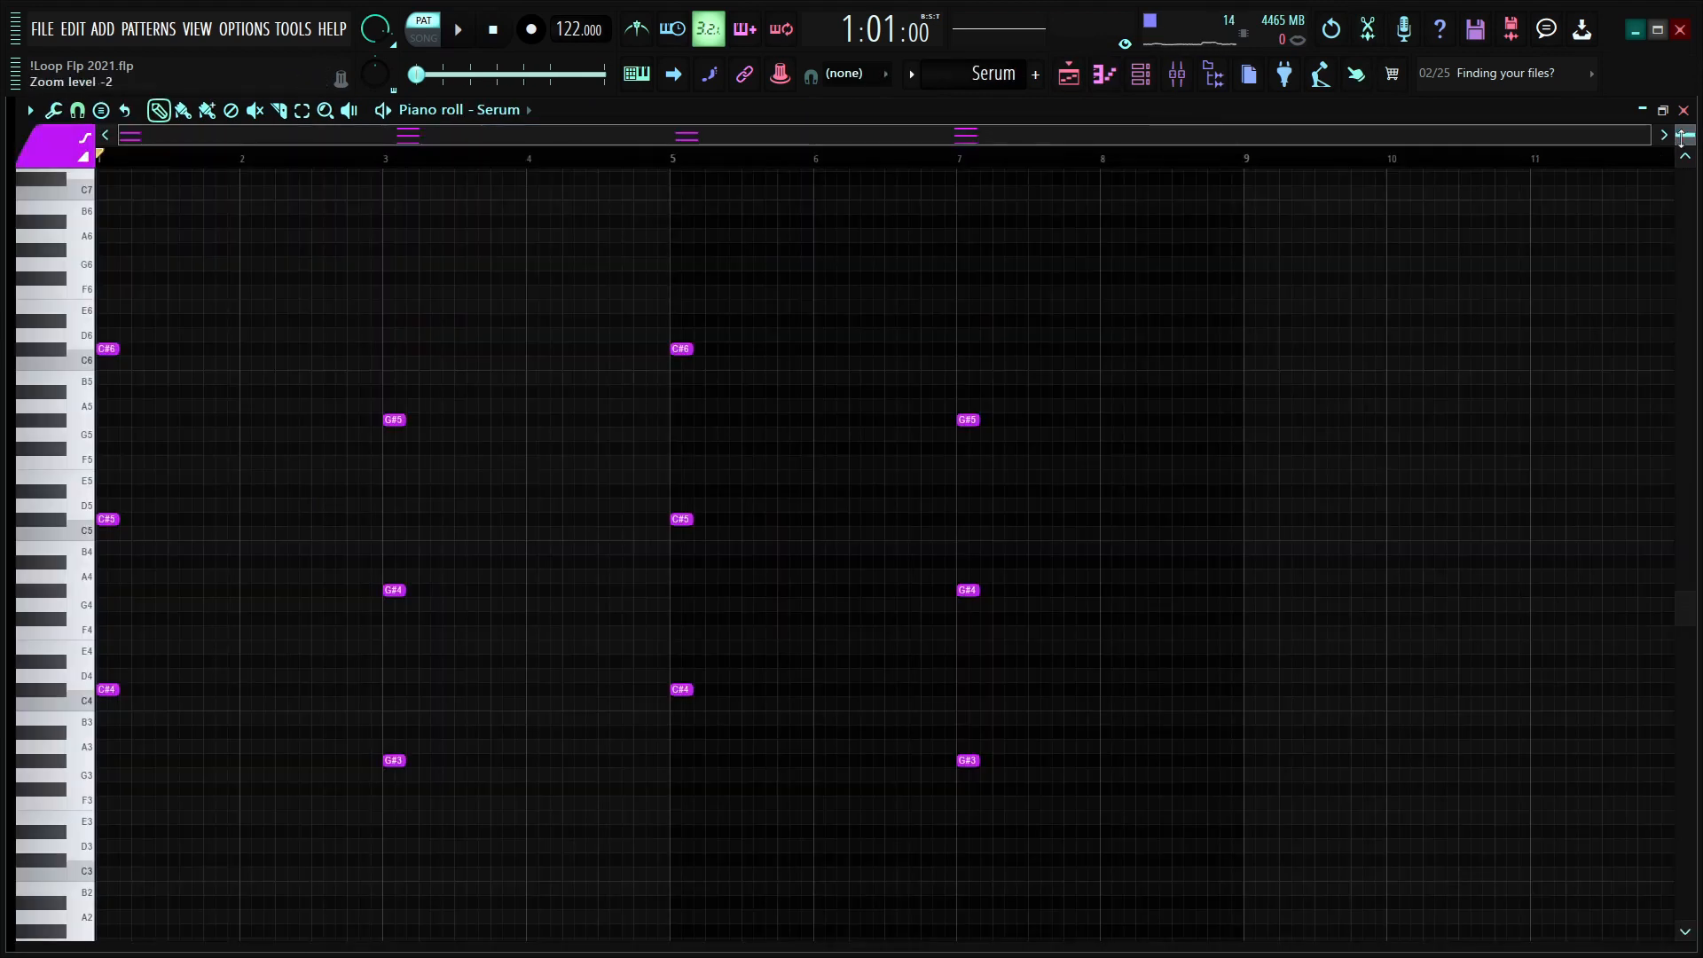
pyautogui.scroll(5, 145, 163)
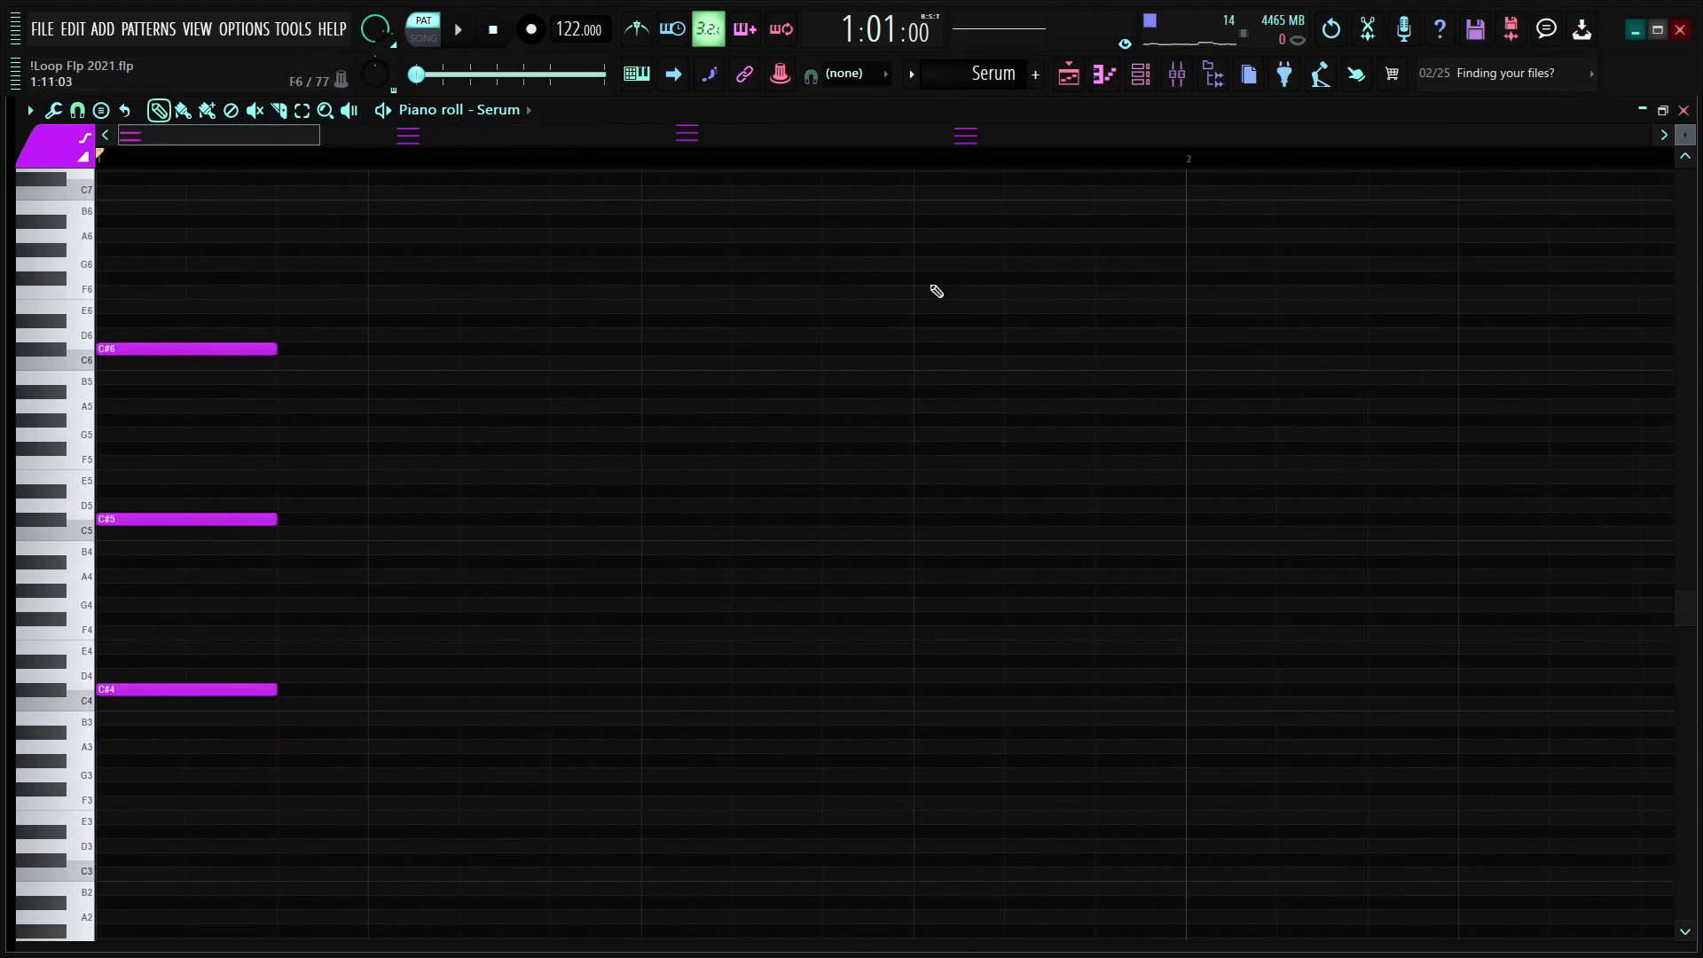
pyautogui.moveTo(1687, 140); pyautogui.dragTo(1688, 135)
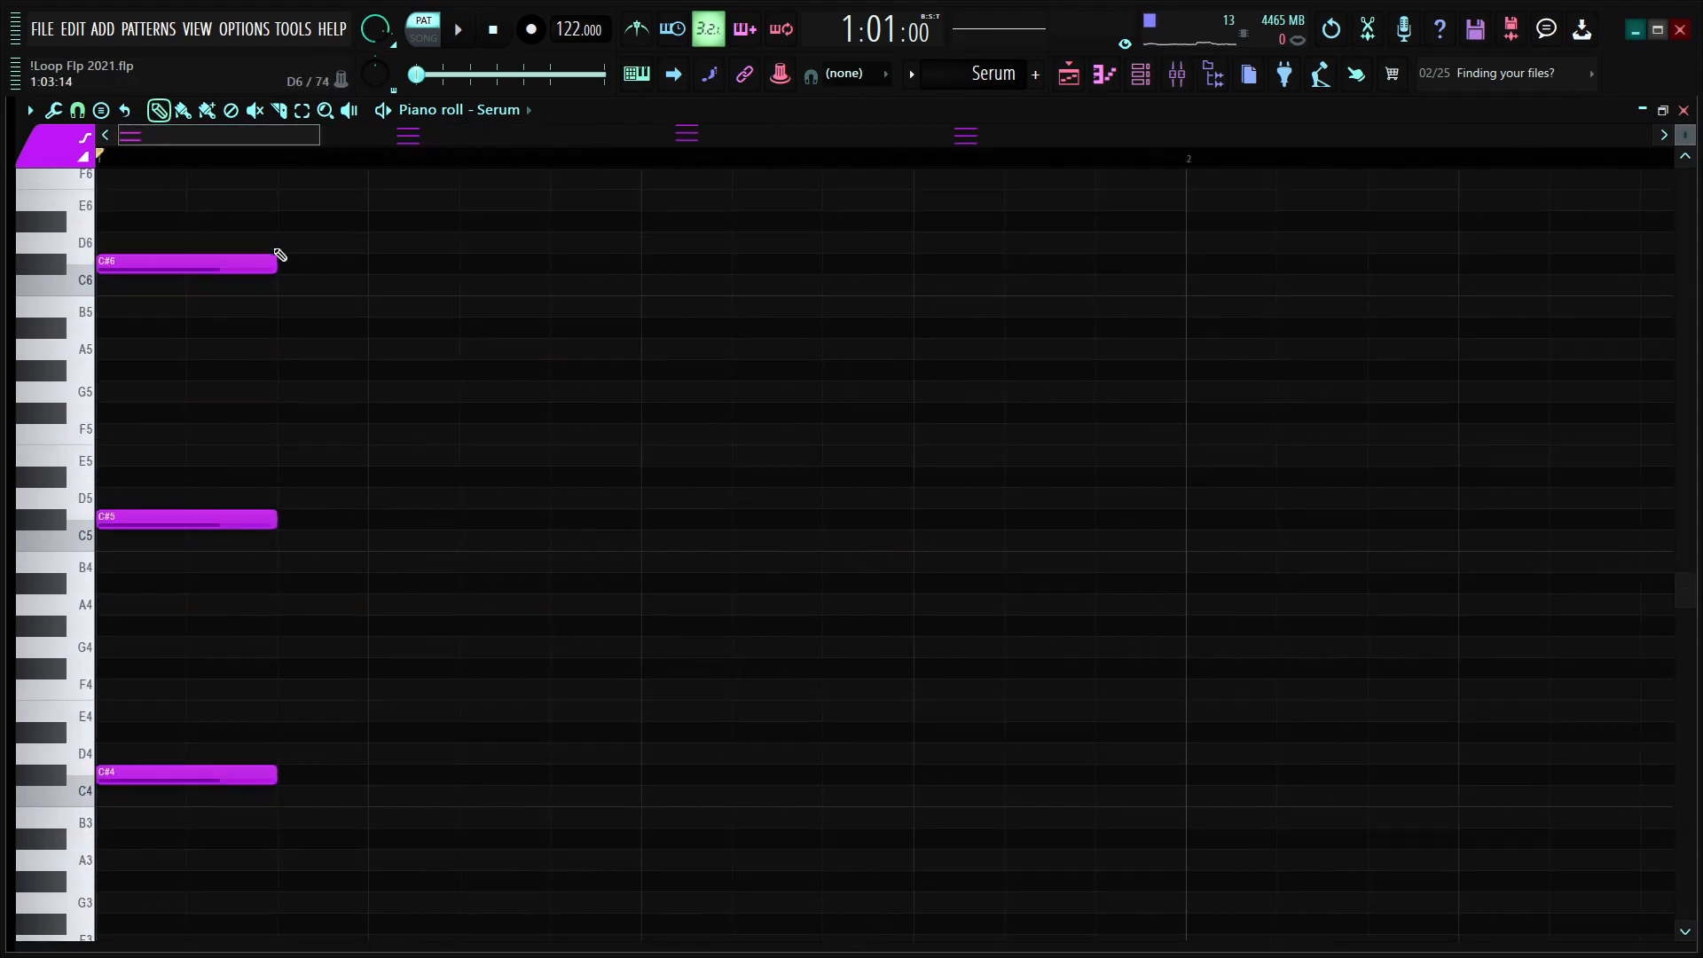
pyautogui.scroll(-4, 516, 172)
pyautogui.scroll(-2, 774, 709)
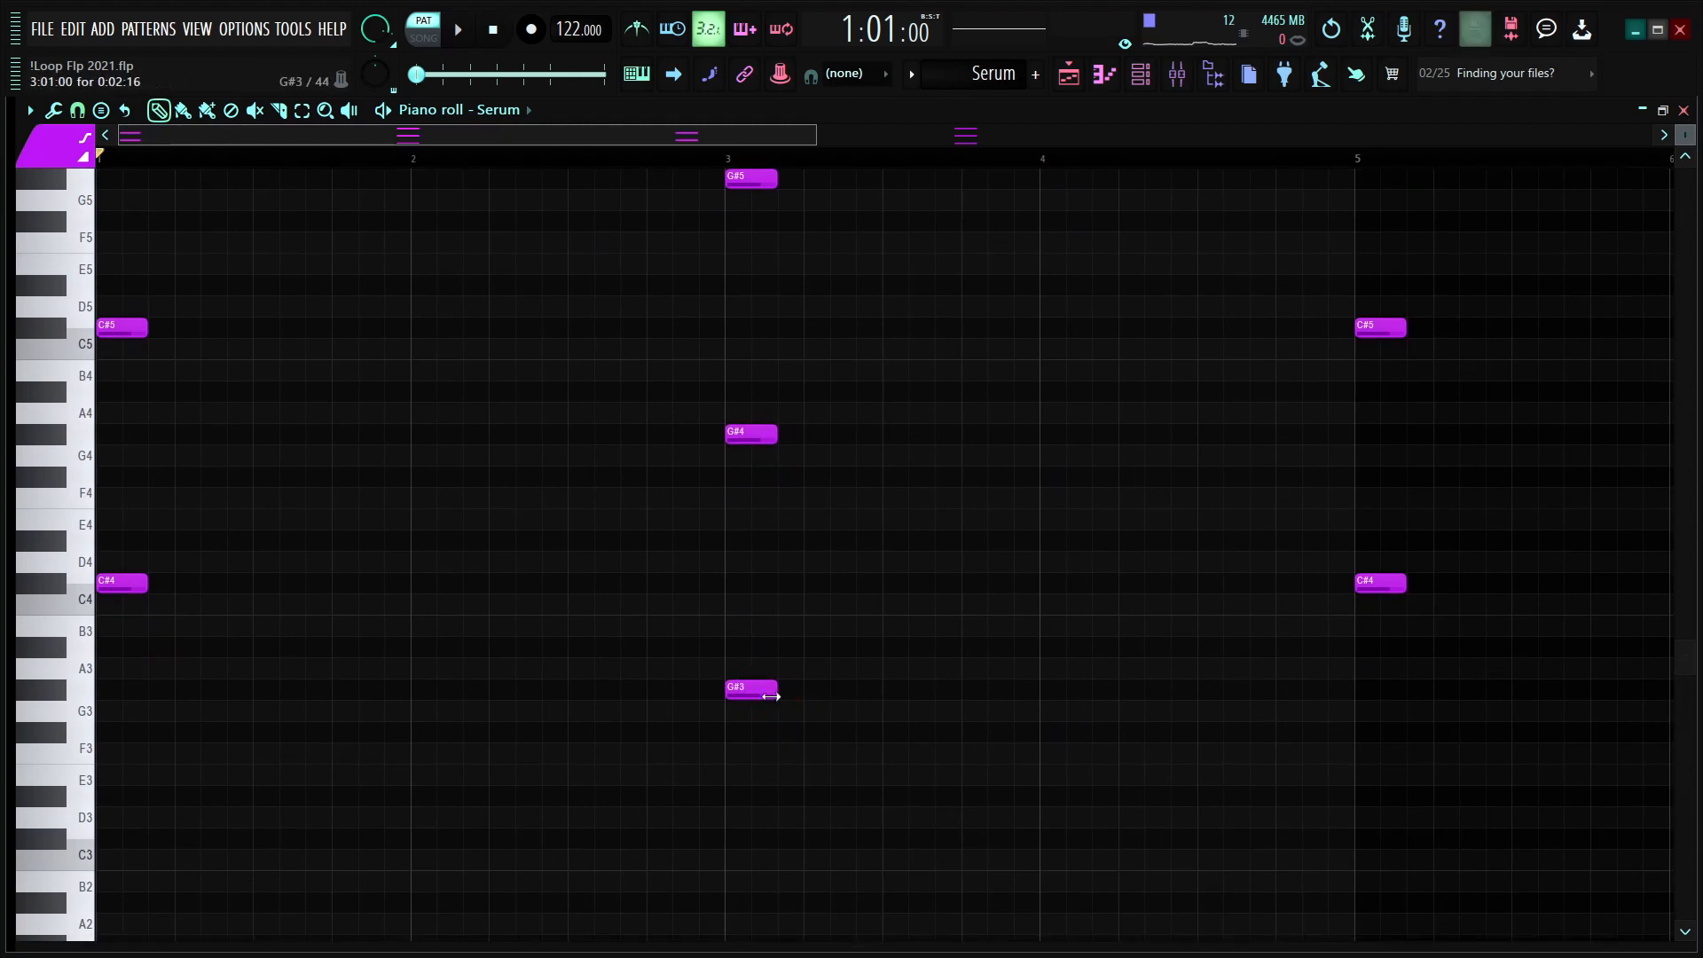
pyautogui.scroll(-3, 771, 696)
pyautogui.moveTo(1686, 135); pyautogui.dragTo(1684, 137)
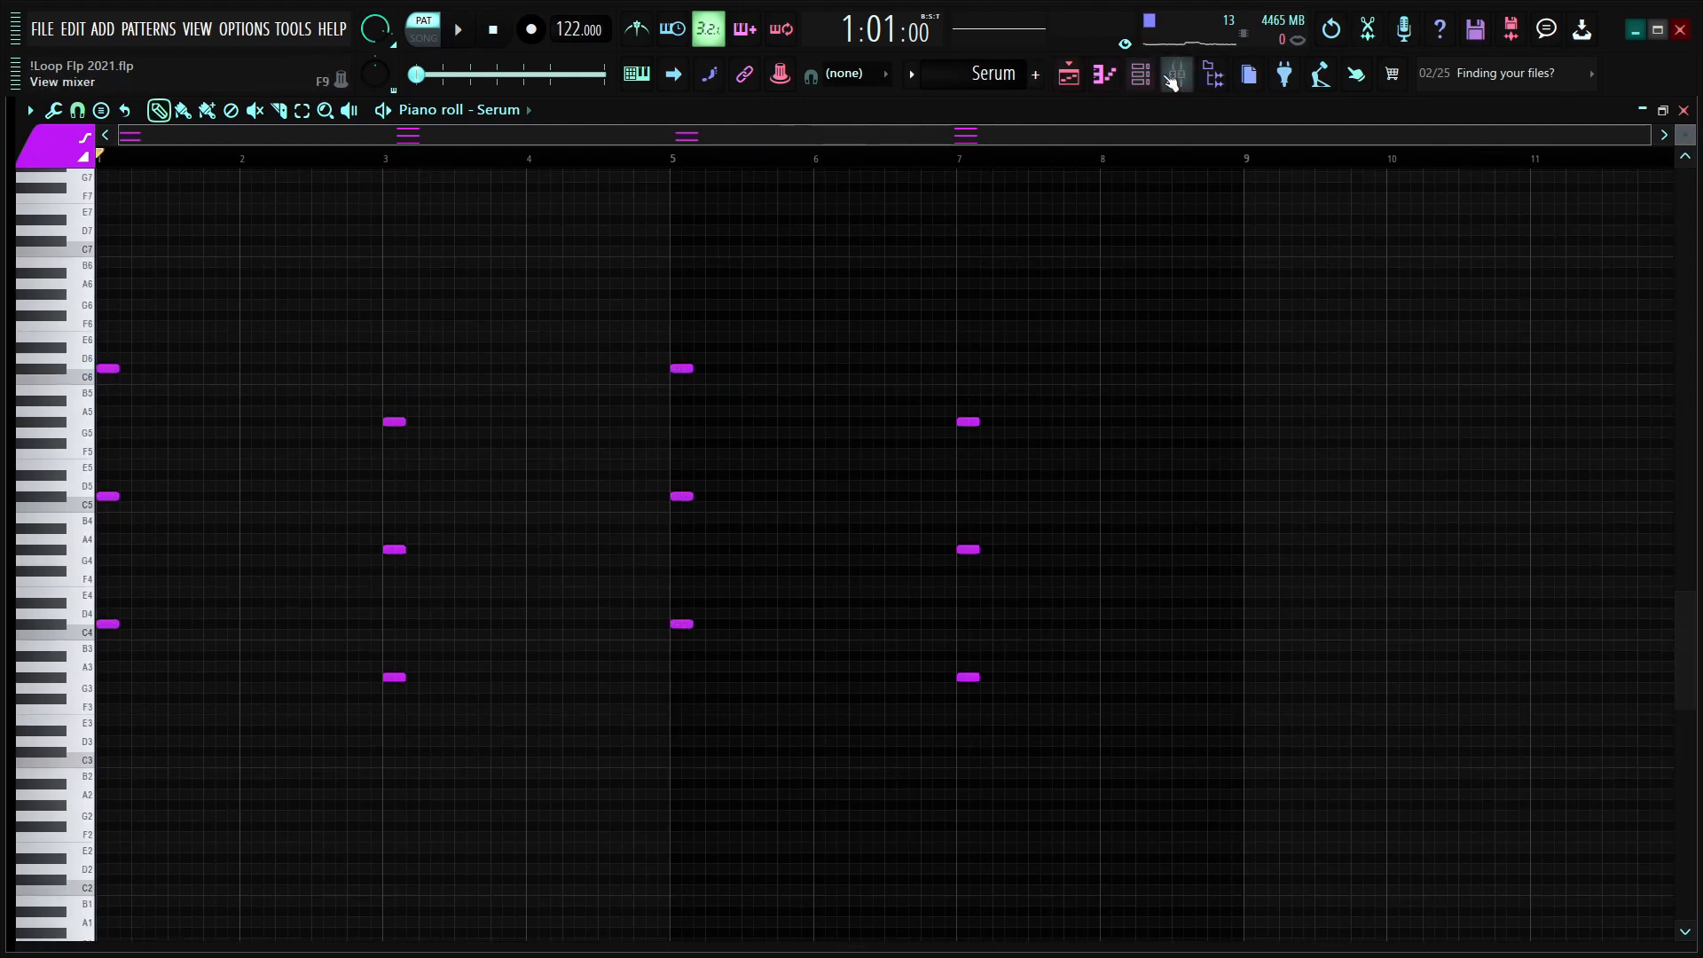
# Step: Examine Serum's Strings - Sauce Real Hard preset in its plugin window and play the Serum pattern
pyautogui.click(1140, 78)
pyautogui.click(623, 498)
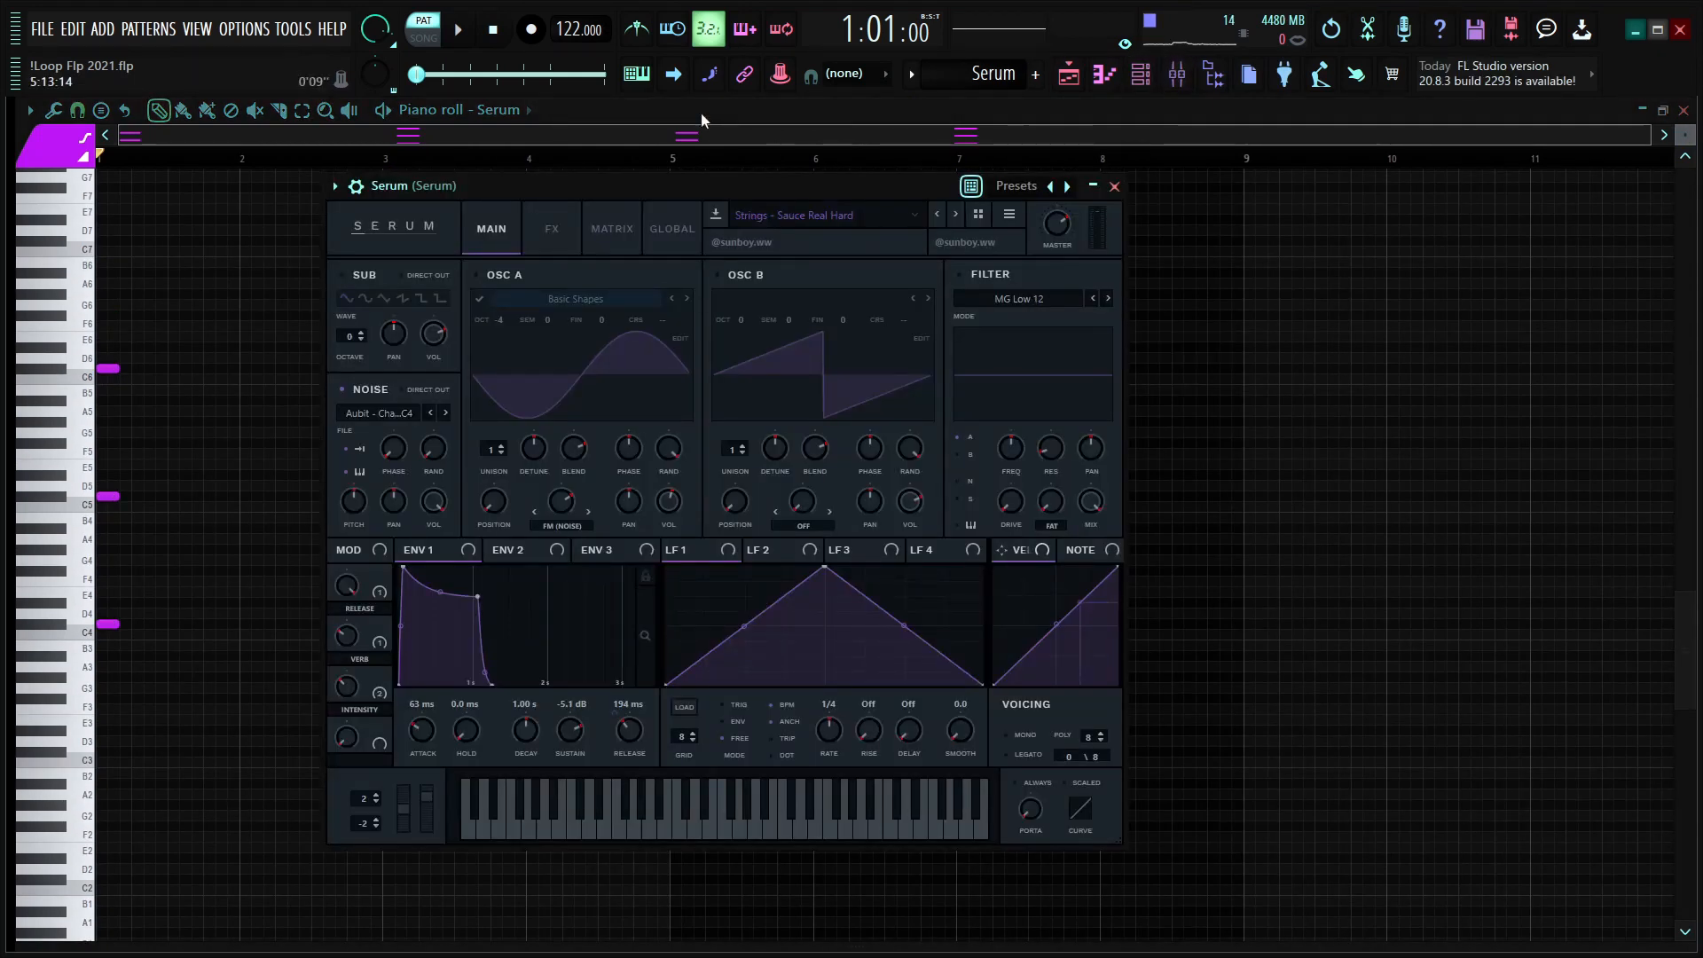
pyautogui.moveTo(838, 188); pyautogui.dragTo(887, 187)
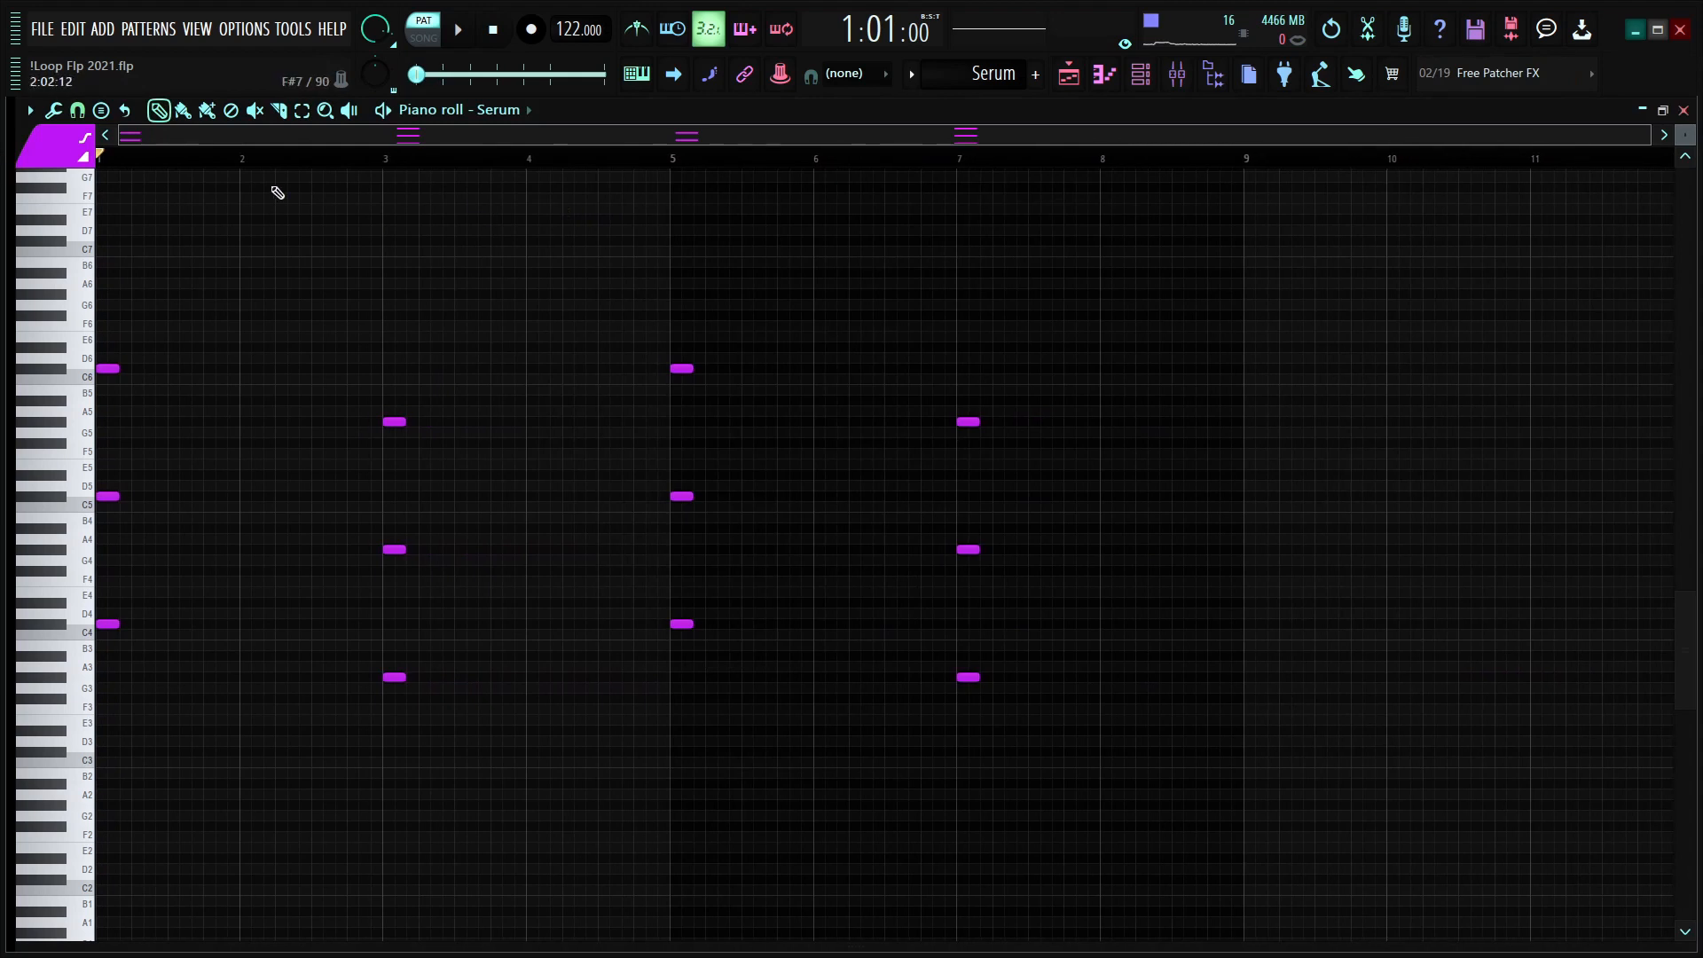
pyautogui.press('space')
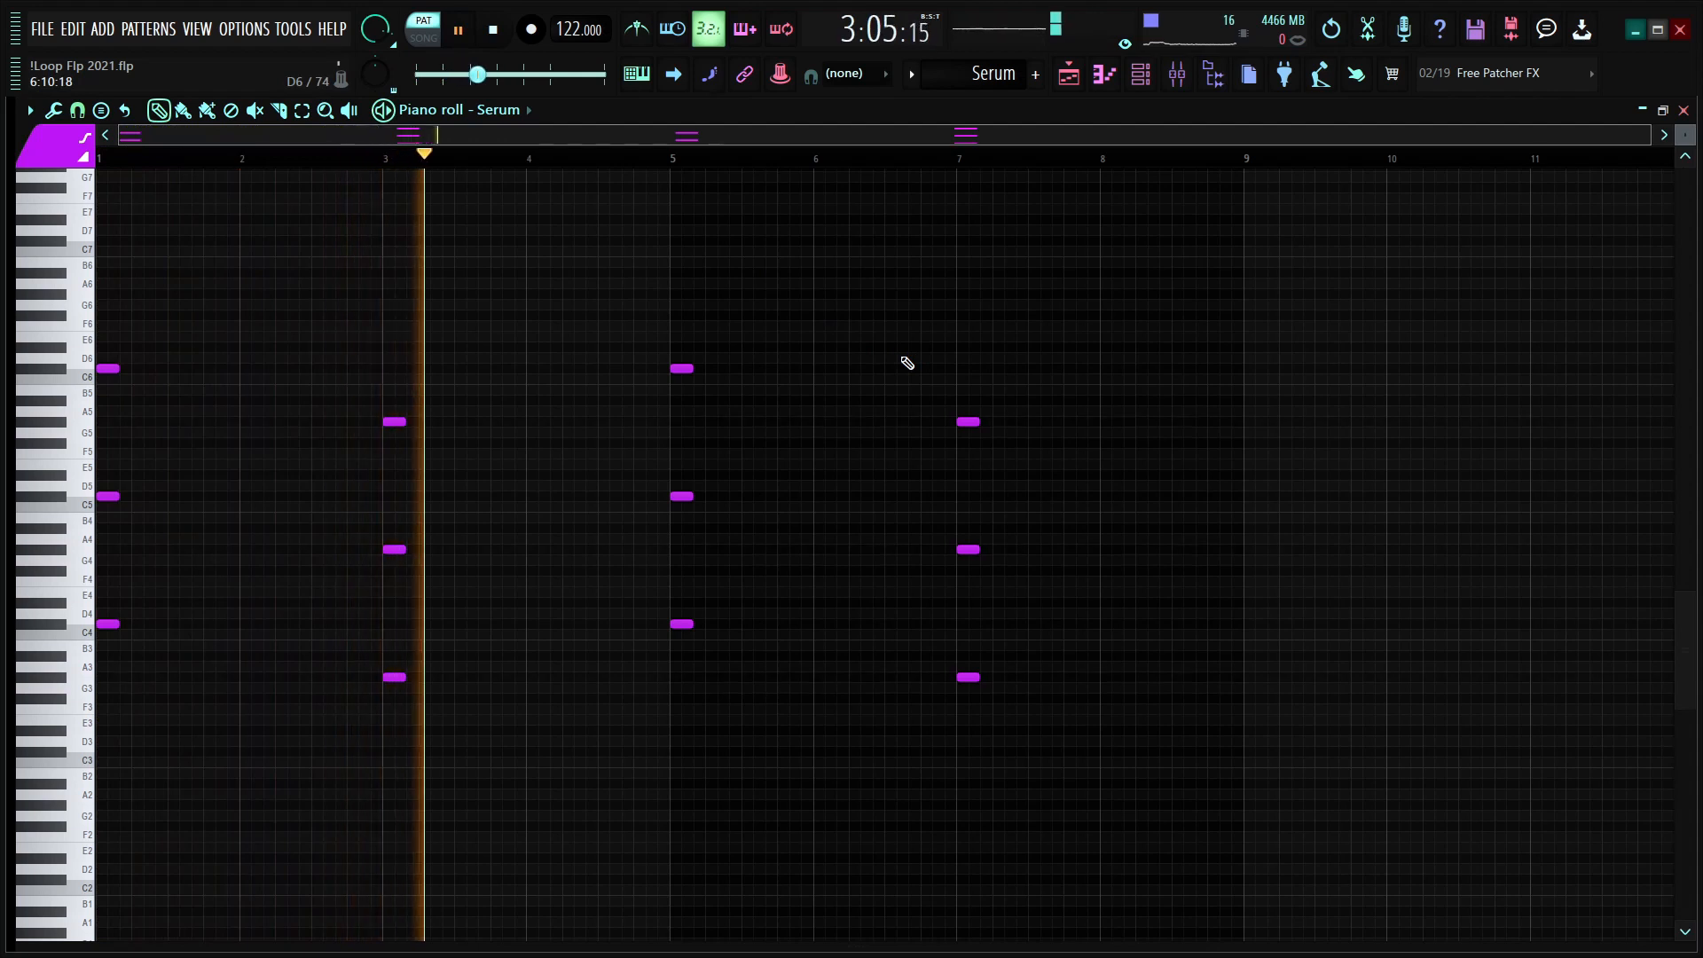
pyautogui.press('space')
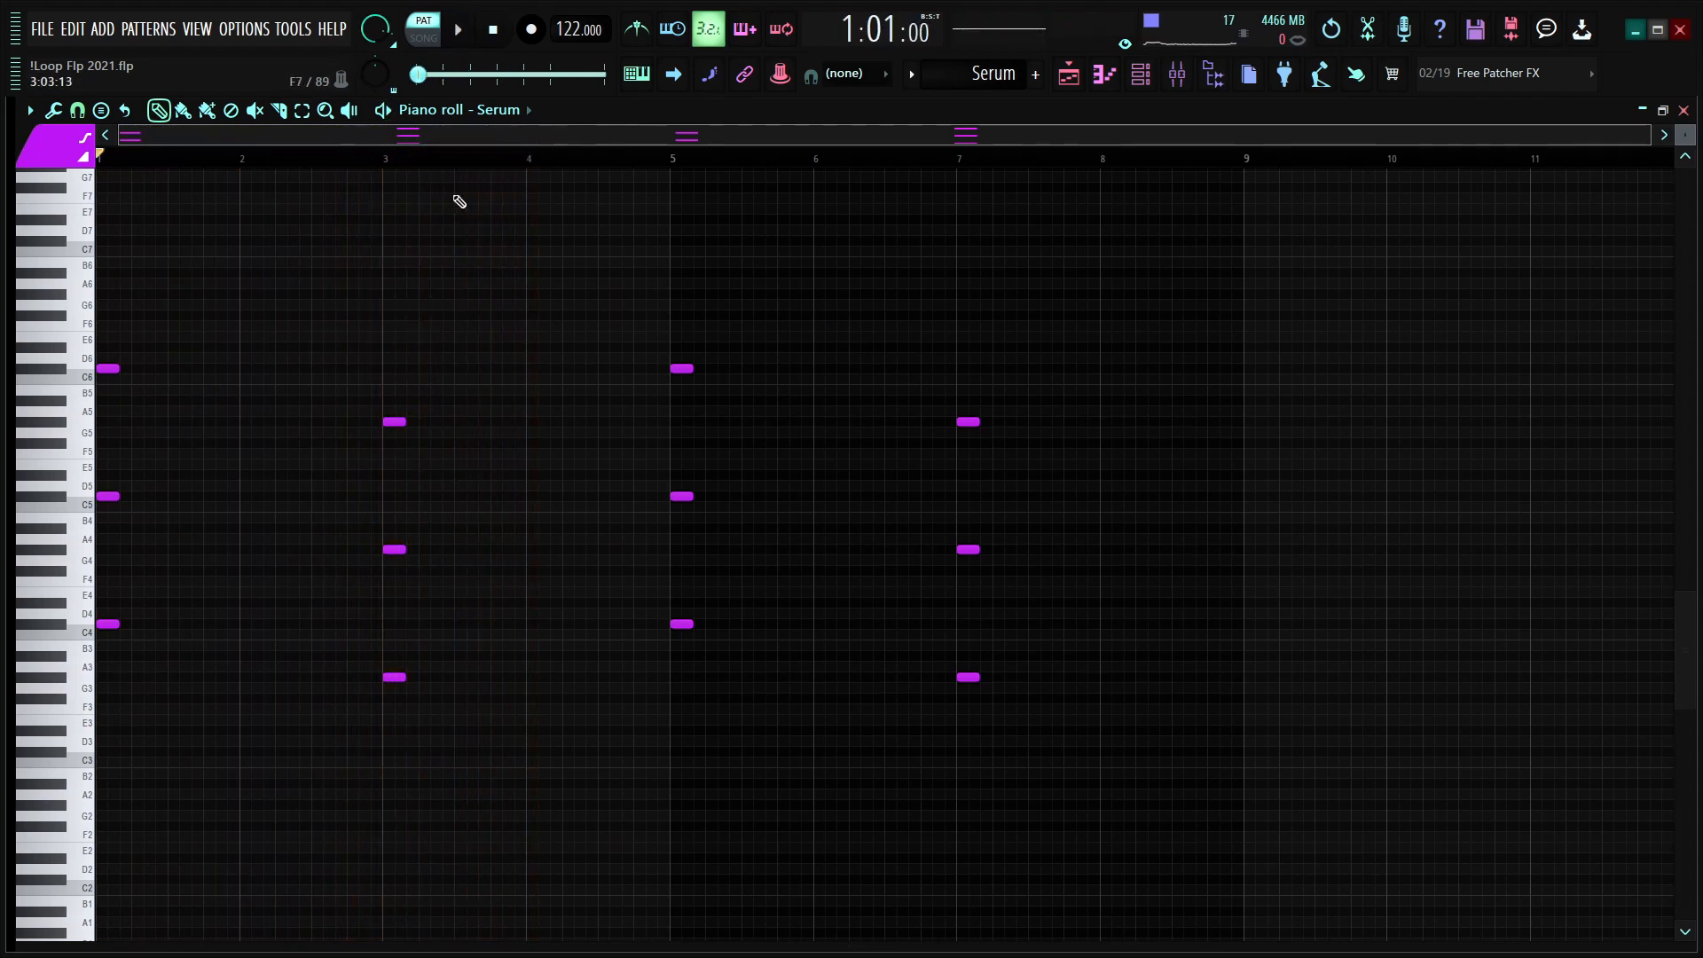
# Step: Show the Omnisphere #3 pattern in the piano roll, select all its notes, and examine their spacing
pyautogui.click(1069, 77)
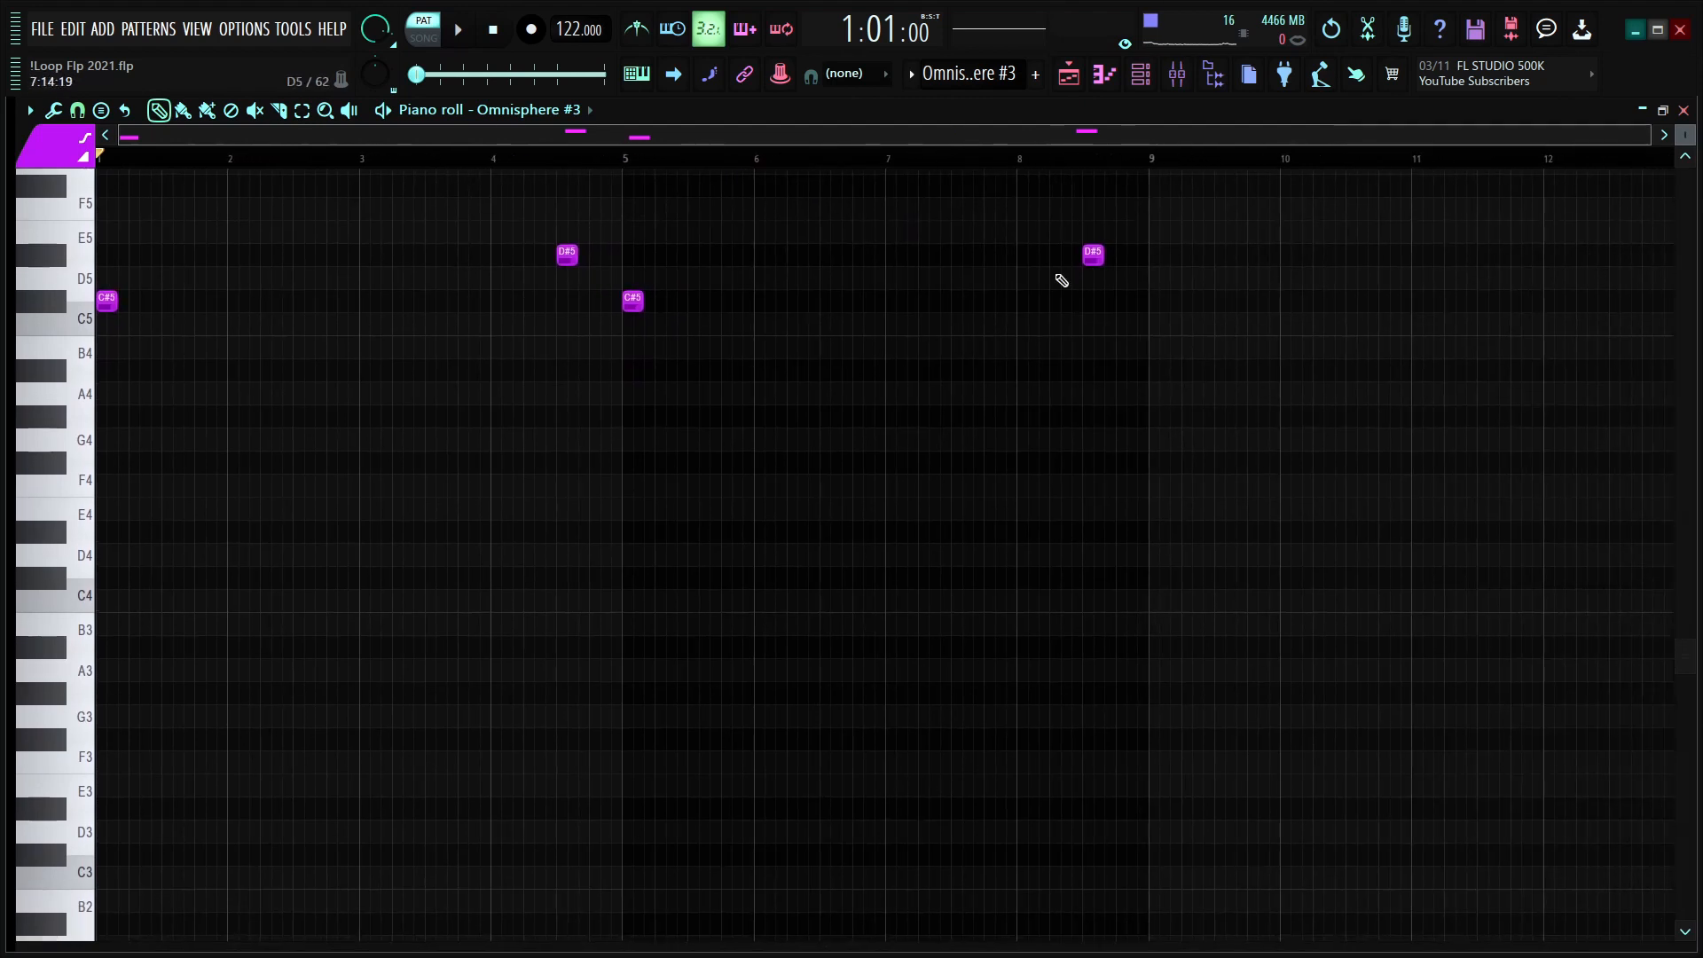
pyautogui.moveTo(1277, 238); pyautogui.dragTo(40, 404)
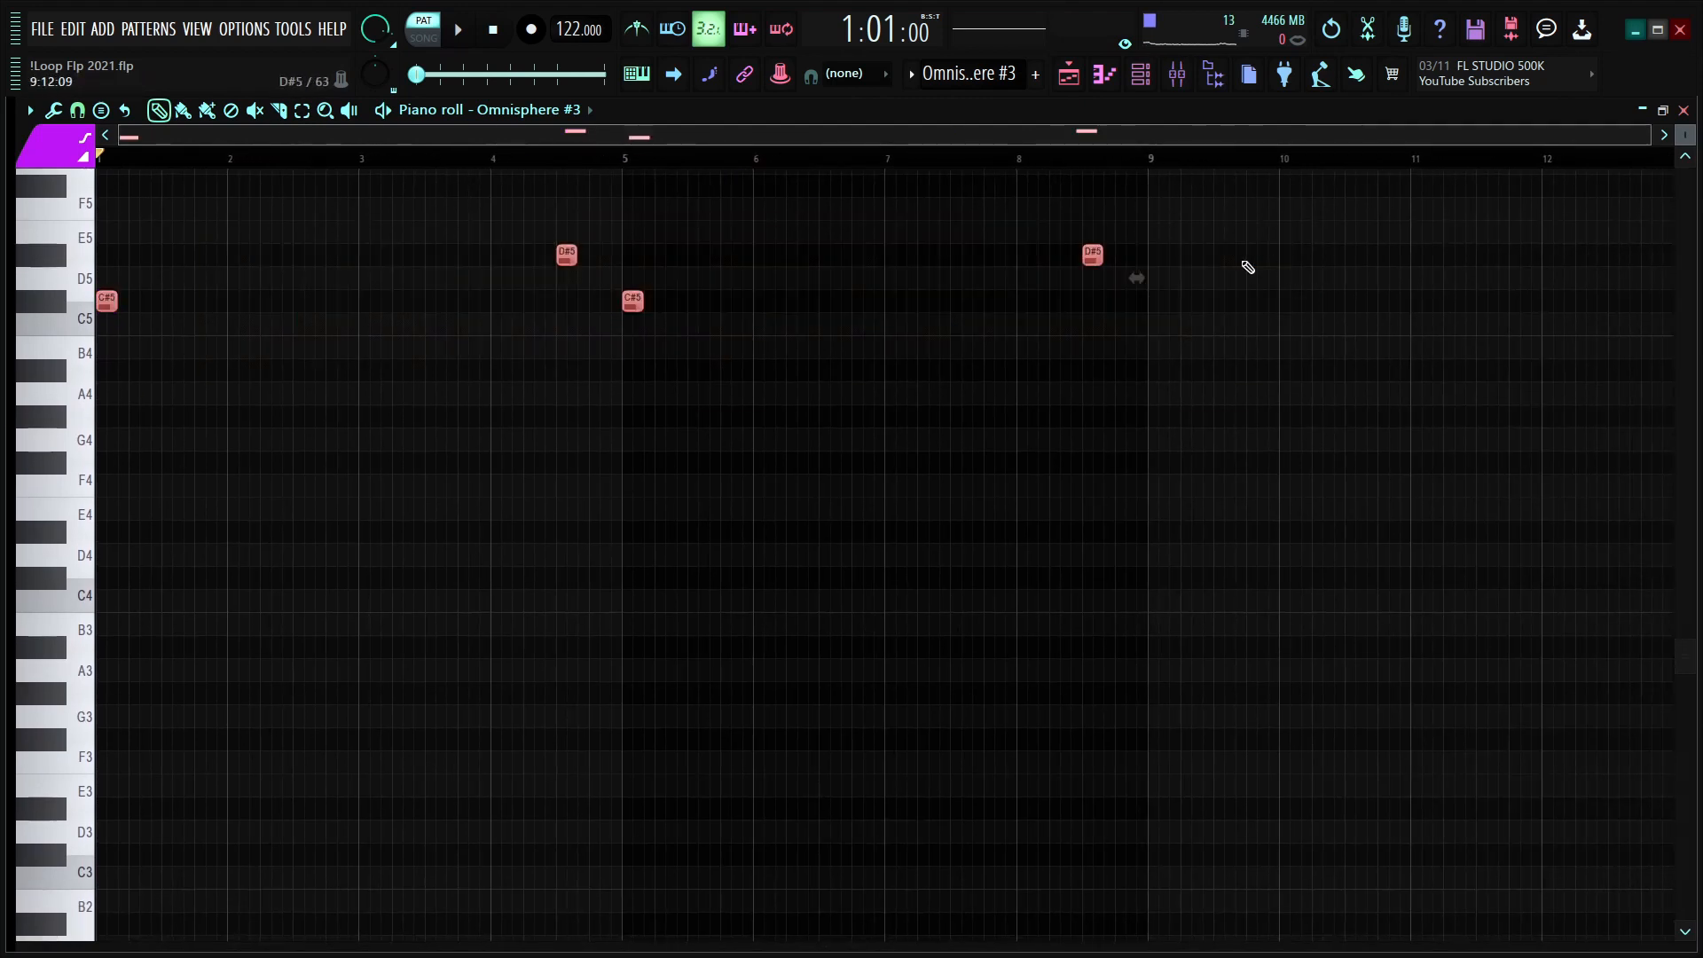
pyautogui.scroll(4, 581, 426)
pyautogui.scroll(3, 246, 166)
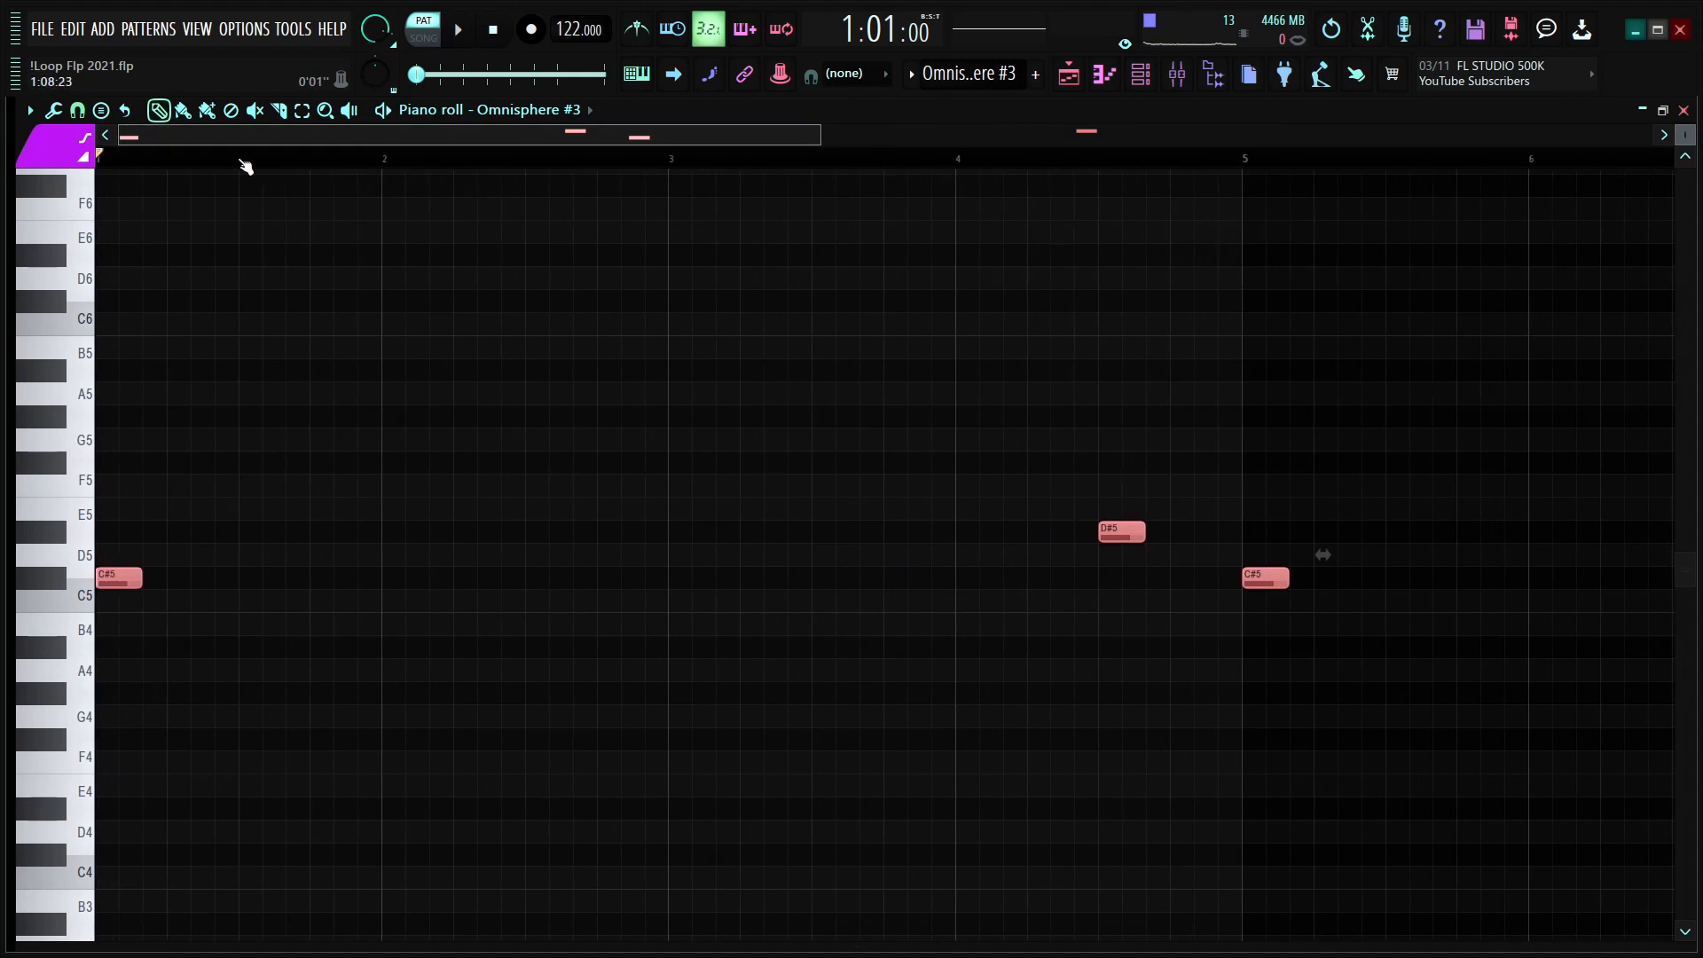
pyautogui.scroll(-3, 246, 167)
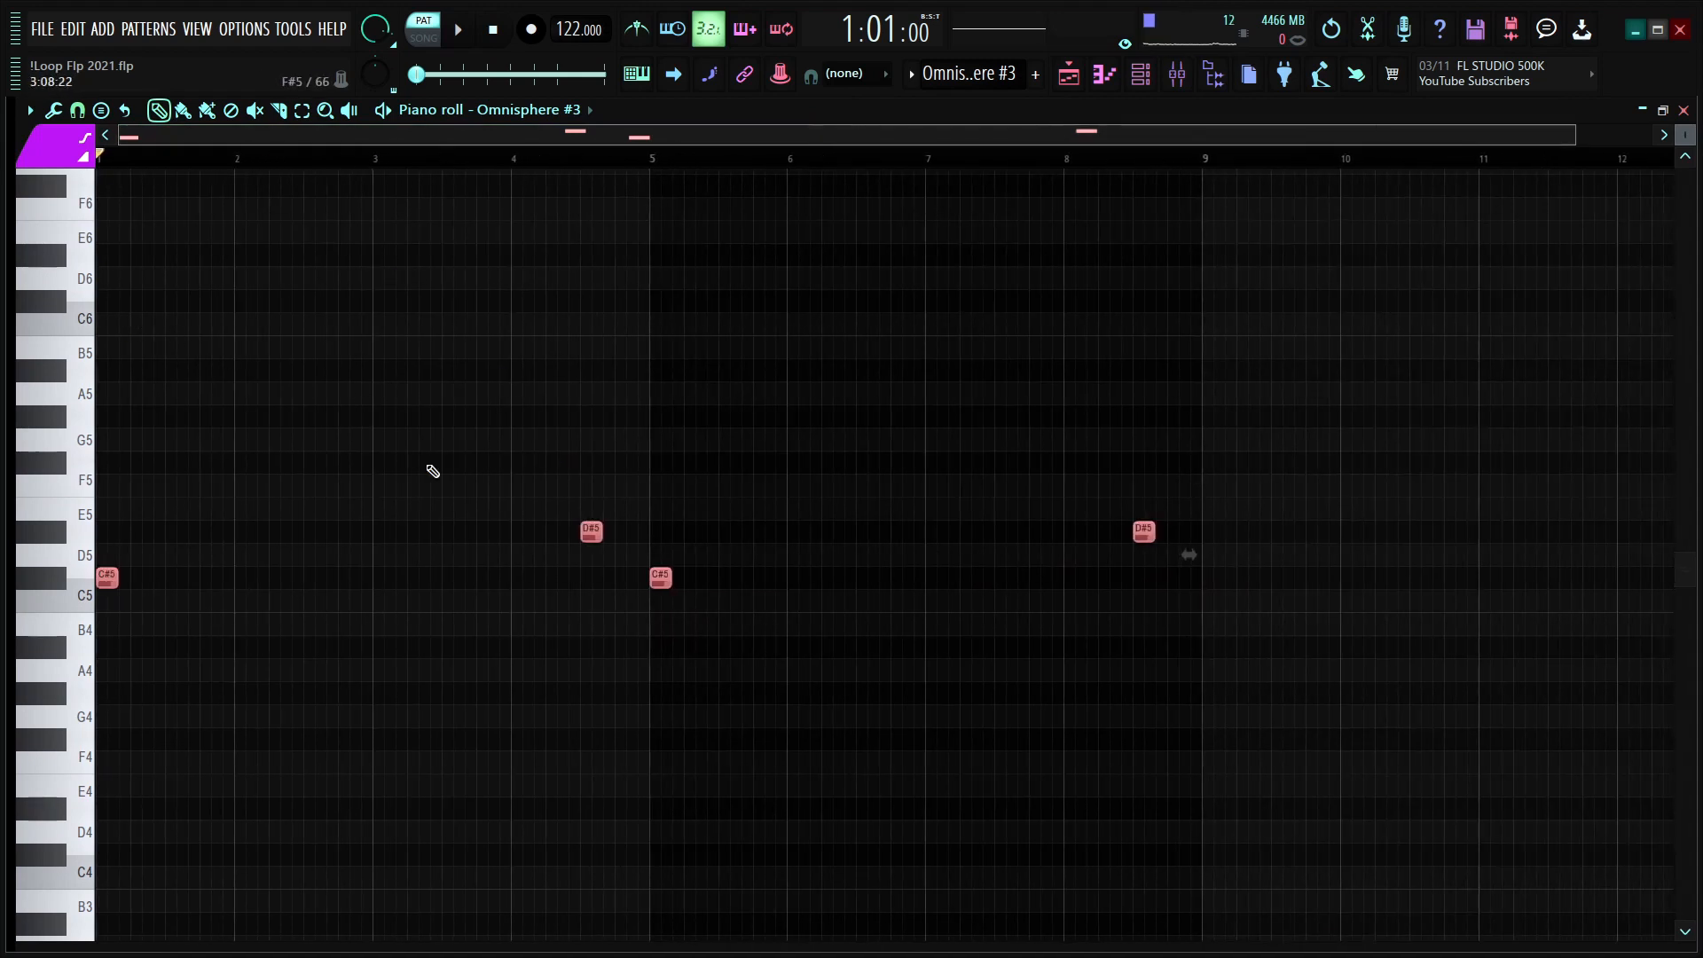
# Step: Select the two C#5 notes of Omnisphere #3, and select the two D#5 notes in their place
pyautogui.moveTo(743, 598); pyautogui.dragTo(96, 565)
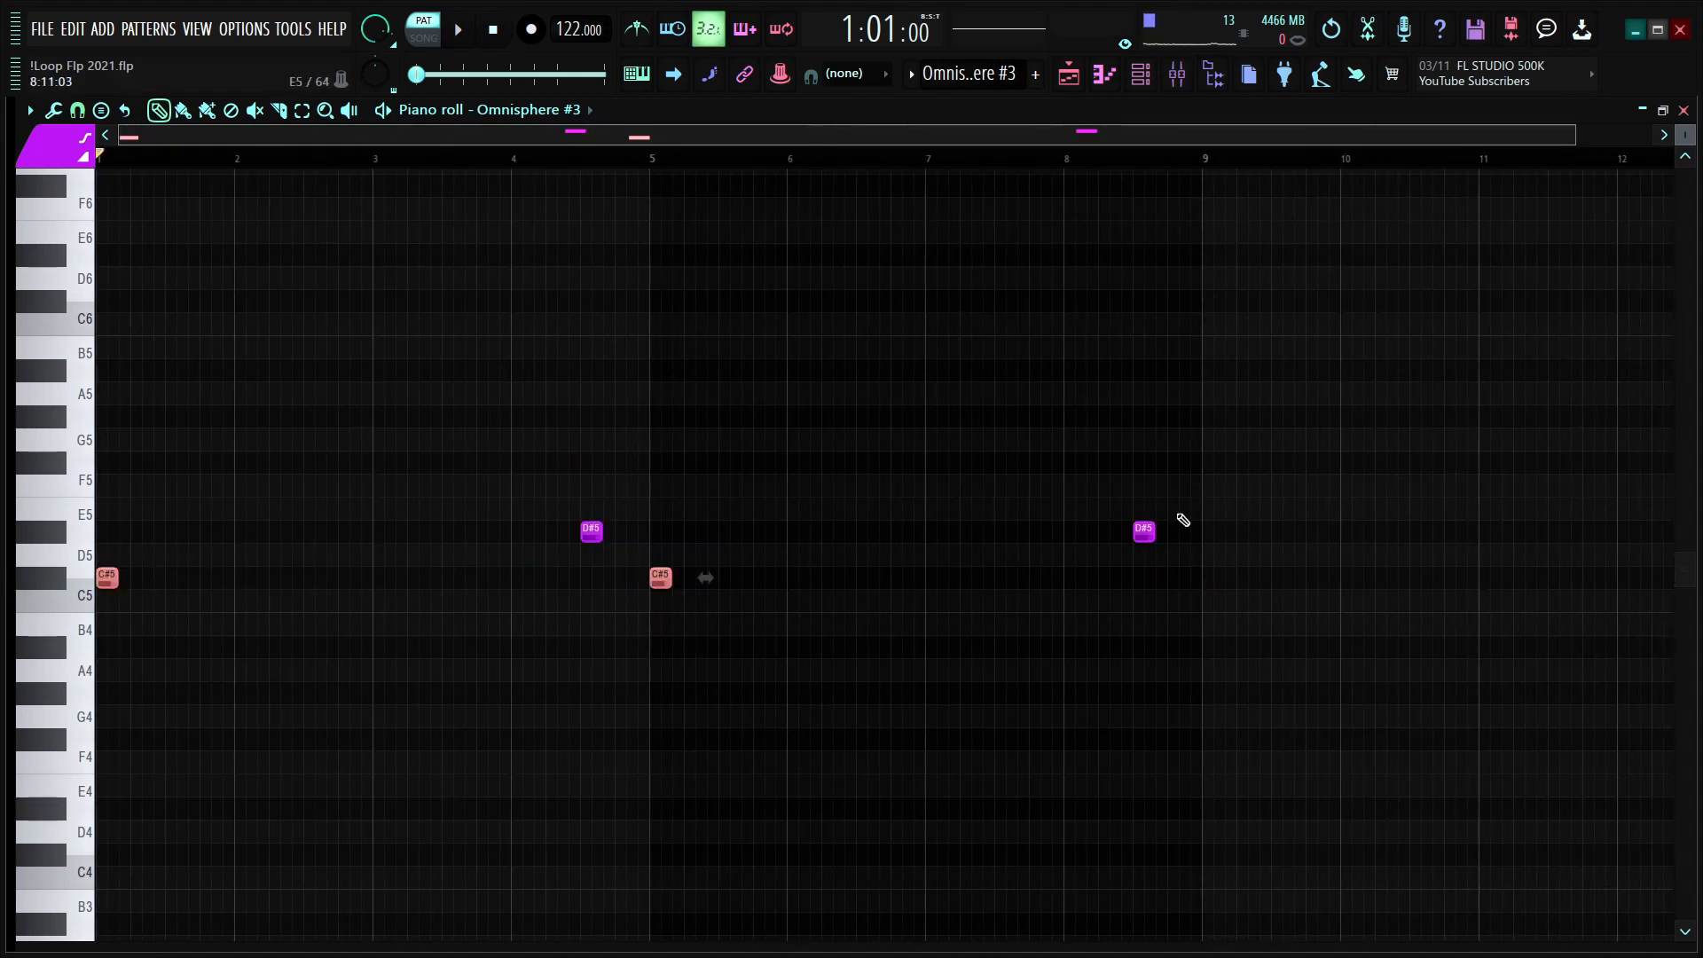
pyautogui.moveTo(1183, 519); pyautogui.dragTo(965, 502)
pyautogui.moveTo(1262, 476); pyautogui.dragTo(436, 562)
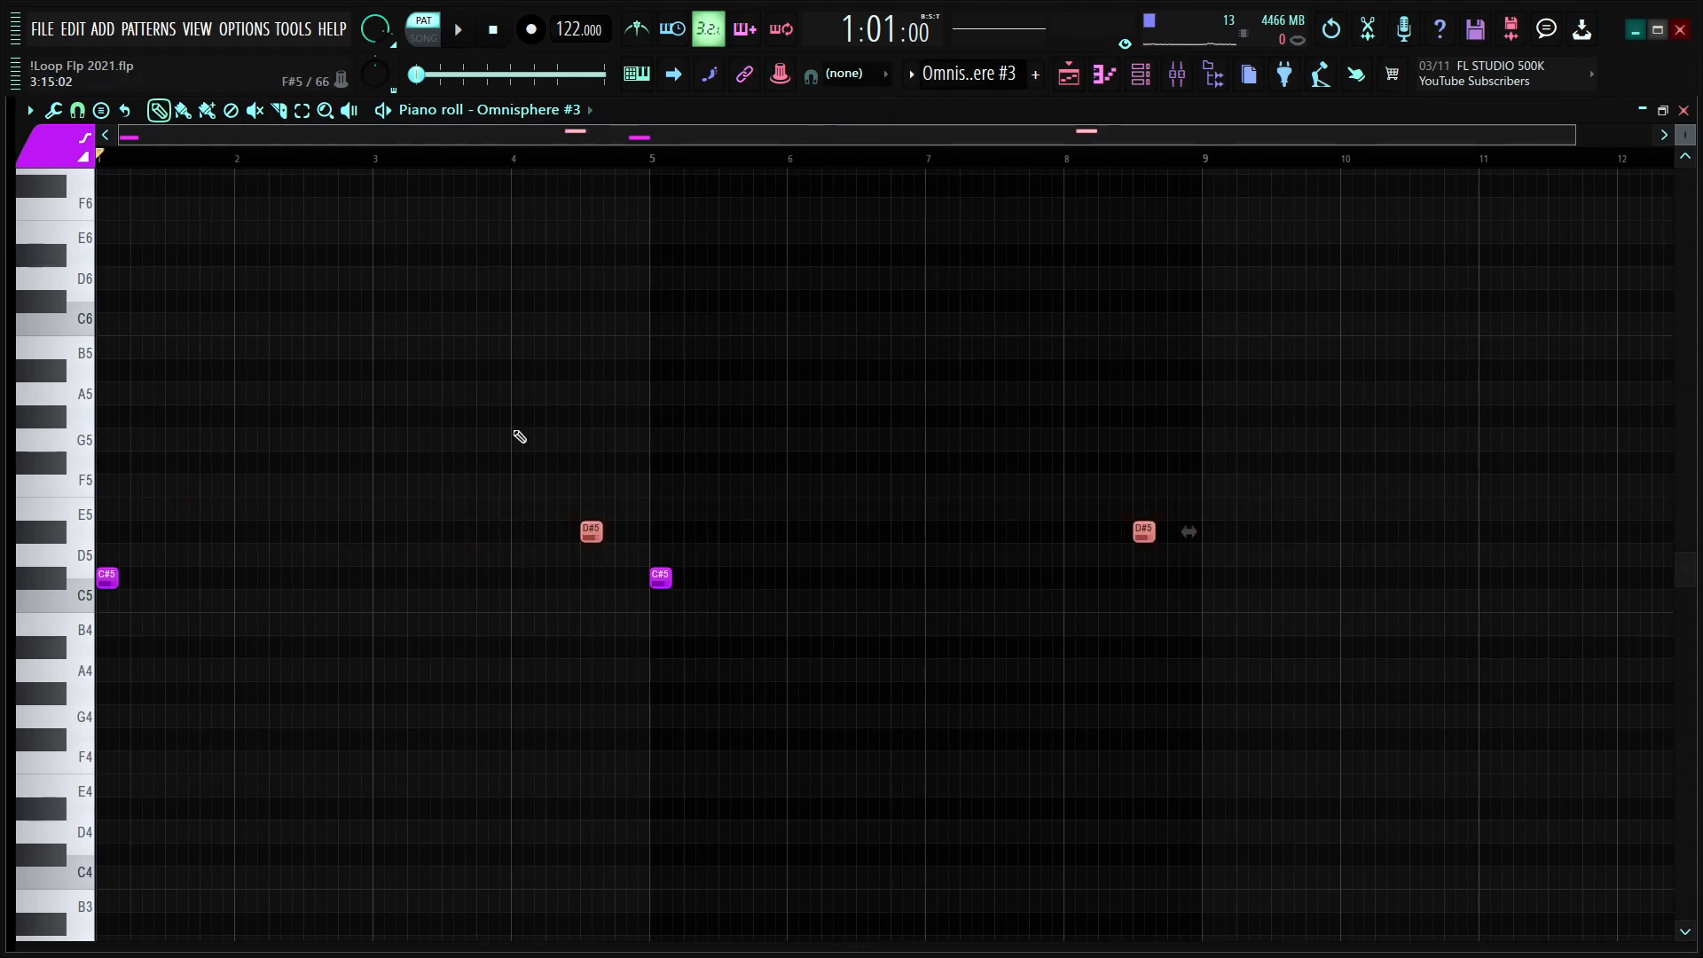
# Step: Clear the note selection and play the Omnisphere #3 pattern from the start past bar 5
pyautogui.scroll(-1, 513, 408)
pyautogui.doubleClick(133, 160)
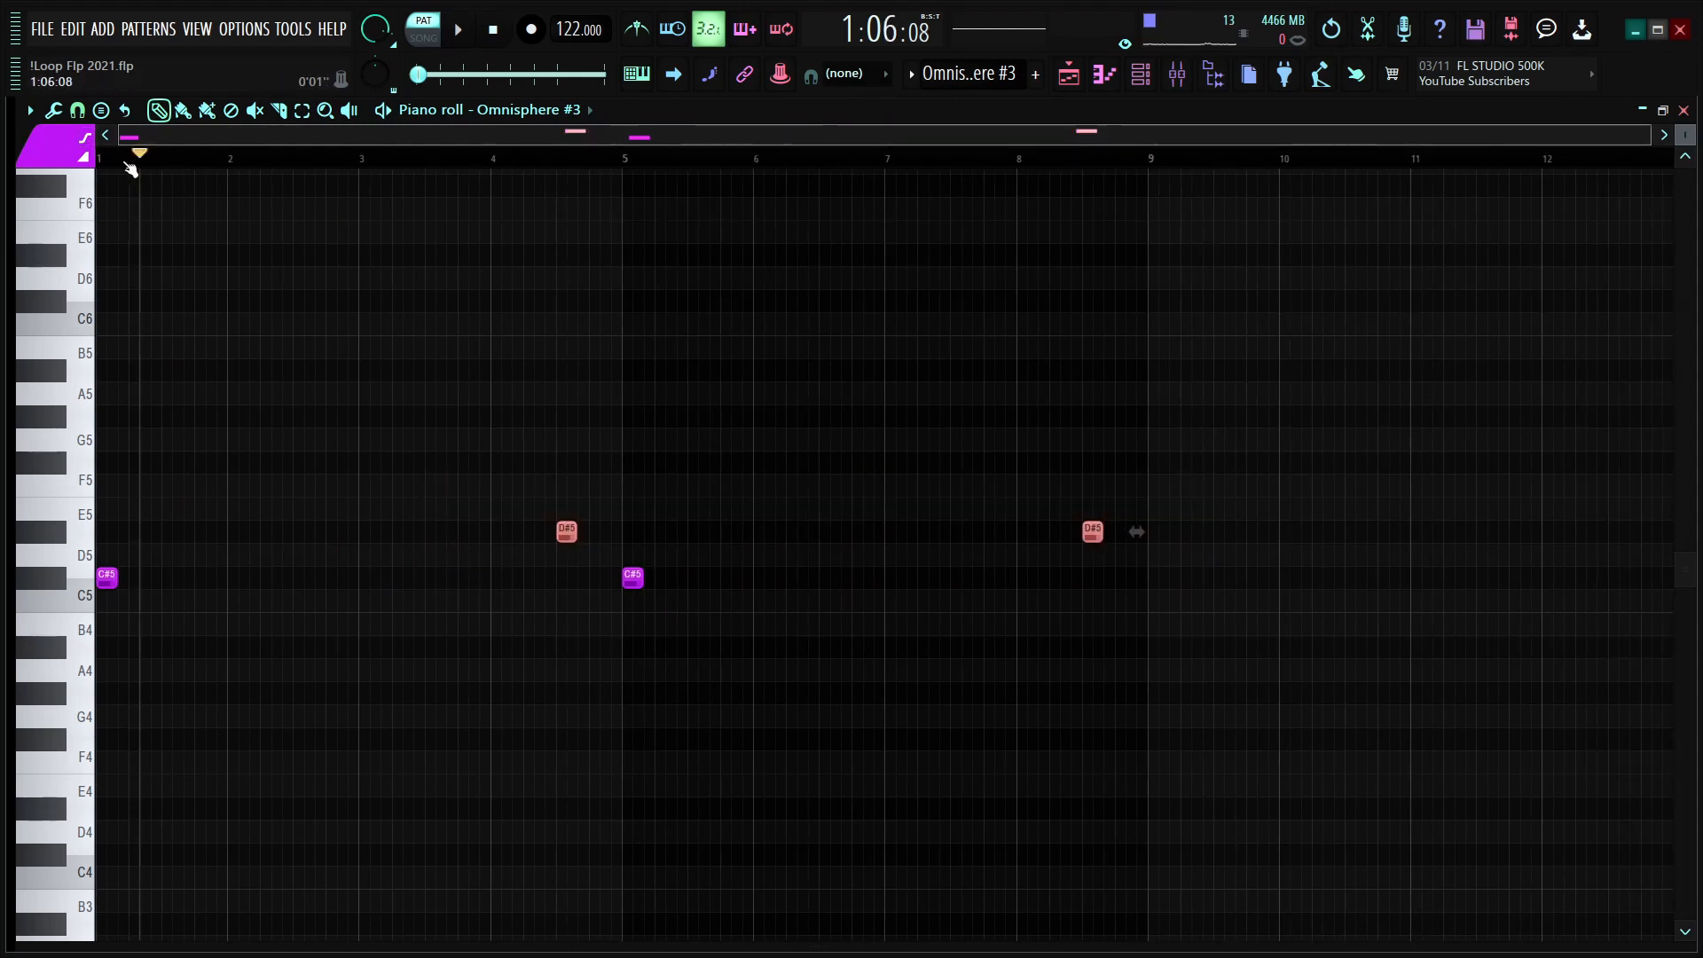
pyautogui.press('space')
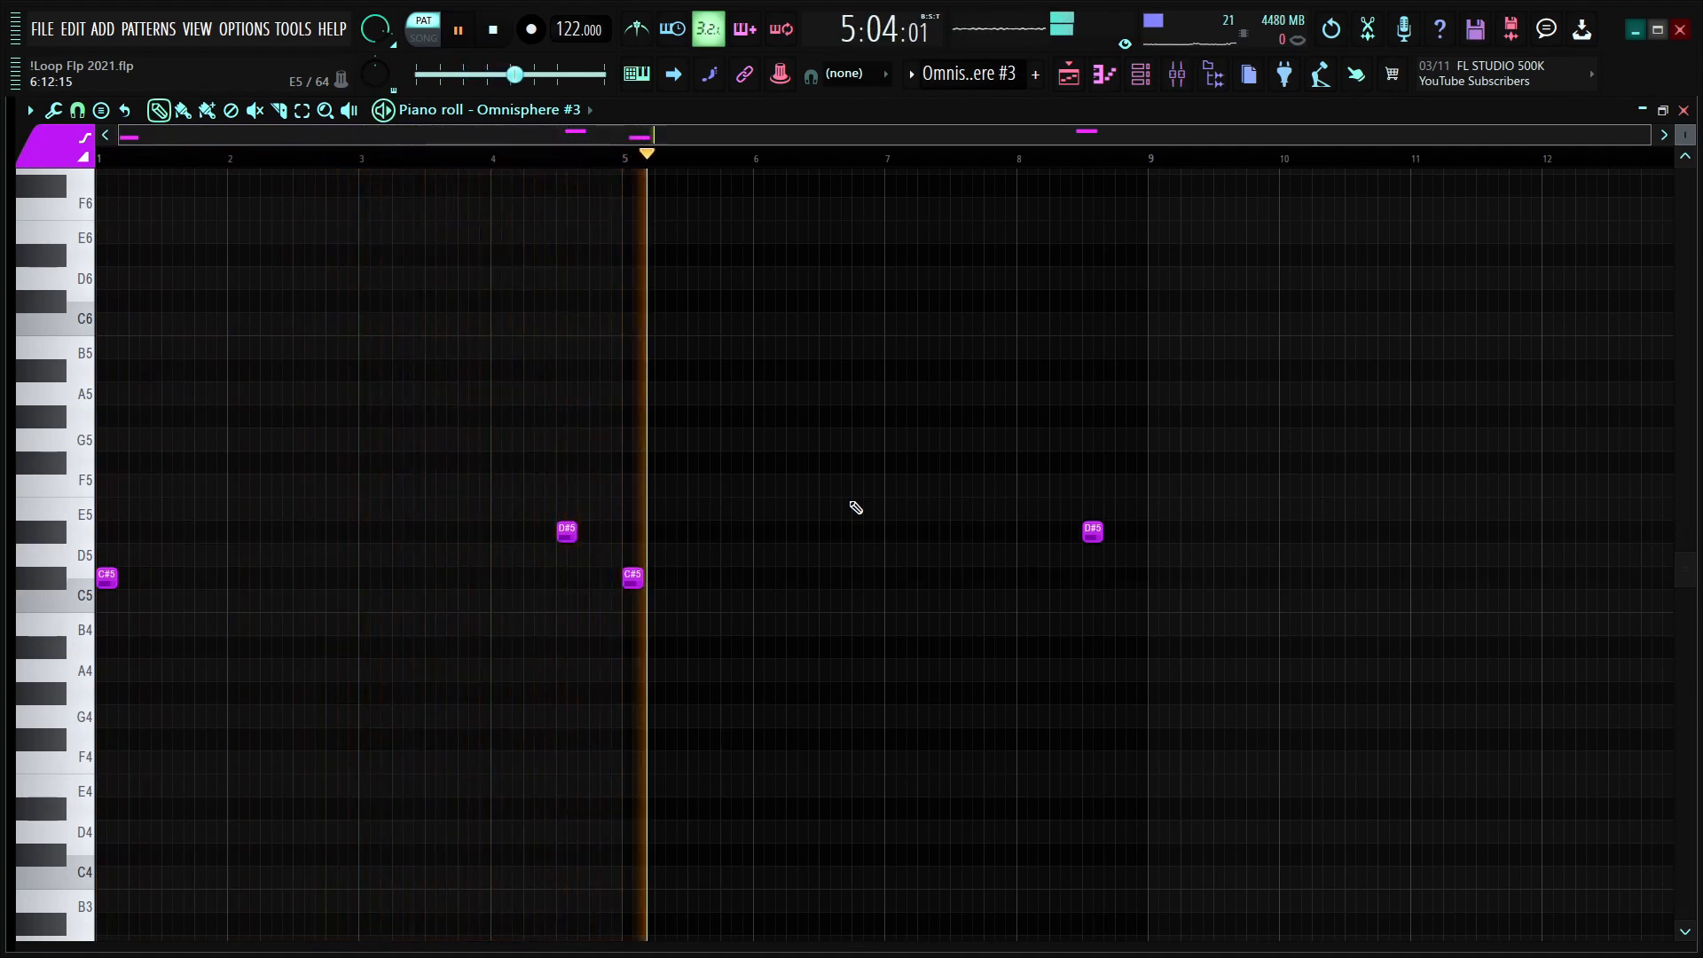
pyautogui.press('space')
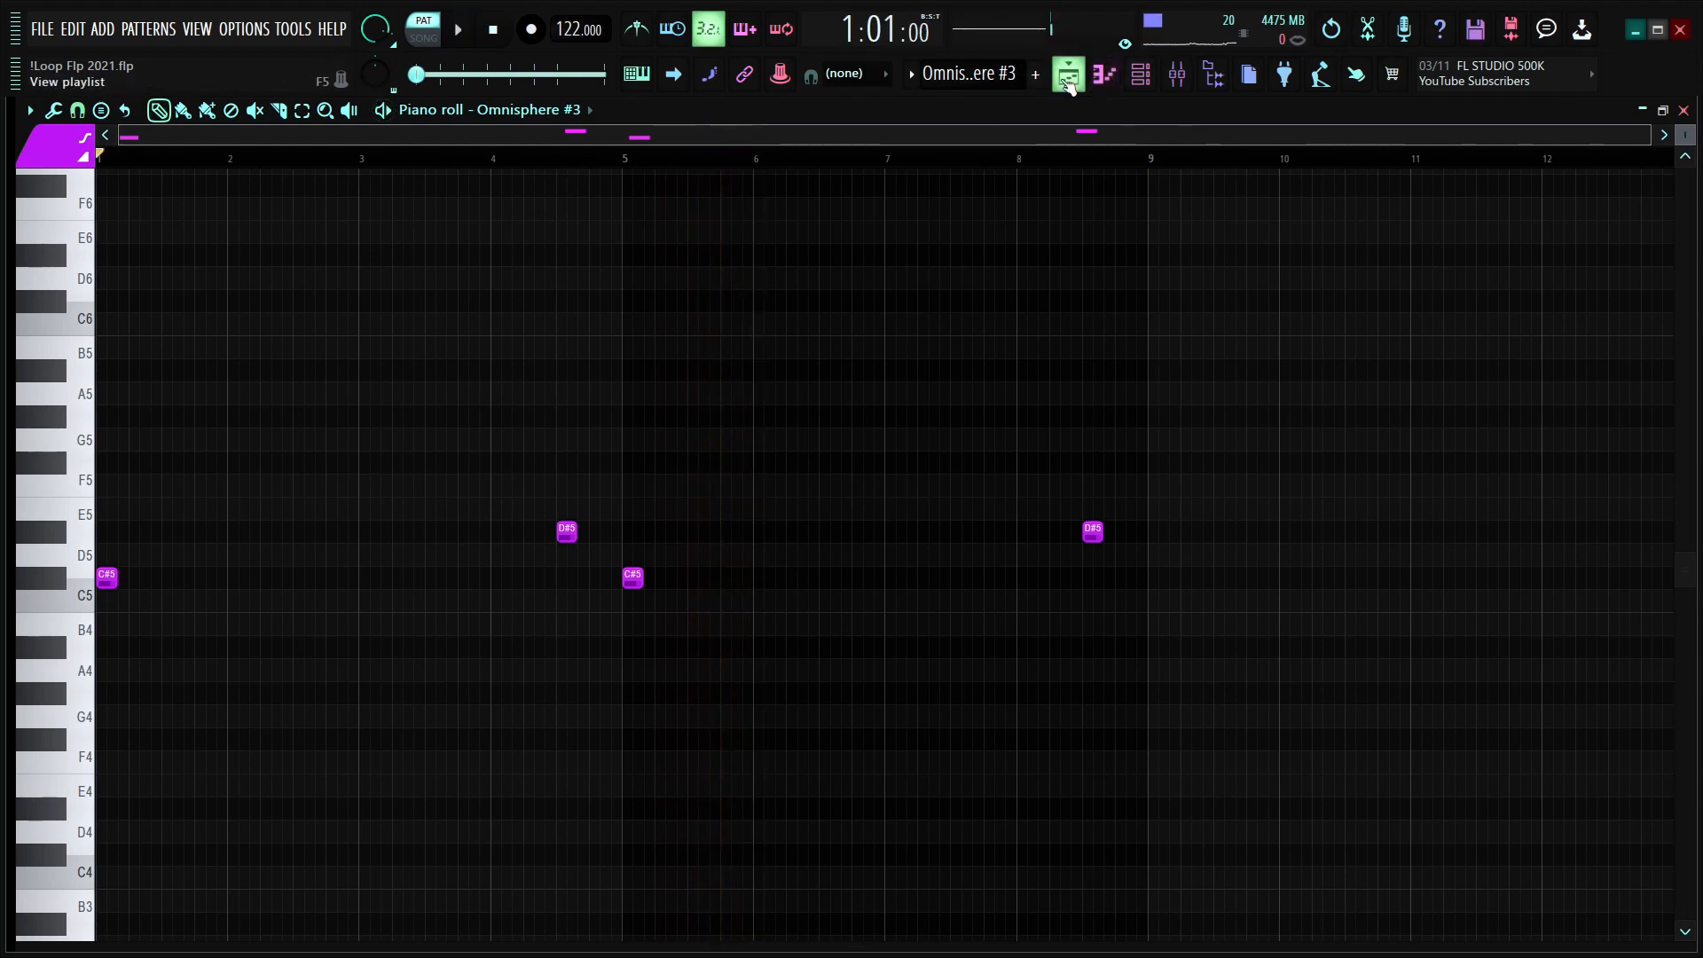
# Step: Show the Xpand!2 notes in the piano roll and highlight the differing phrase endings, including the C#6 notes in bars 4 and 8
pyautogui.click(1104, 75)
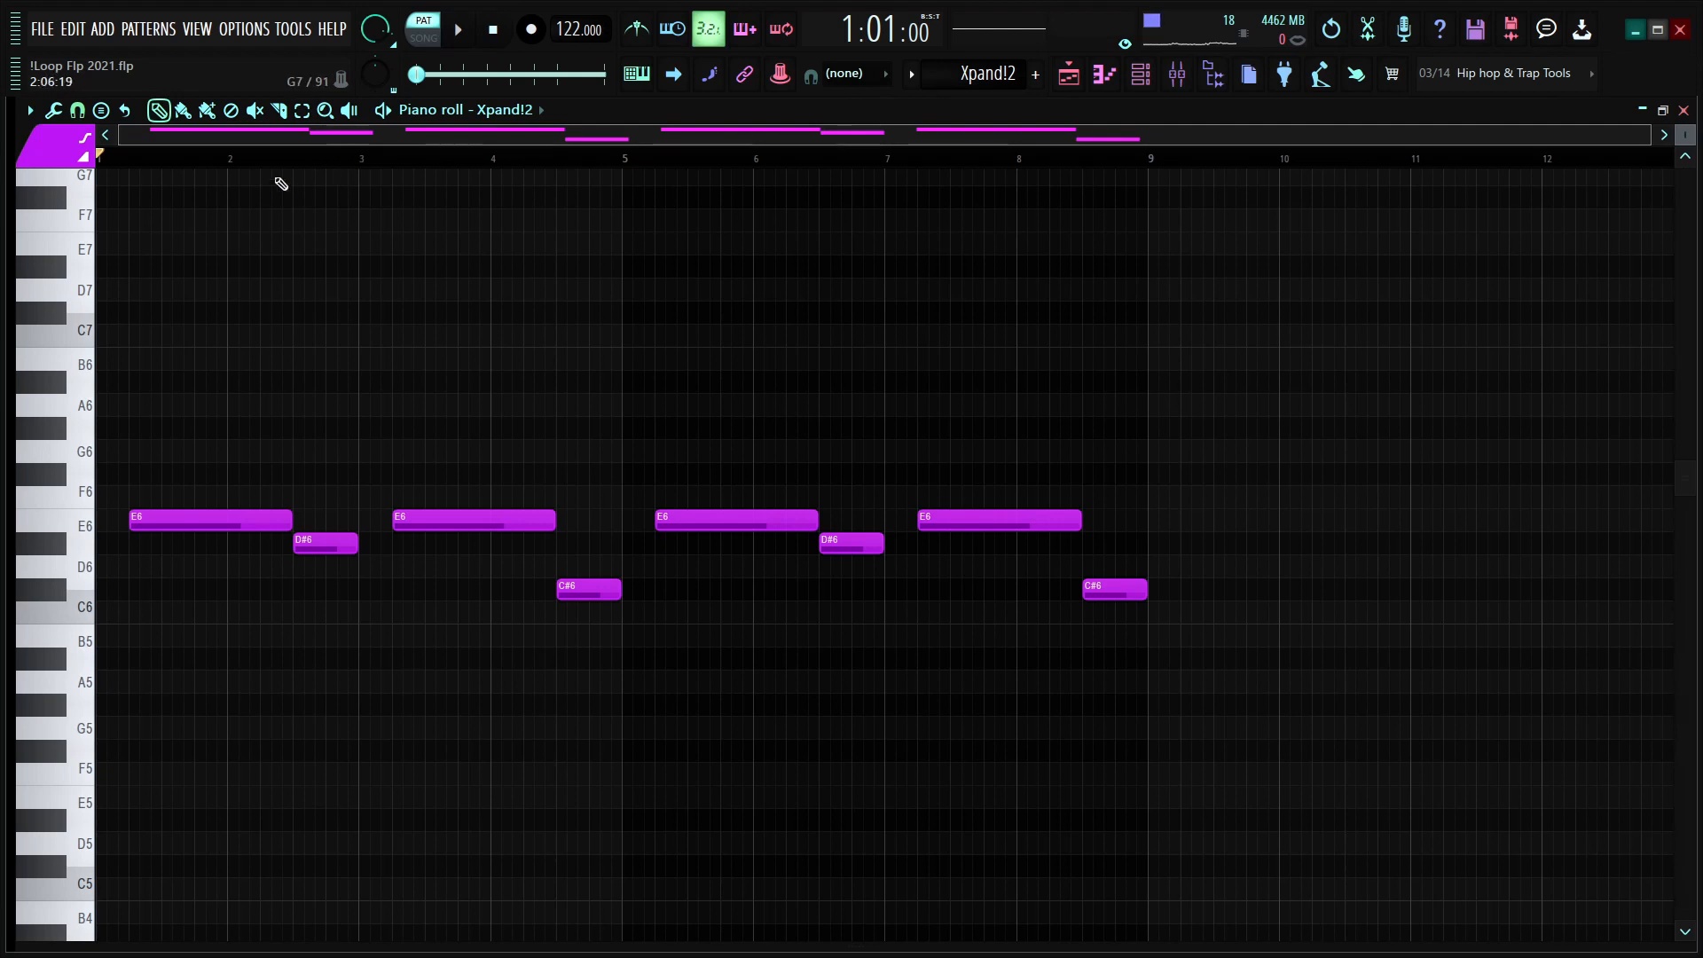
pyautogui.scroll(5, 281, 184)
pyautogui.scroll(-5, 381, 174)
pyautogui.moveTo(361, 489); pyautogui.dragTo(282, 543)
pyautogui.moveTo(641, 567); pyautogui.dragTo(580, 594)
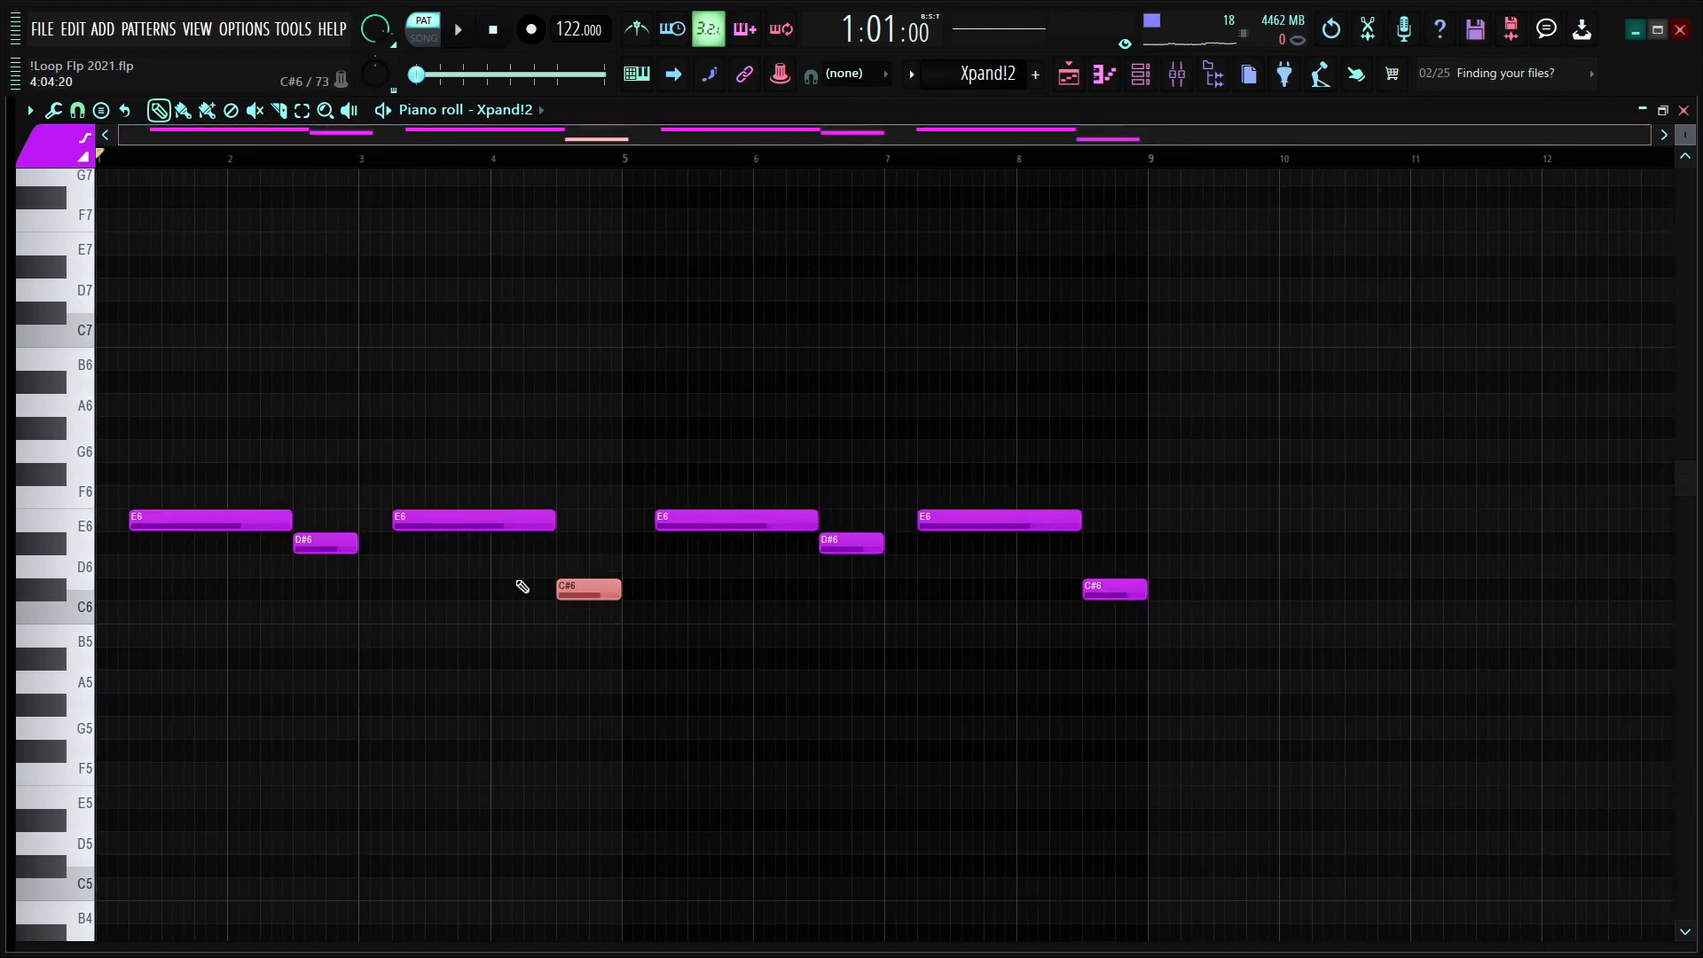
pyautogui.moveTo(1079, 597); pyautogui.dragTo(1098, 609)
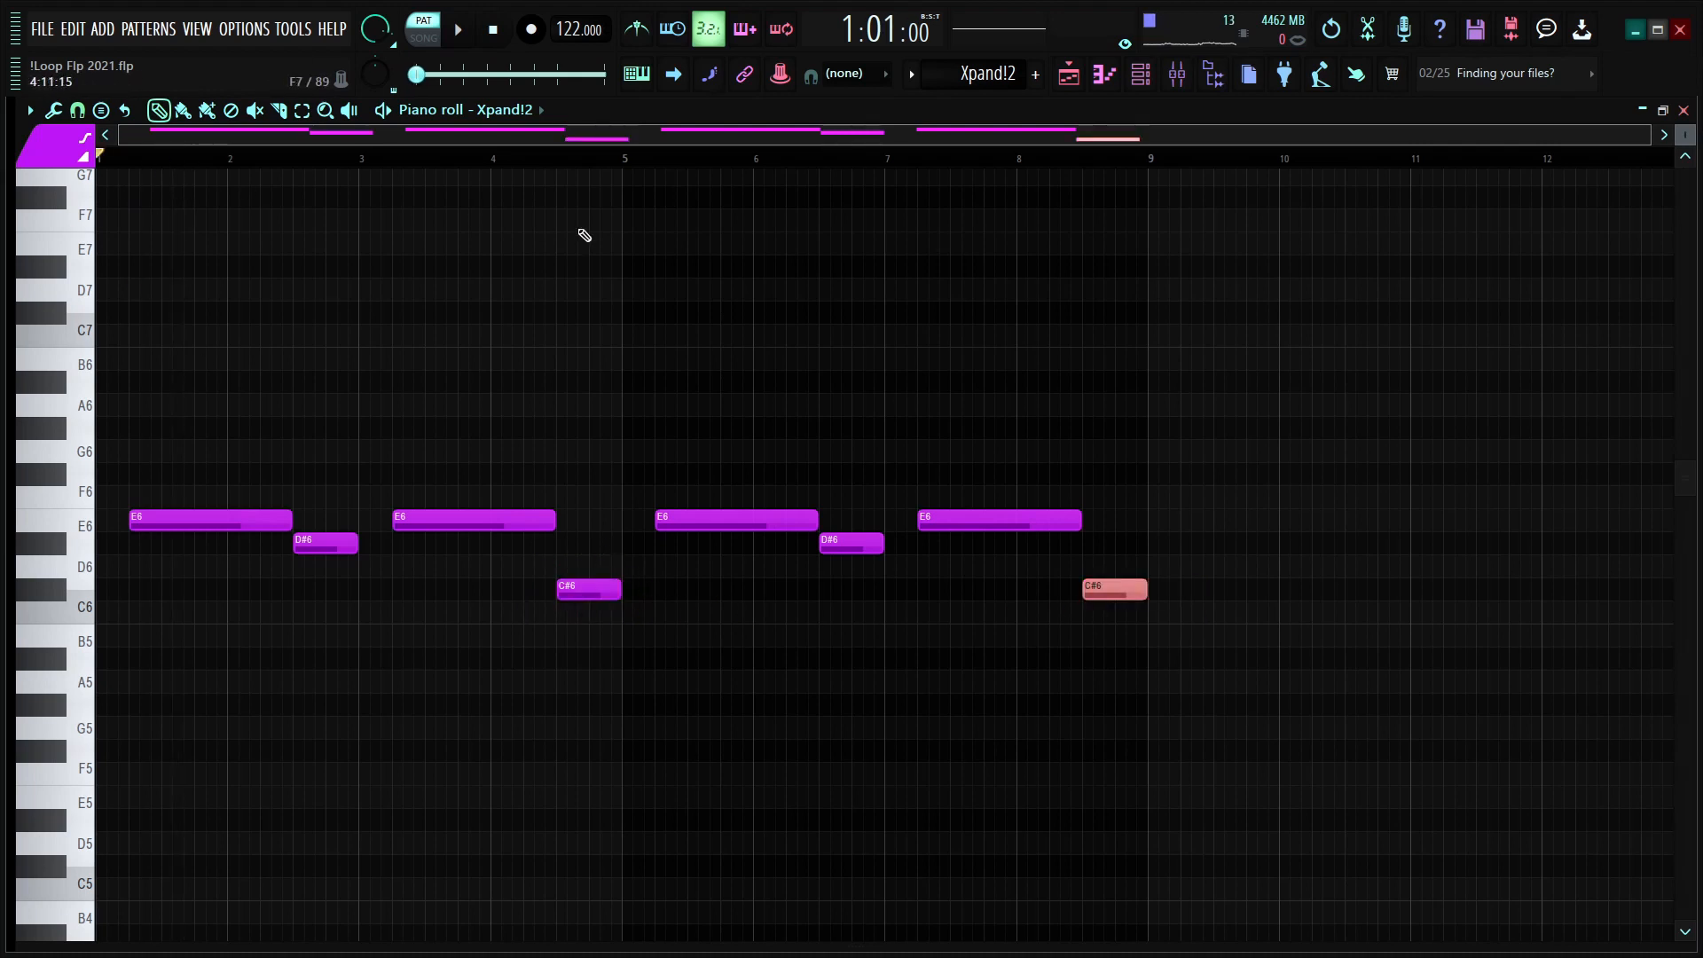
# Step: Play the Xpand!2 pattern through its first four bars, clearing the note selection during playback
pyautogui.press('space')
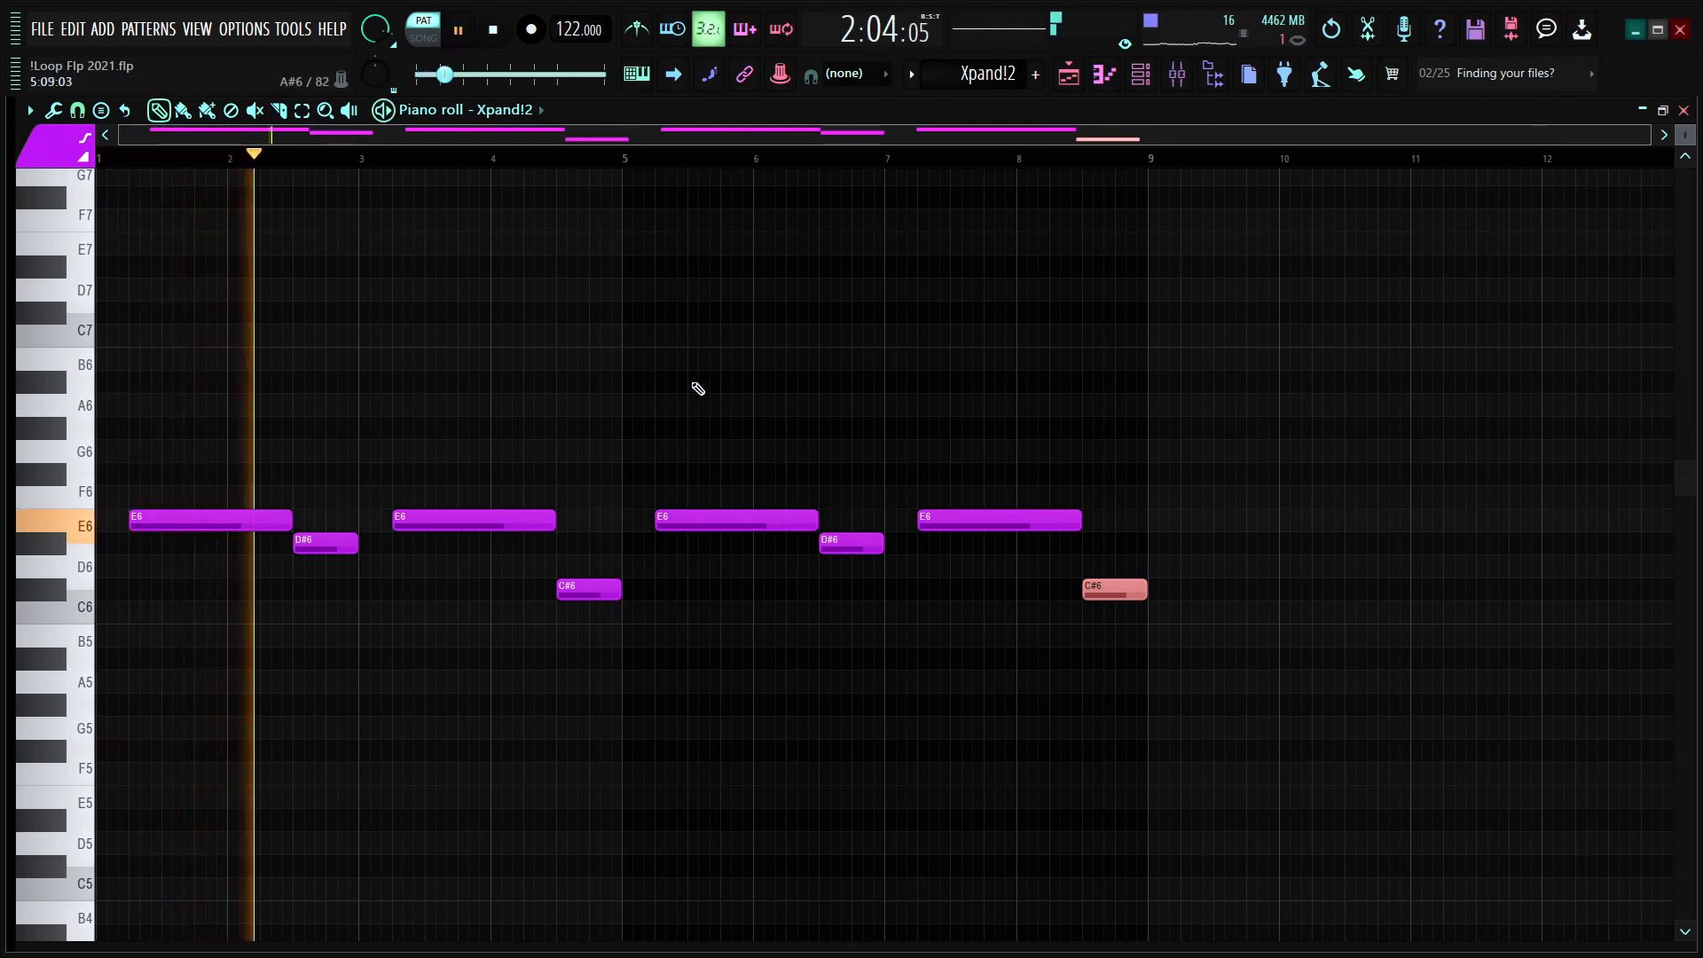
pyautogui.moveTo(699, 381); pyautogui.dragTo(768, 391)
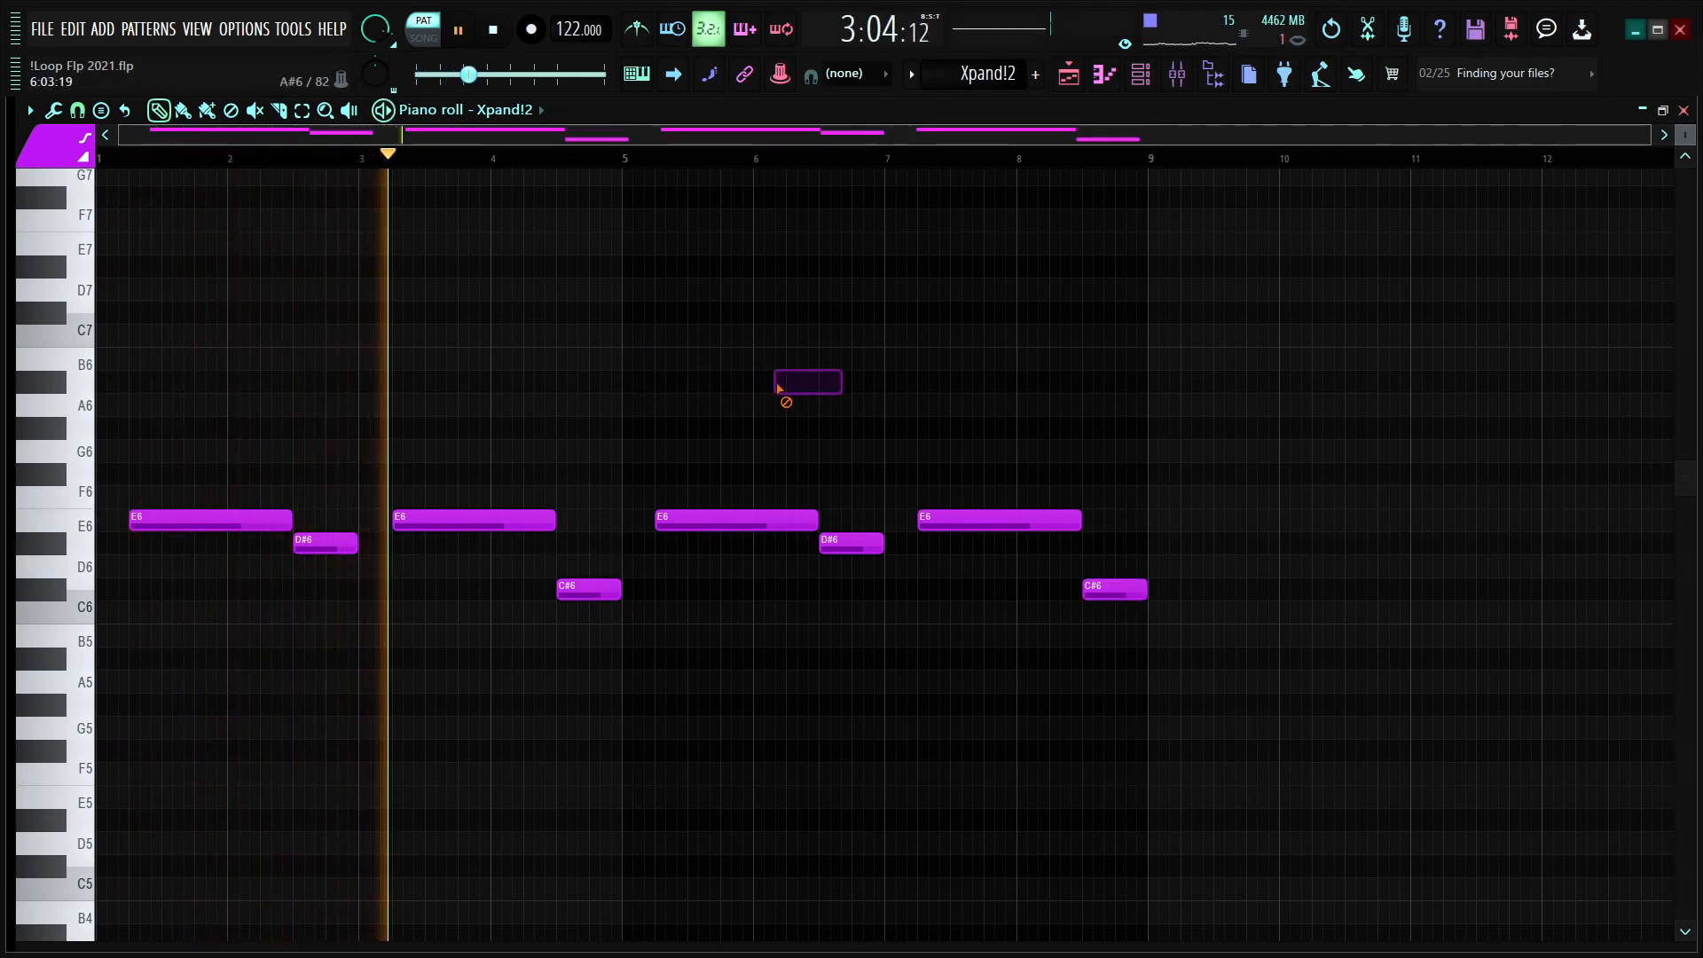
pyautogui.rightClick(779, 389)
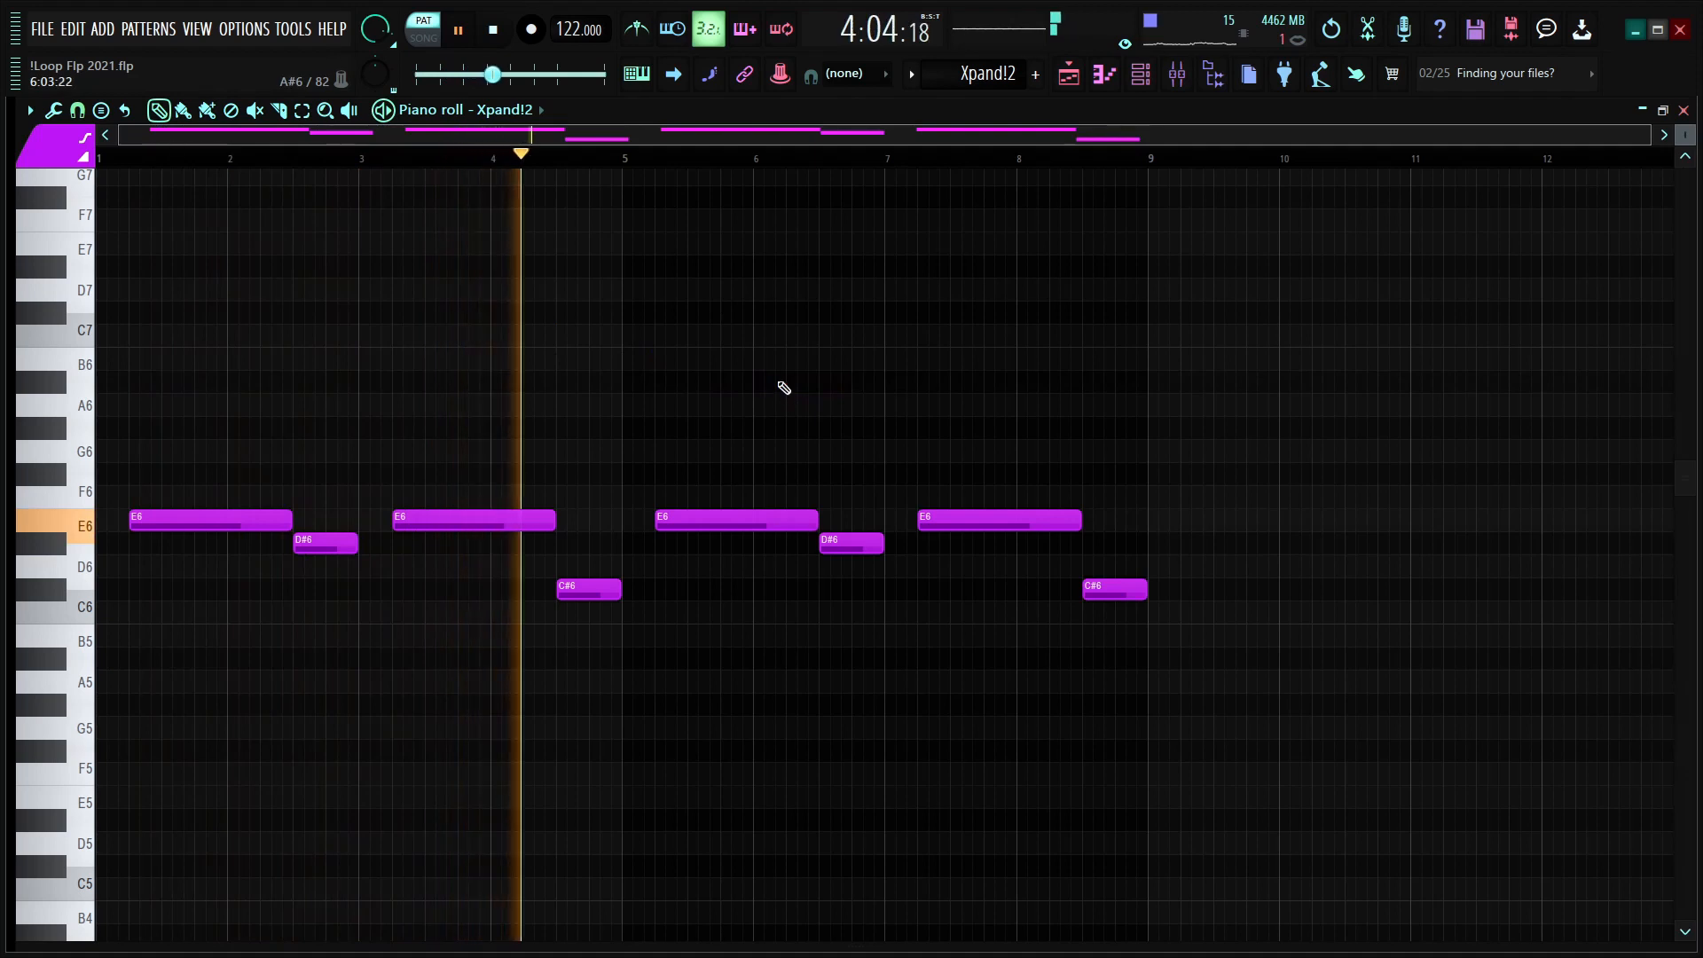
pyautogui.press('space')
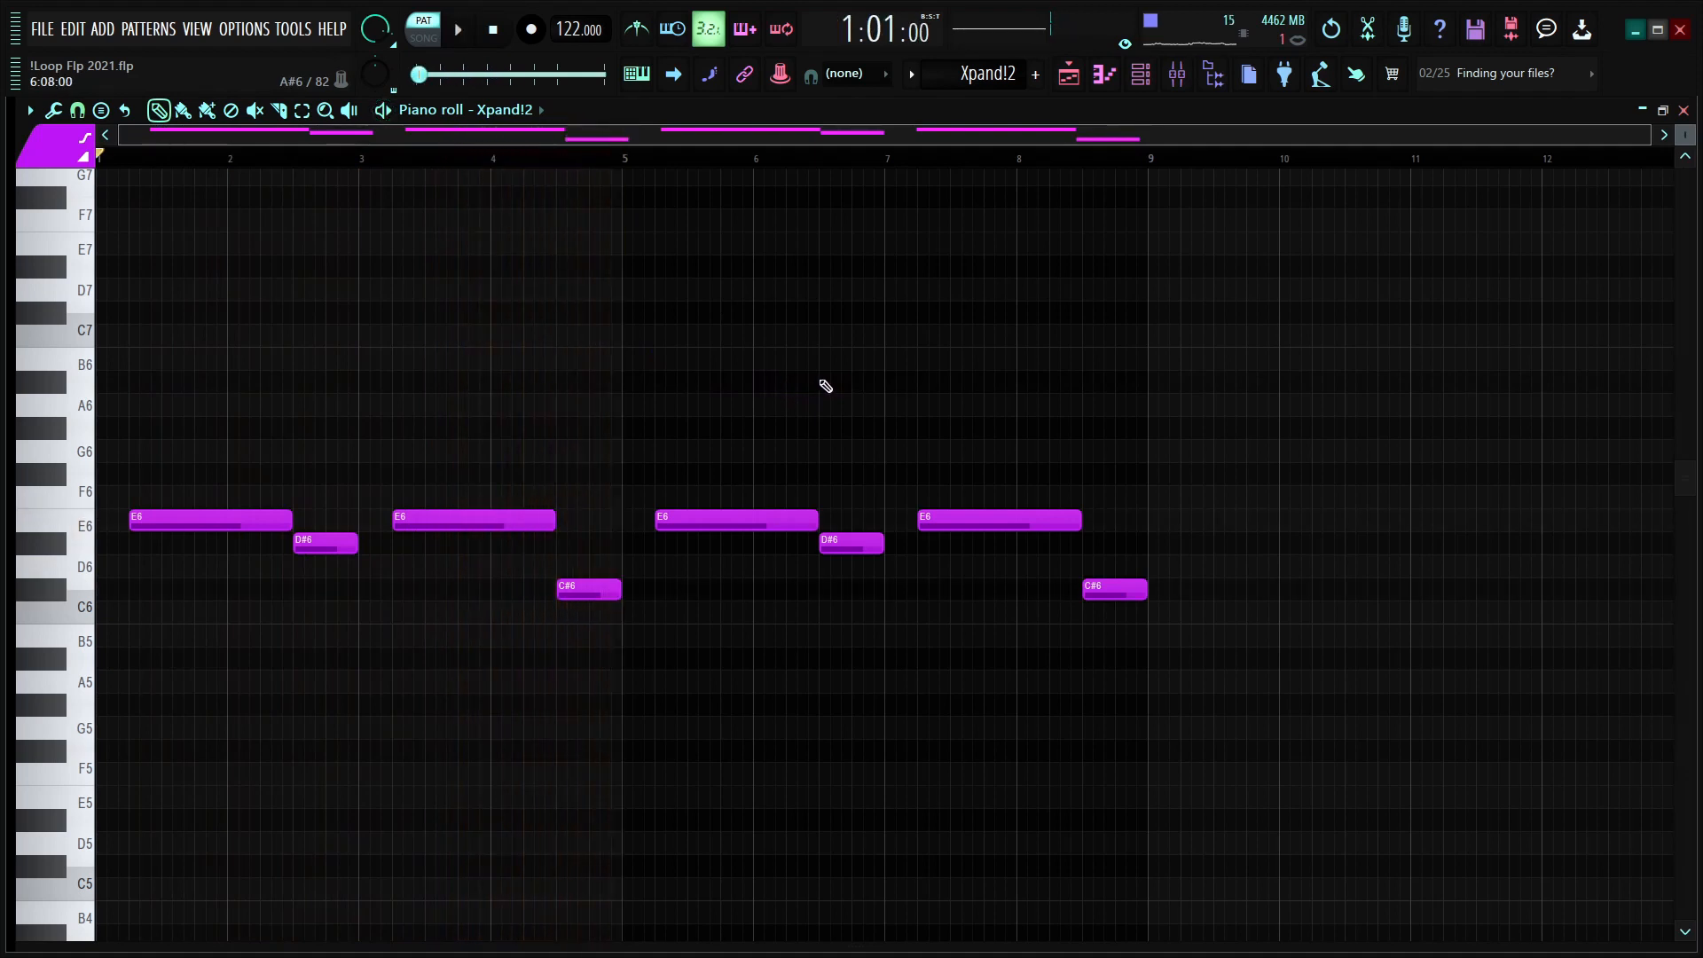
# Step: Show the Kontakt notes in the piano roll and examine the whole melody across bars 1–8
pyautogui.scroll(5, 403, 164)
pyautogui.scroll(-5, 414, 177)
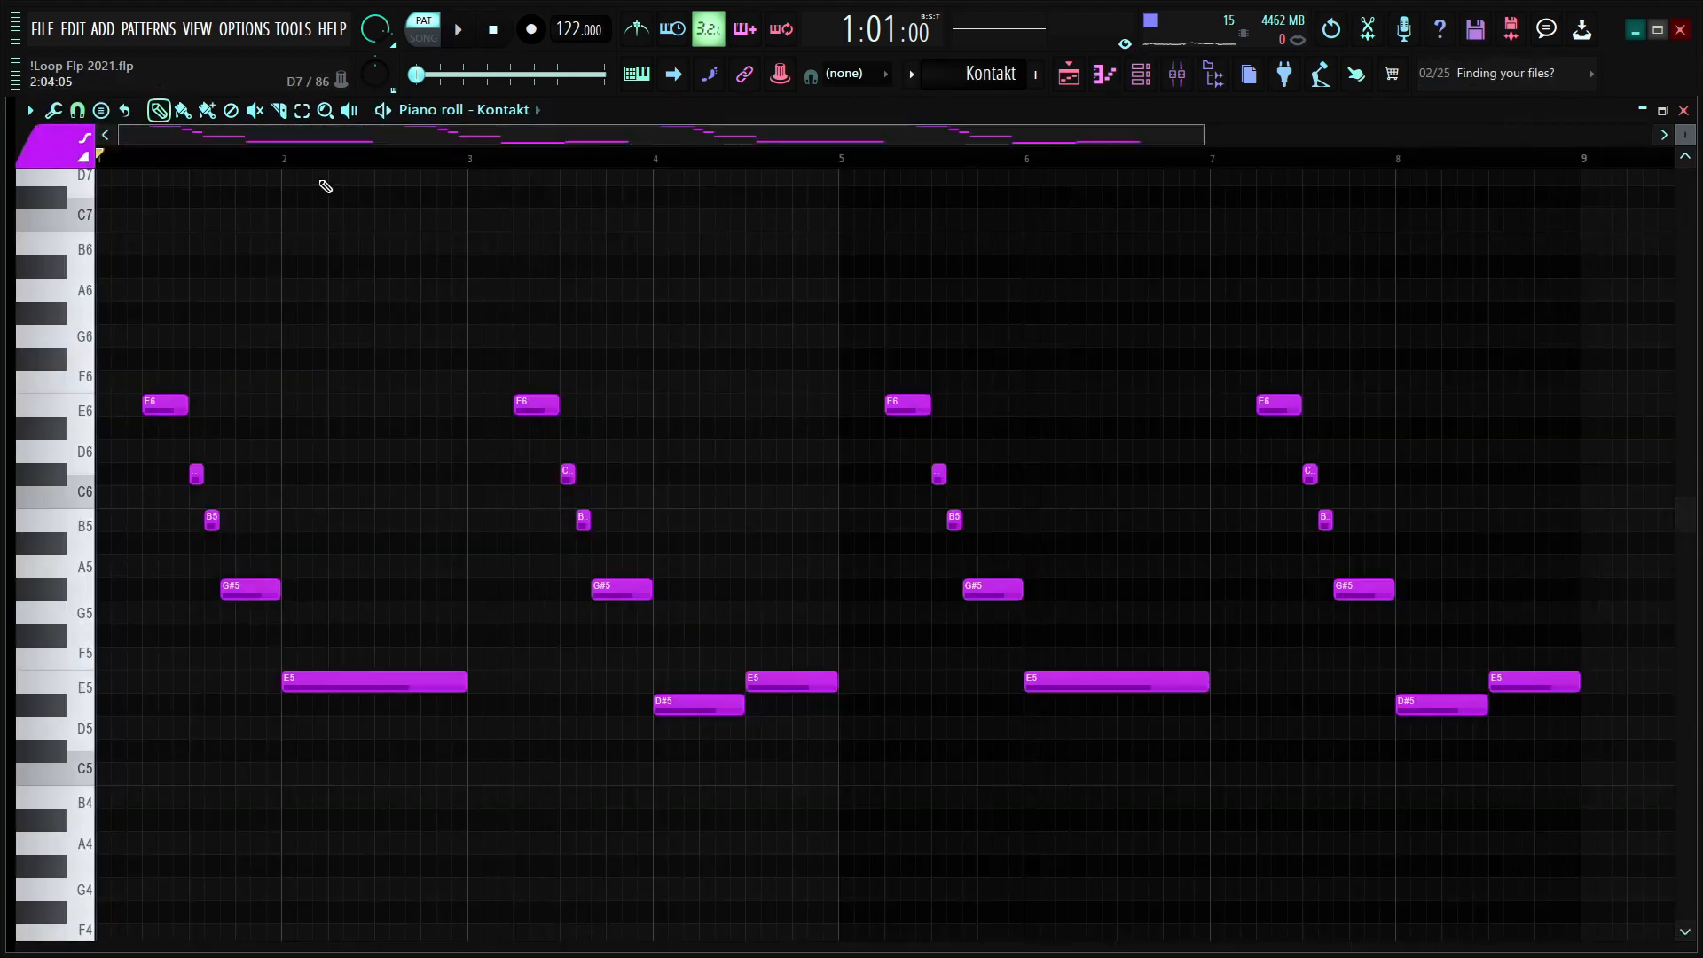
pyautogui.scroll(-2, 325, 186)
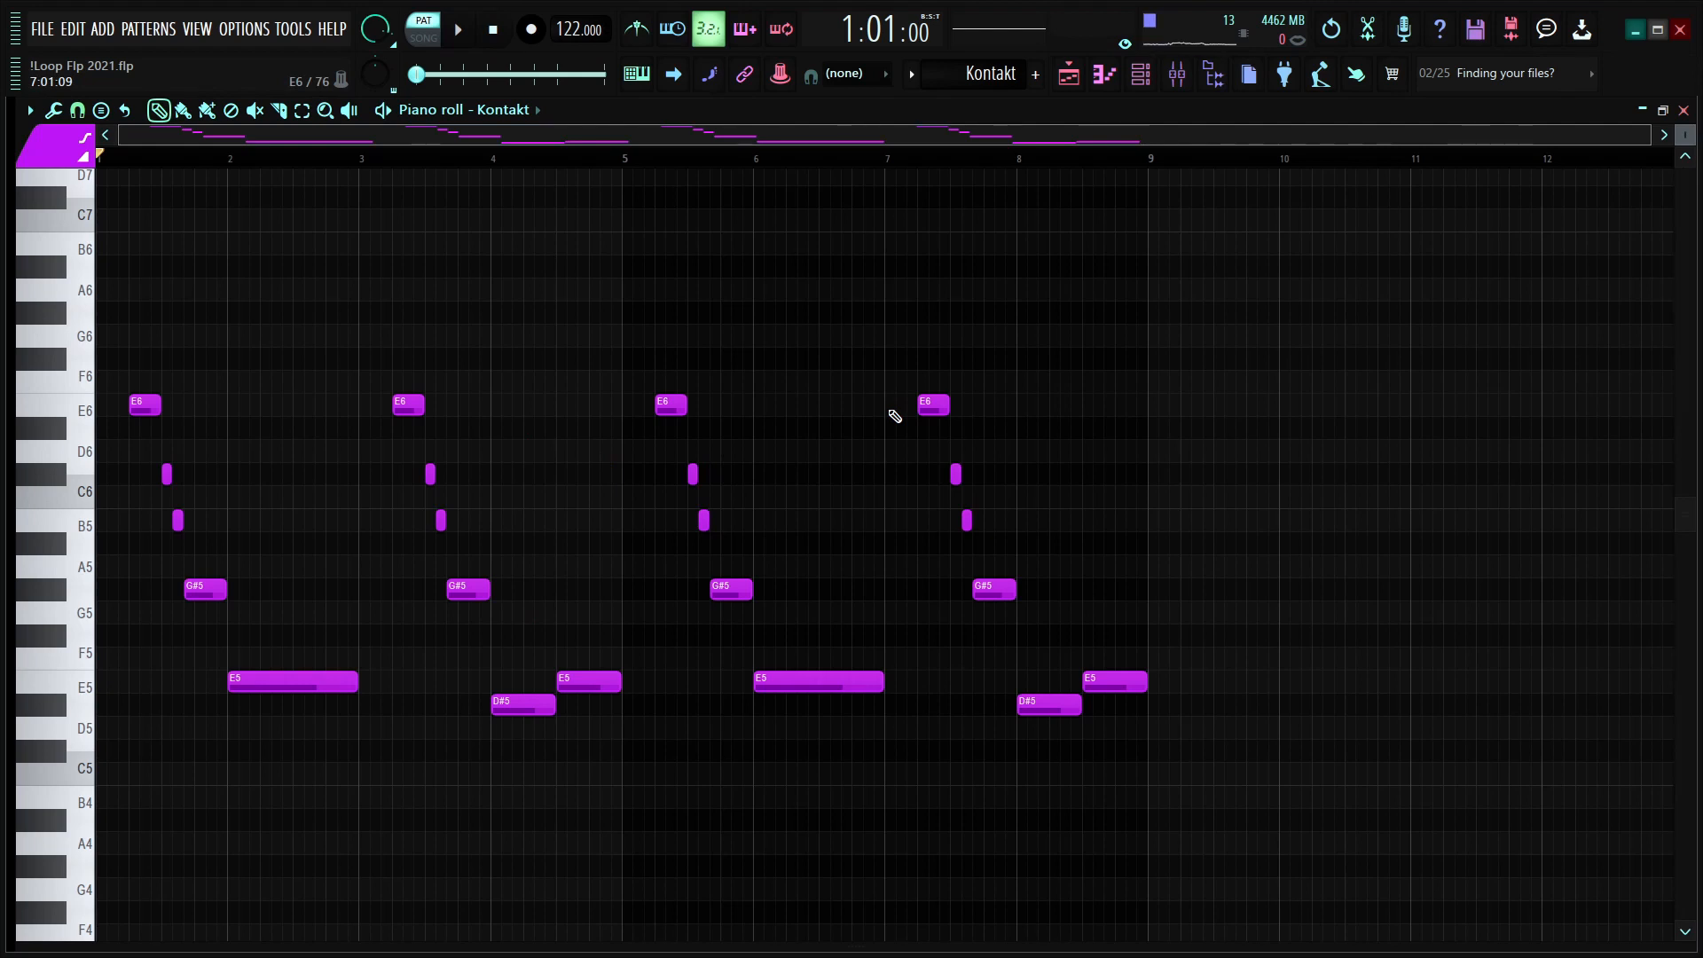
# Step: Open the Kontakt channel's plugin, filter its database to the Flute type to show the Shakuhachi instrument, and close it
pyautogui.click(1177, 73)
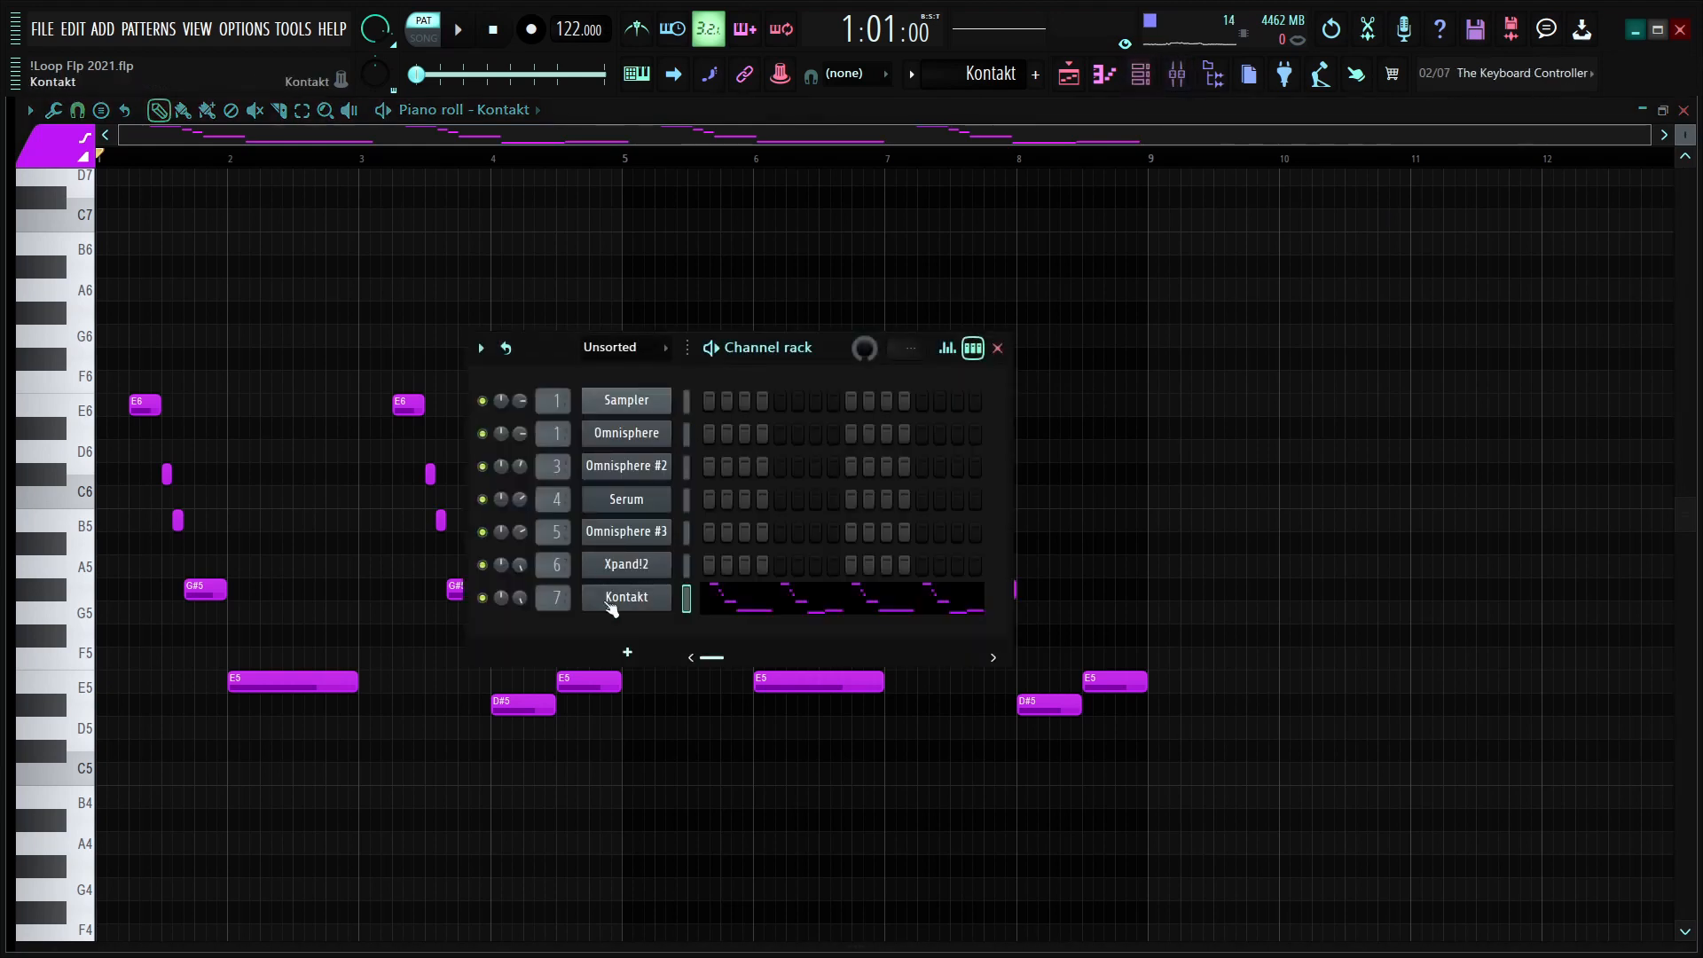
pyautogui.click(601, 607)
pyautogui.moveTo(524, 199); pyautogui.dragTo(695, 238)
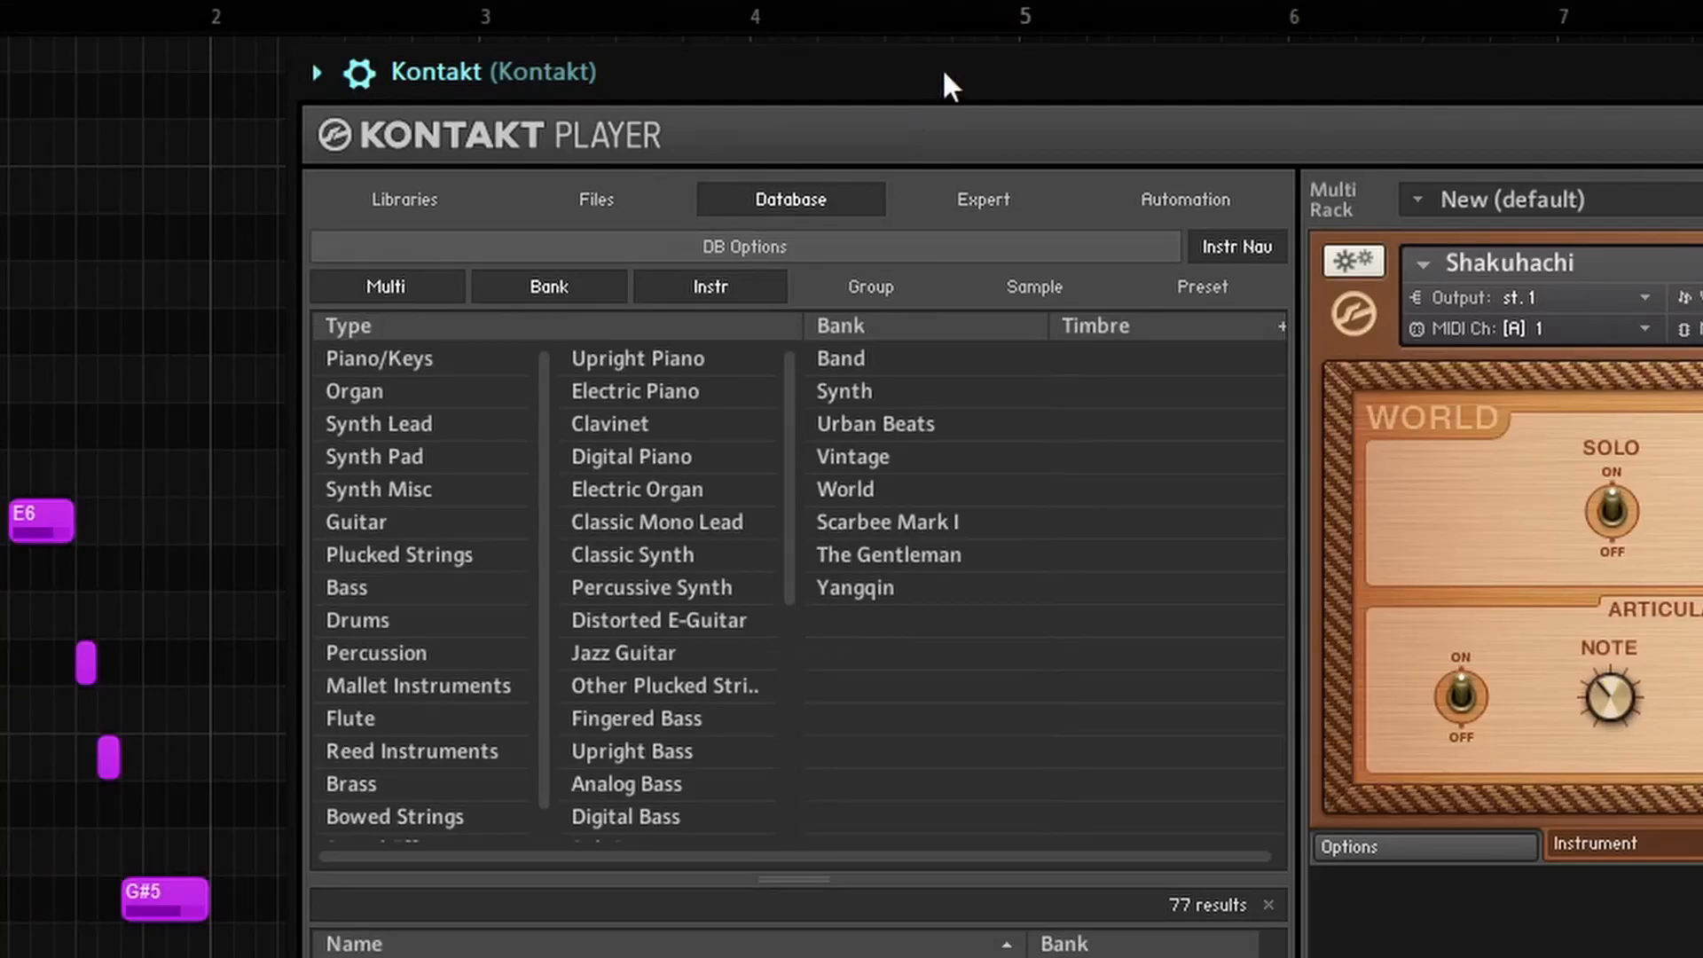
pyautogui.moveTo(944, 73); pyautogui.dragTo(967, 13)
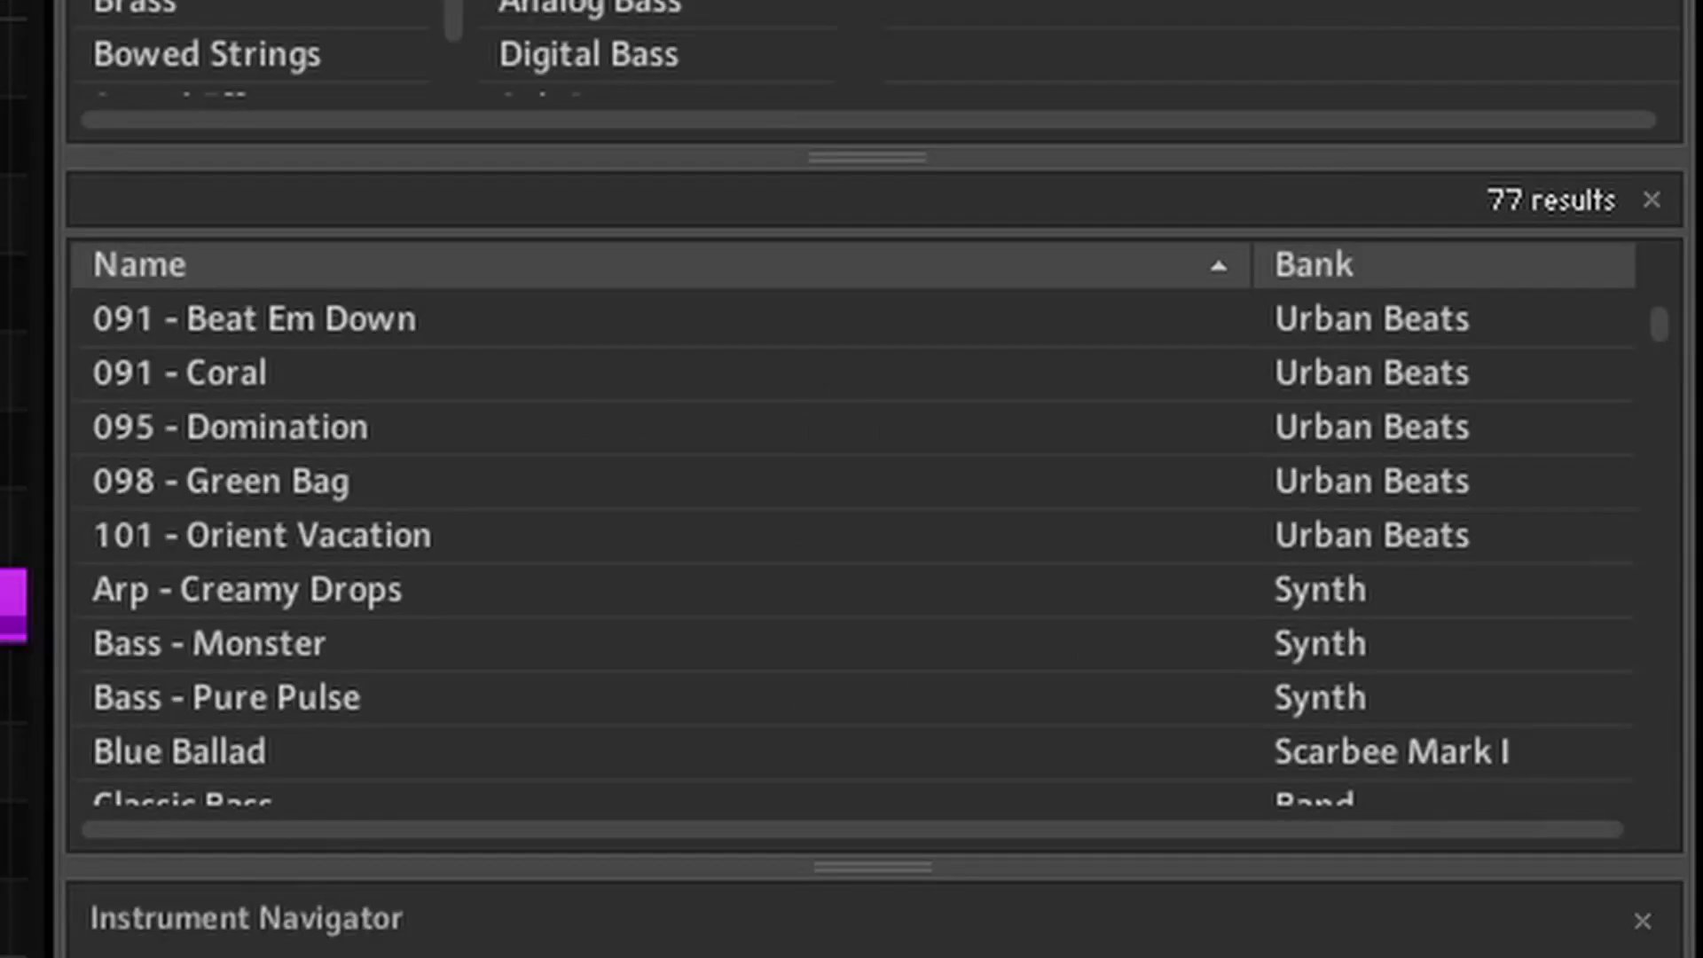
pyautogui.click(382, 657)
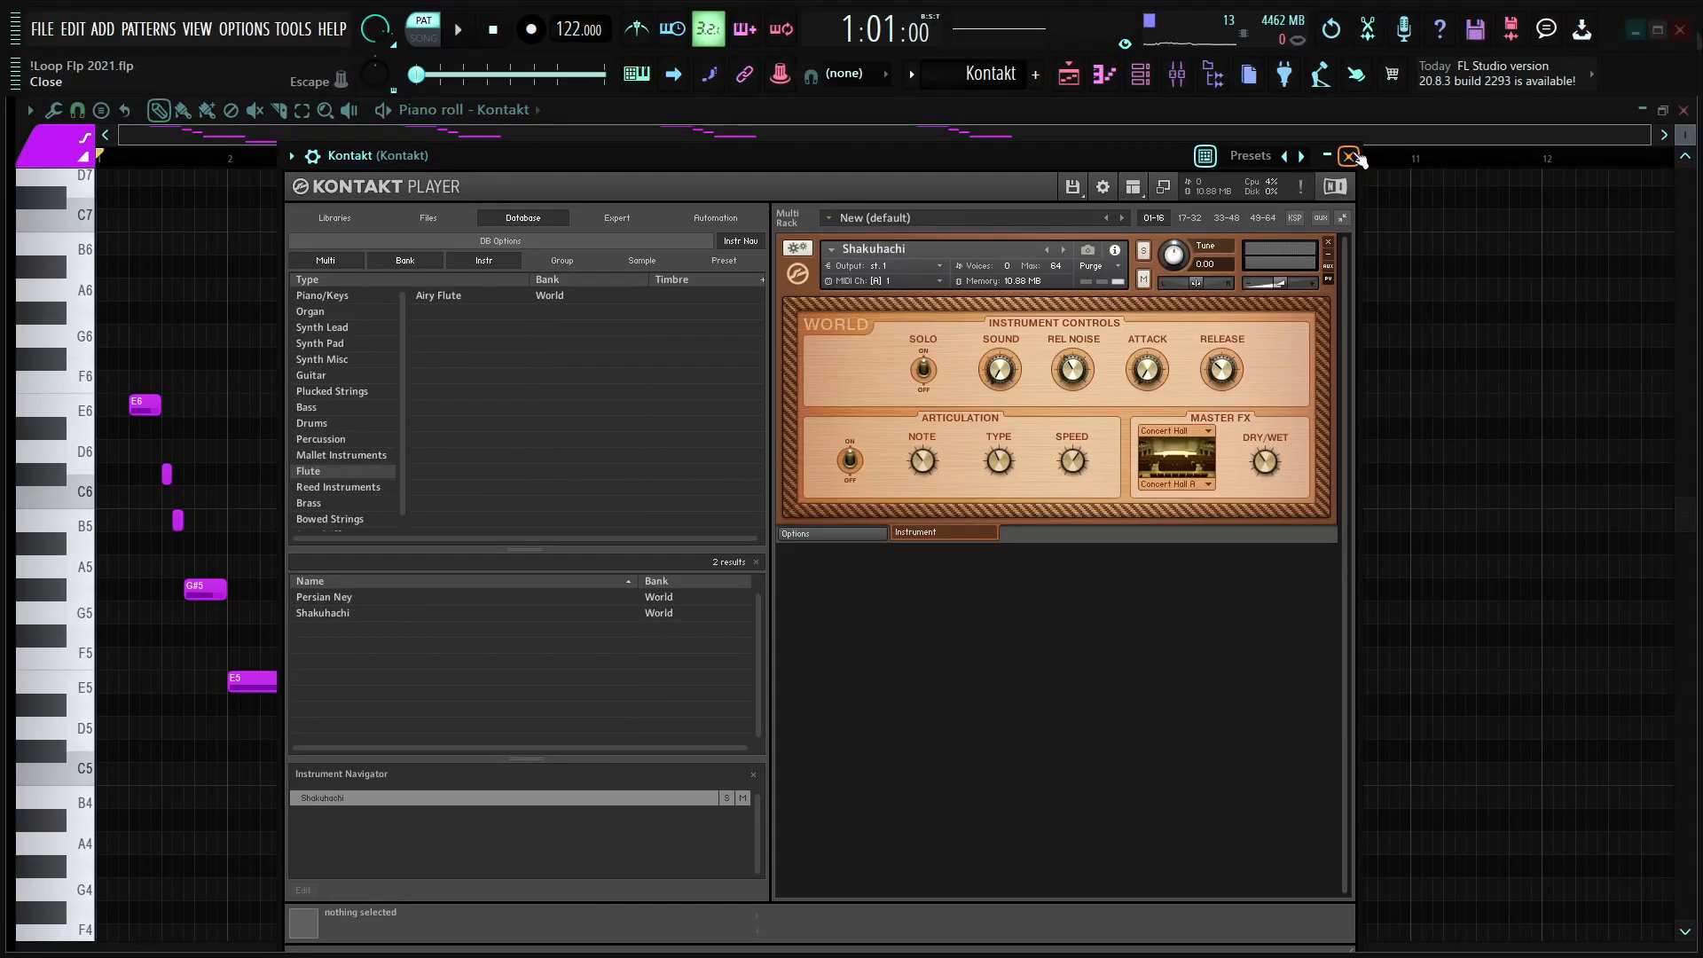
pyautogui.click(1348, 156)
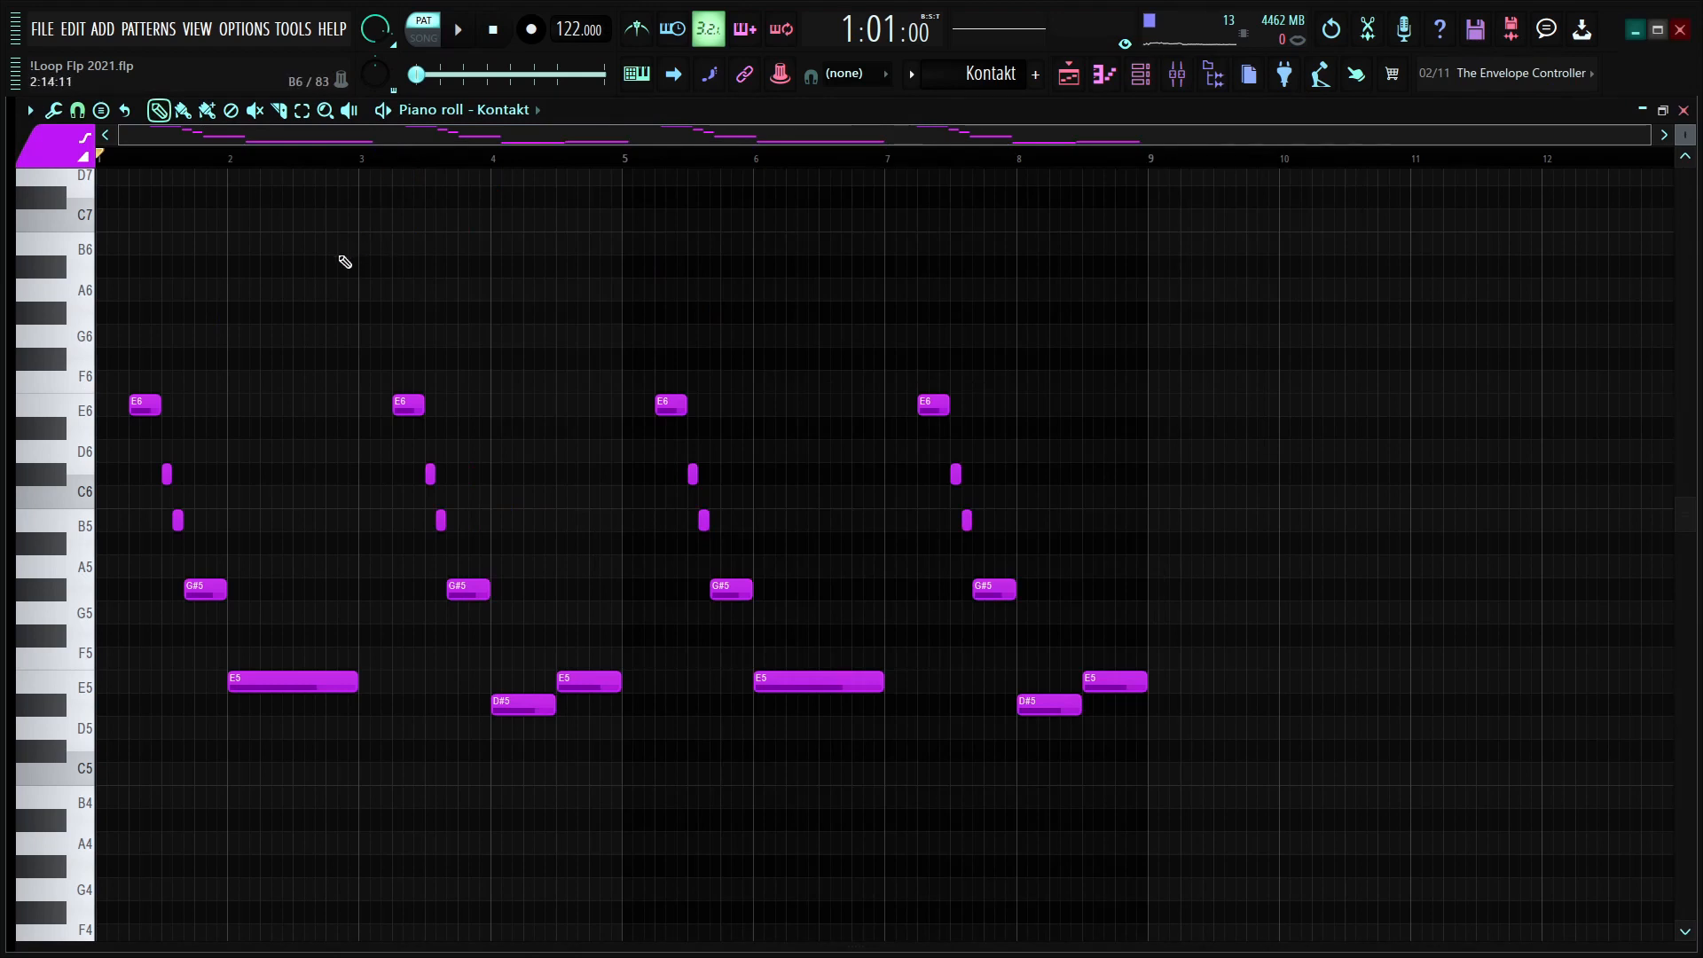
# Step: Play the Kontakt pattern from the start through bar 4 and inspect the note phrases from bar 3 to bar 8
pyautogui.press('space')
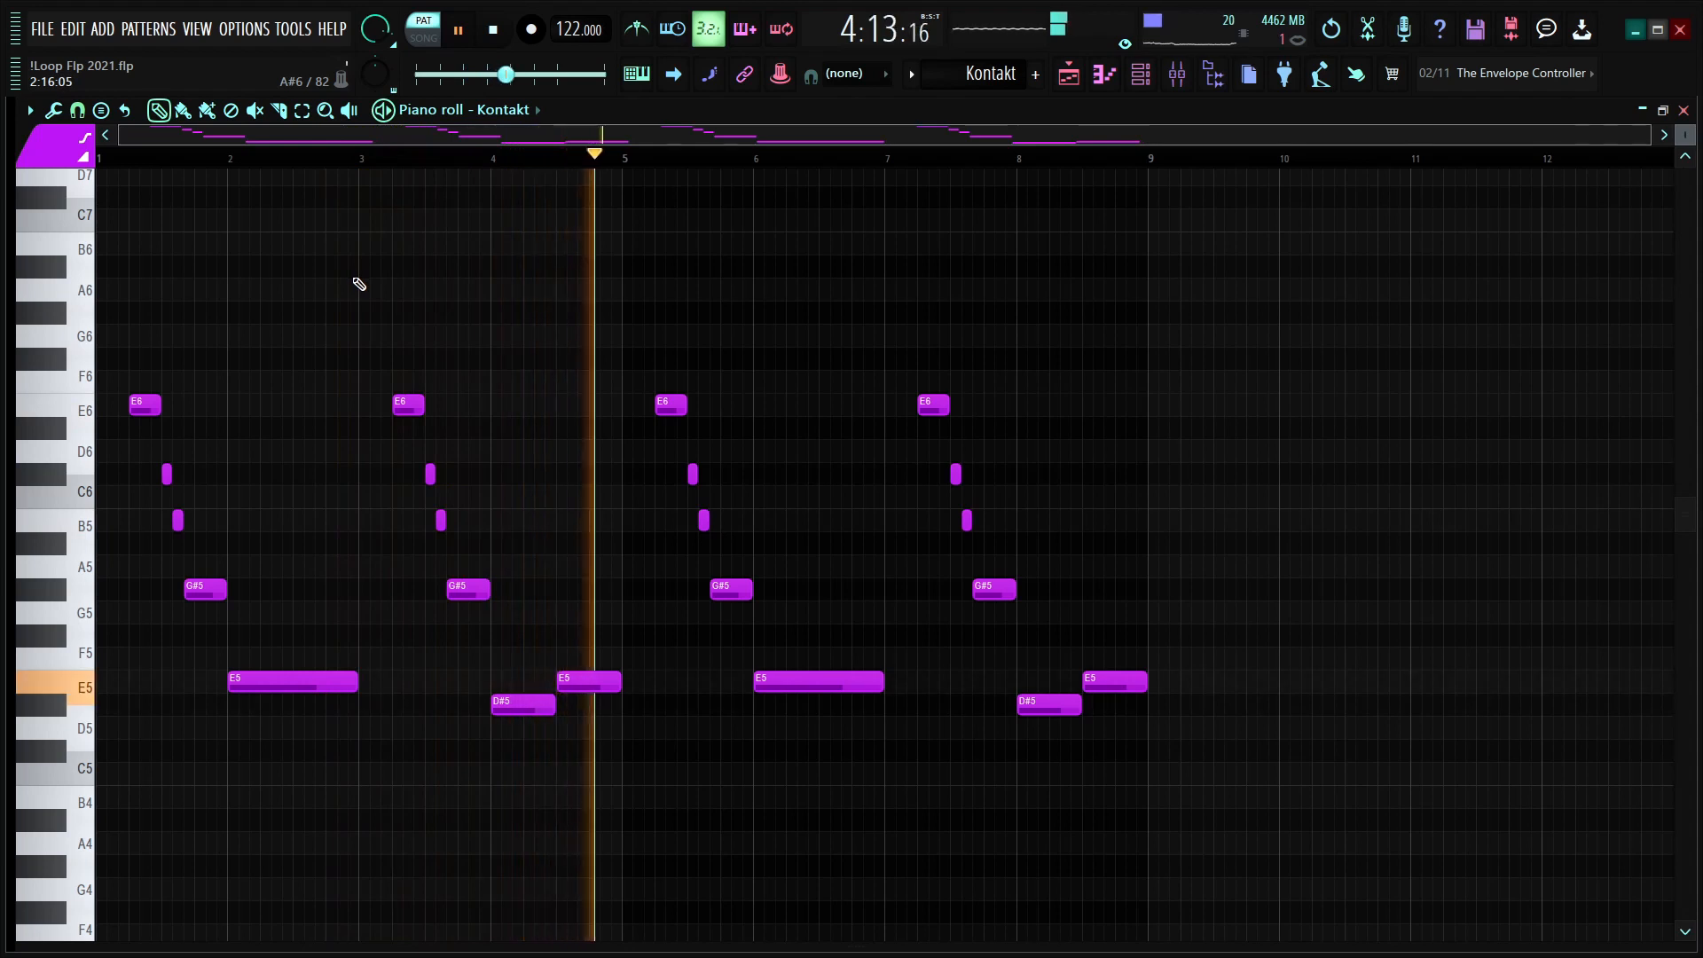
pyautogui.press('space')
pyautogui.scroll(5, 638, 168)
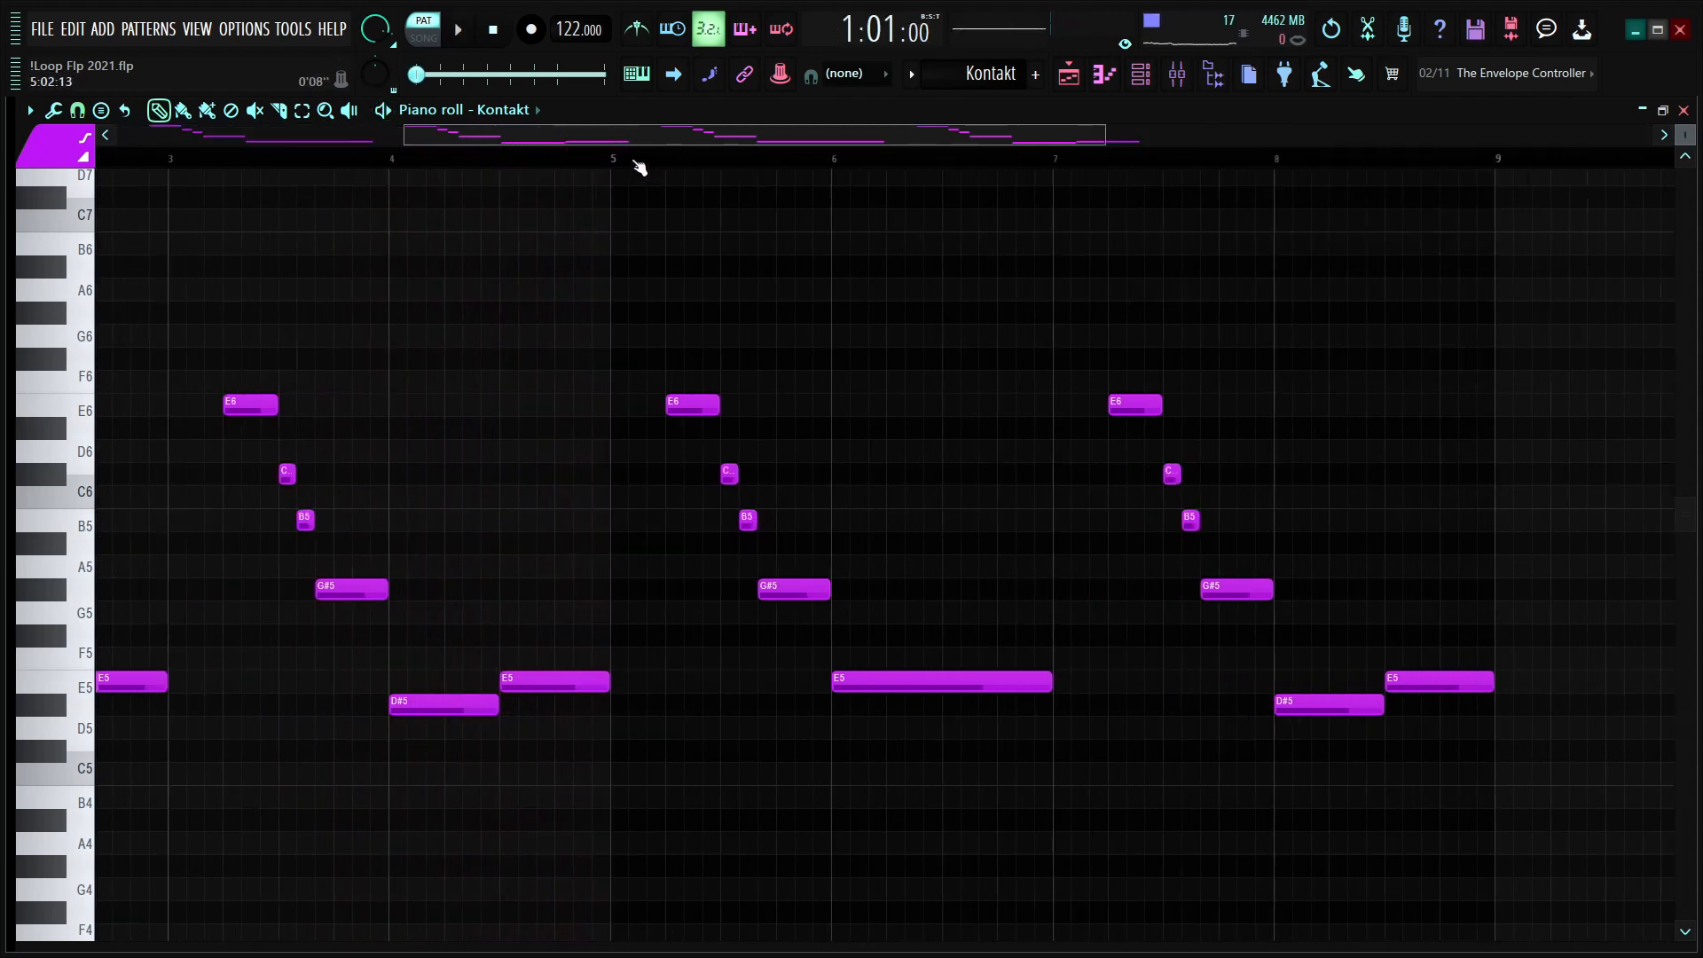
pyautogui.scroll(-8, 638, 167)
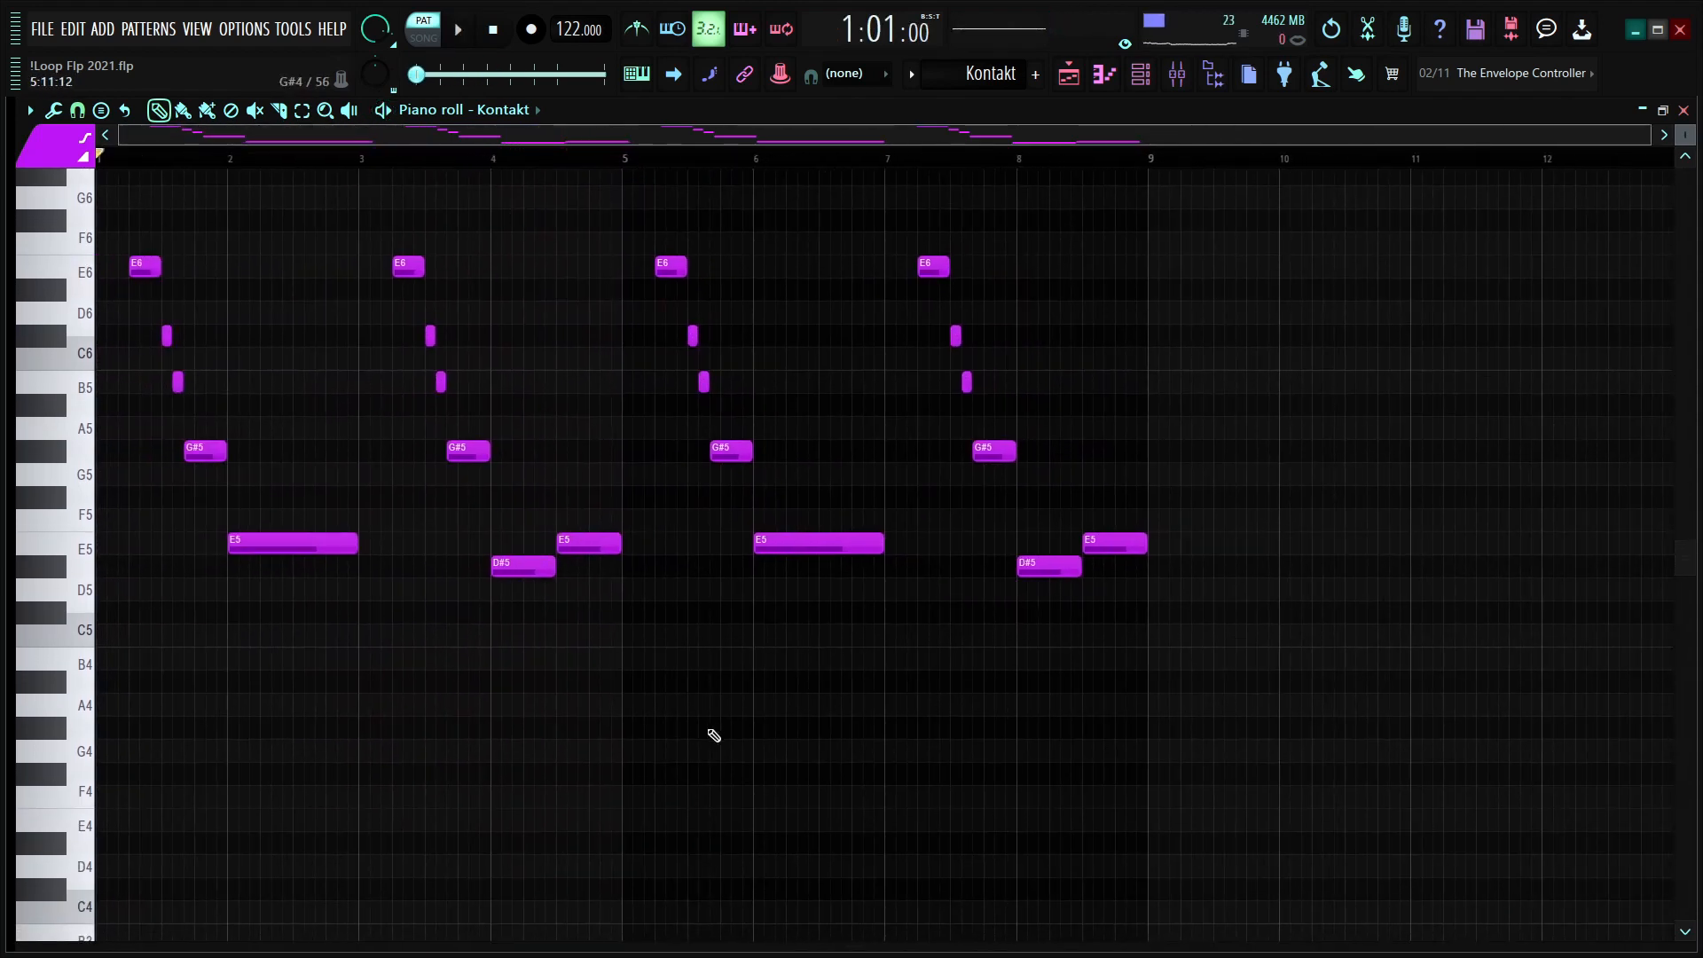
# Step: Outline the empty areas below and above the Kontakt melody to compare bars 1–4 with bars 5–8
pyautogui.moveTo(656, 736); pyautogui.dragTo(1144, 665)
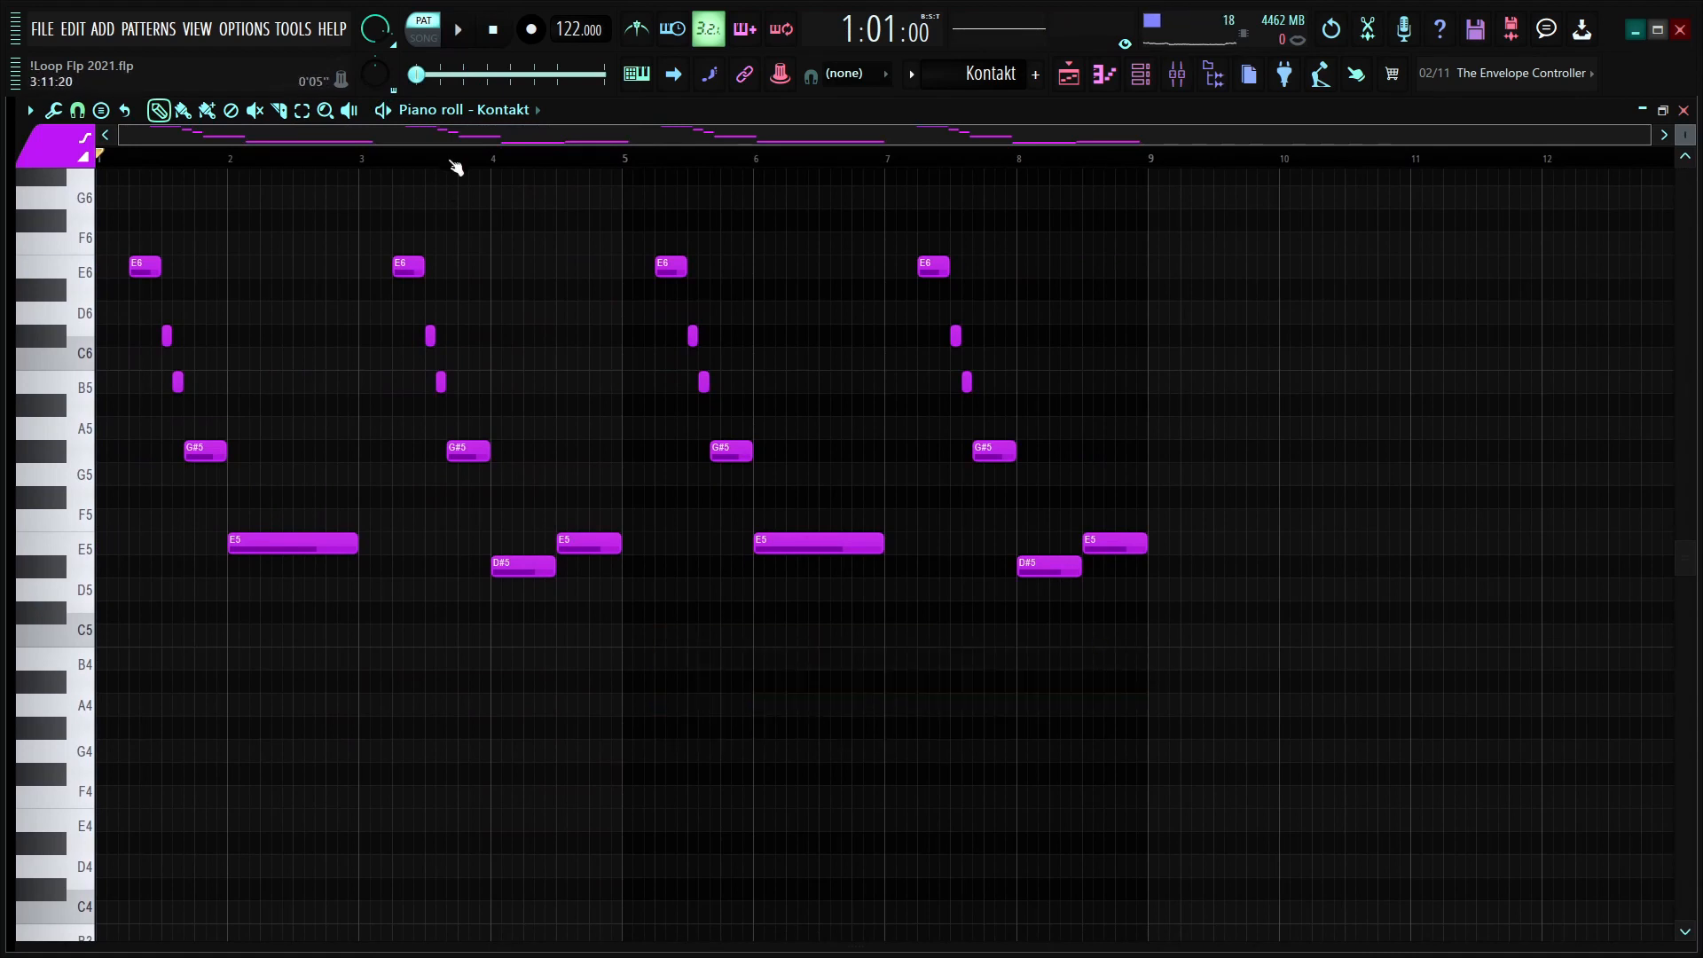
pyautogui.scroll(5, 709, 532)
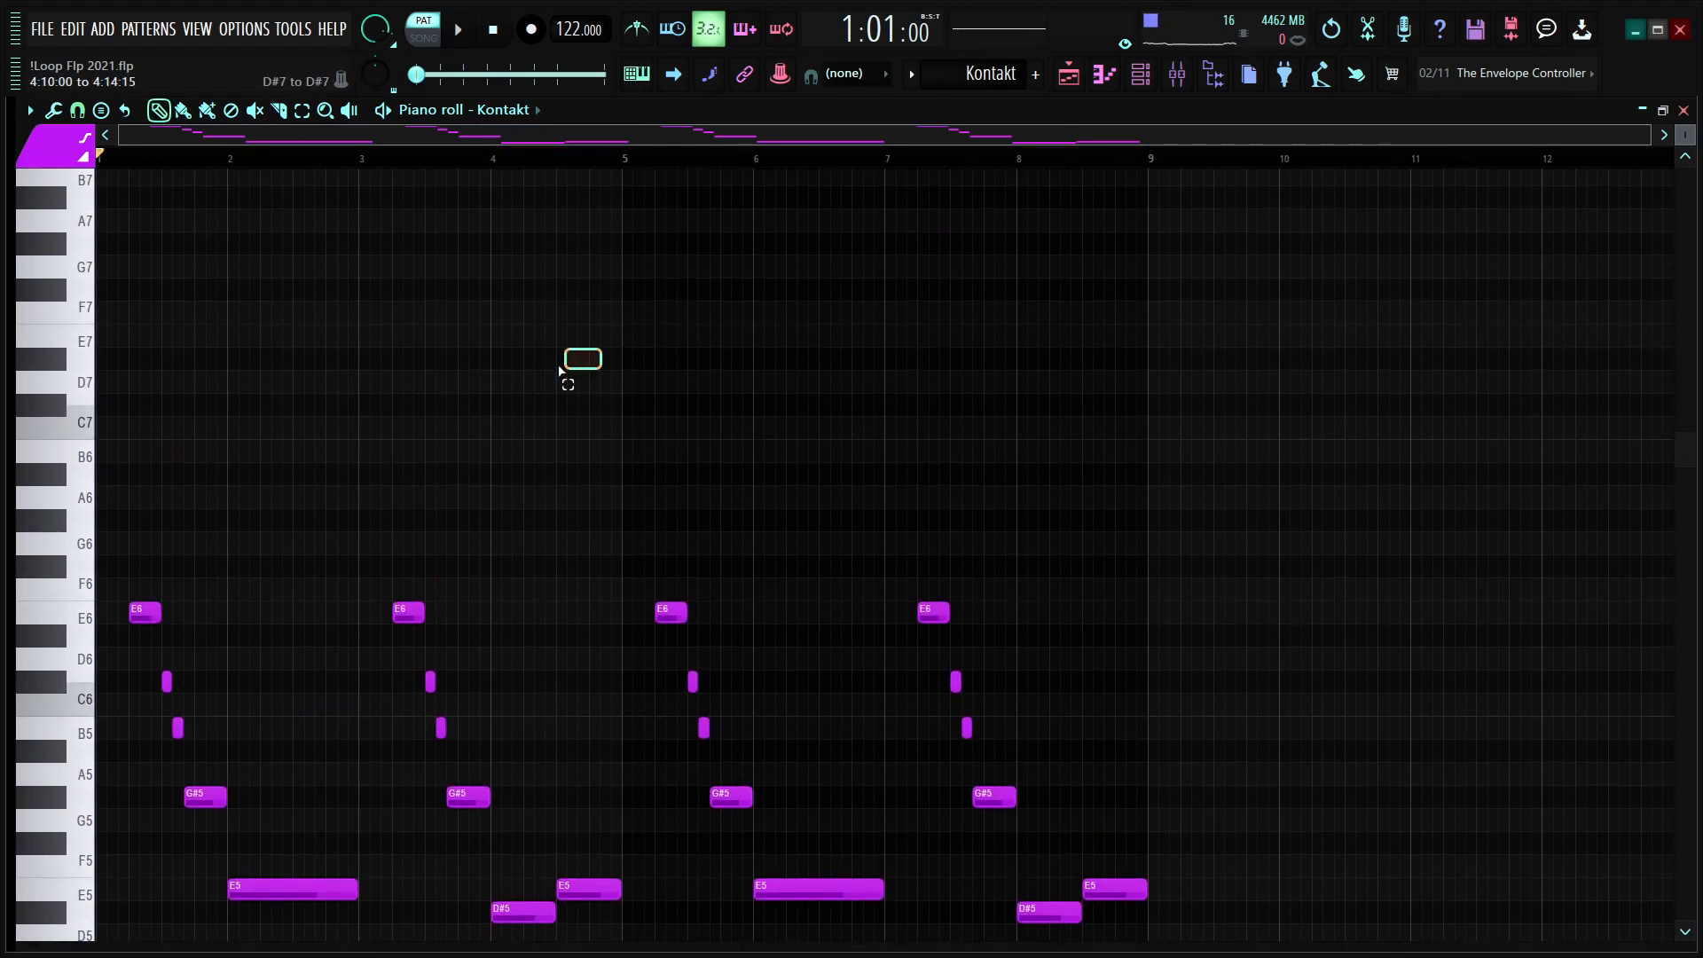
pyautogui.moveTo(559, 370); pyautogui.dragTo(8, 414)
pyautogui.moveTo(682, 377); pyautogui.dragTo(1152, 444)
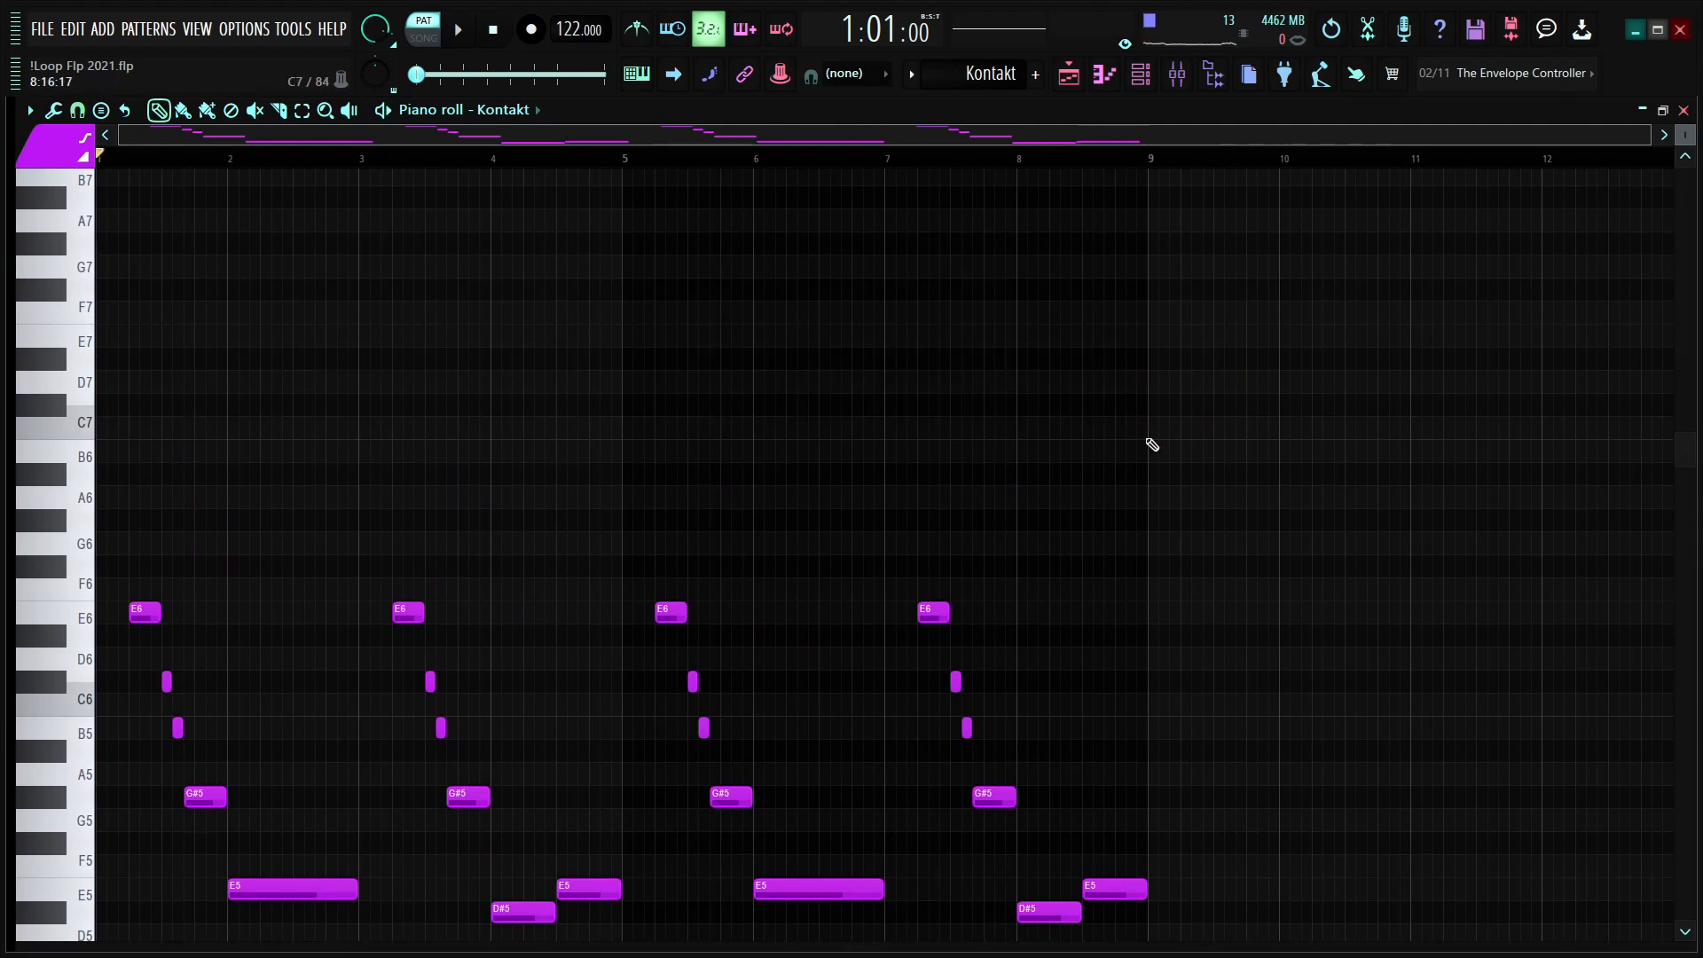
pyautogui.scroll(-4, 973, 232)
# Step: Open the mixer and examine the Fruity parametric EQ 2 and Ozone Imager 2 settings on the Pattern 1 track
pyautogui.click(1140, 74)
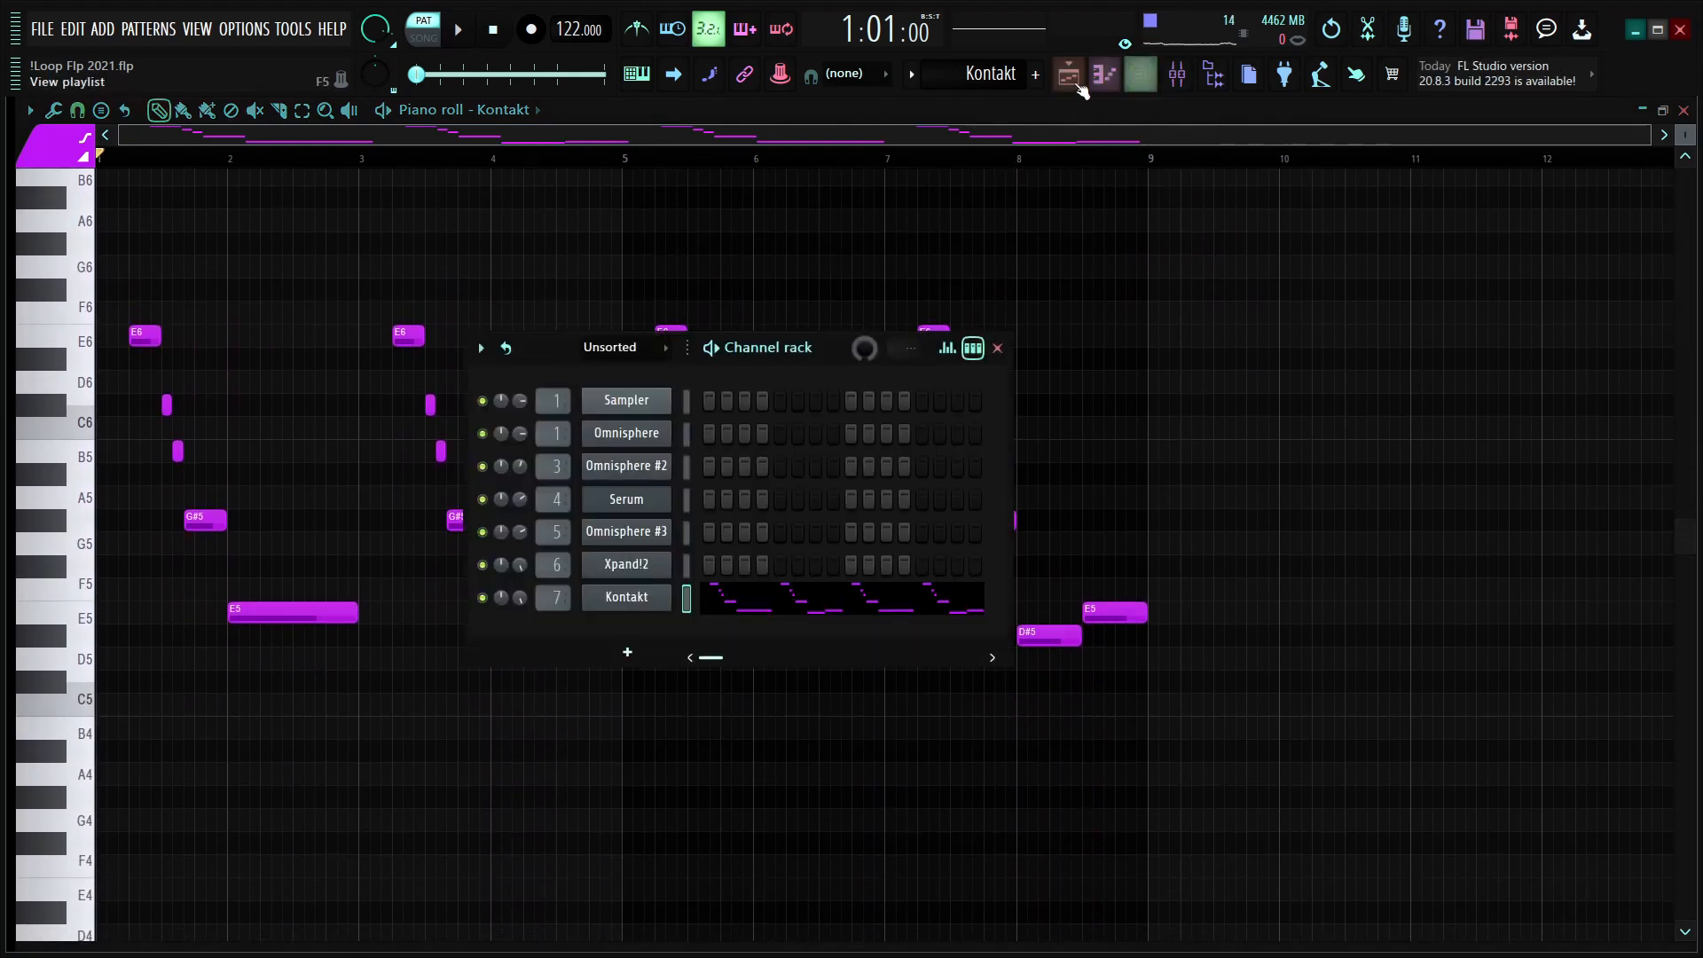
pyautogui.click(1191, 79)
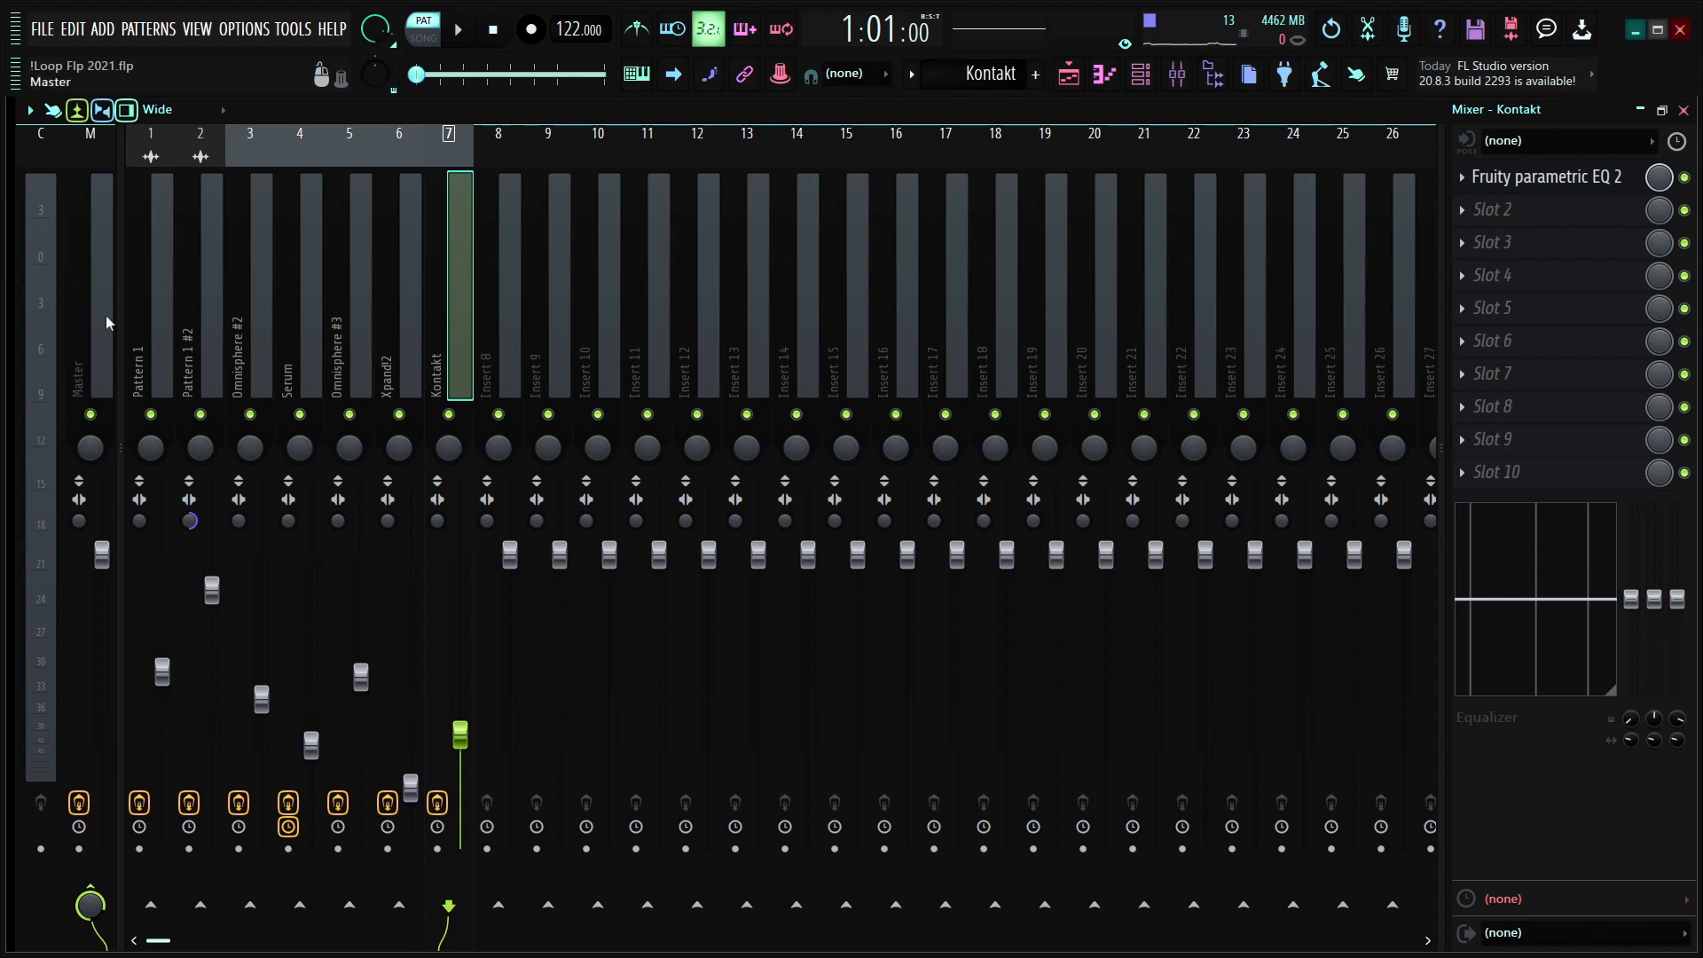
pyautogui.click(146, 305)
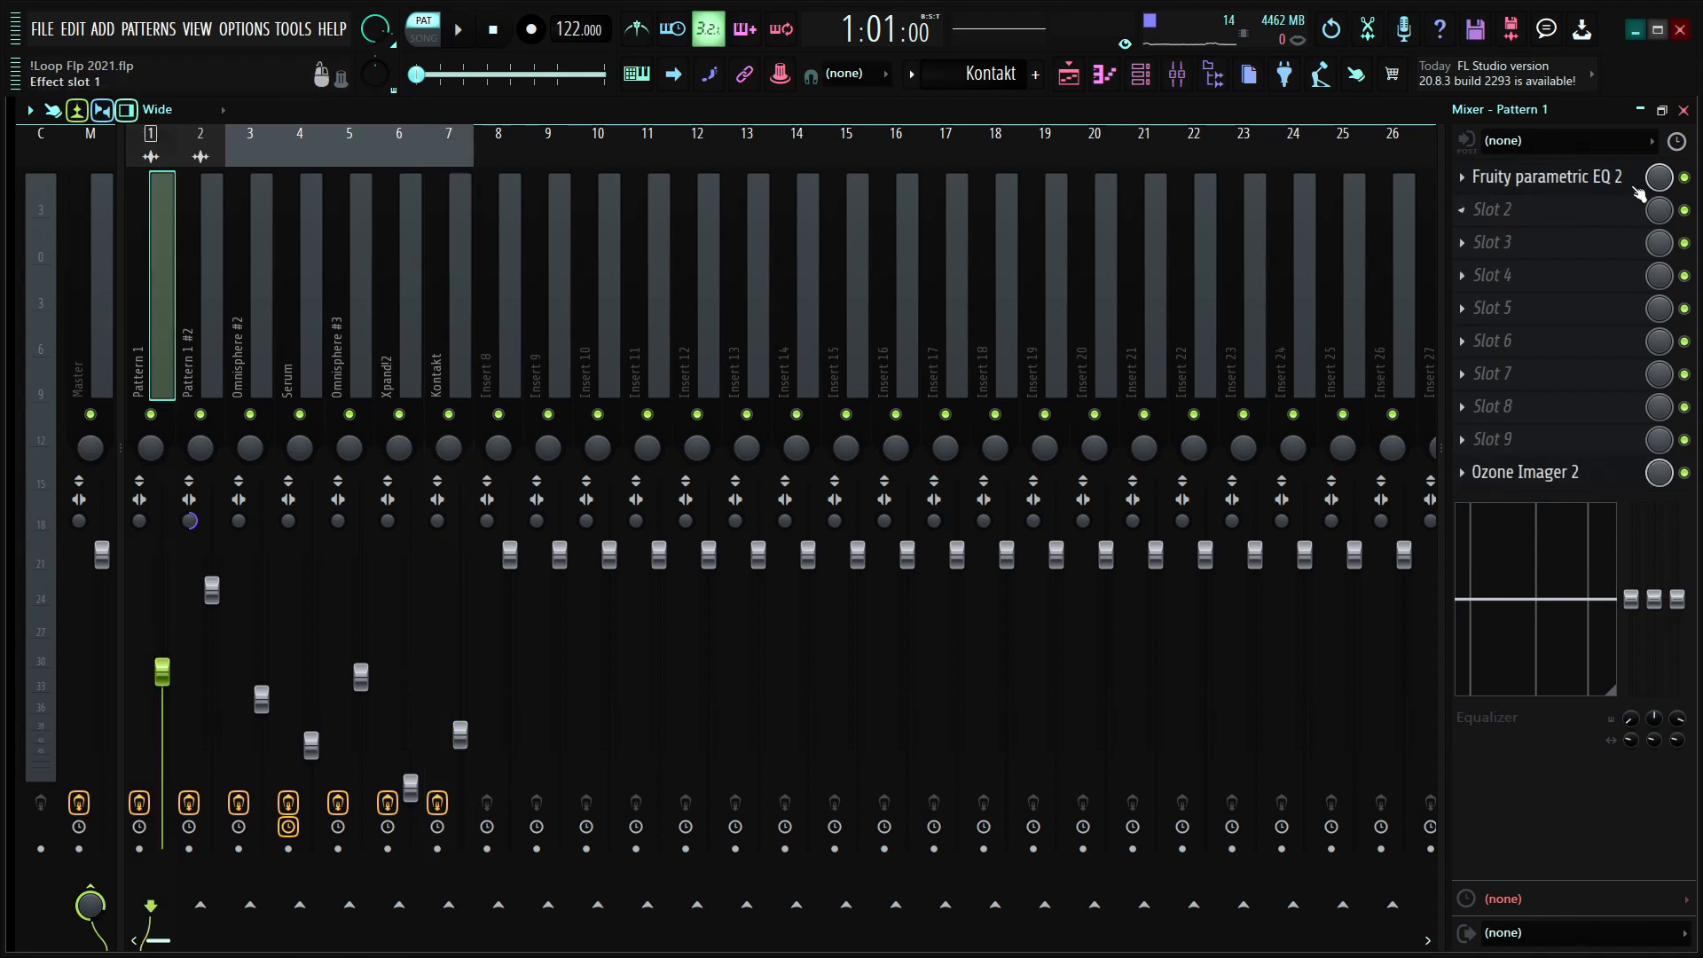
pyautogui.click(1498, 176)
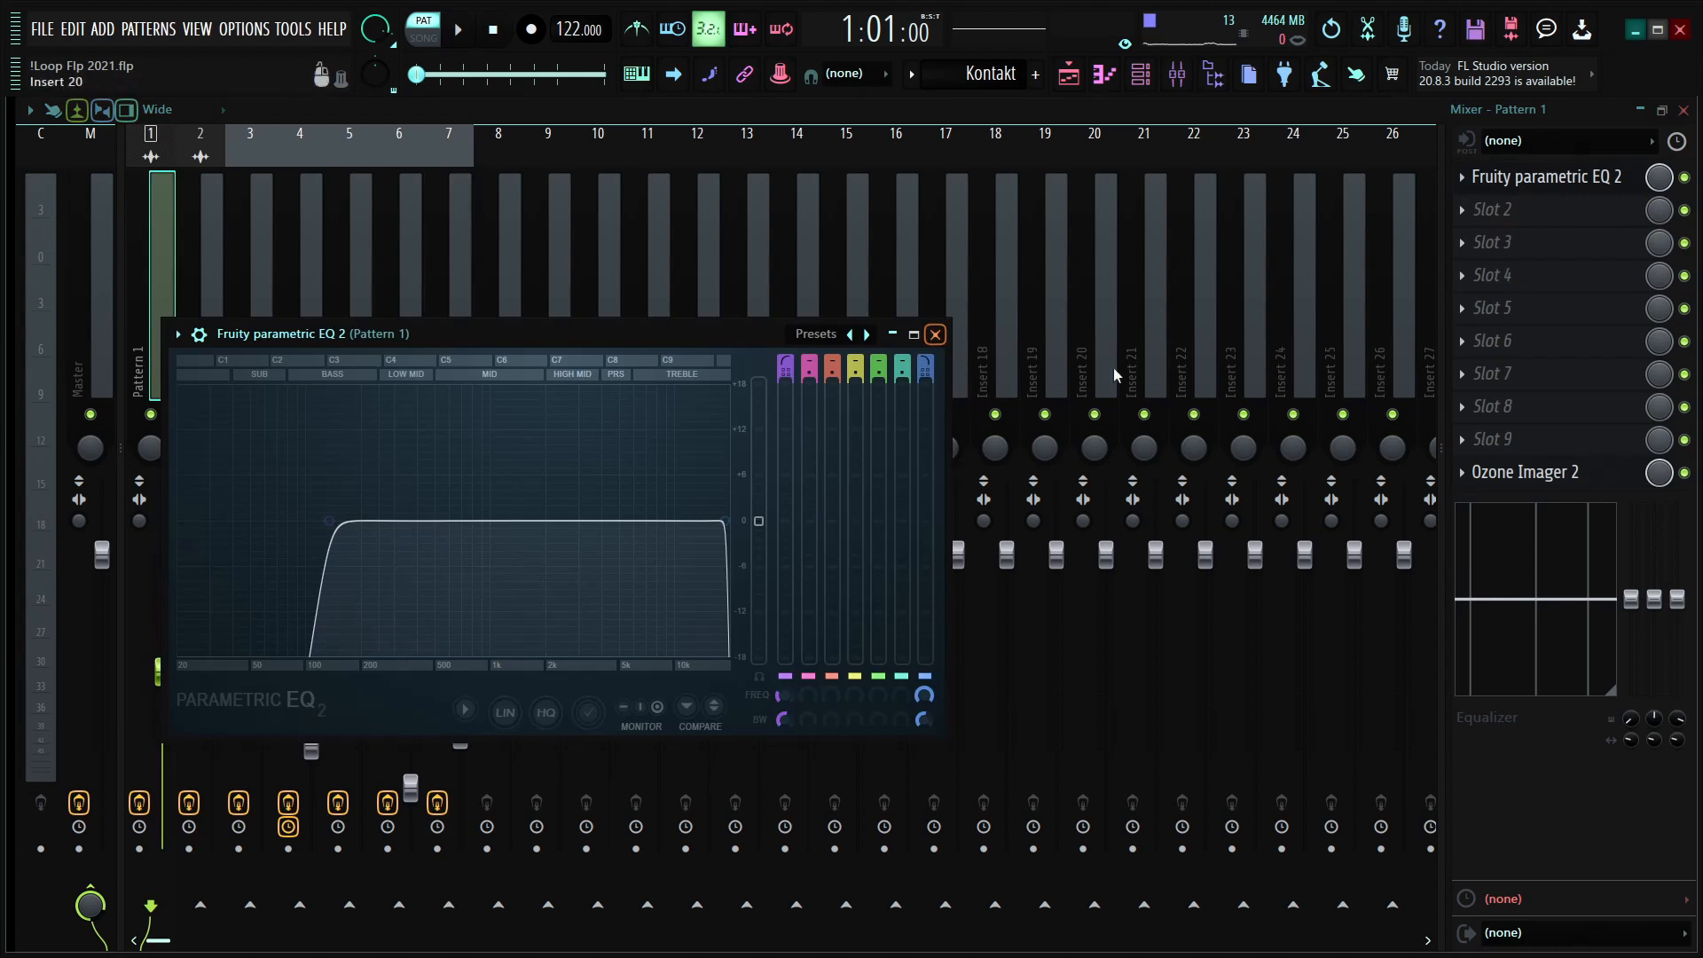
pyautogui.click(1525, 472)
pyautogui.click(935, 333)
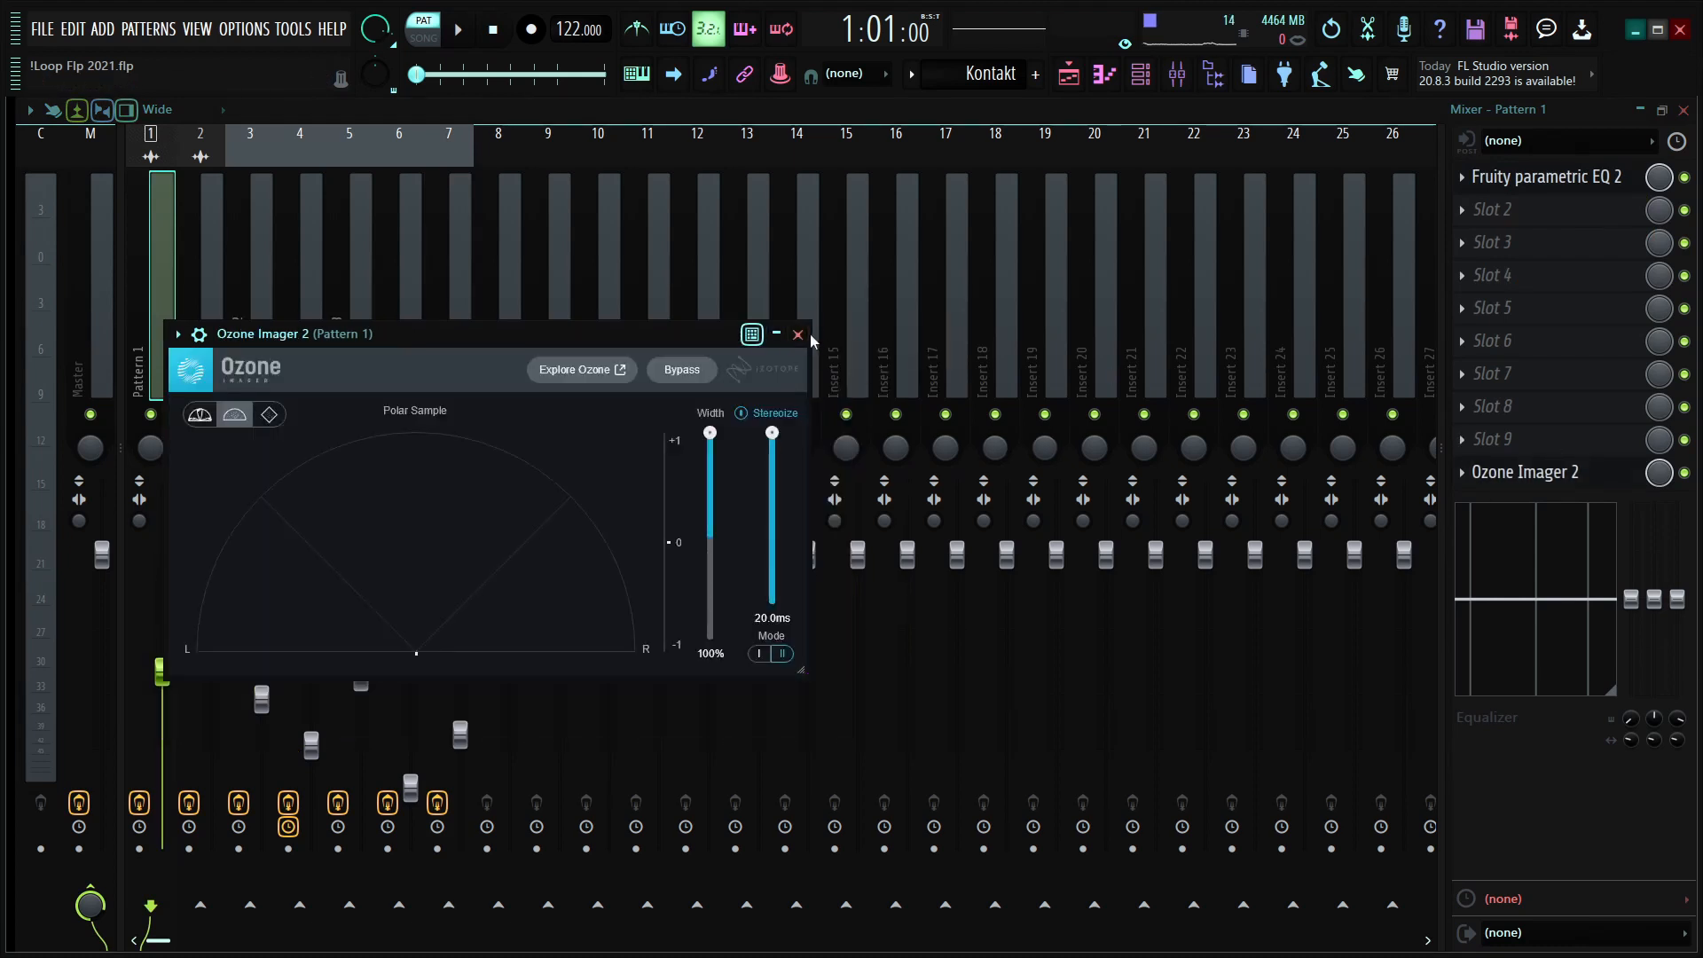
pyautogui.click(798, 335)
# Step: Examine the Fruity parametric EQ 2 curve and Fruity Reeverb 2 settings on the Pattern 1 #2 mixer track
pyautogui.click(202, 308)
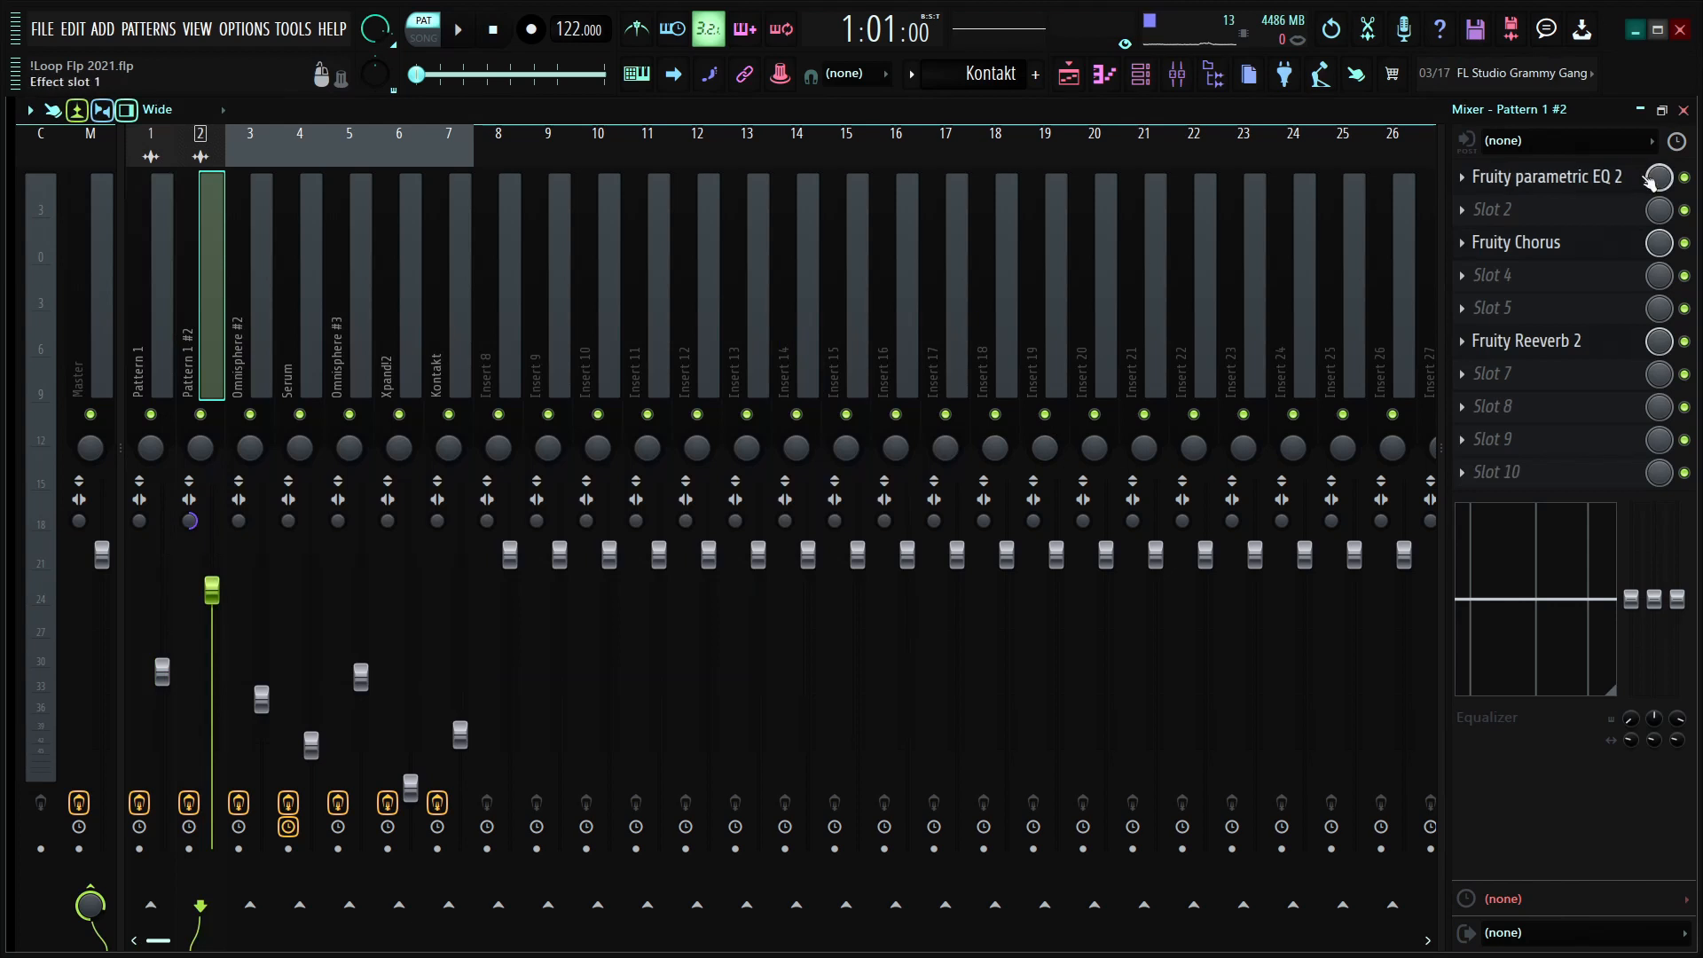
pyautogui.click(1508, 177)
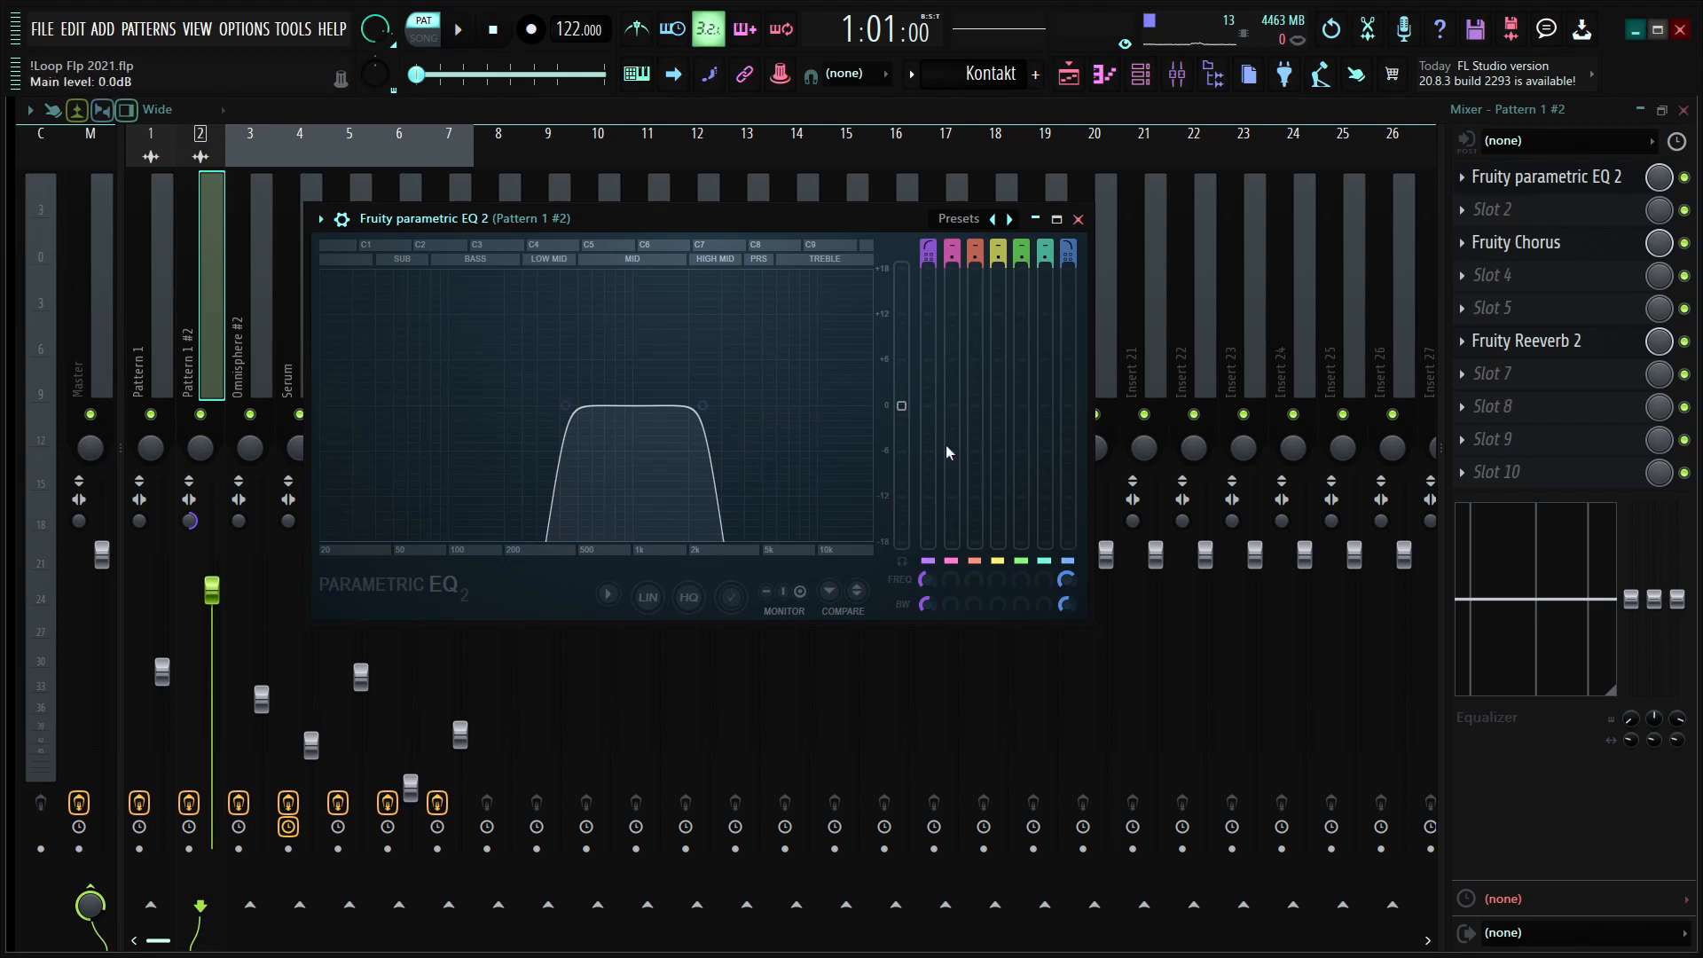
pyautogui.click(1082, 224)
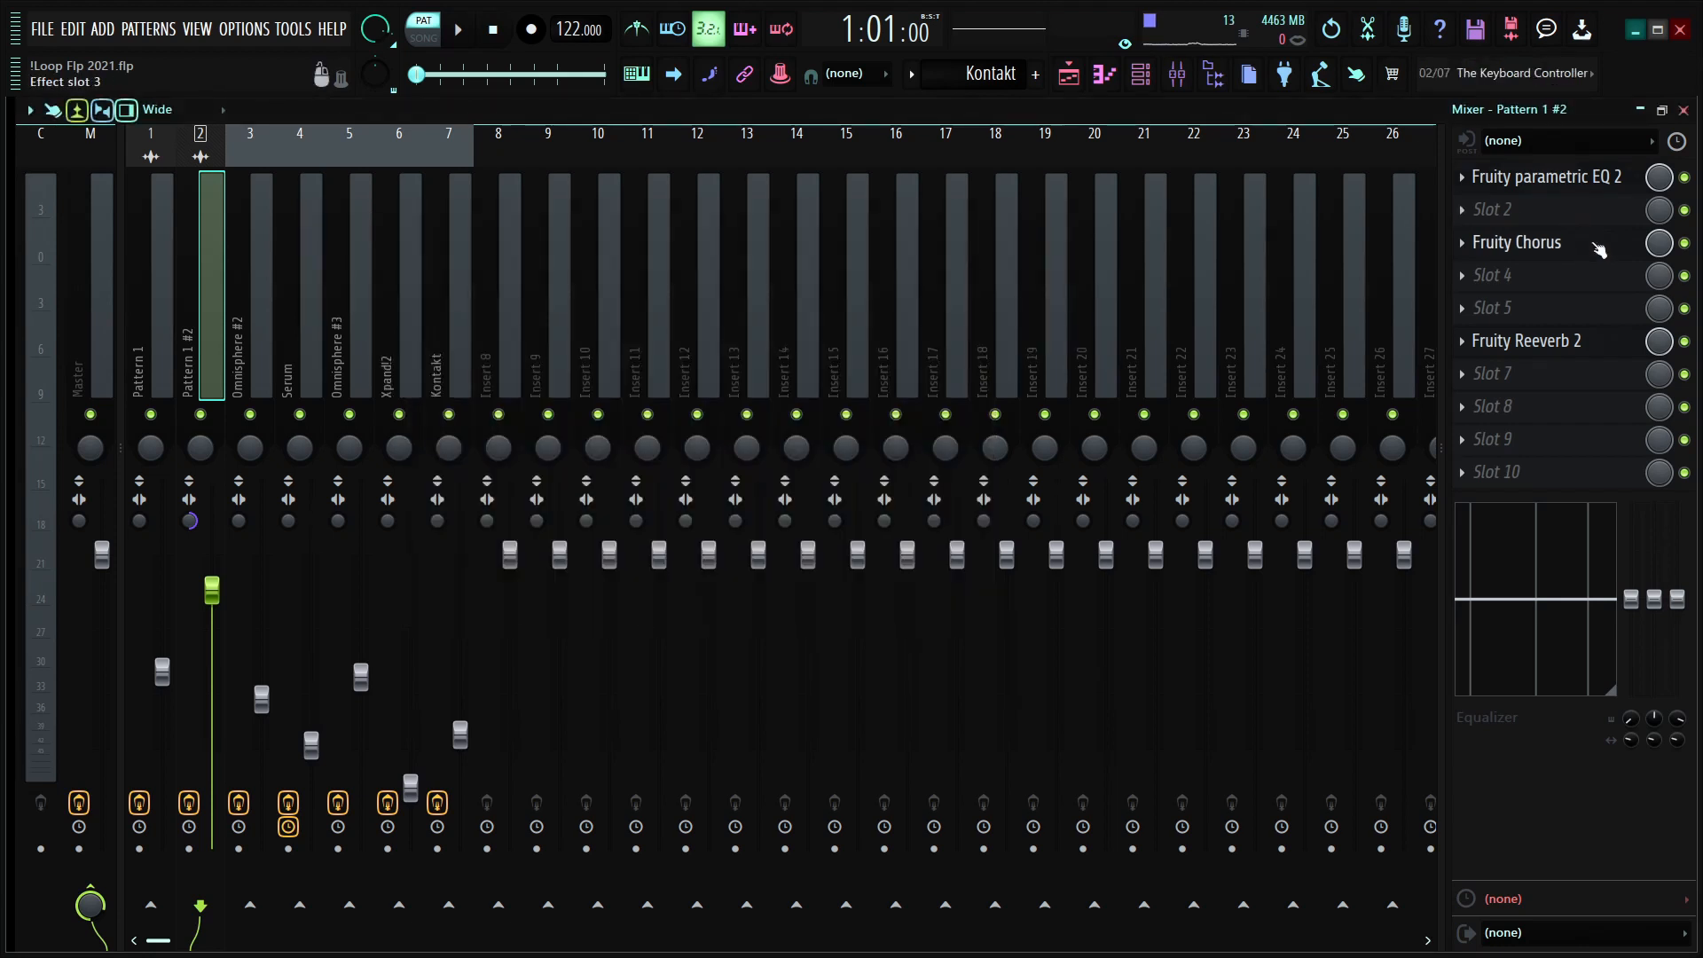
pyautogui.click(1598, 350)
pyautogui.moveTo(497, 276); pyautogui.dragTo(630, 291)
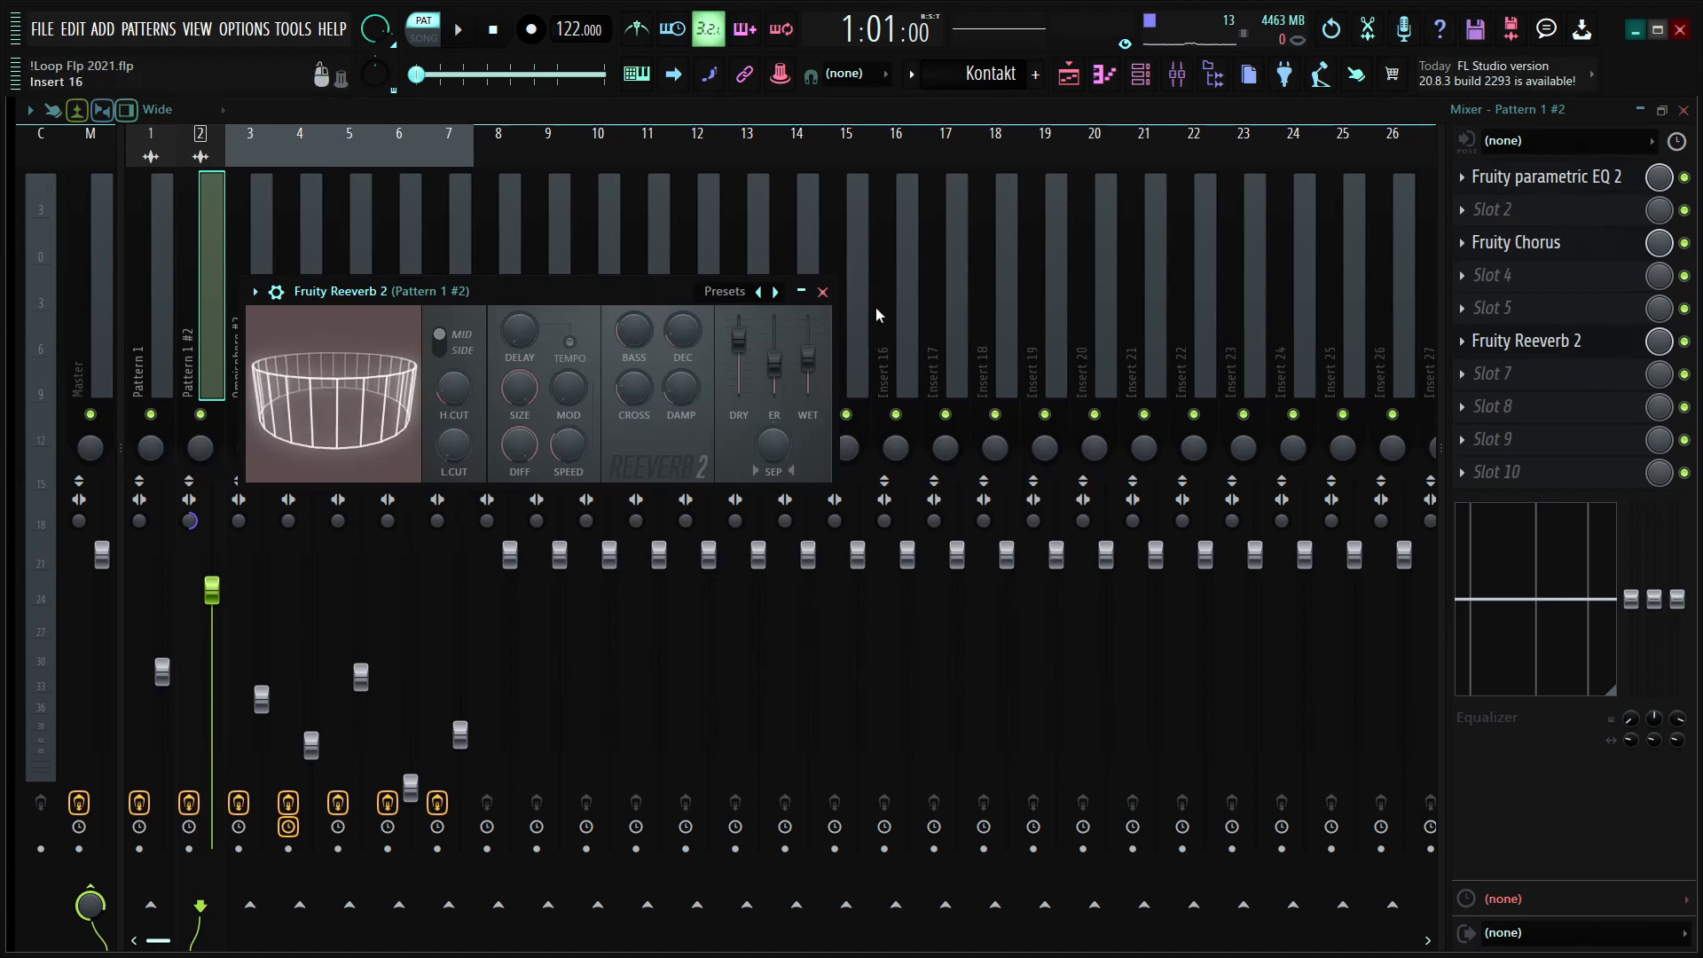
pyautogui.click(822, 292)
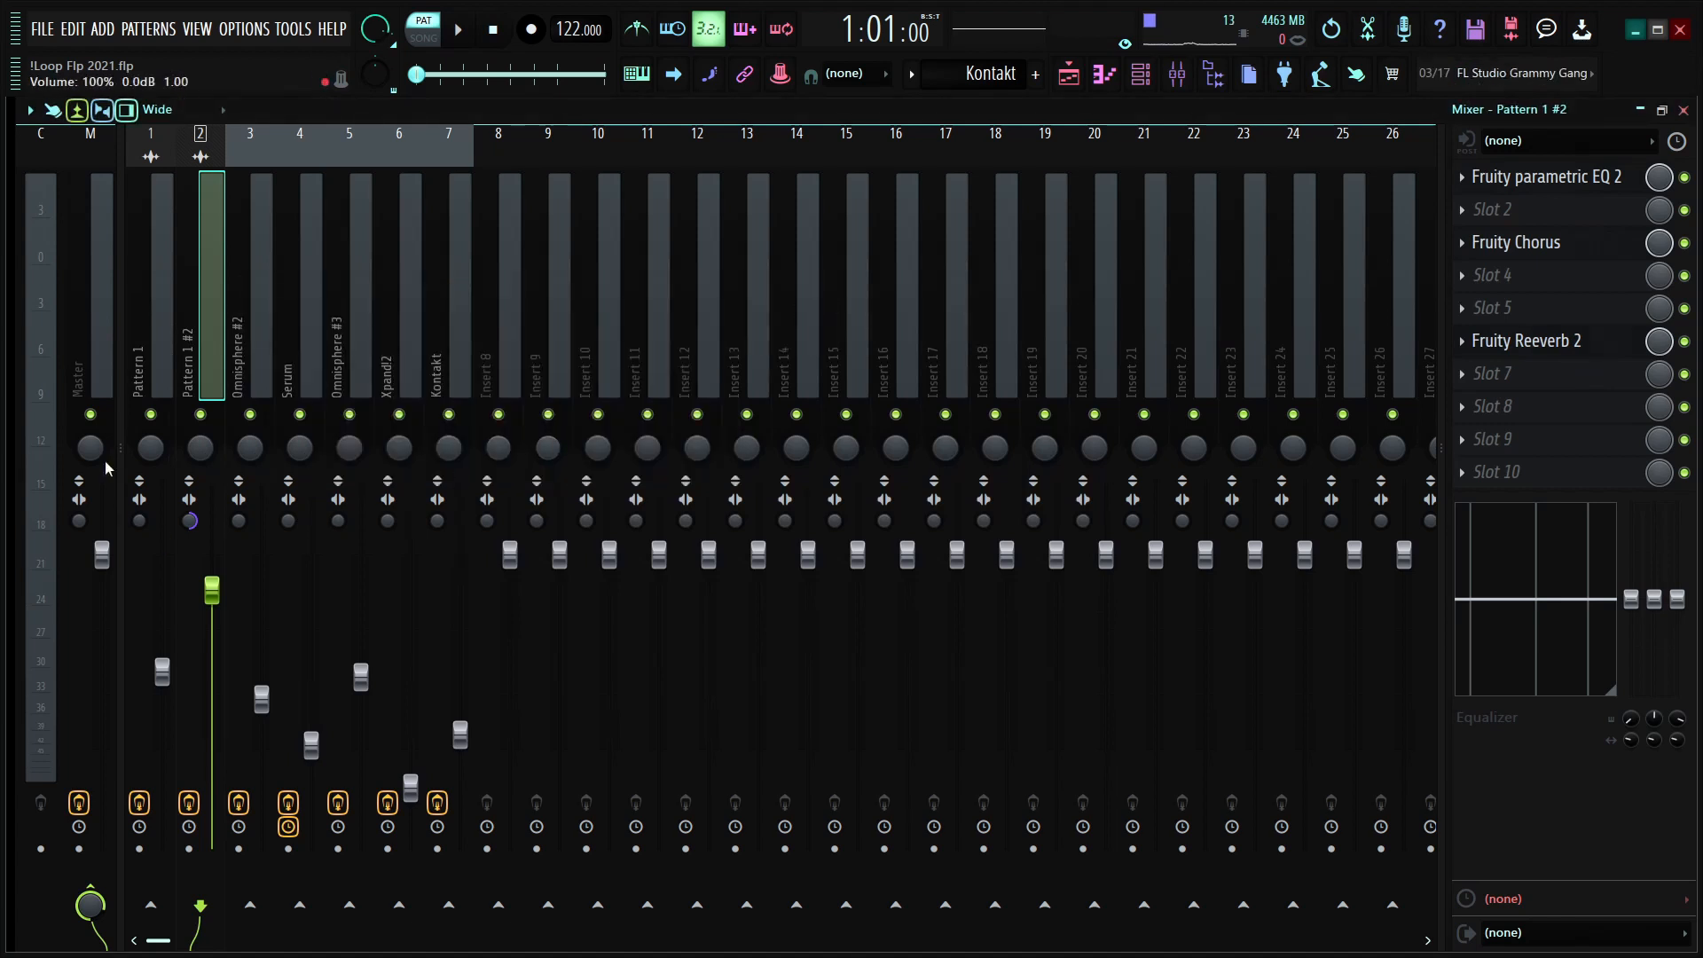
# Step: Examine the Fruity parametric EQ 2 curve and Fruity Delay 3 settings on the Omnisphere #2 mixer track
pyautogui.click(246, 271)
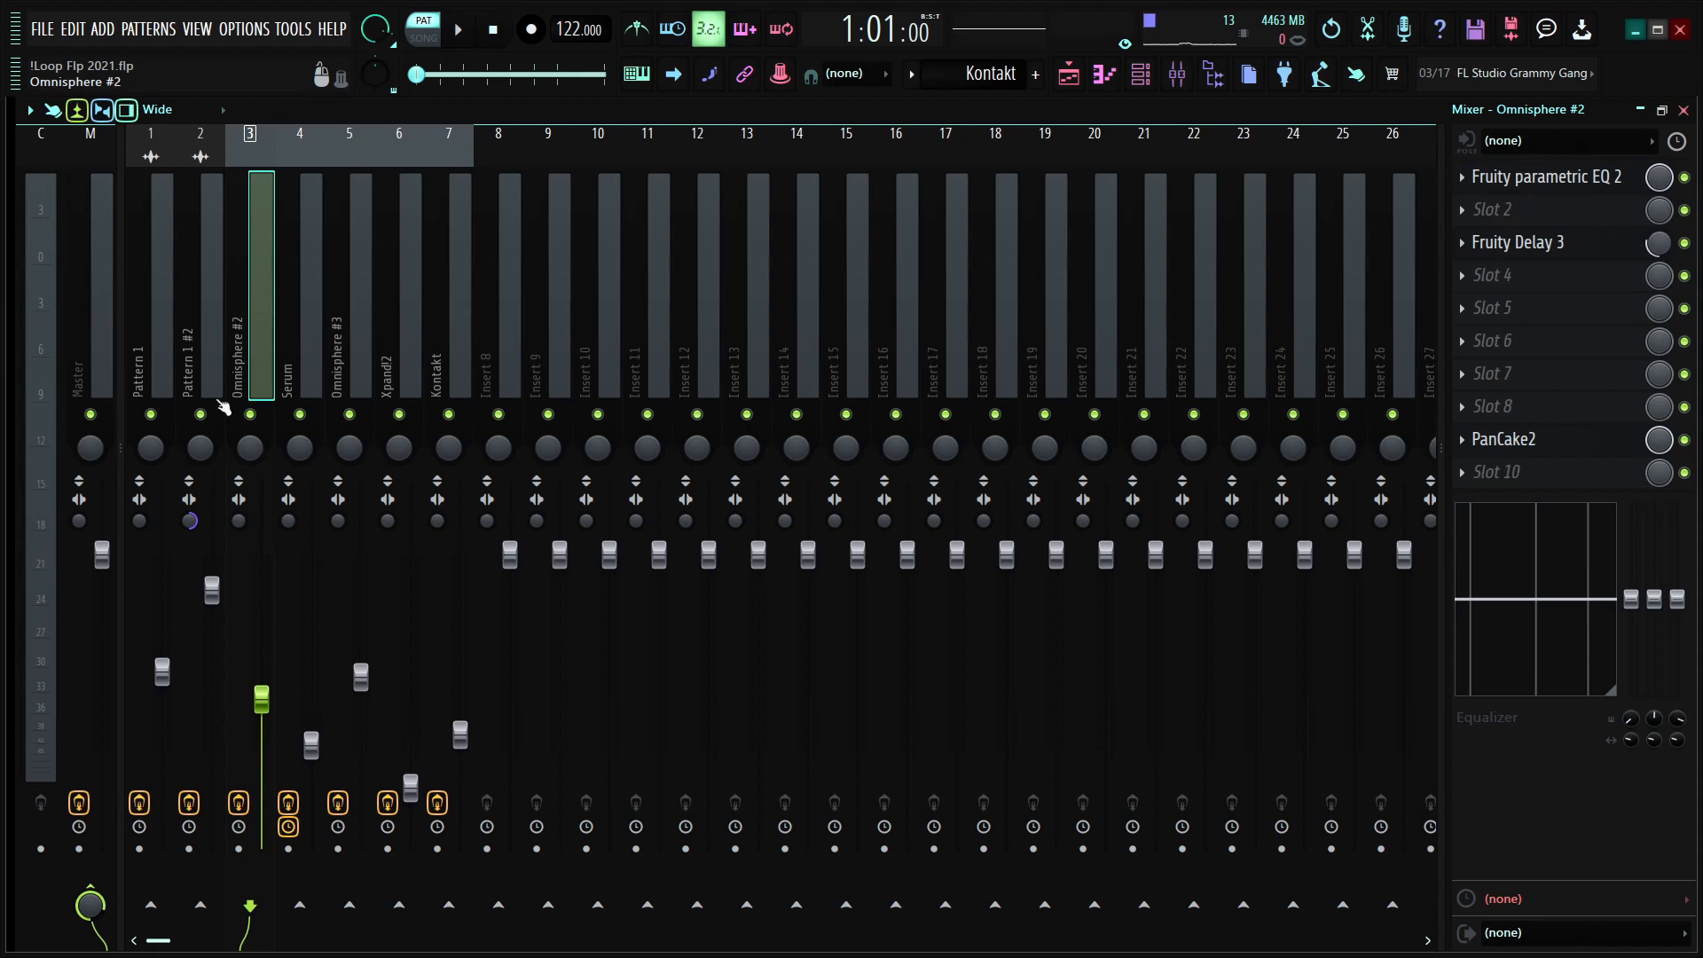
pyautogui.click(1547, 177)
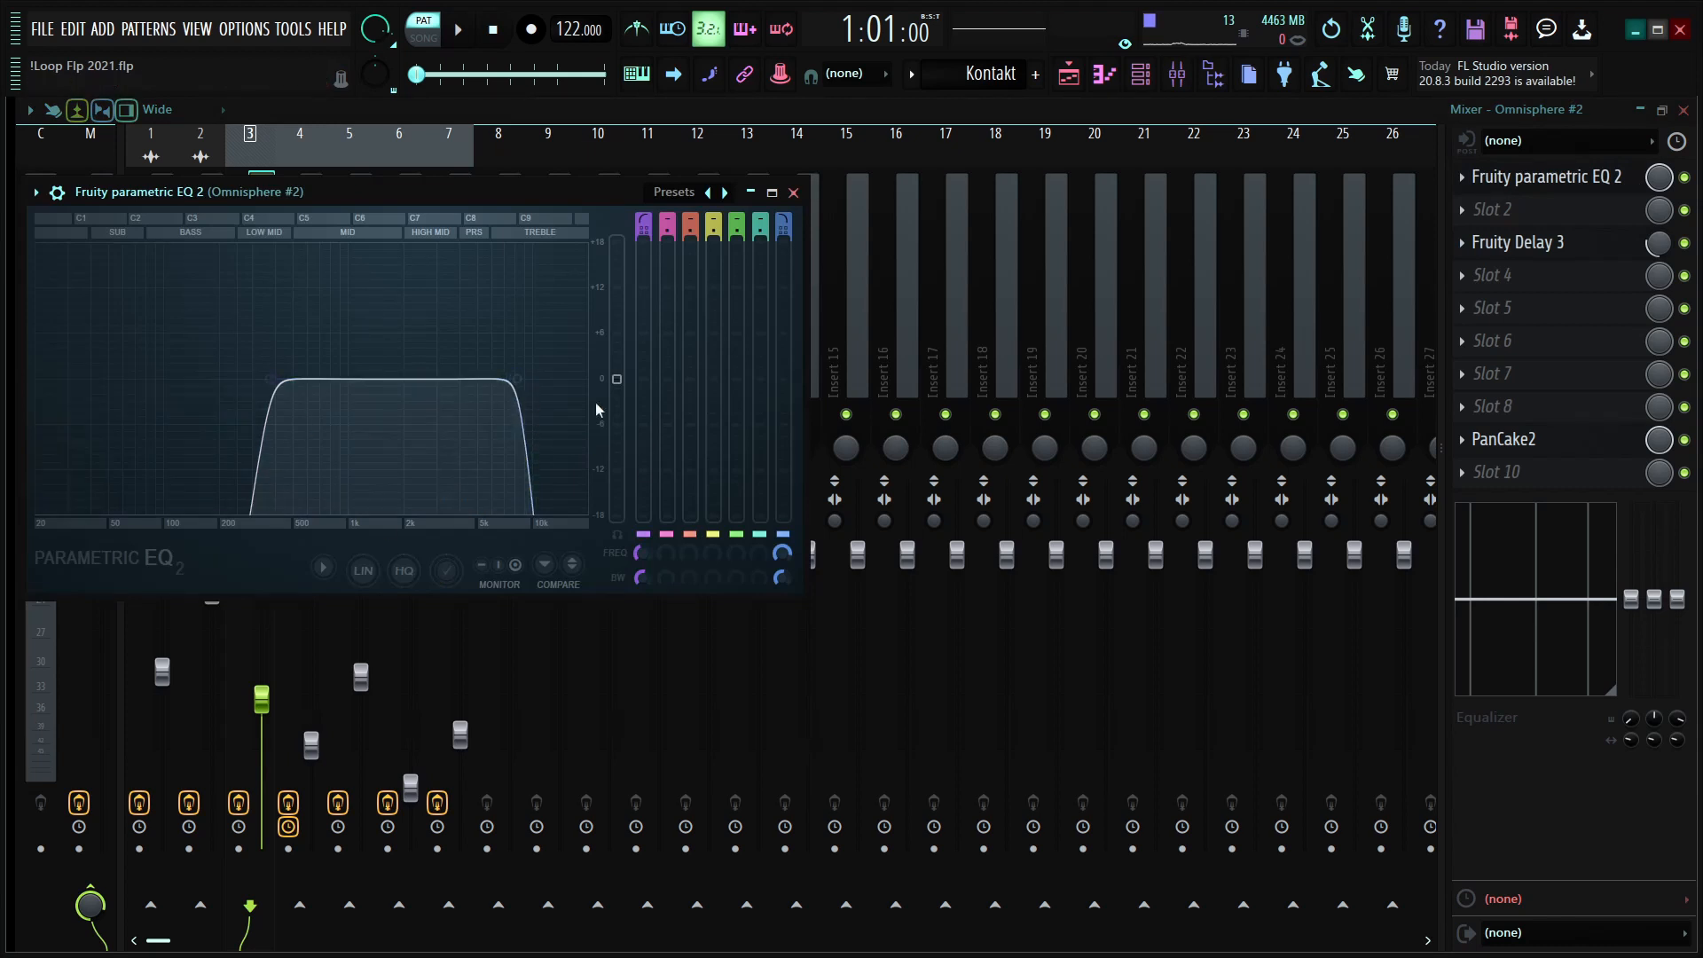
pyautogui.click(794, 191)
pyautogui.click(1603, 246)
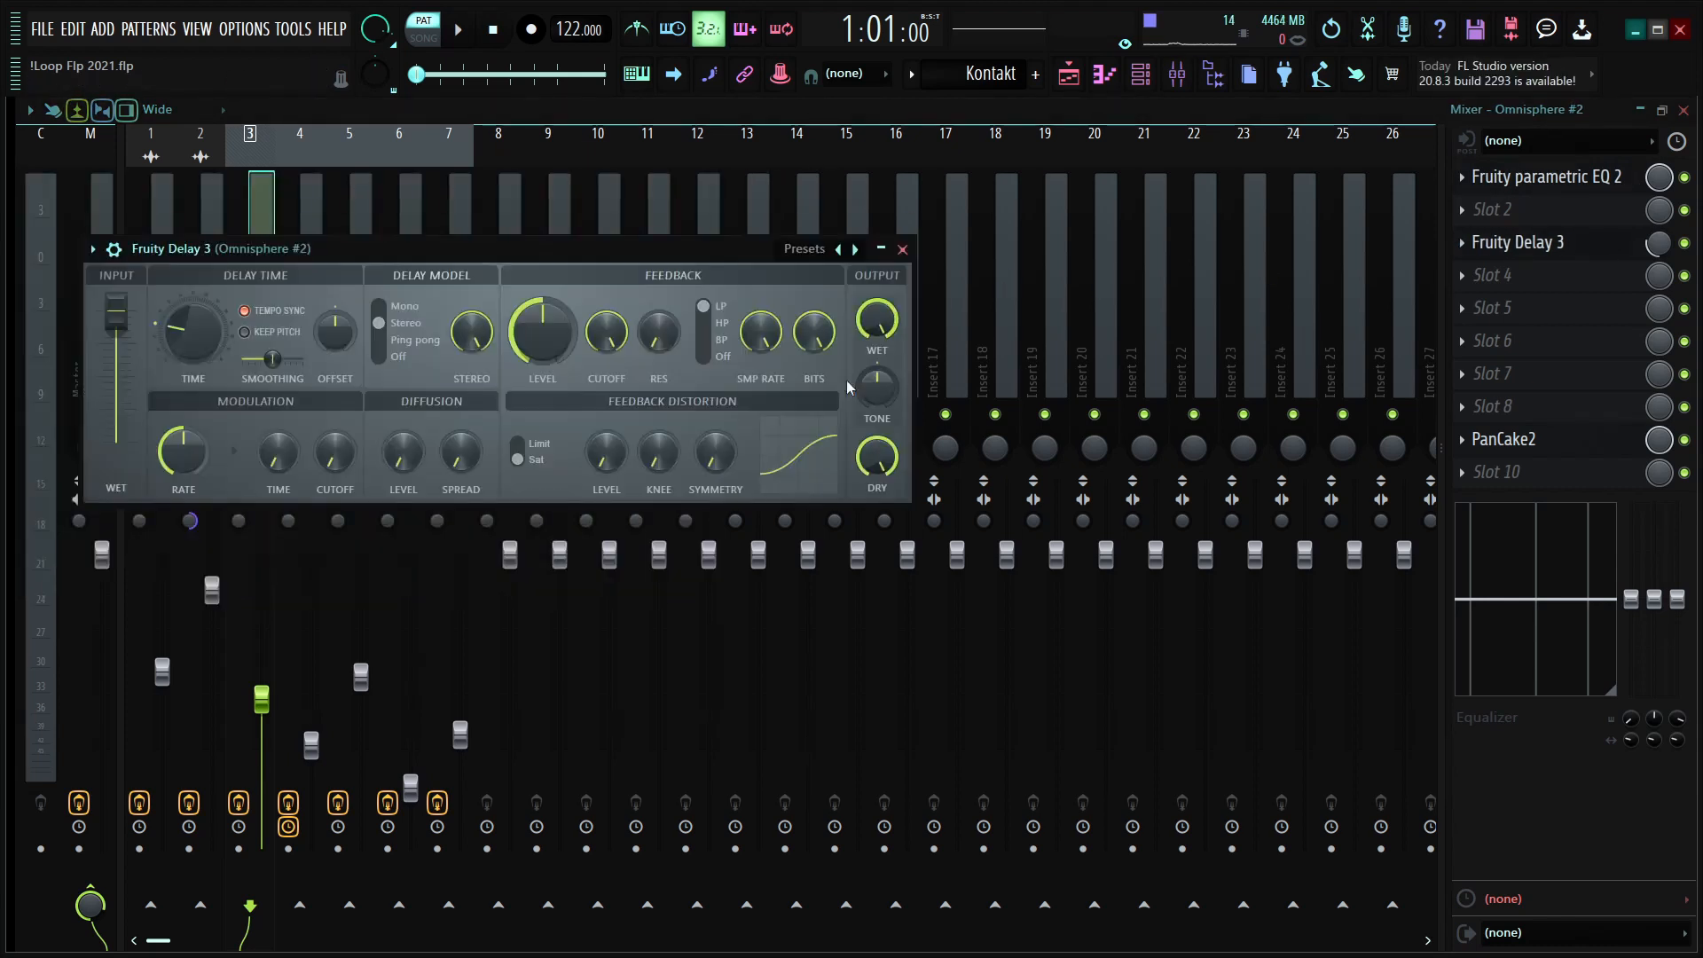
pyautogui.moveTo(696, 256); pyautogui.dragTo(742, 293)
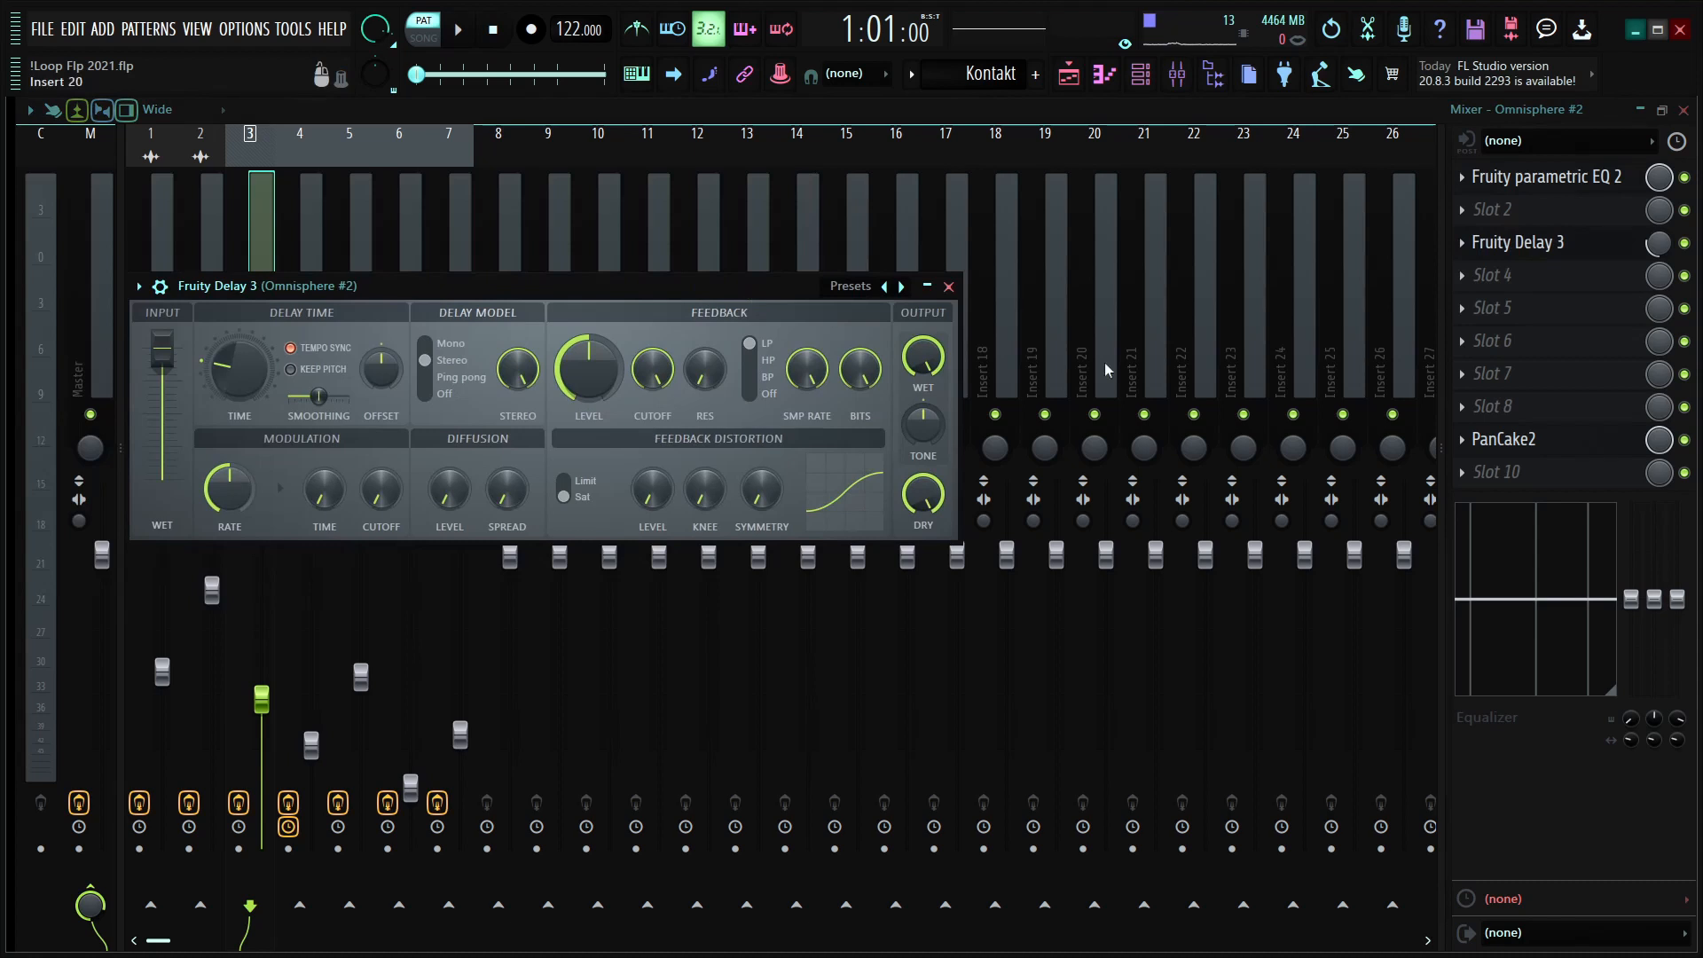
pyautogui.click(948, 286)
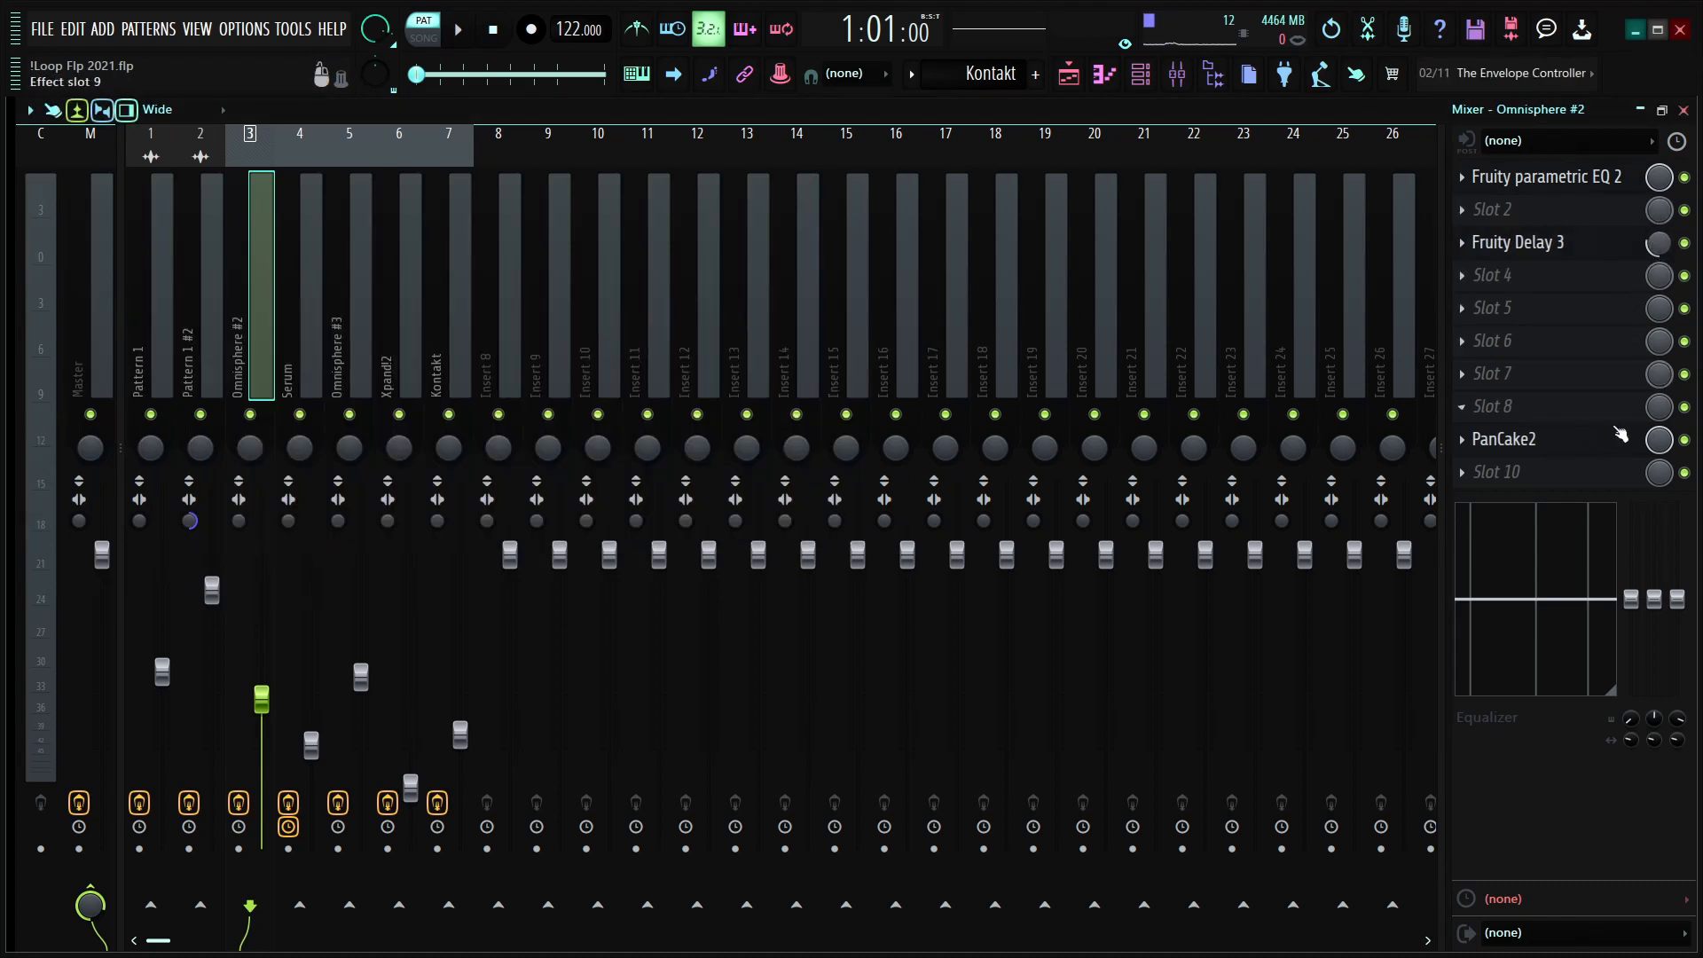
# Step: View the PanCake2 panning curve on the Omnisphere #2 track and check the stereo separation of the Pattern 1 #2 track
pyautogui.click(1599, 448)
pyautogui.moveTo(287, 190); pyautogui.dragTo(409, 195)
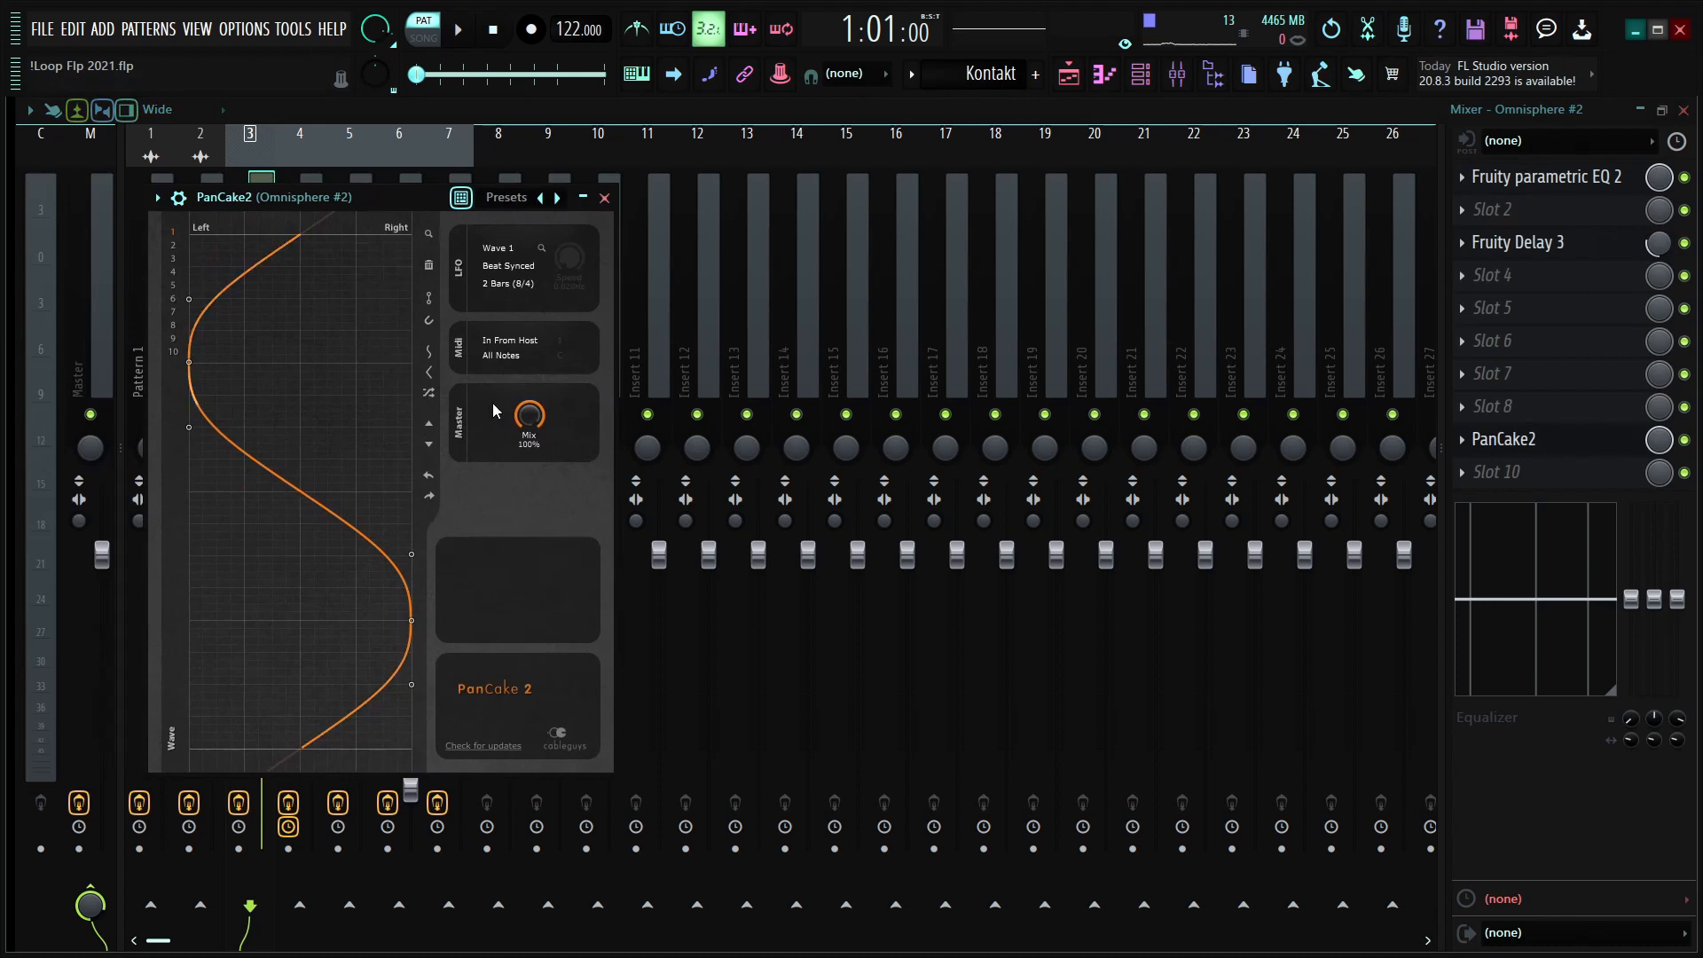
pyautogui.click(607, 199)
pyautogui.click(191, 318)
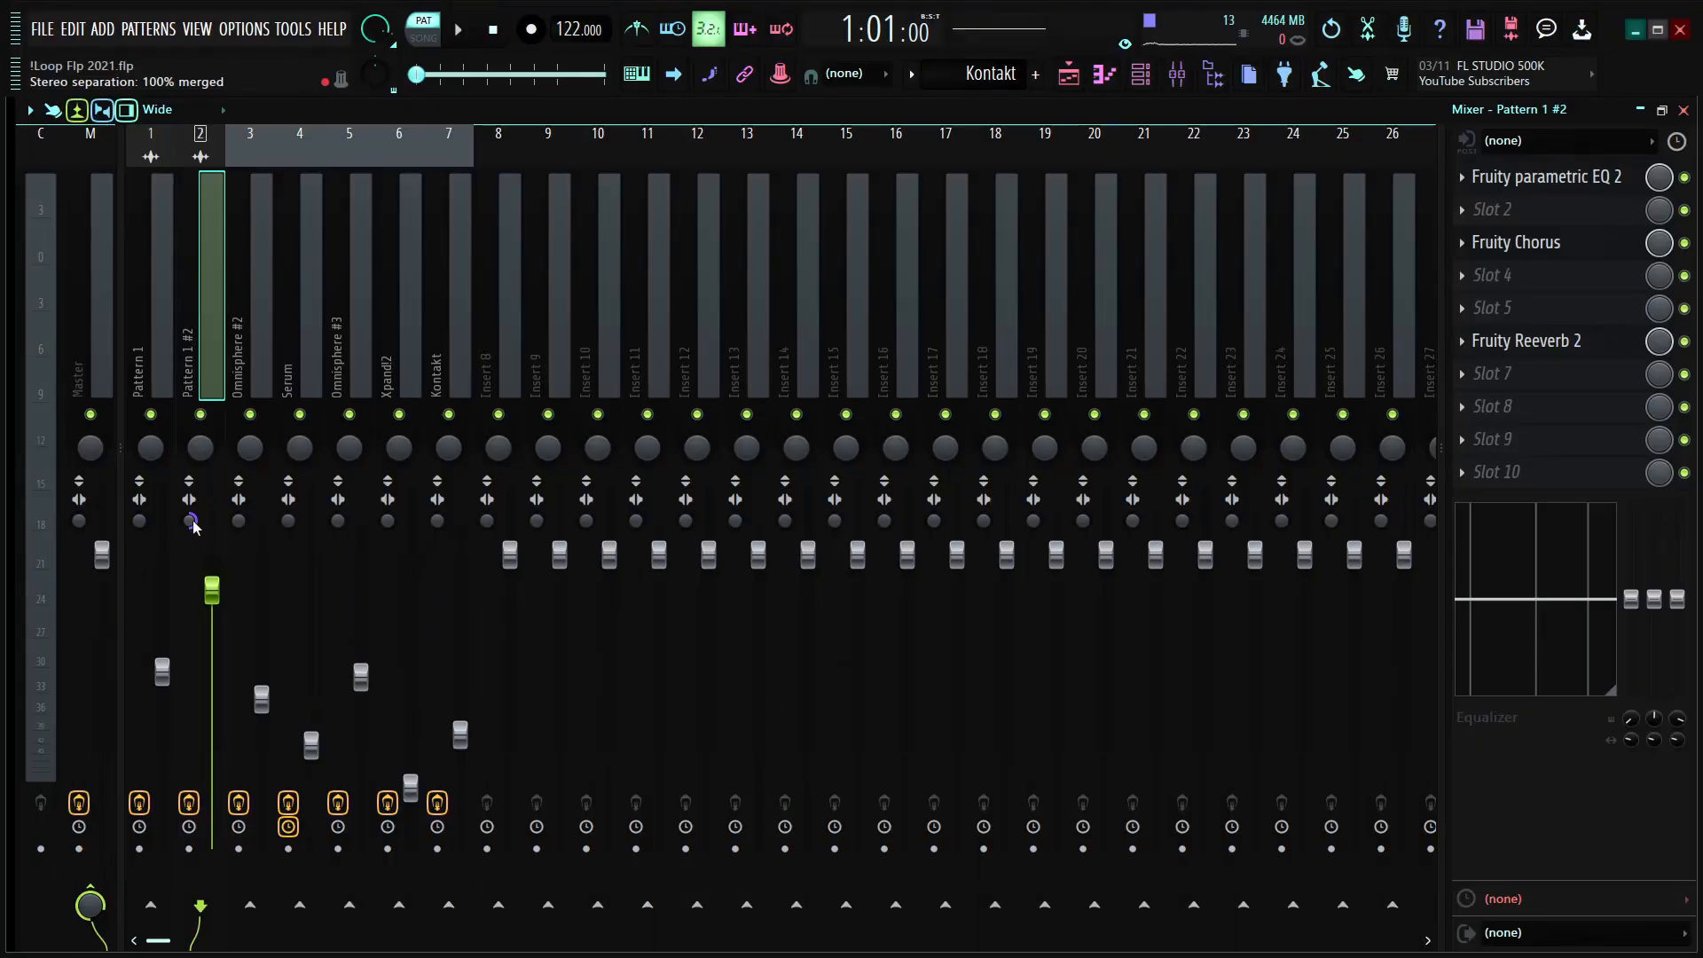
# Step: Examine the Fruity parametric EQ 2 curve and Ozone Imager 2 settings on the Serum mixer track
pyautogui.click(305, 273)
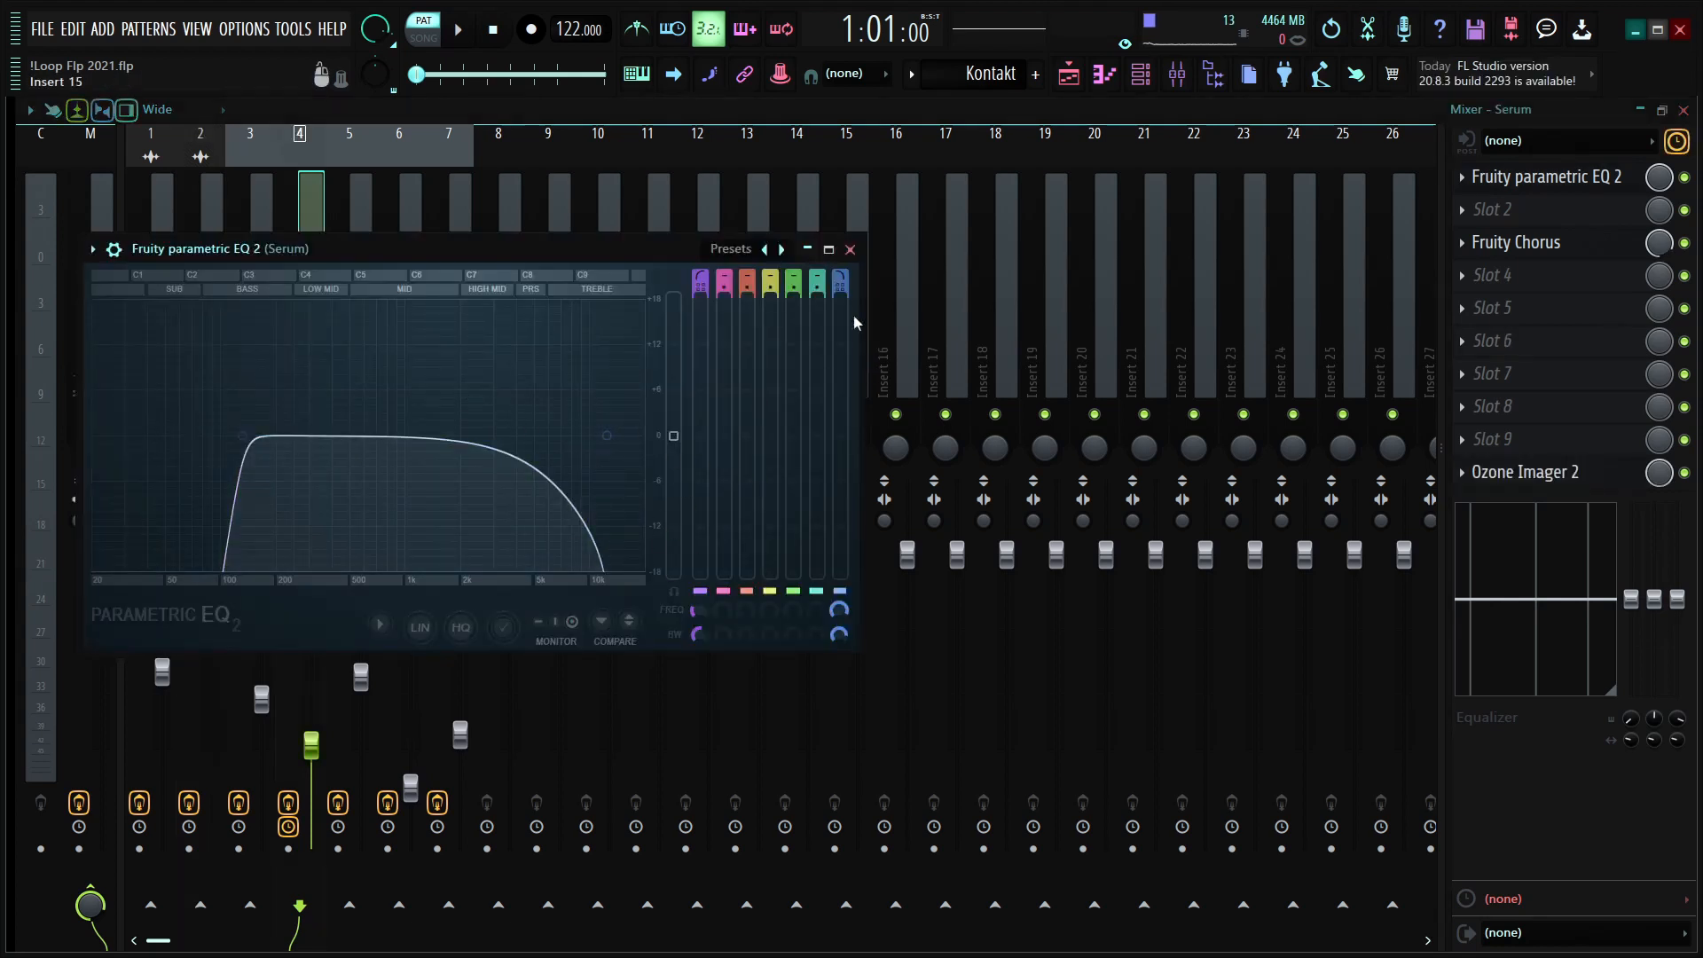
pyautogui.click(850, 249)
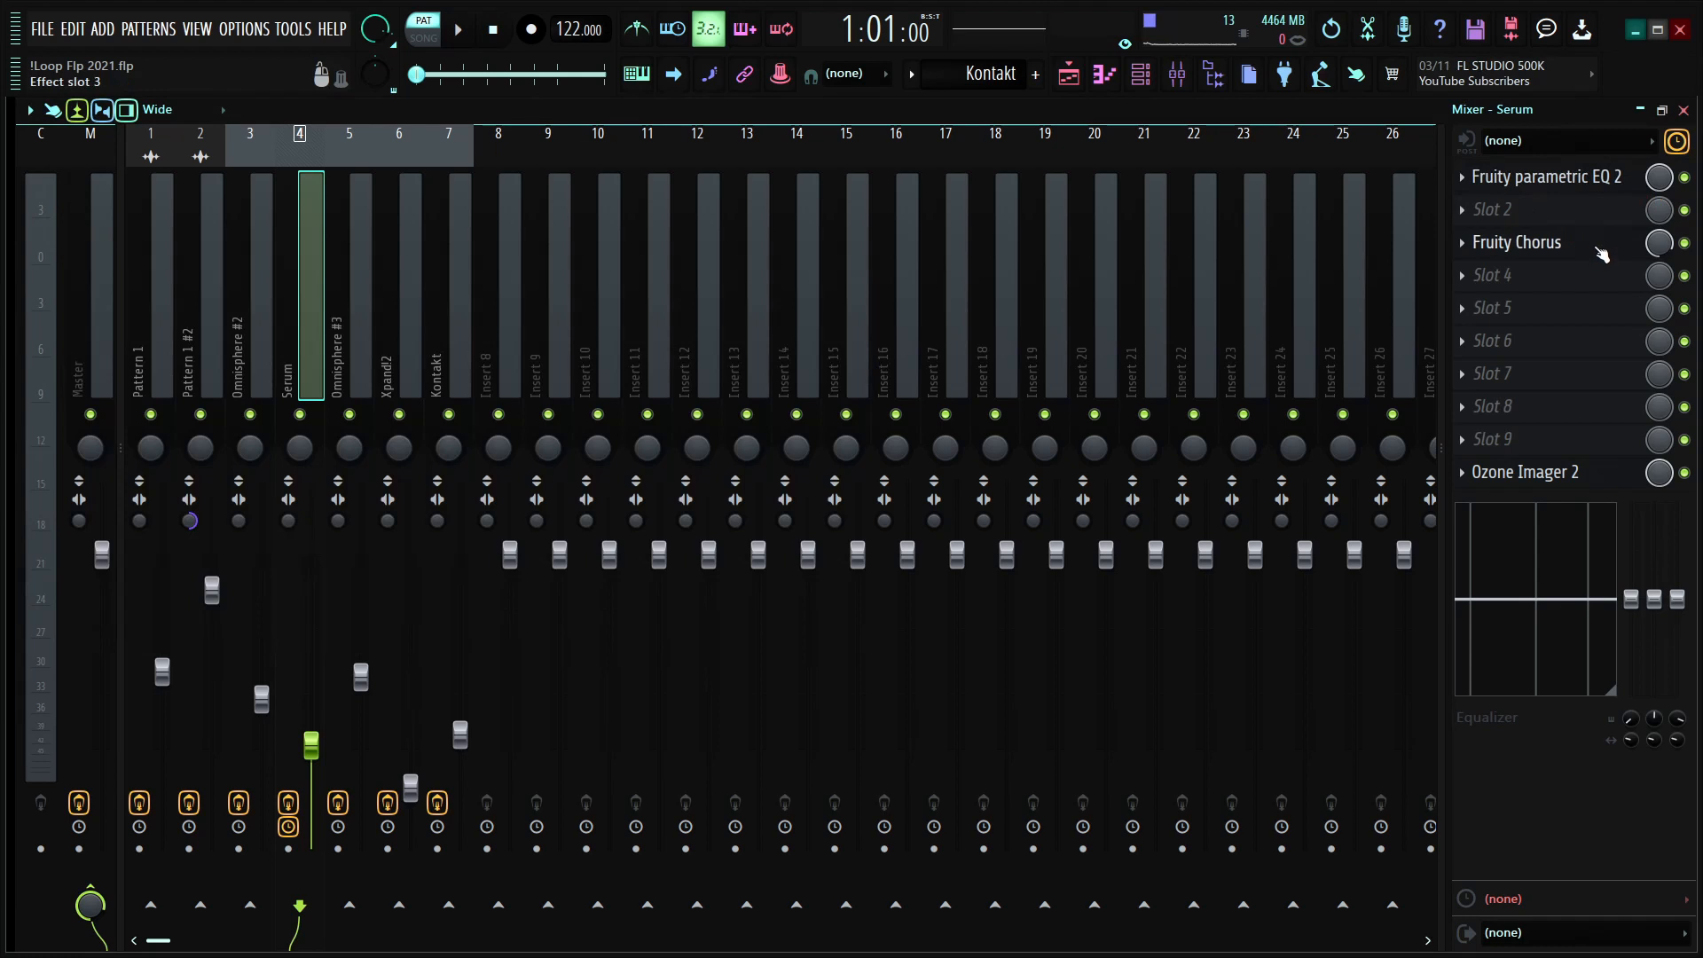
pyautogui.click(1607, 474)
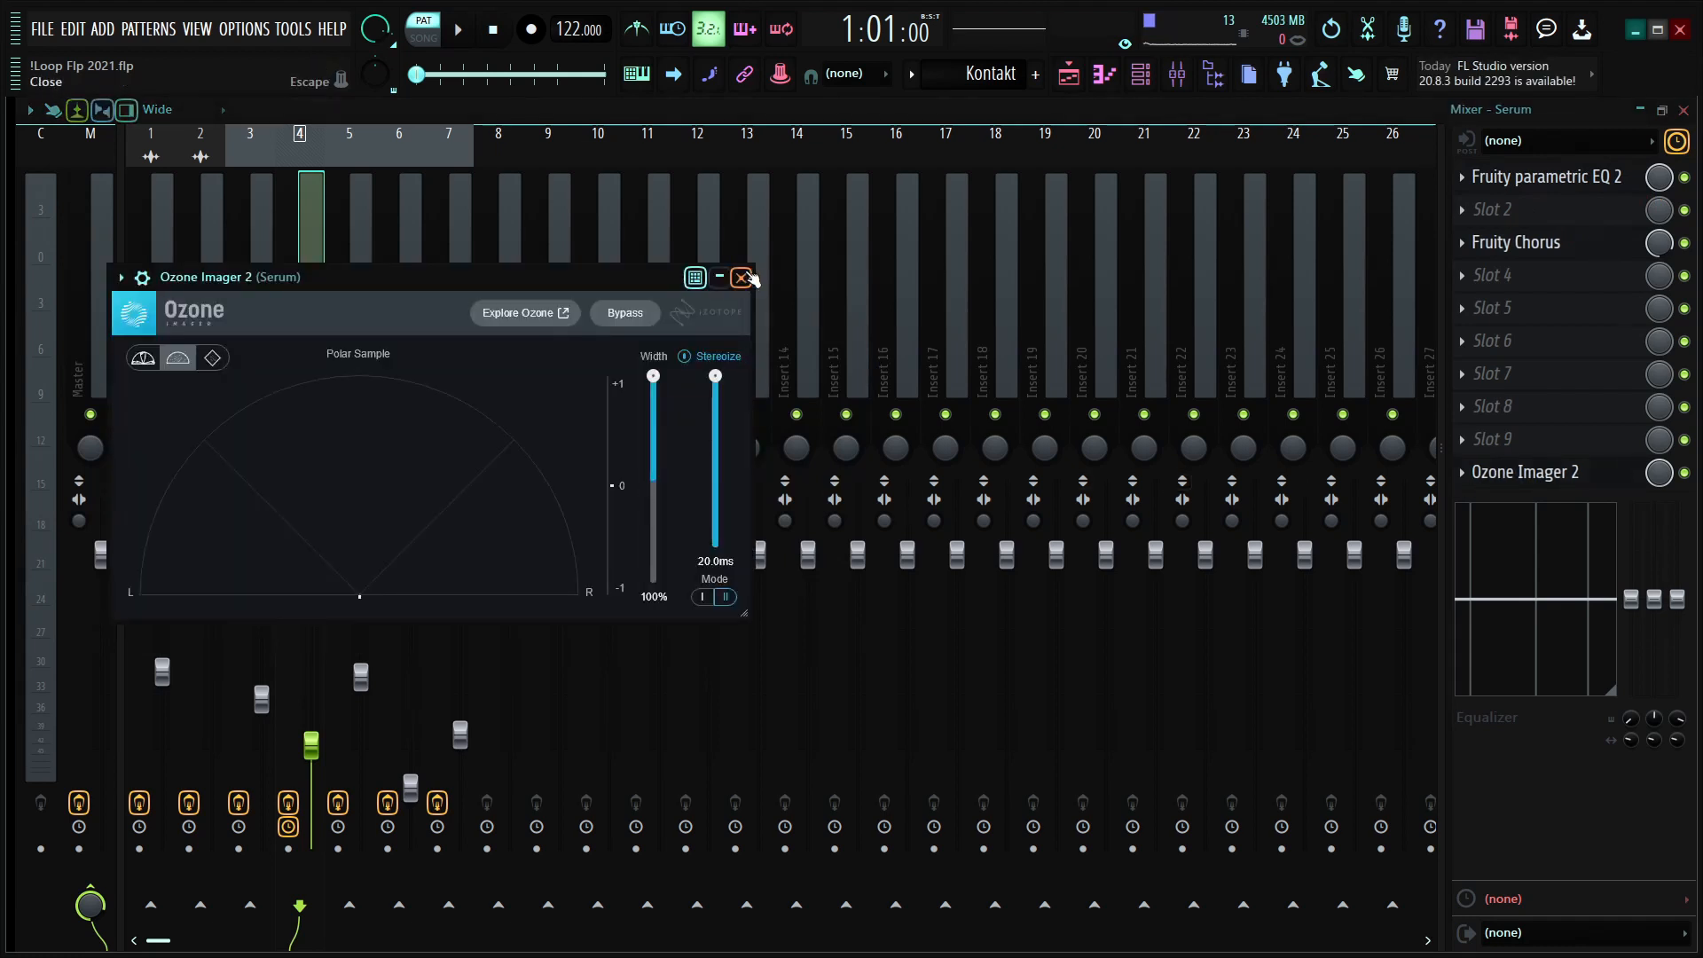
pyautogui.click(745, 279)
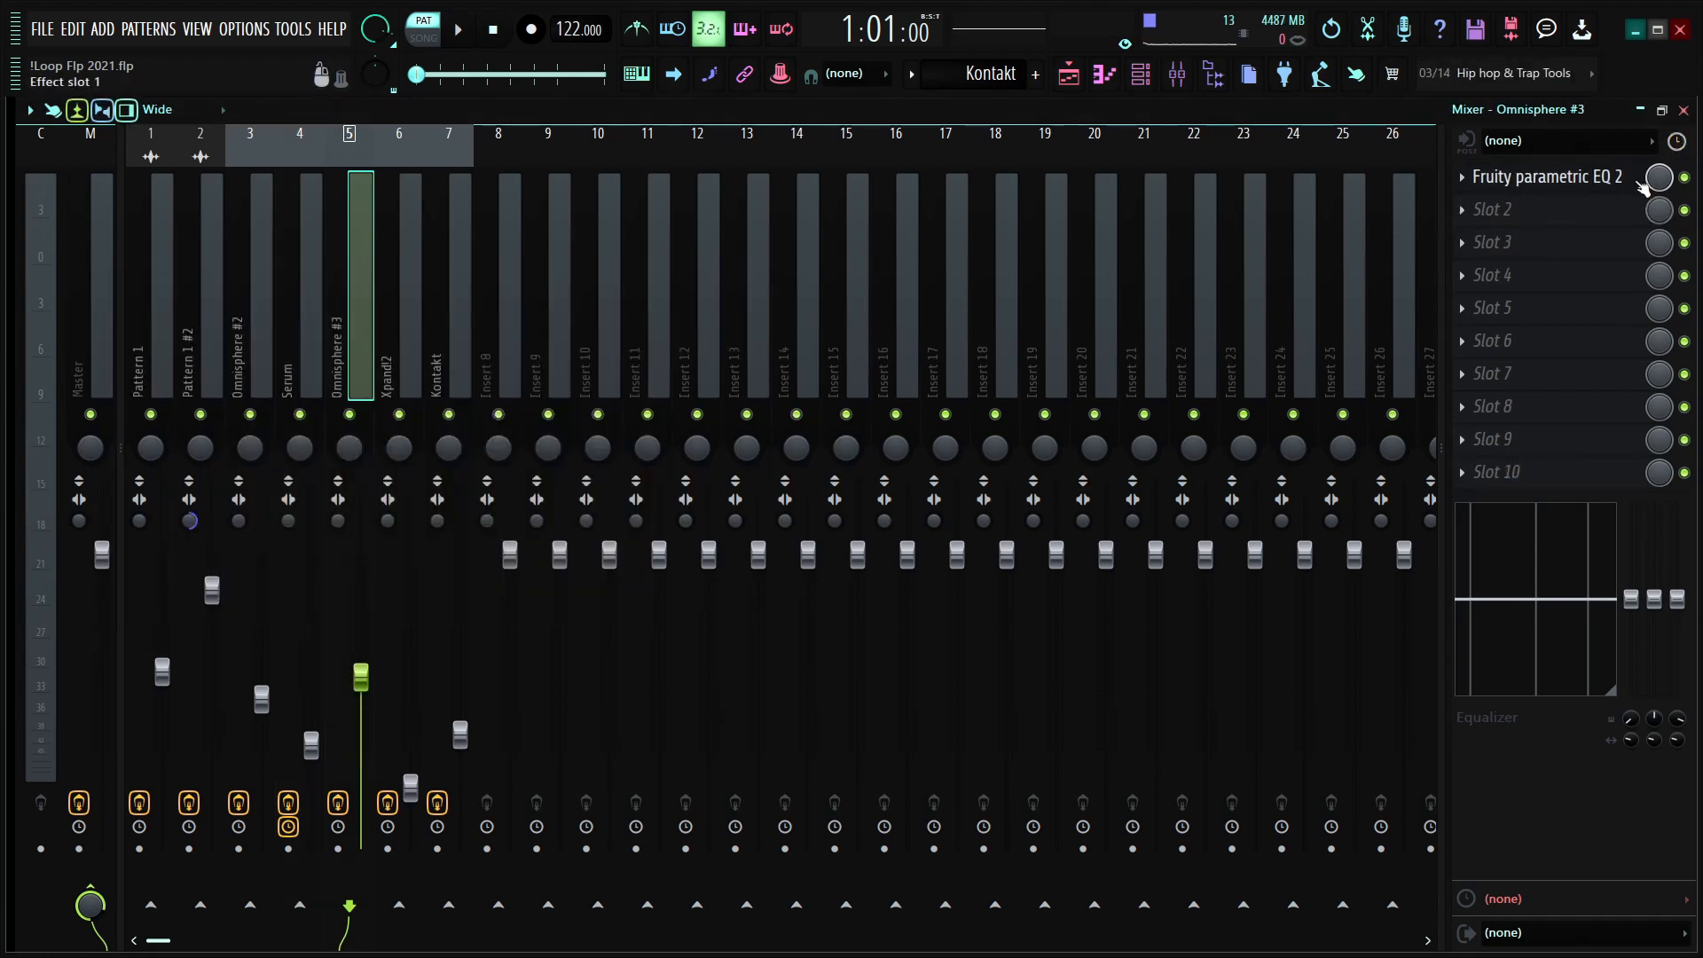
# Step: View the Fruity parametric EQ 2 curves on the Omnisphere #3 and Xpand!2 tracks, keeping the Xpand!2 fader in view
pyautogui.click(1637, 182)
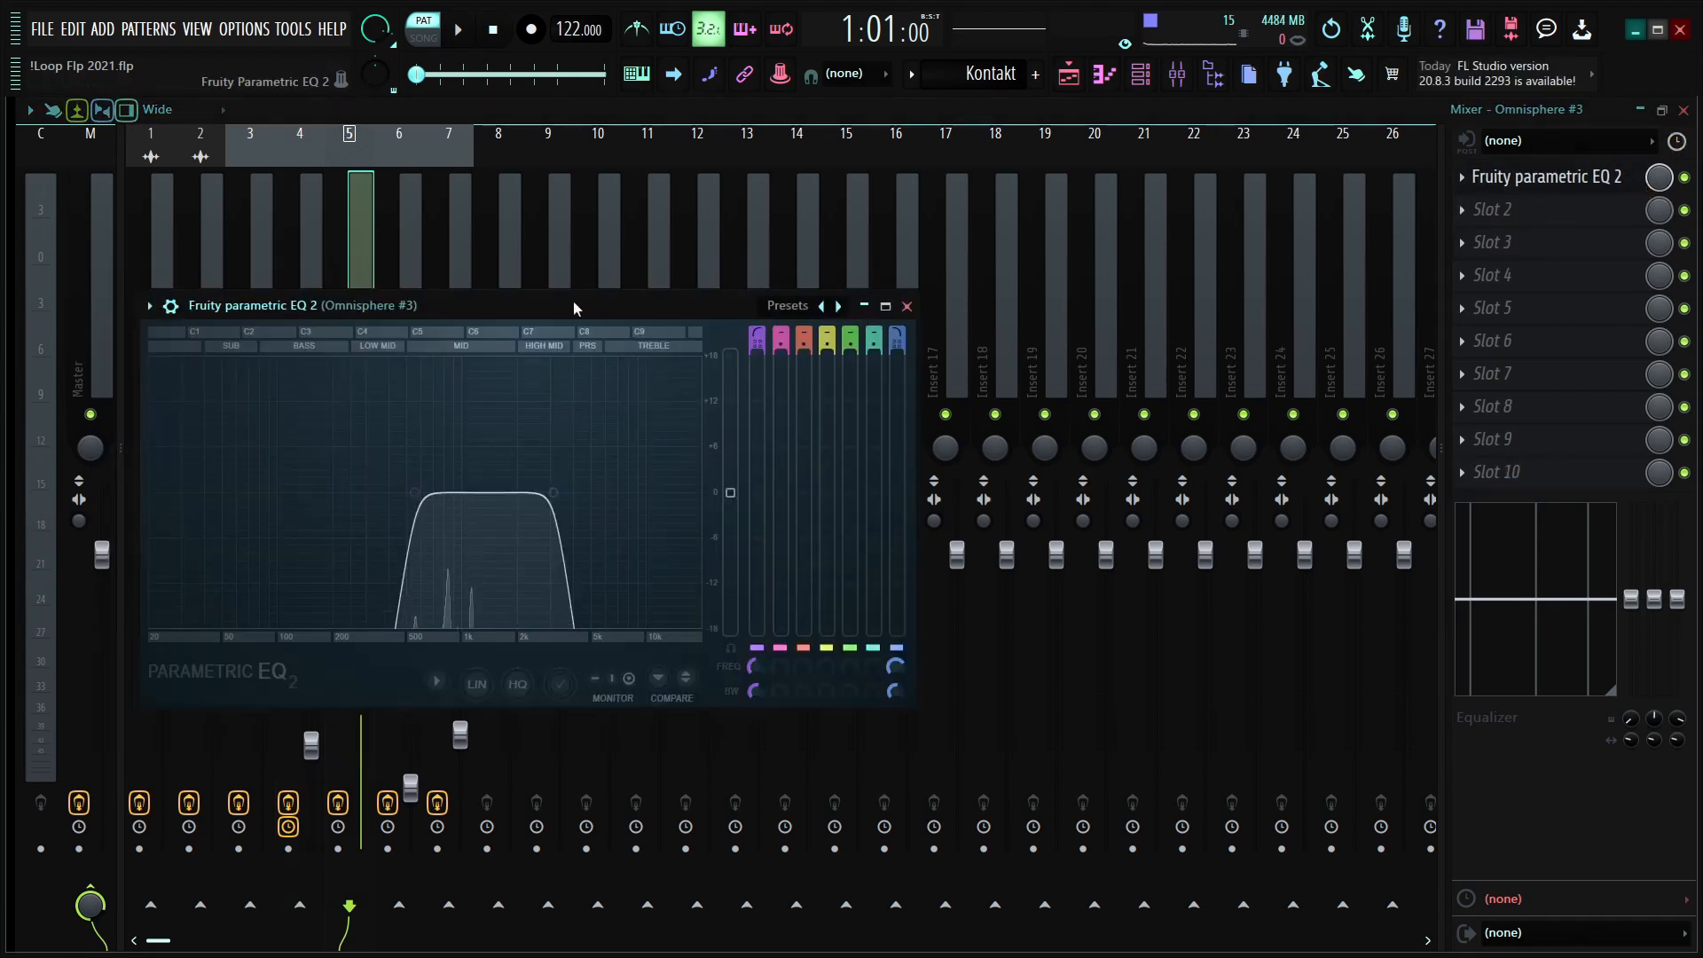
pyautogui.moveTo(574, 308); pyautogui.dragTo(744, 277)
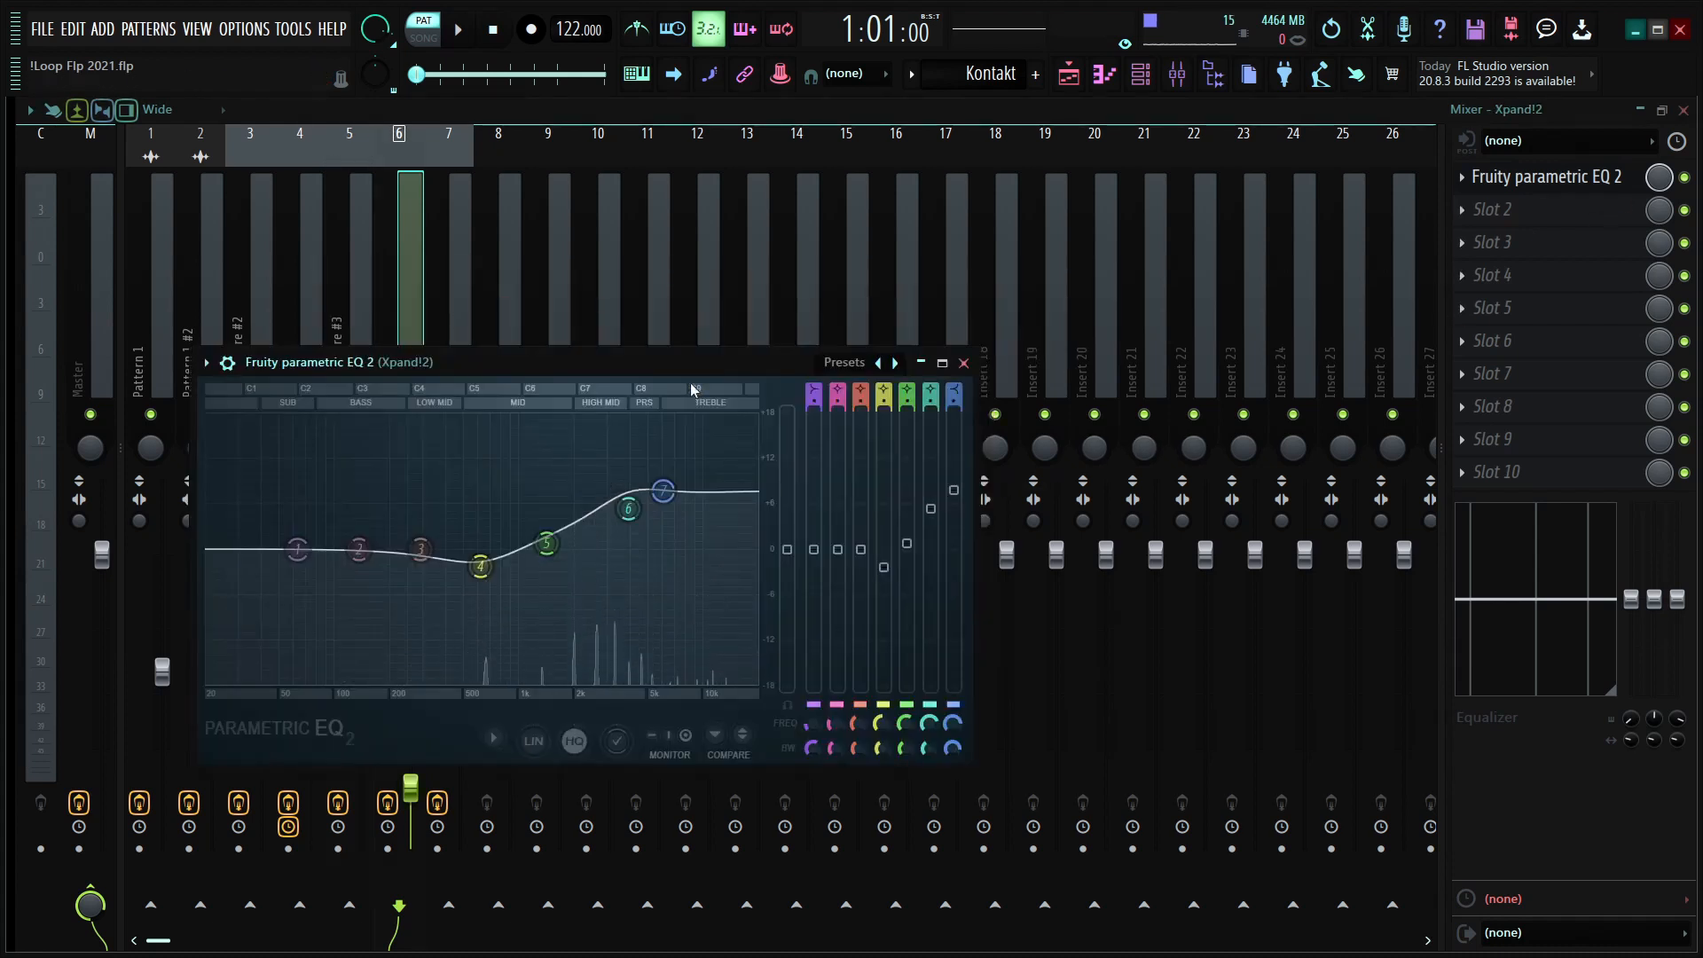
pyautogui.moveTo(688, 365); pyautogui.dragTo(1131, 280)
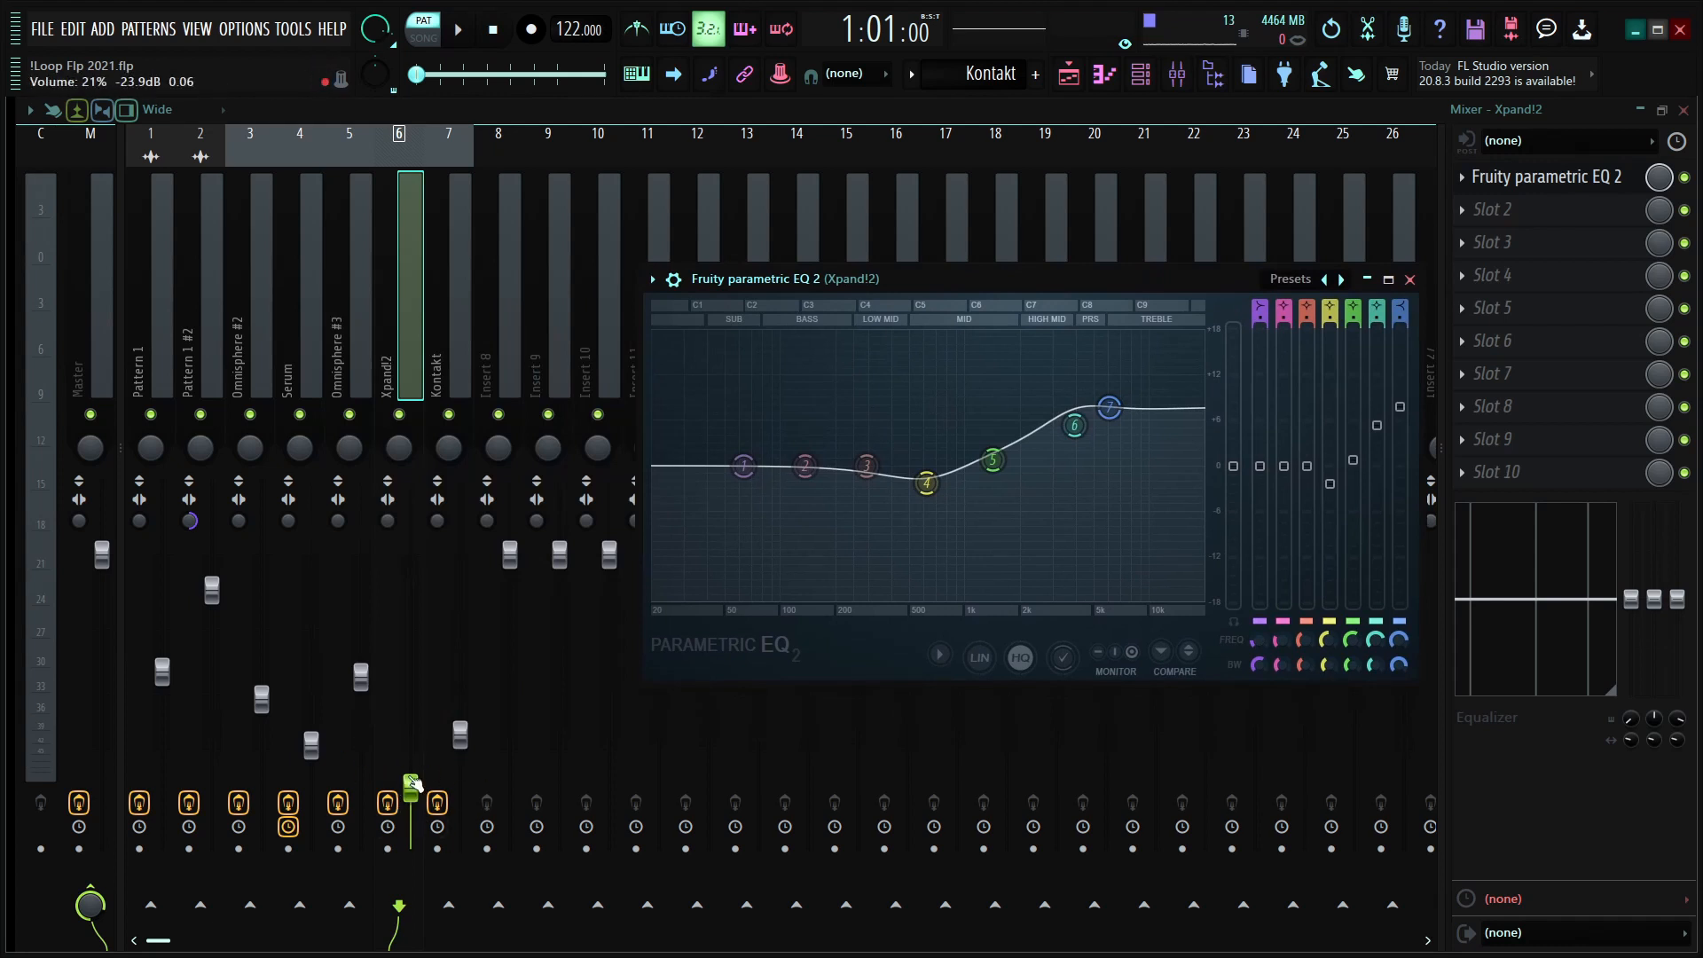
# Step: Close the Xpand!2 equalizer and examine the Fruity parametric EQ 2 curve on the Kontakt mixer track
pyautogui.moveTo(1116, 293); pyautogui.dragTo(1054, 295)
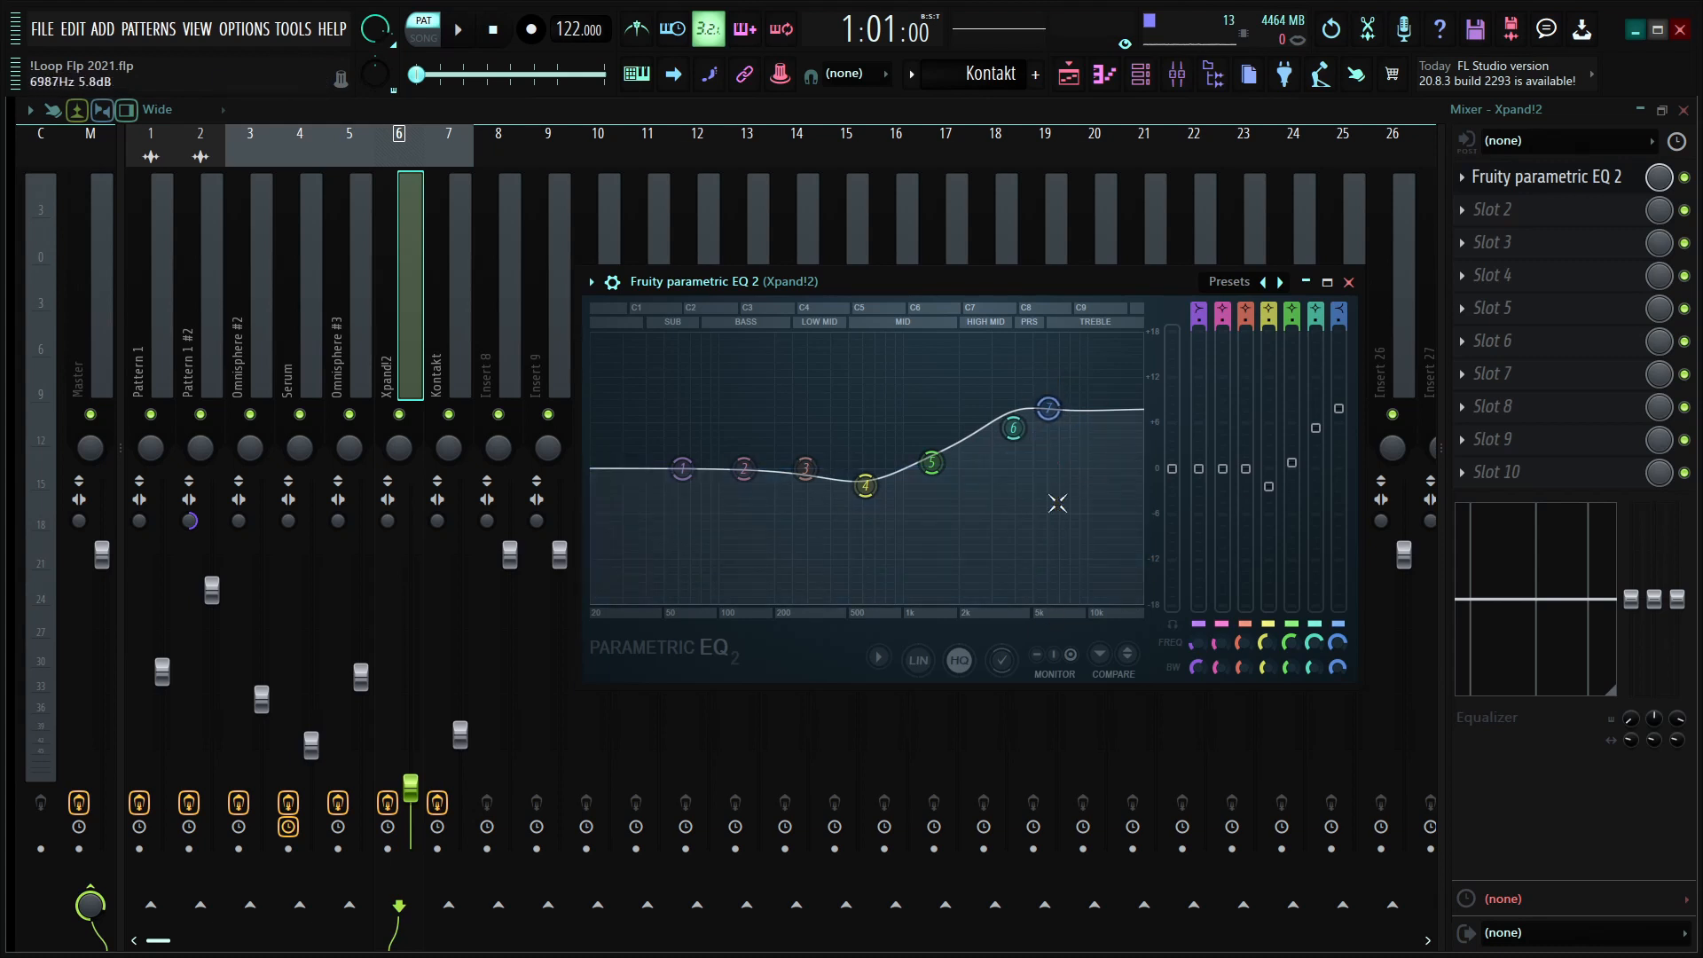
pyautogui.click(1348, 281)
pyautogui.press('Right')
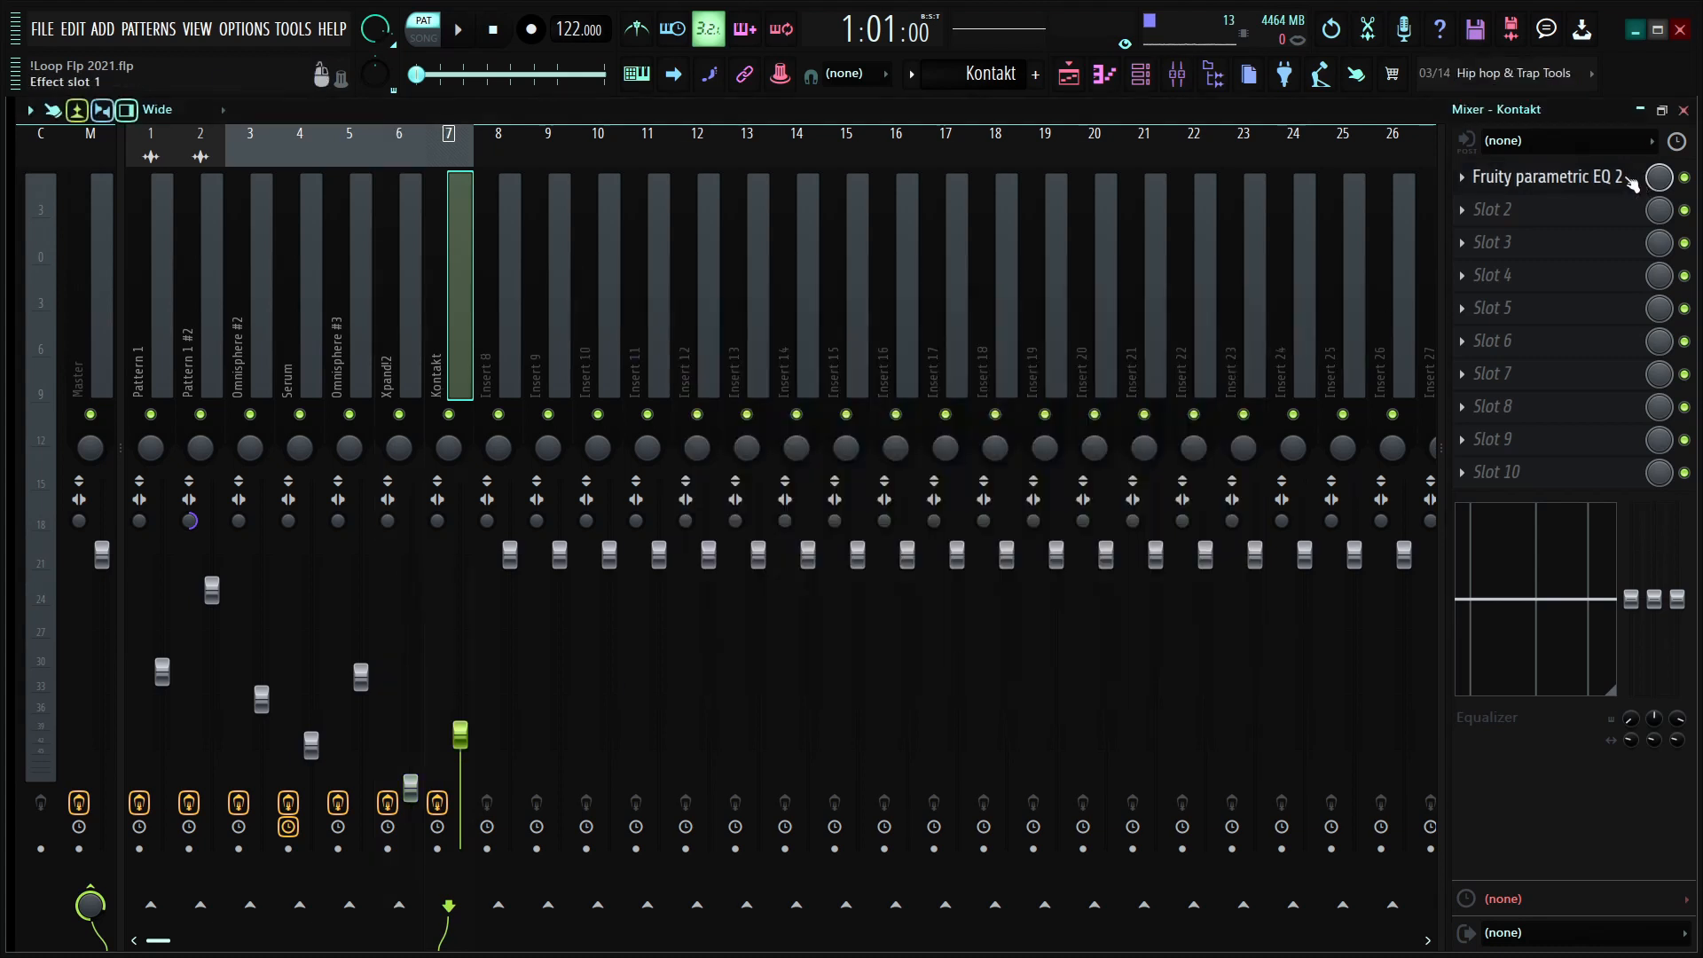
pyautogui.click(1638, 180)
pyautogui.moveTo(479, 200); pyautogui.dragTo(1054, 235)
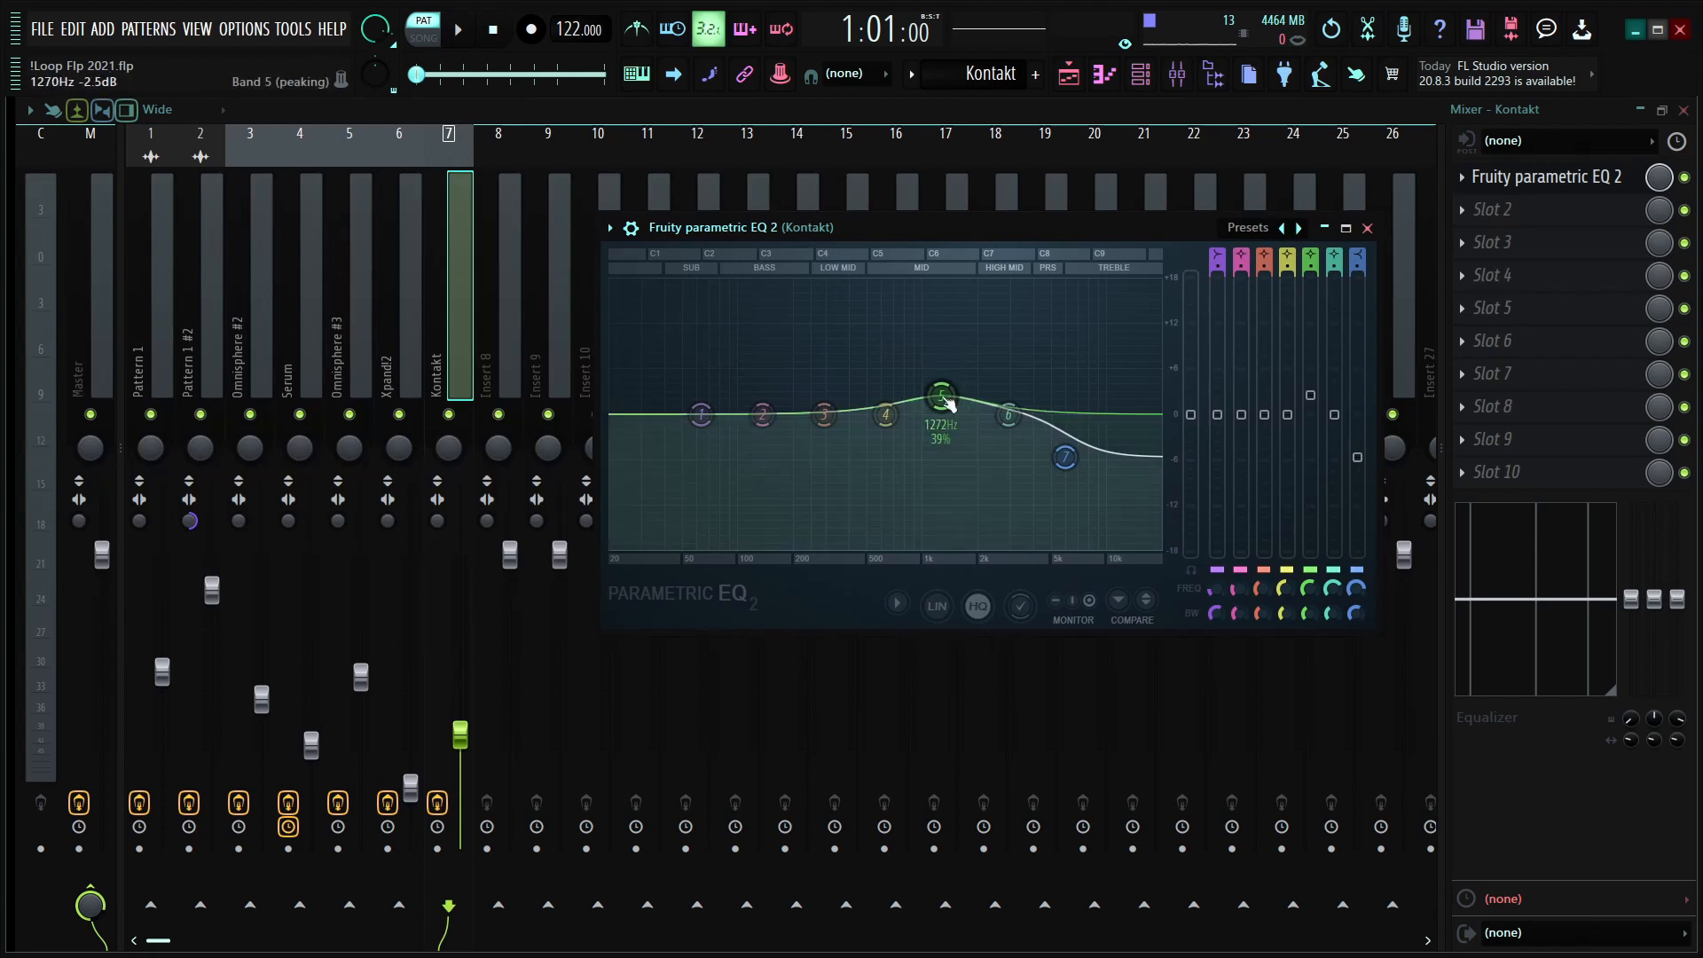
# Step: In the playlist, select the patterns from Omnisphere to Kontakt, view the available pattern actions, and check the audio clips list
pyautogui.press('F5')
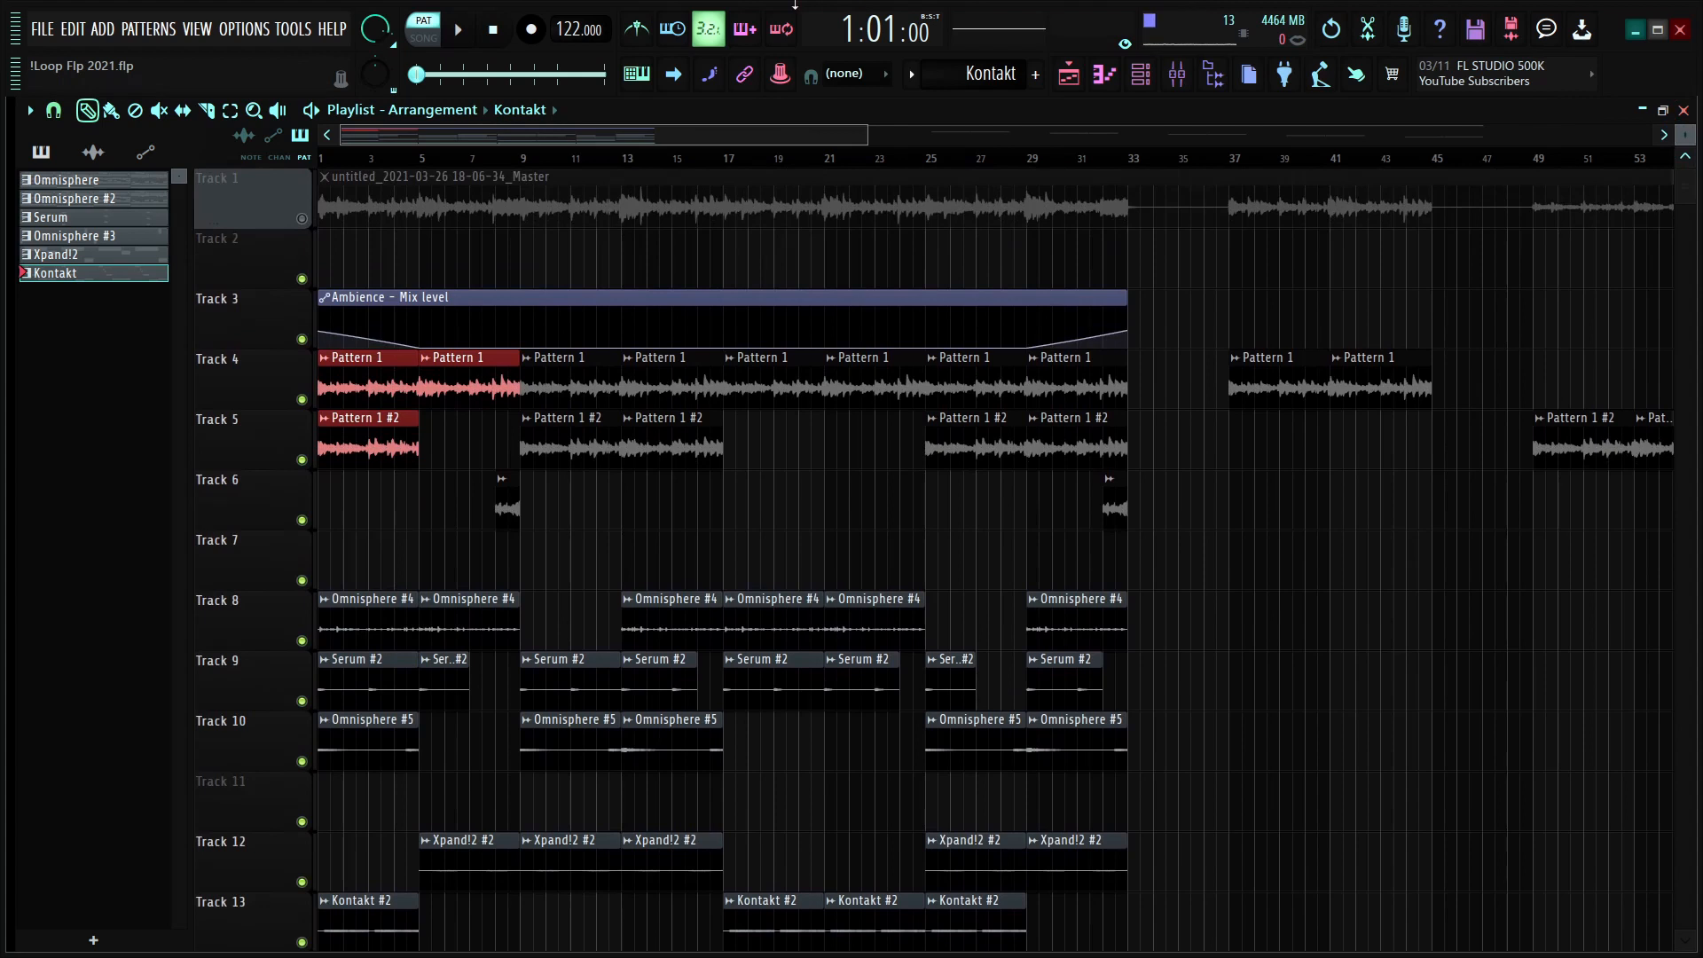
pyautogui.click(141, 187)
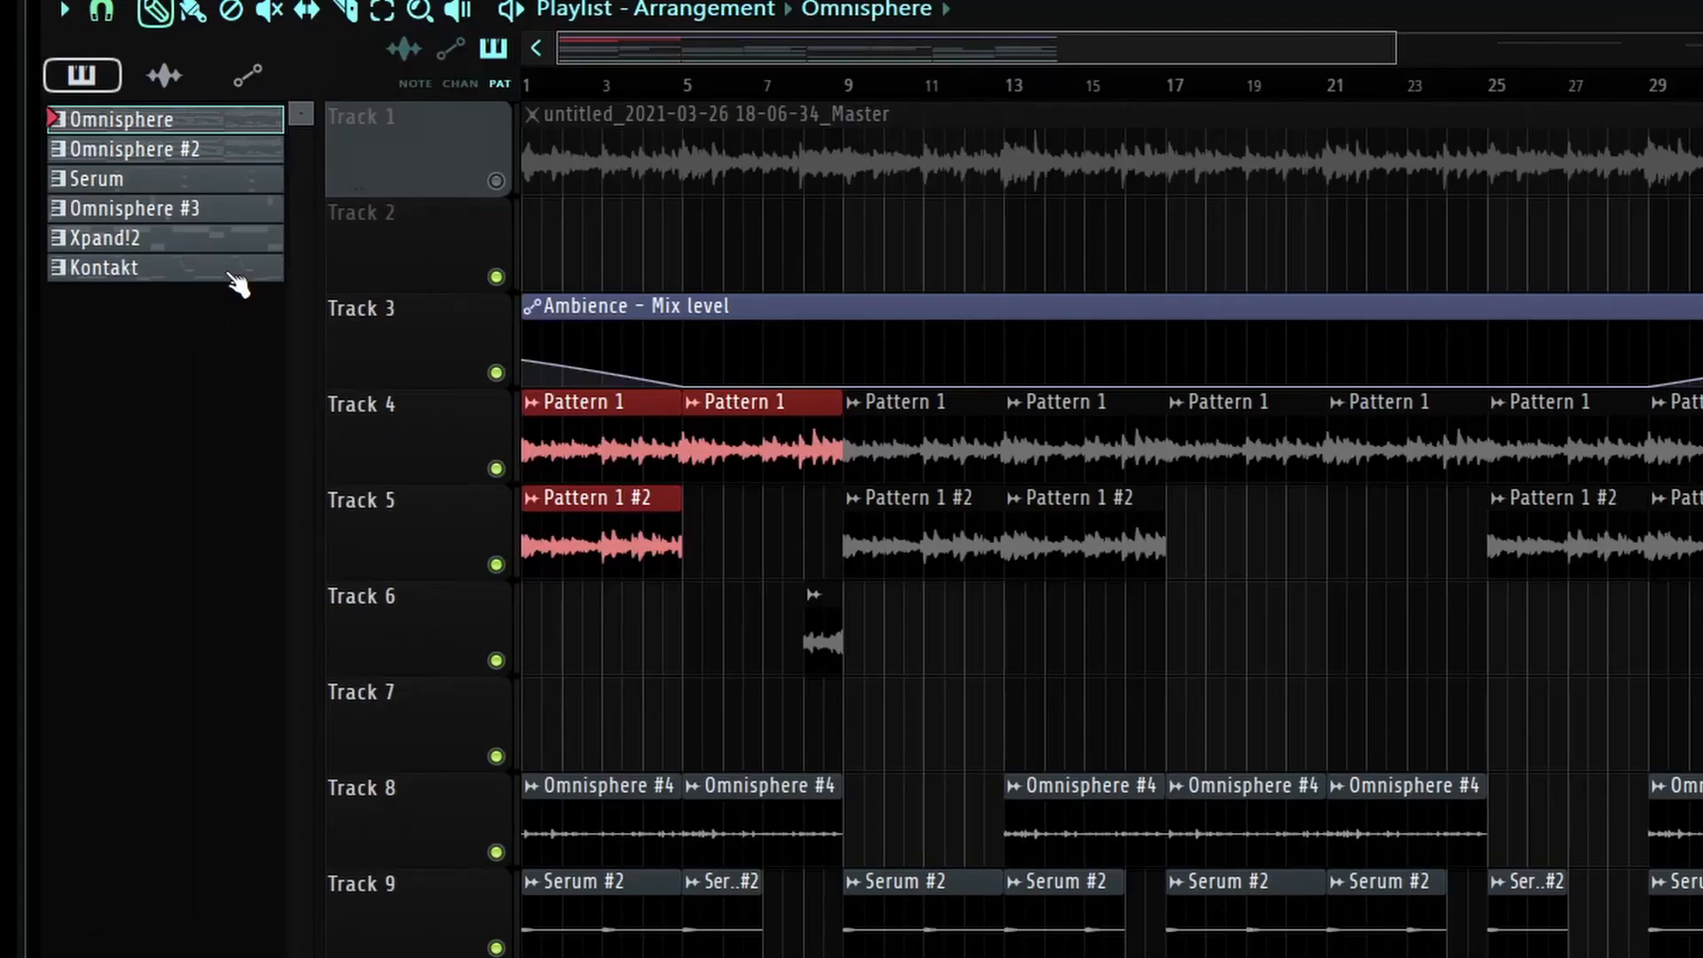
pyautogui.keyDown('shift'); pyautogui.click(133, 275); pyautogui.keyUp('shift')
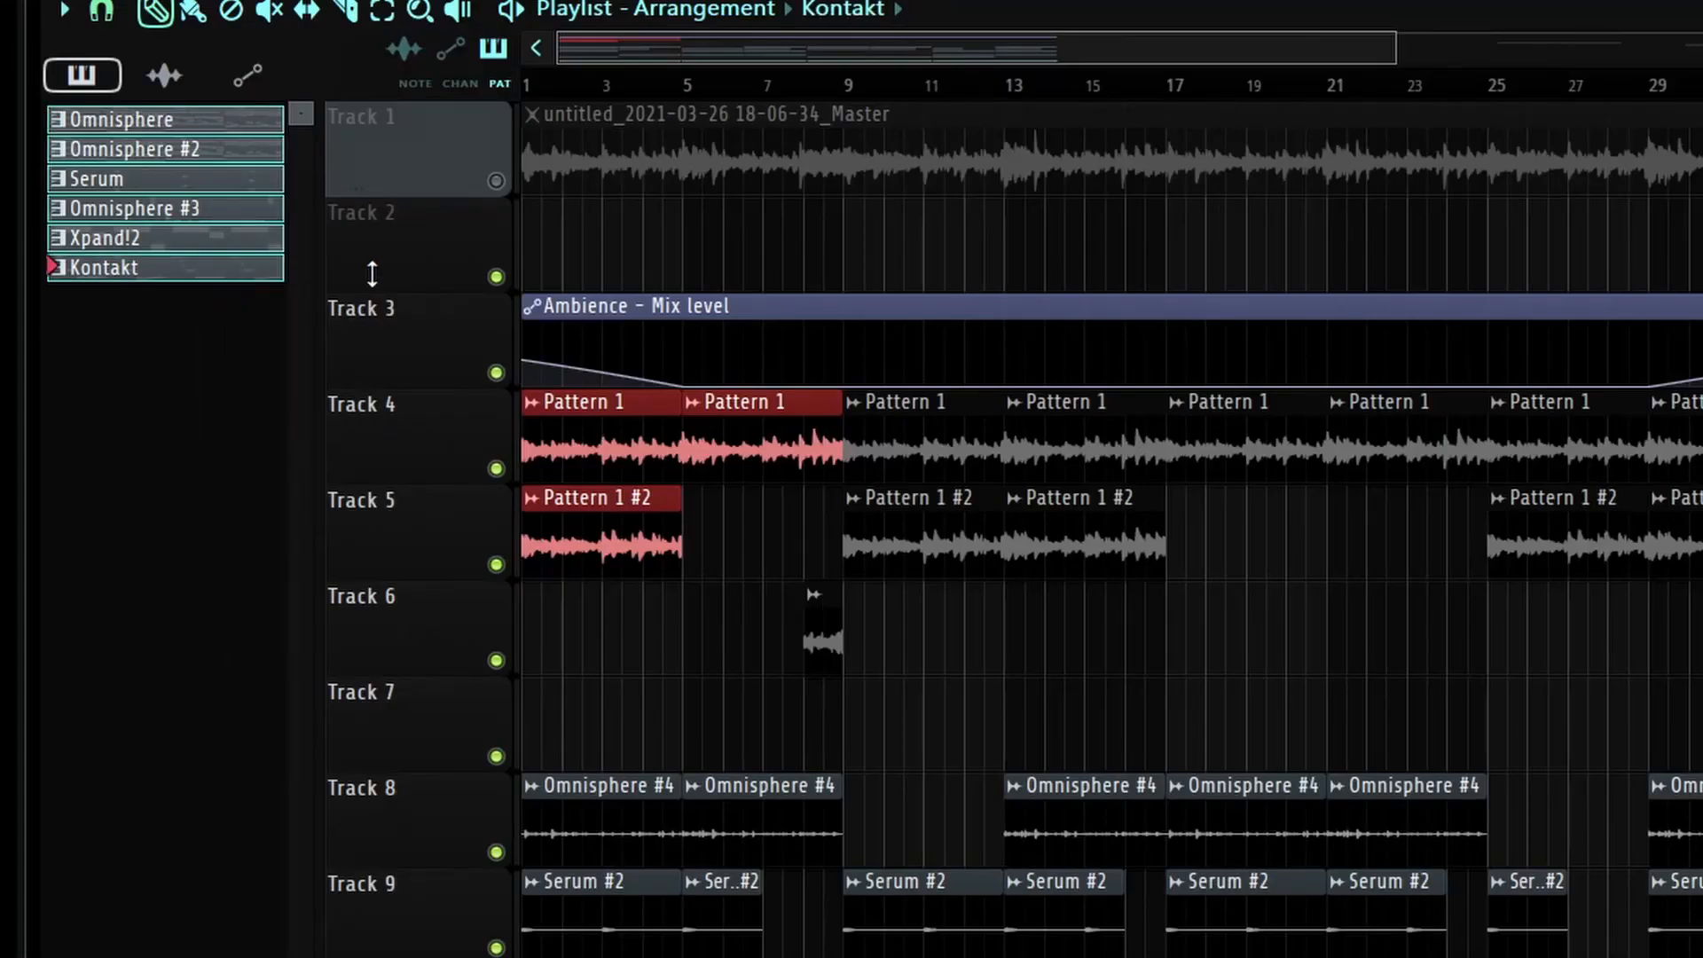
pyautogui.rightClick(108, 277)
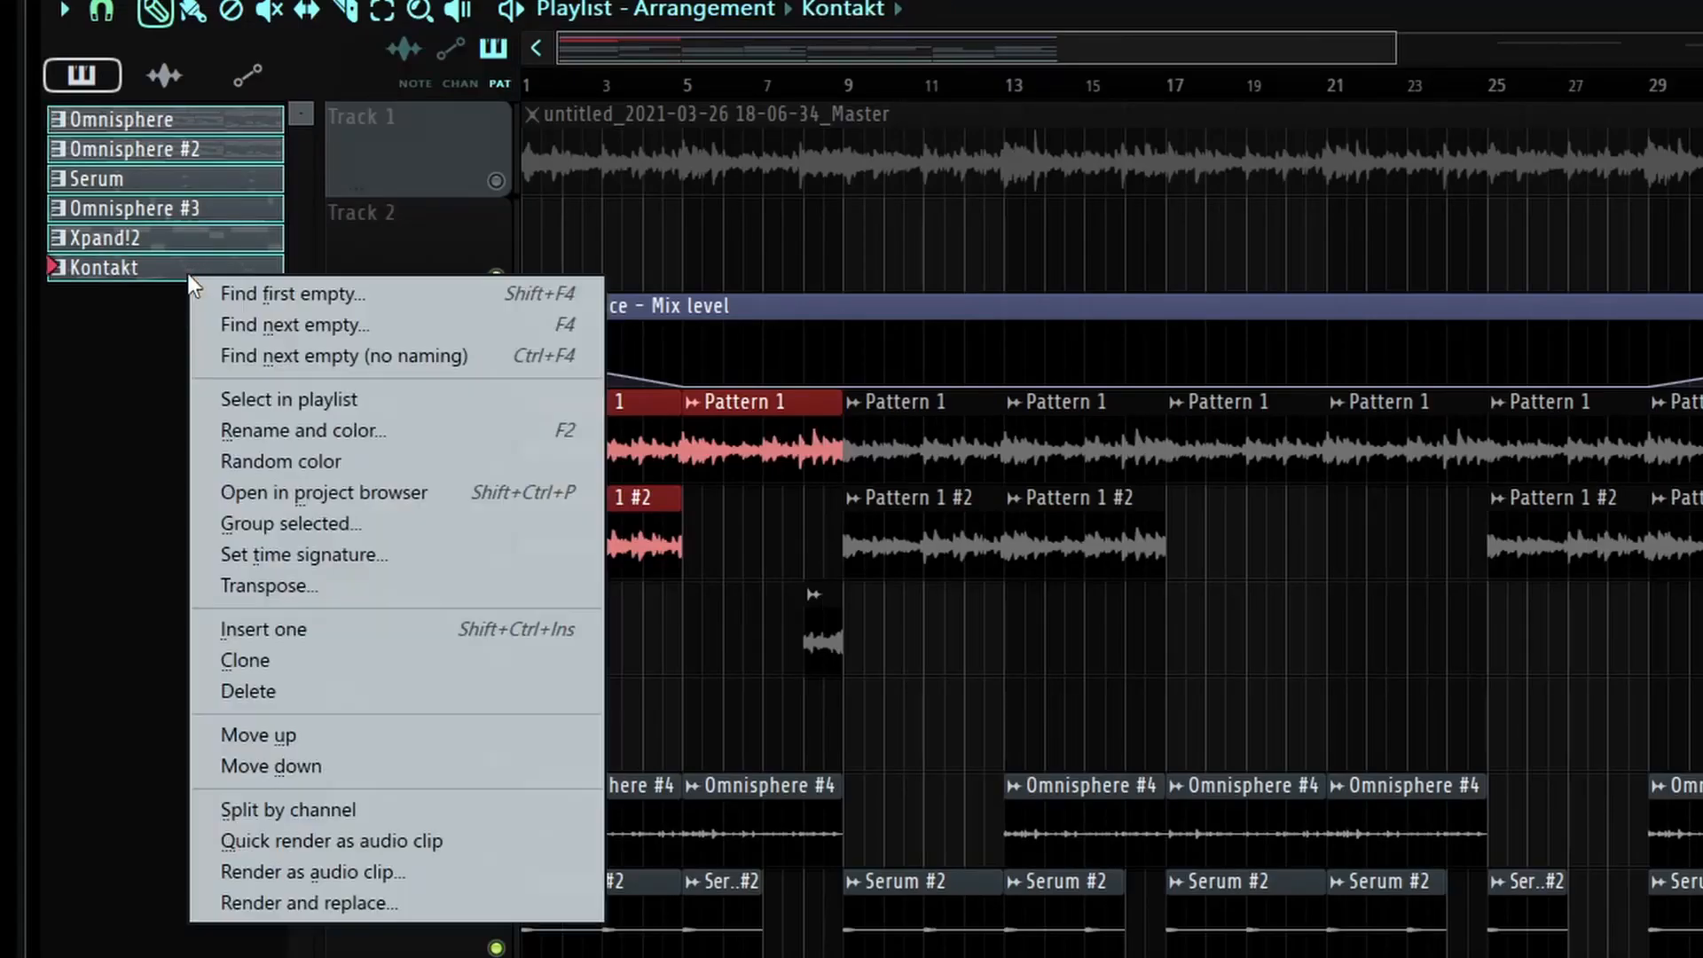
pyautogui.click(101, 582)
pyautogui.click(164, 75)
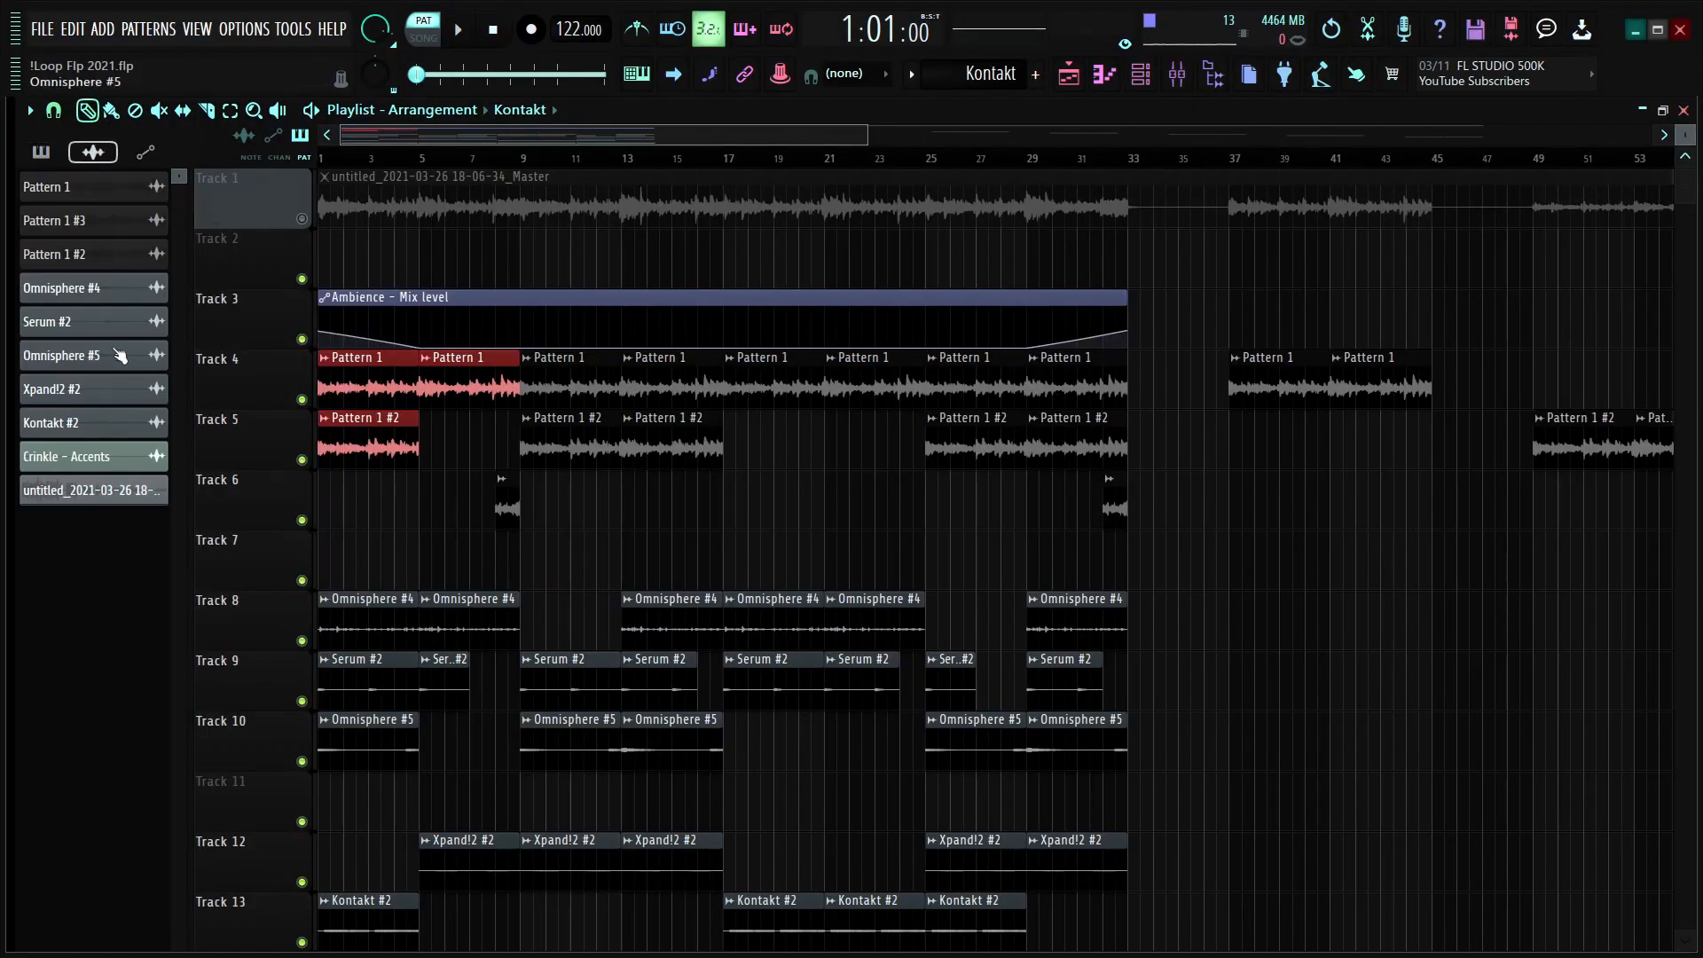
pyautogui.click(41, 152)
# Step: Examine how the sample and instrument clips are arranged across the playlist tracks
pyautogui.scroll(3, 487, 142)
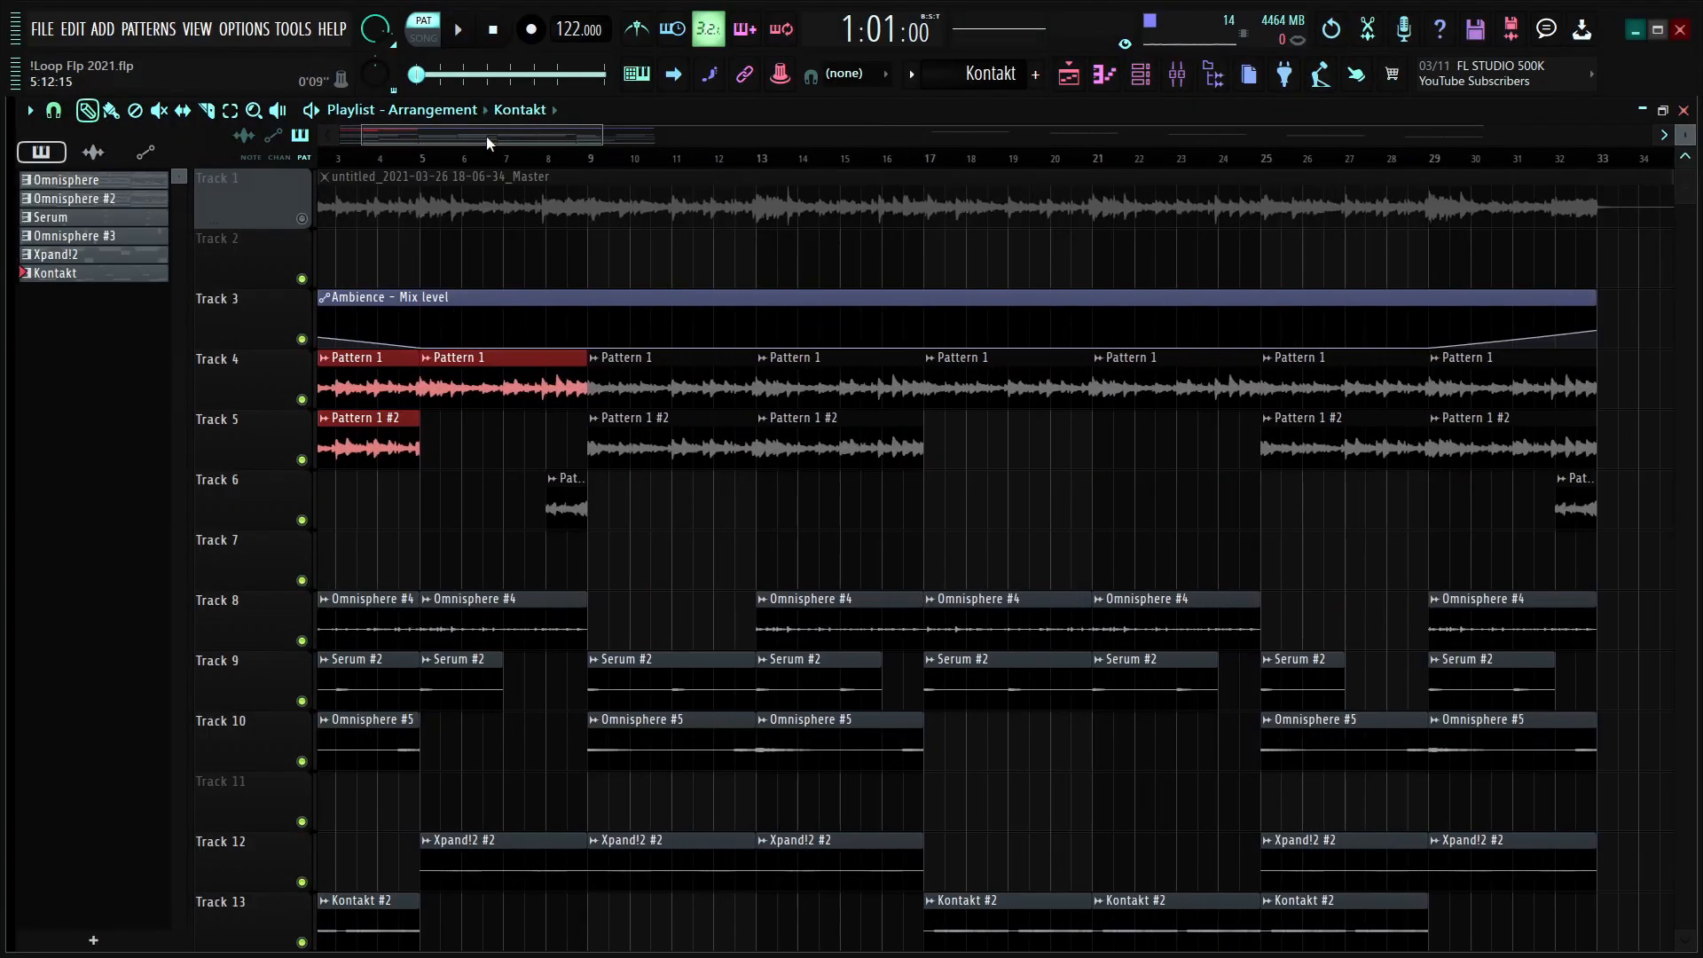
pyautogui.scroll(2, 487, 142)
pyautogui.scroll(-5, 818, 343)
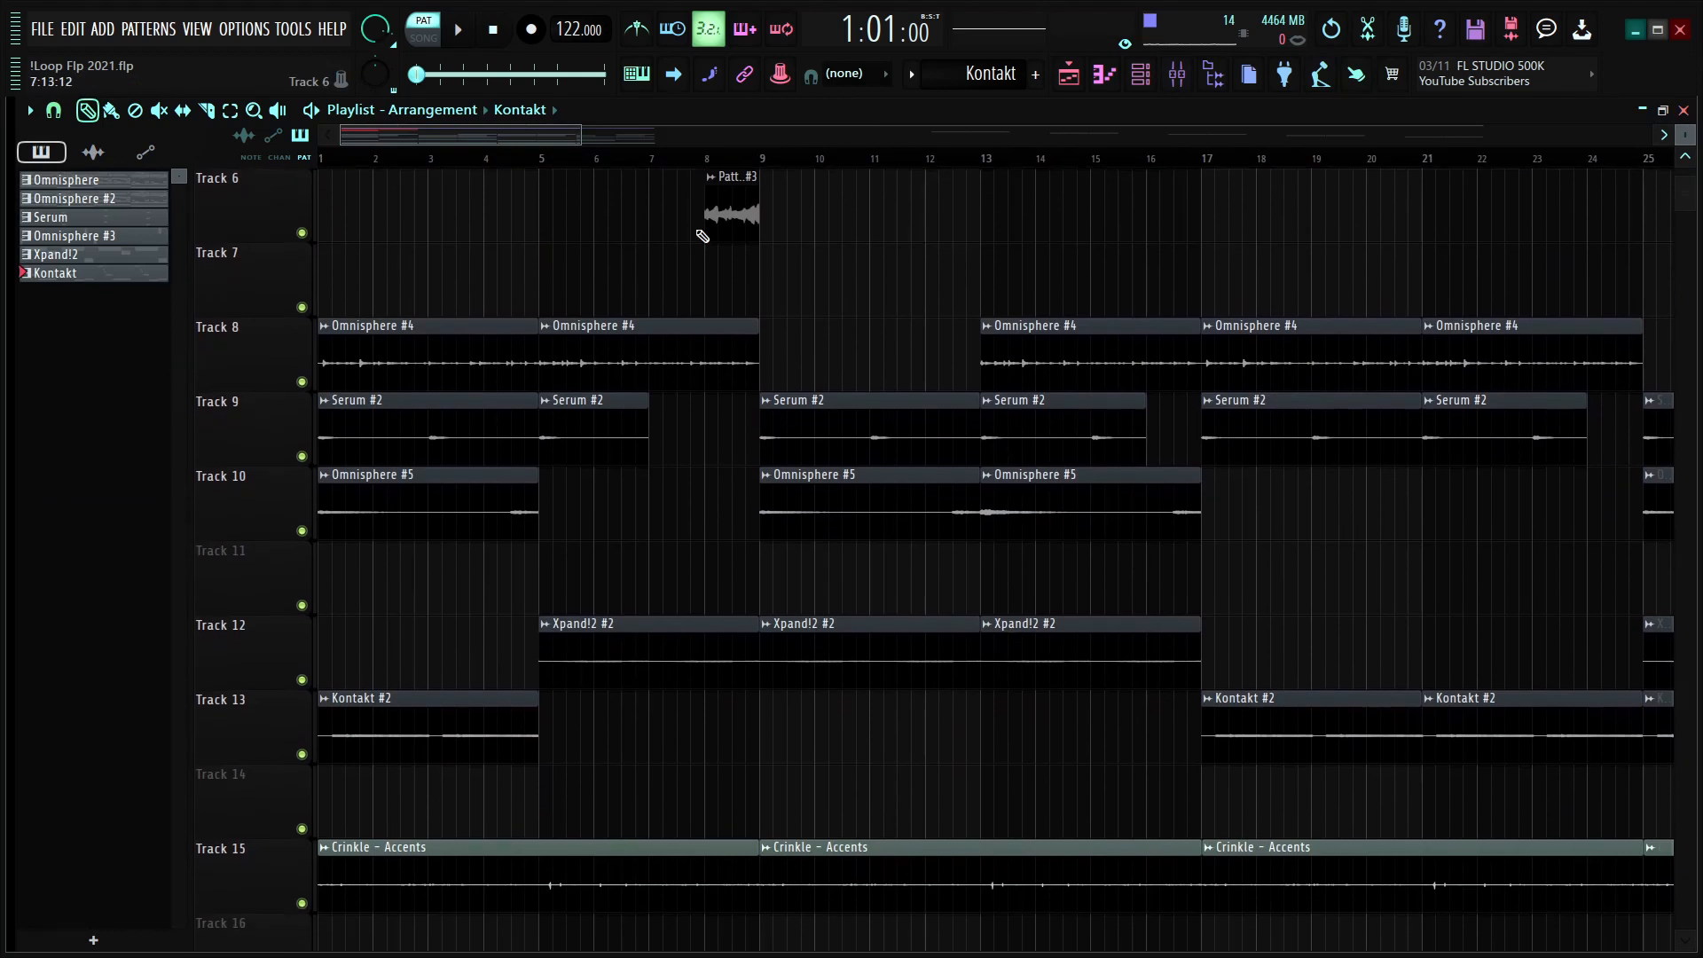
pyautogui.scroll(-4, 576, 156)
pyautogui.scroll(3, 576, 271)
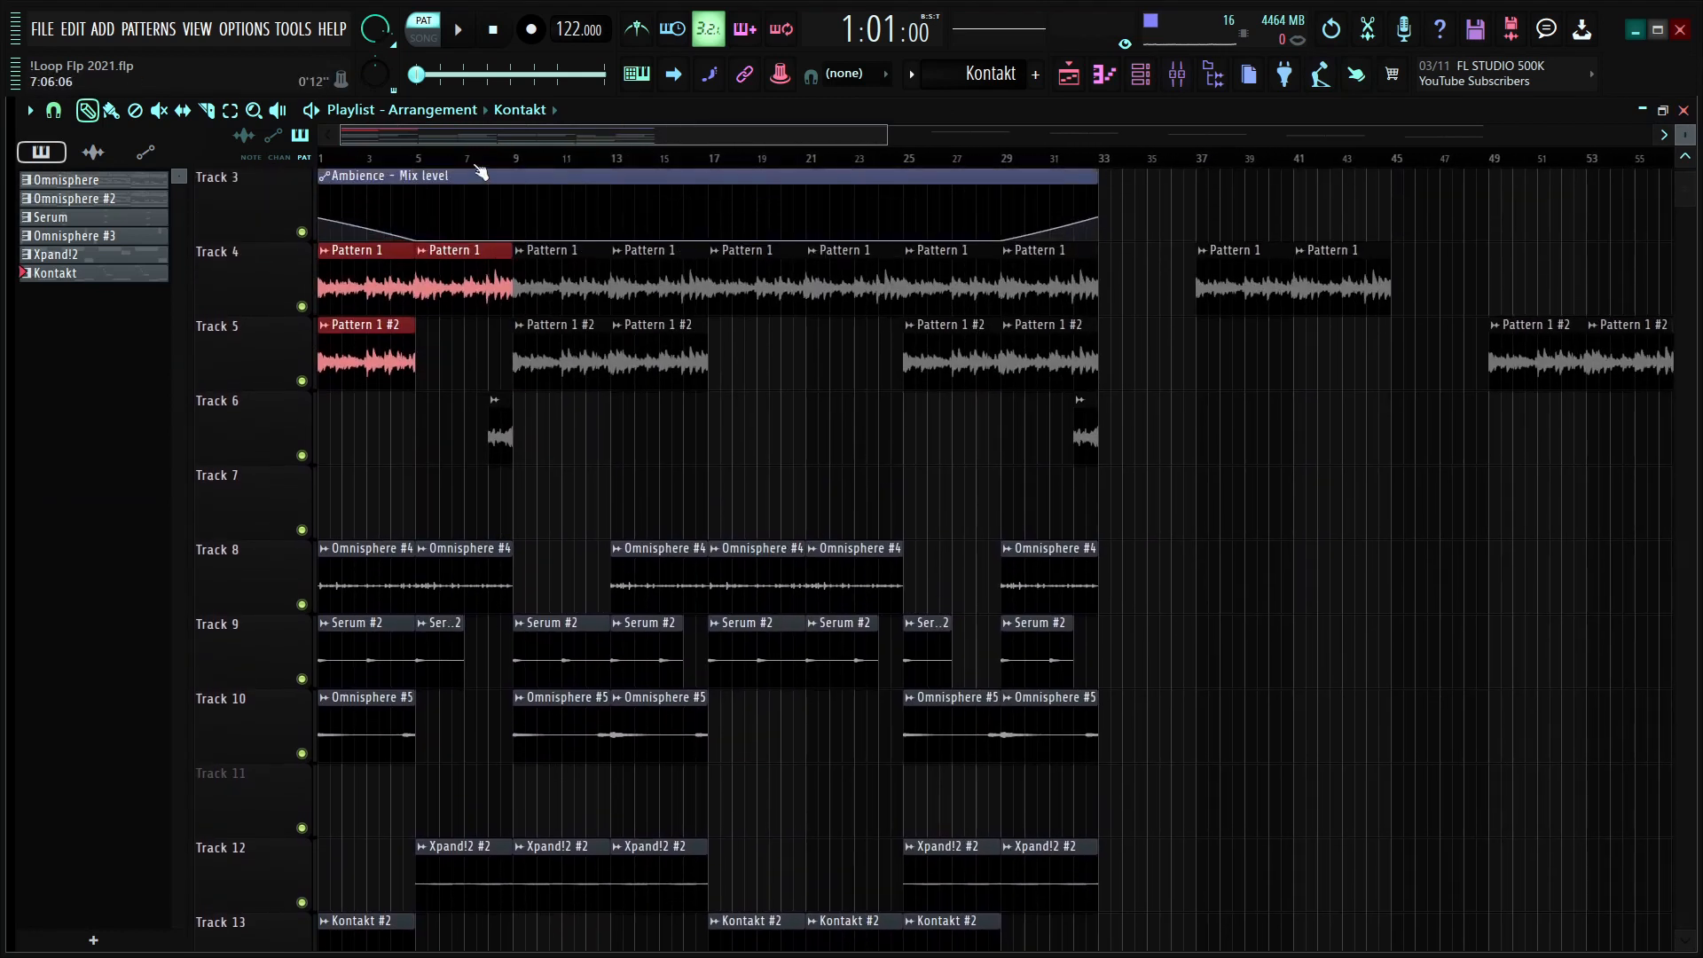
pyautogui.scroll(3, 459, 158)
pyautogui.scroll(2, 460, 158)
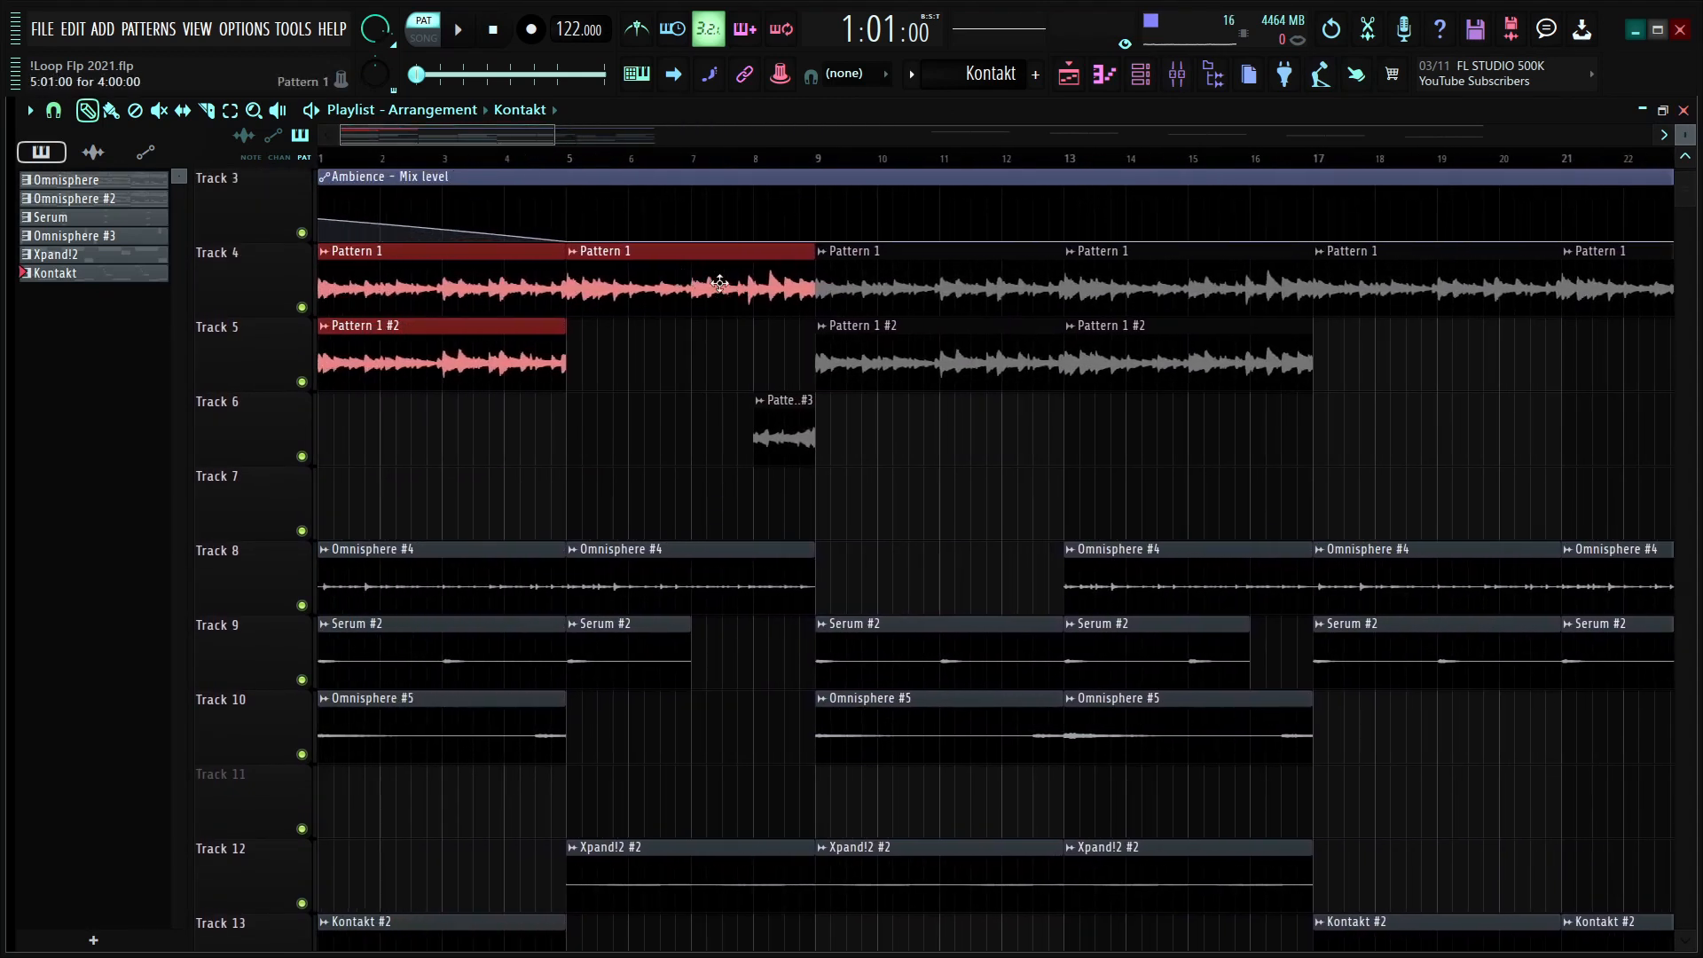
pyautogui.scroll(1, 754, 257)
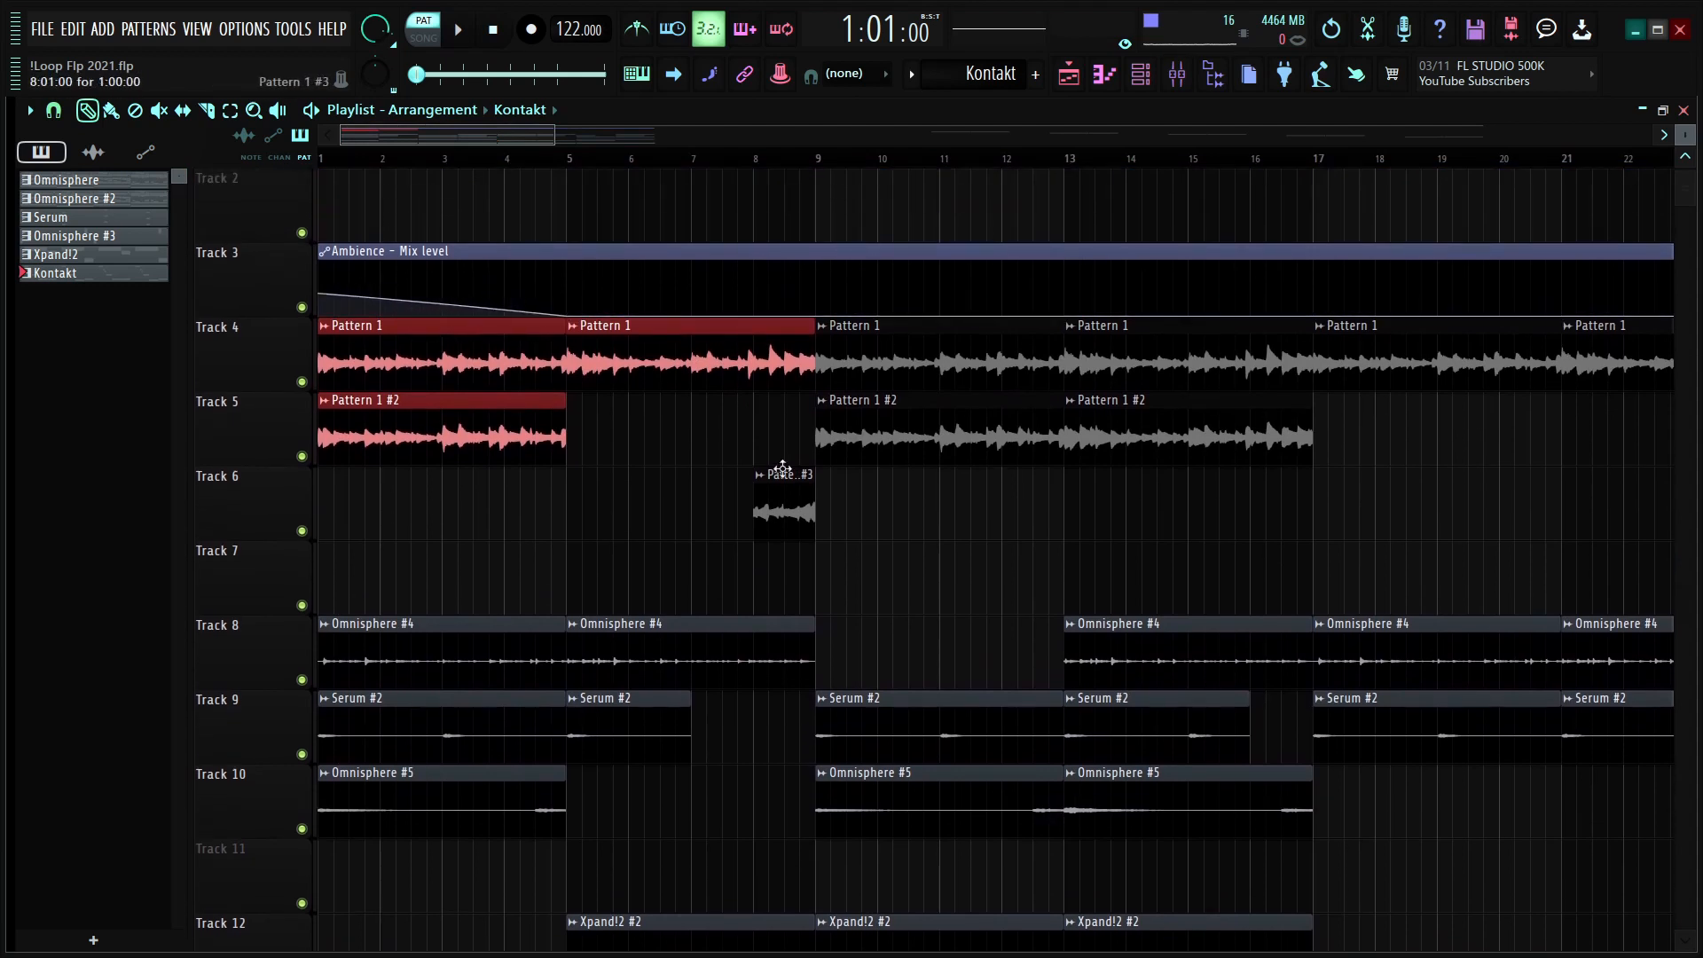
# Step: Solo Track 6, play its Pattern 1 #3 clip from bar 8, and turn the other tracks back on
pyautogui.scroll(3, 802, 230)
pyautogui.rightClick(289, 534)
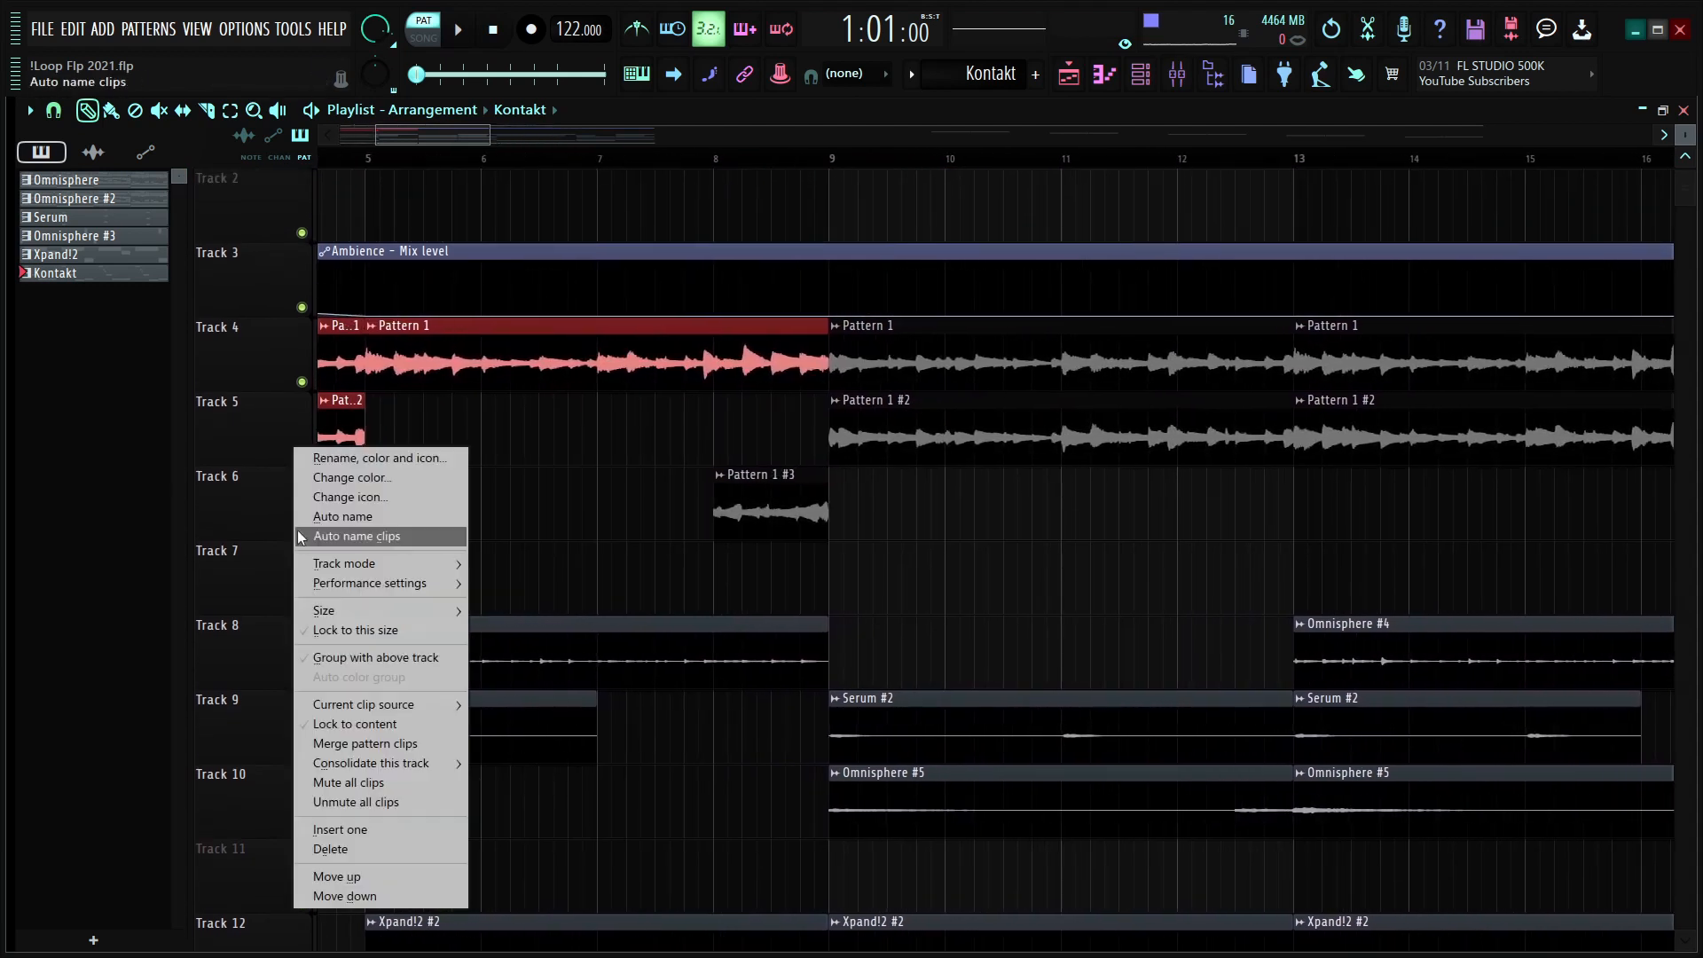
pyautogui.click(274, 529)
pyautogui.keyDown('ctrl'); pyautogui.click(301, 530); pyautogui.keyUp('ctrl')
pyautogui.click(720, 161)
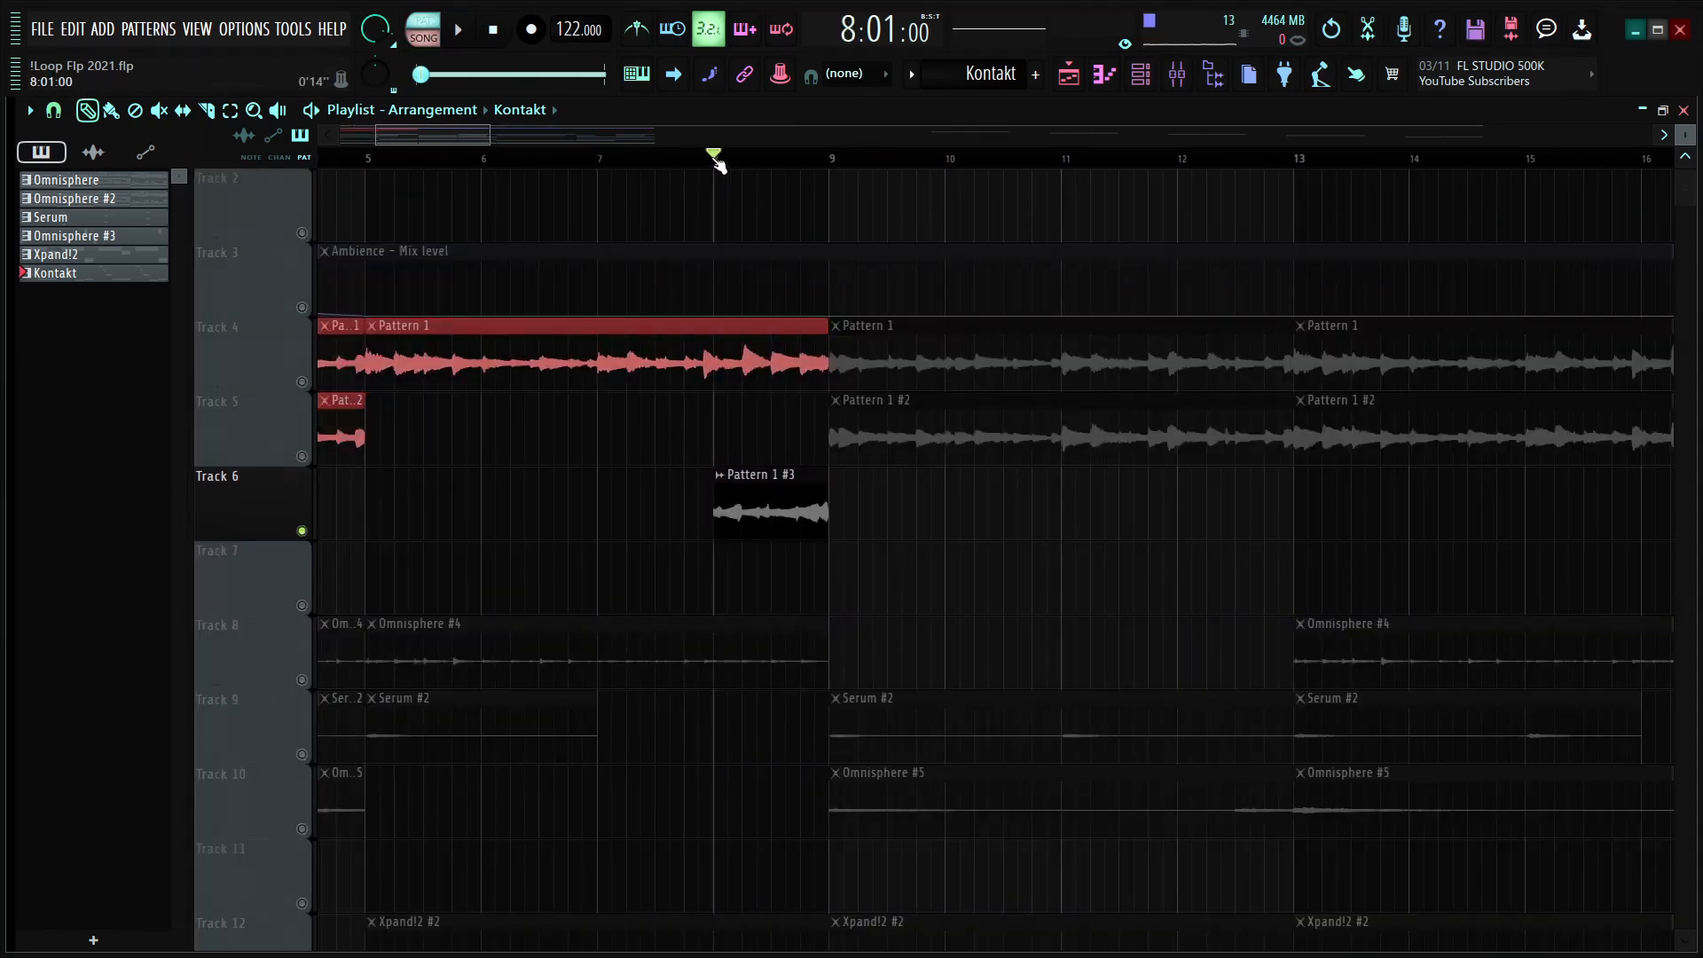
pyautogui.scroll(2, 784, 162)
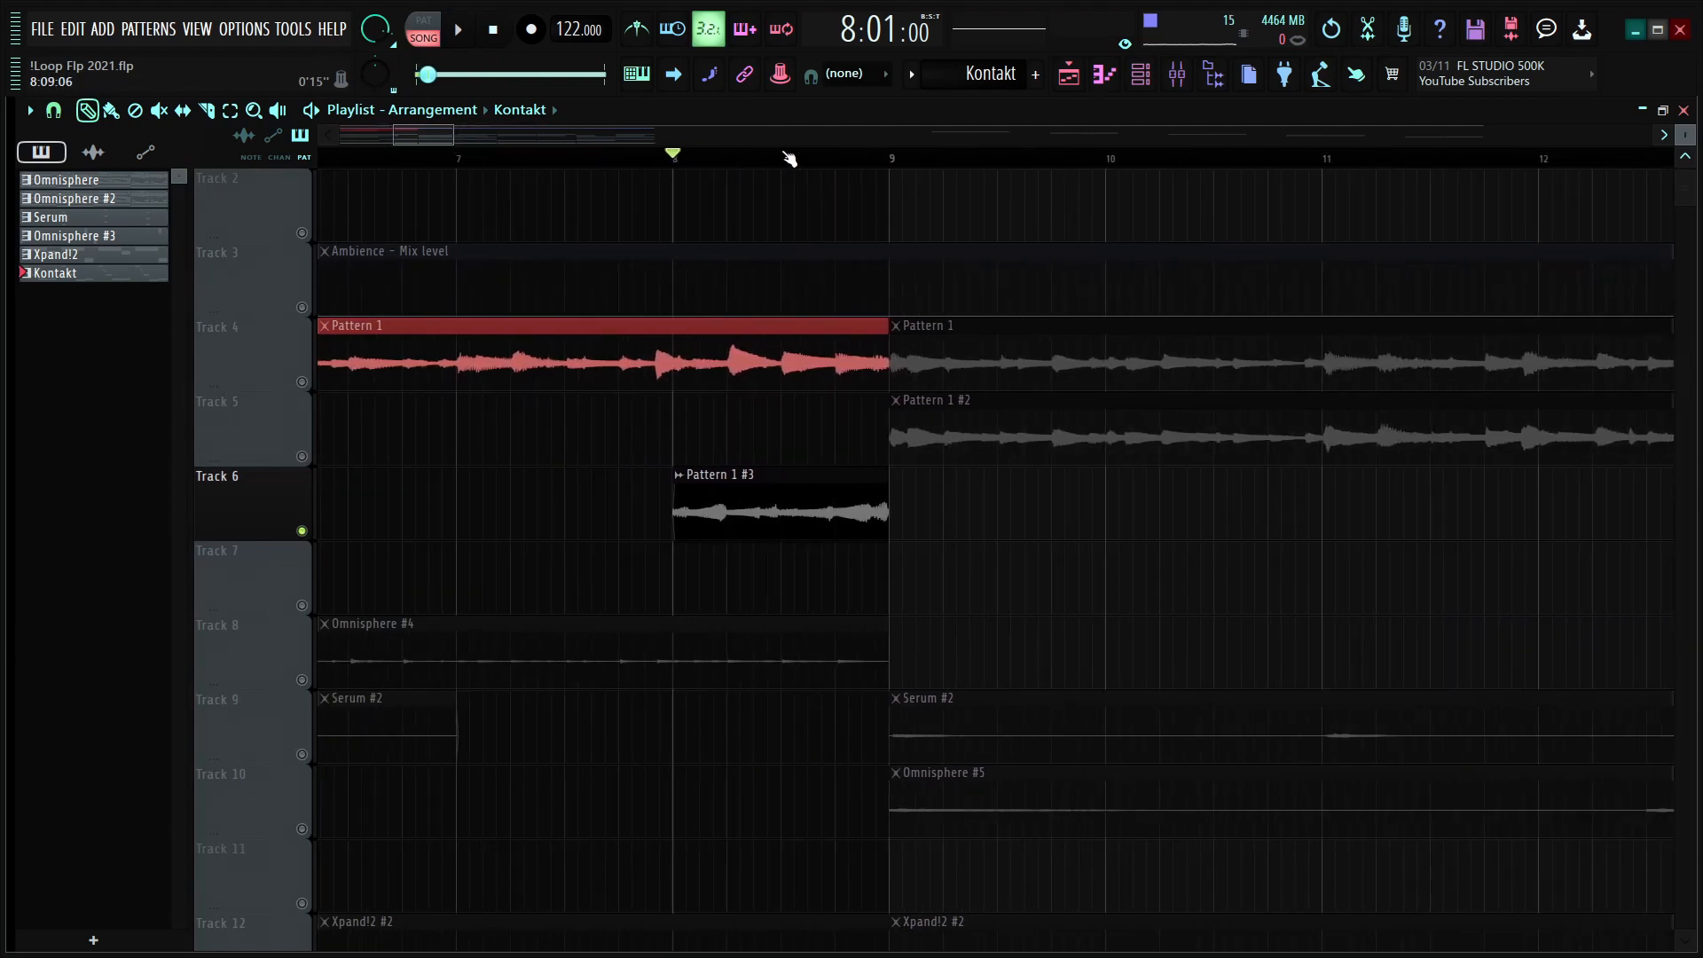
pyautogui.press('space')
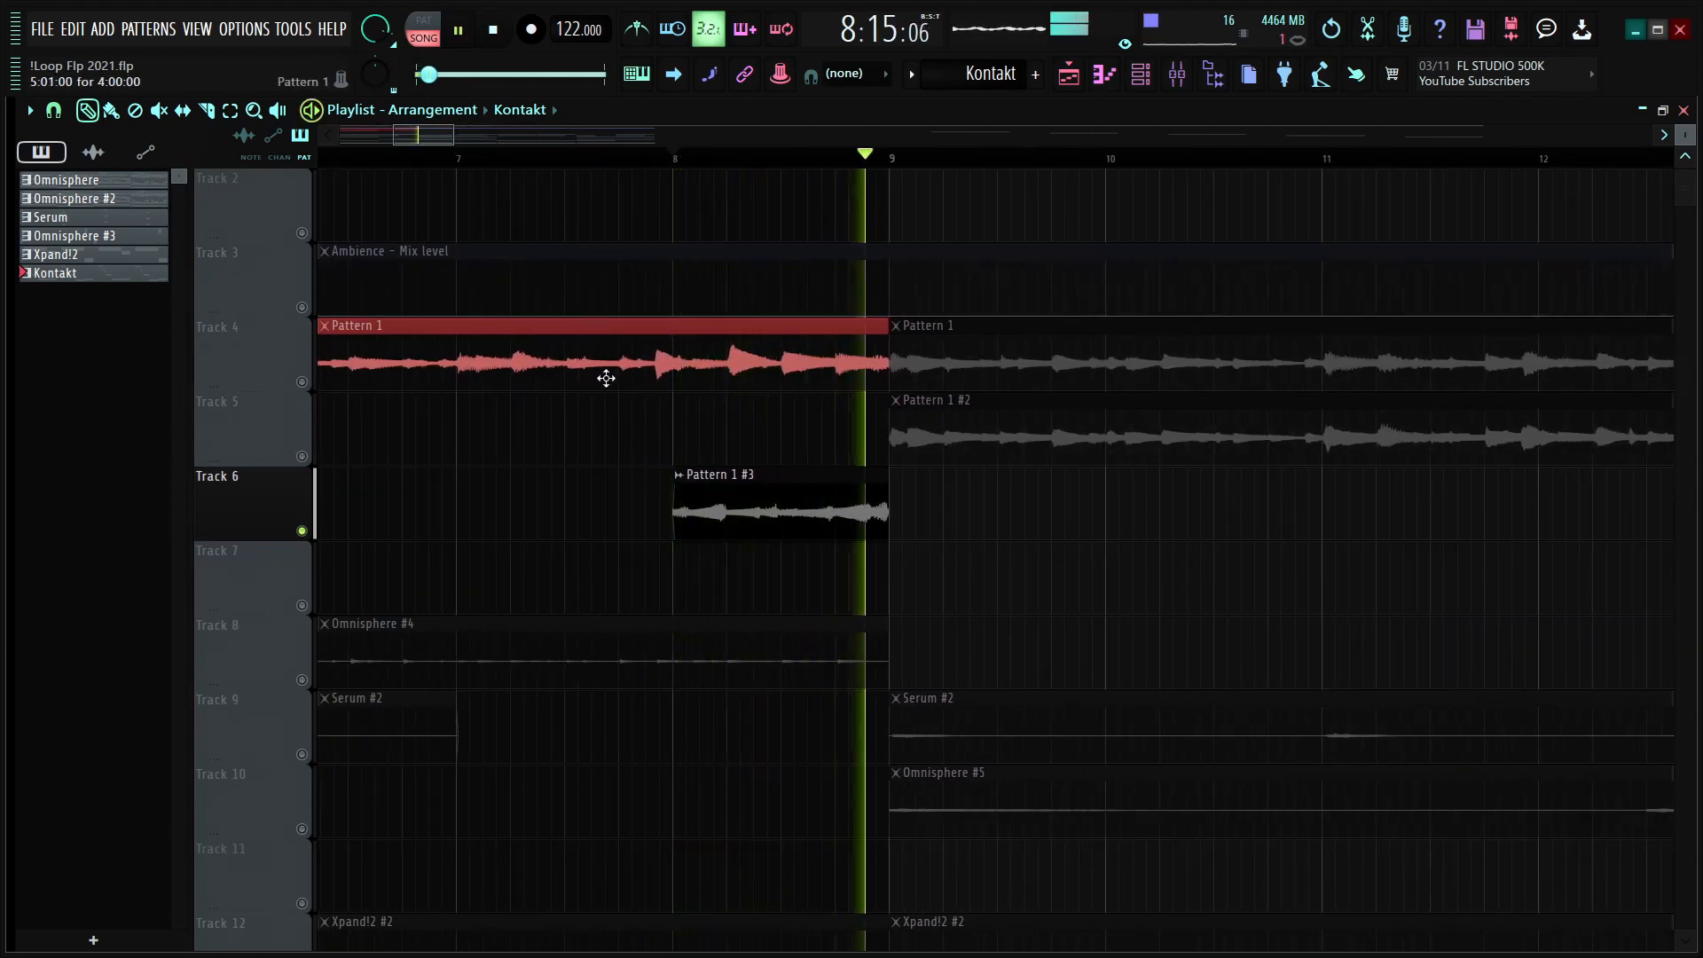
pyautogui.press('space')
pyautogui.keyDown('ctrl'); pyautogui.click(302, 530); pyautogui.keyUp('ctrl')
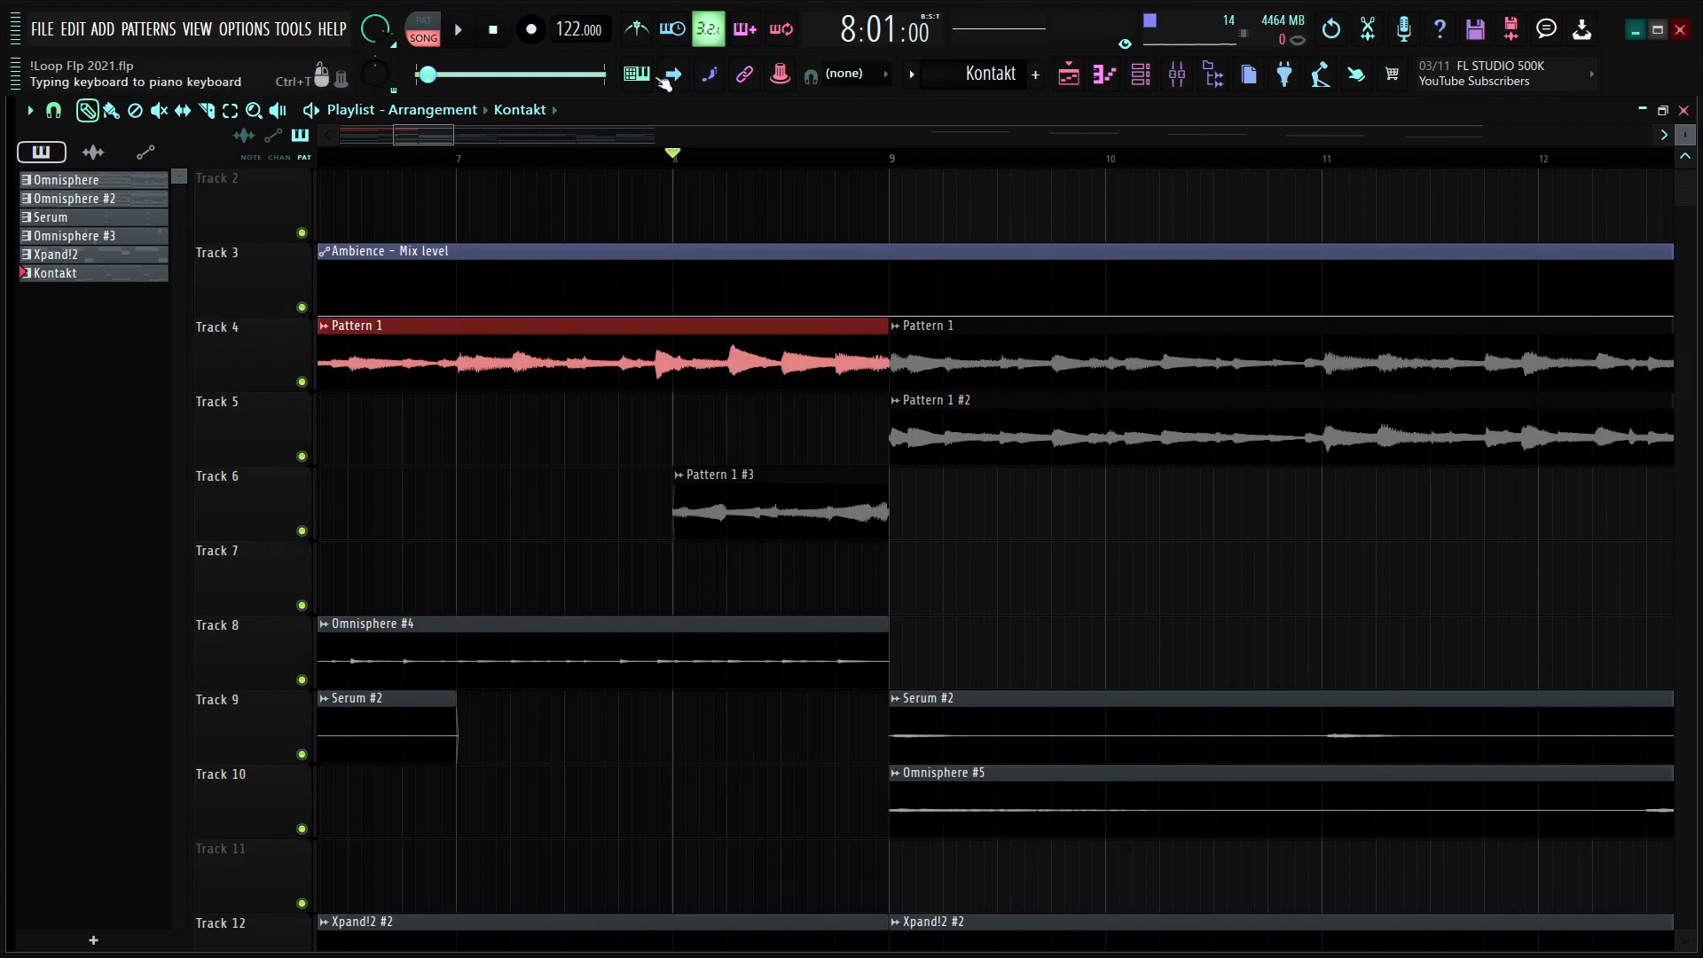
# Step: Highlight the first and second Pattern 1 #3 clips on Track 6, one after the other
pyautogui.scroll(-1, 651, 168)
pyautogui.scroll(-6, 651, 169)
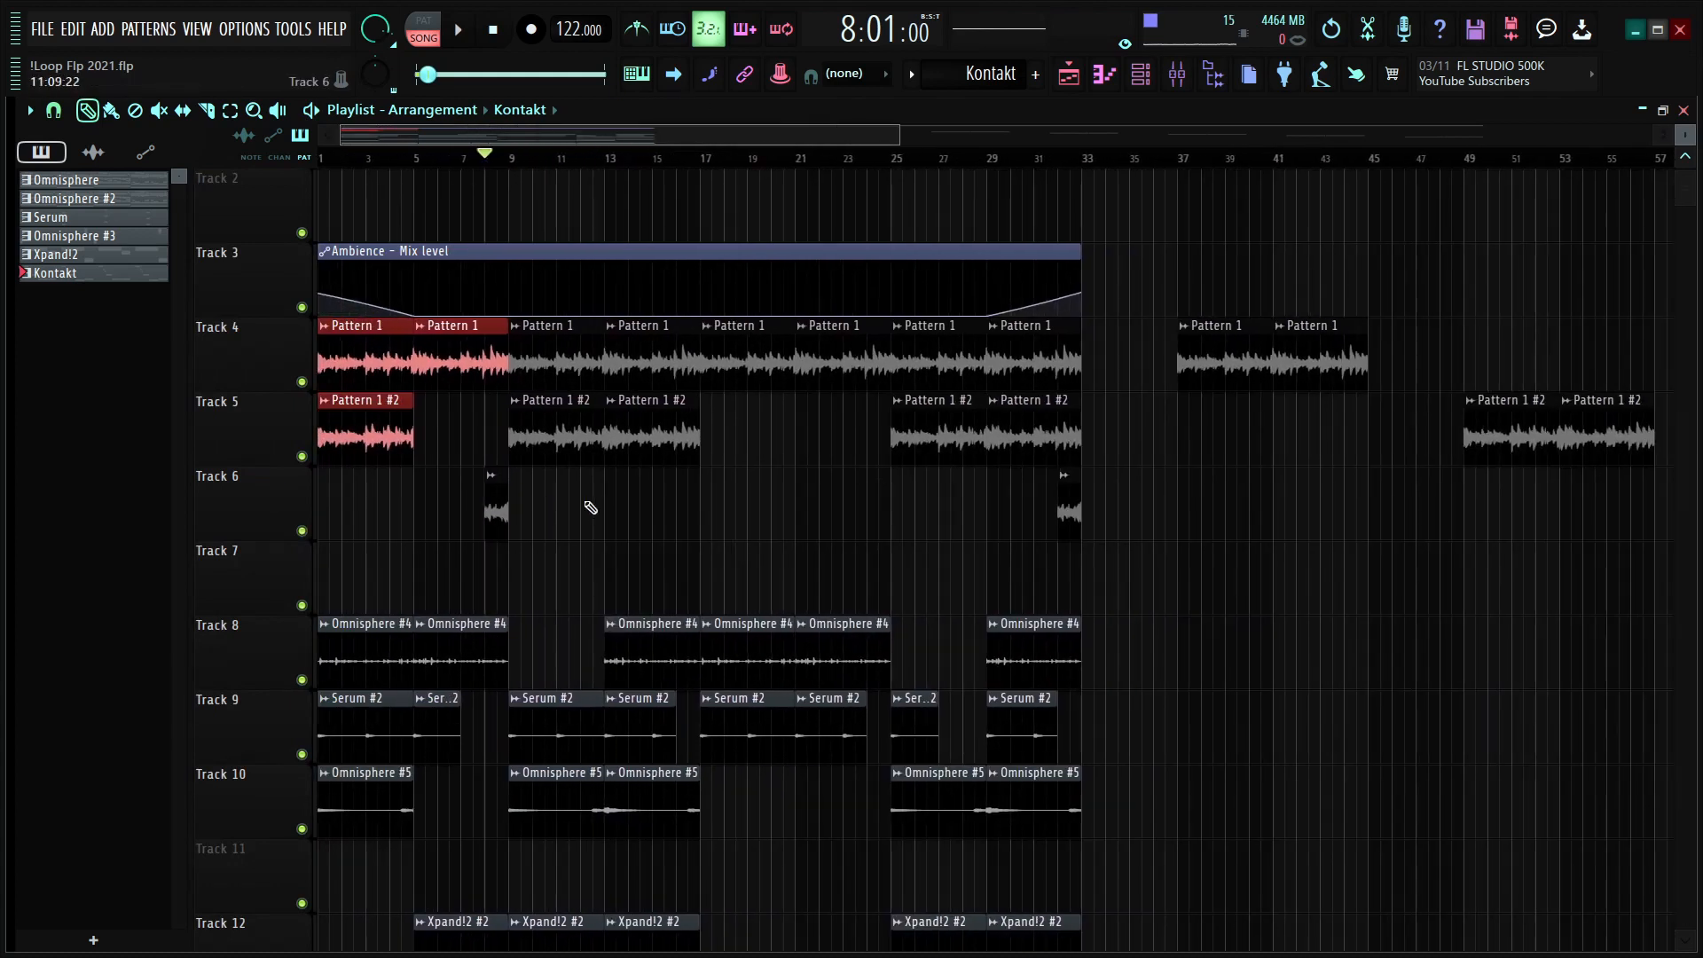
pyautogui.moveTo(602, 504); pyautogui.dragTo(450, 518)
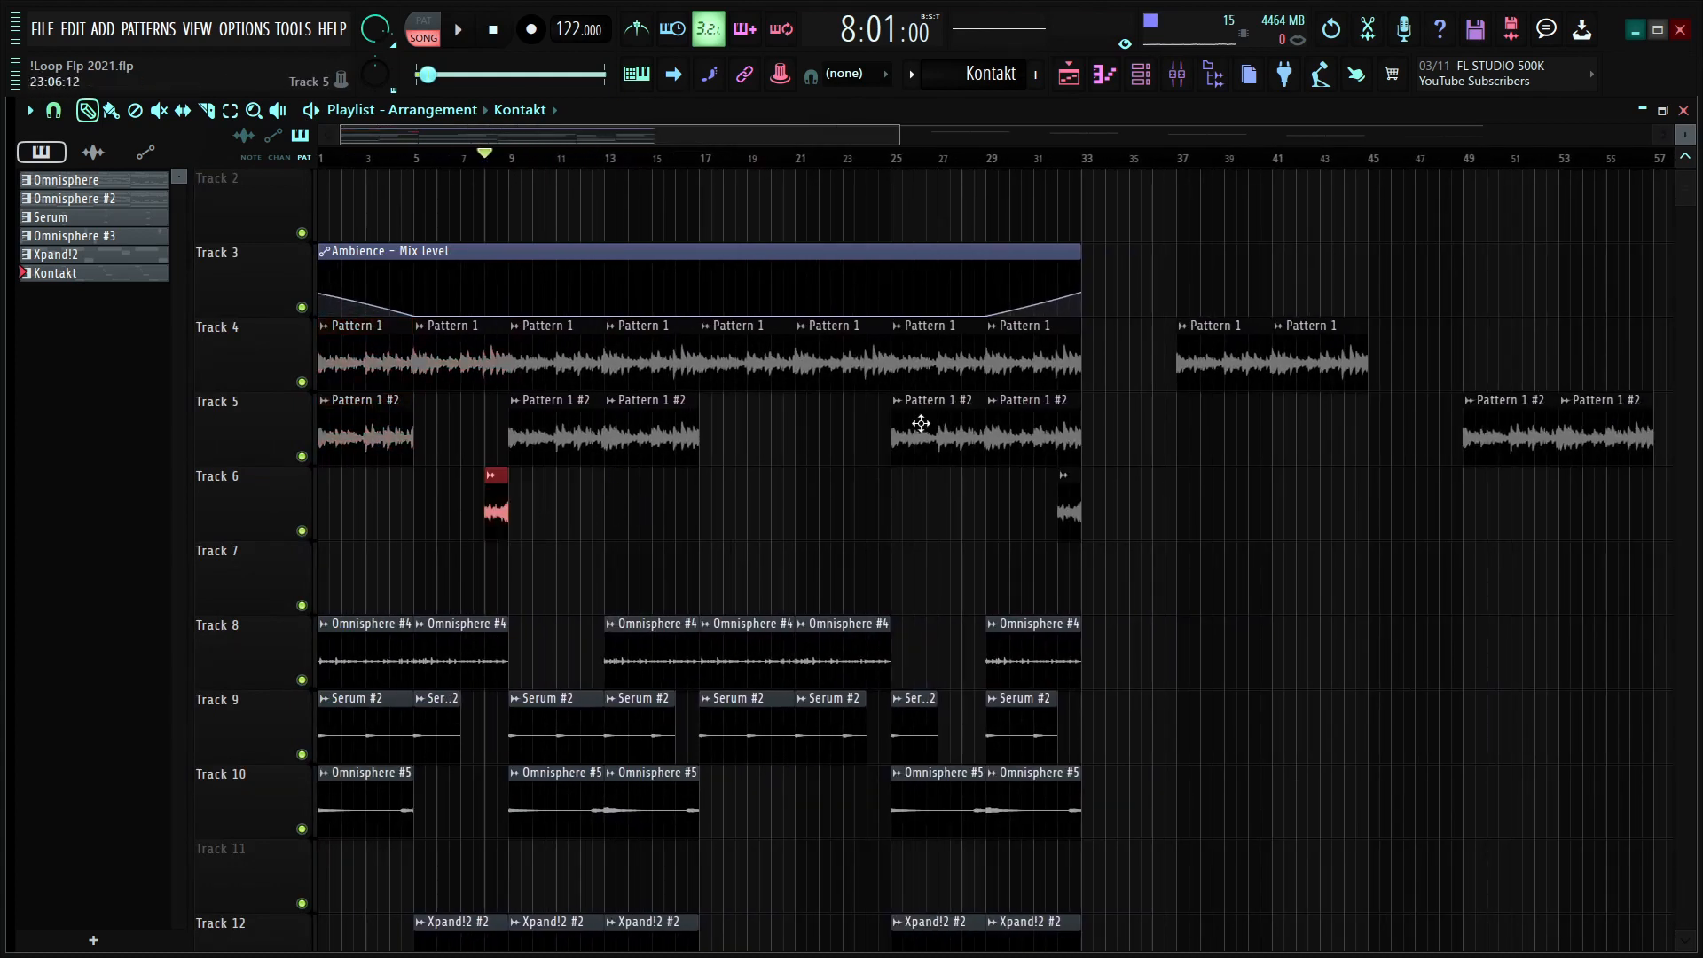
pyautogui.moveTo(1100, 514); pyautogui.dragTo(1038, 529)
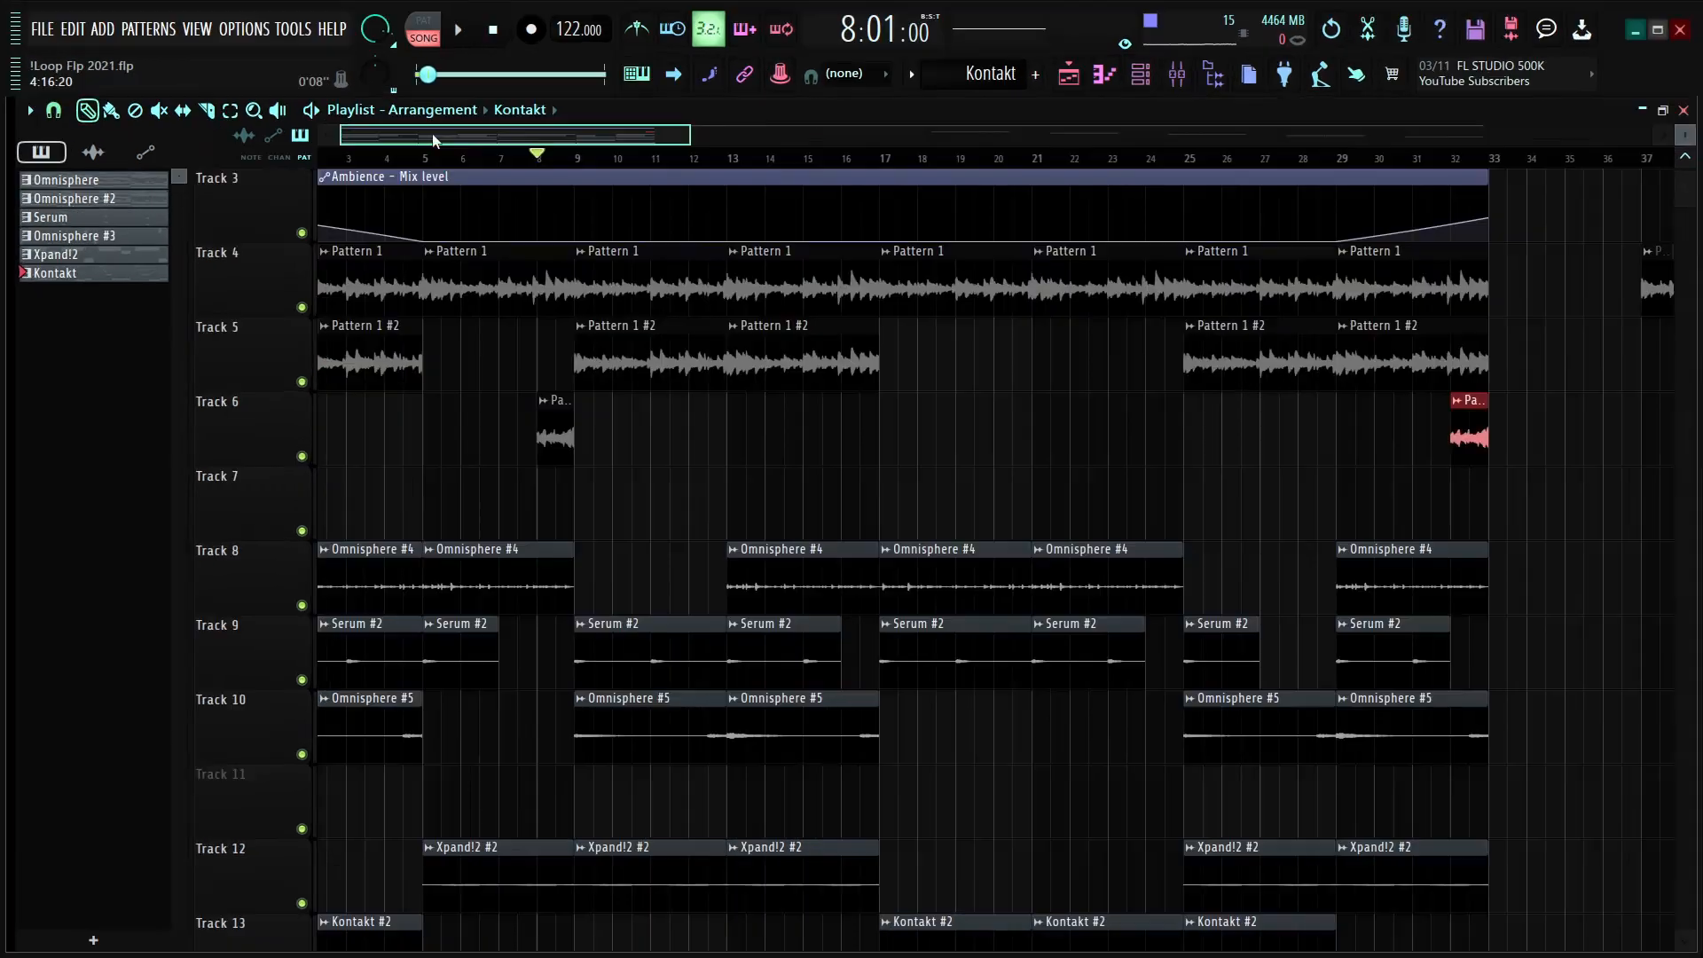
# Step: Examine the clip layout of the instrument layers and the Crinkle - Accents clips down to Track 15
pyautogui.moveTo(433, 133); pyautogui.dragTo(417, 133)
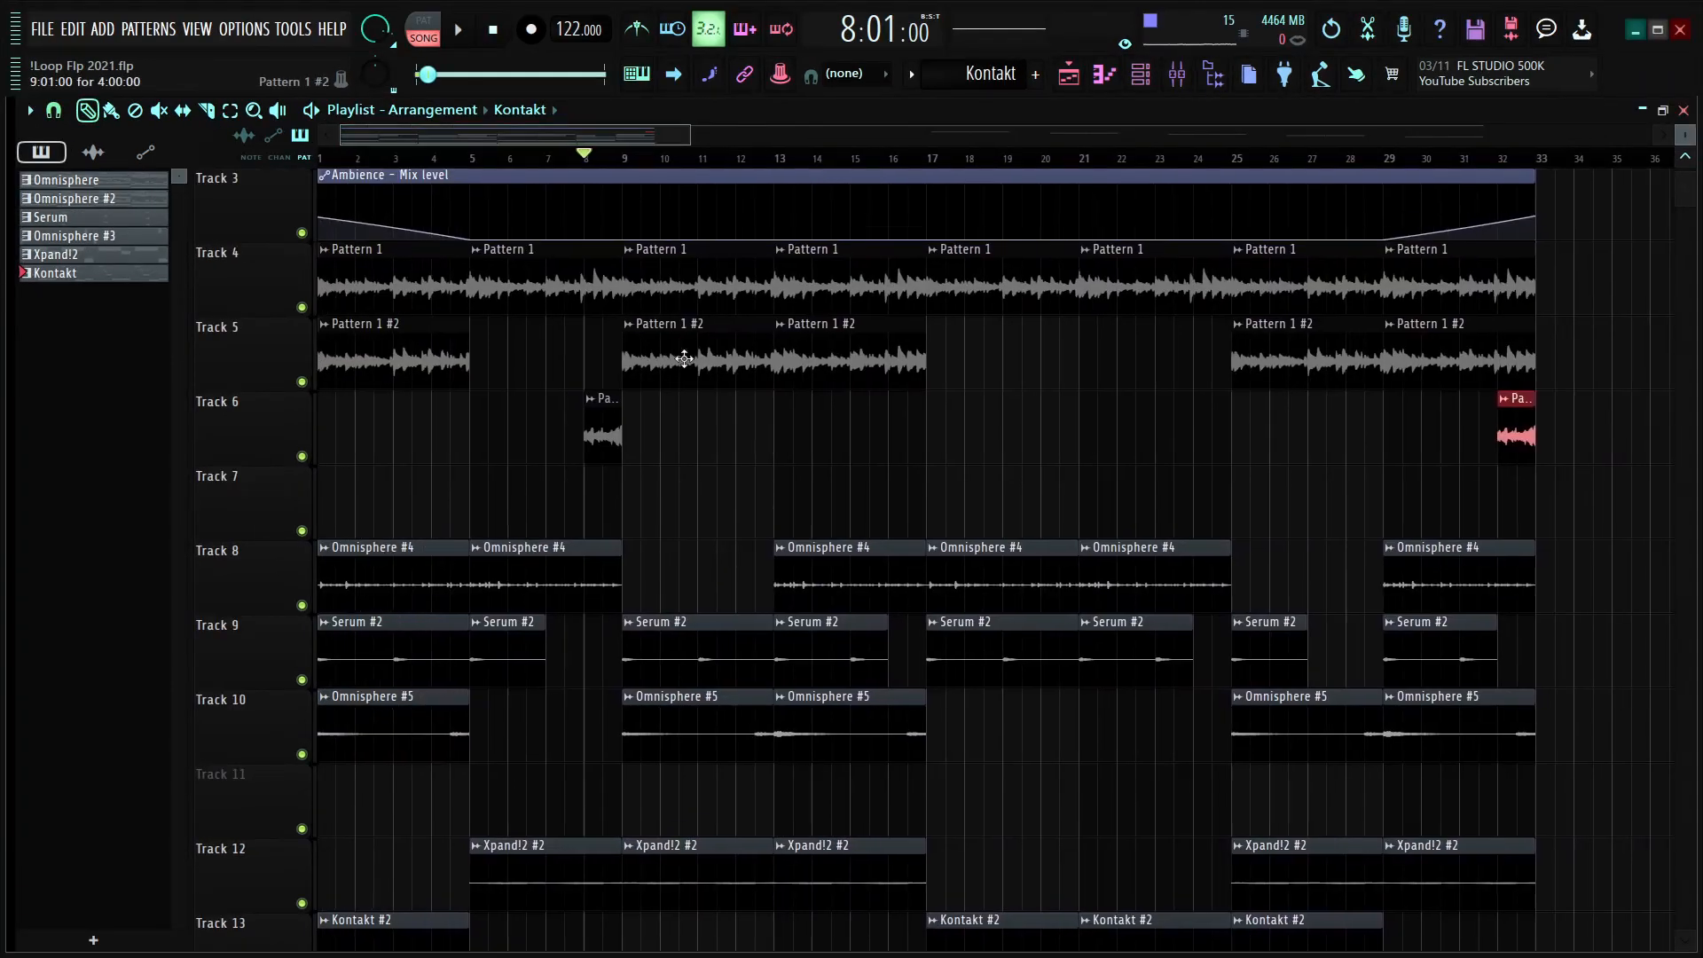
pyautogui.scroll(-4, 852, 393)
pyautogui.scroll(1, 861, 421)
pyautogui.scroll(1, 861, 422)
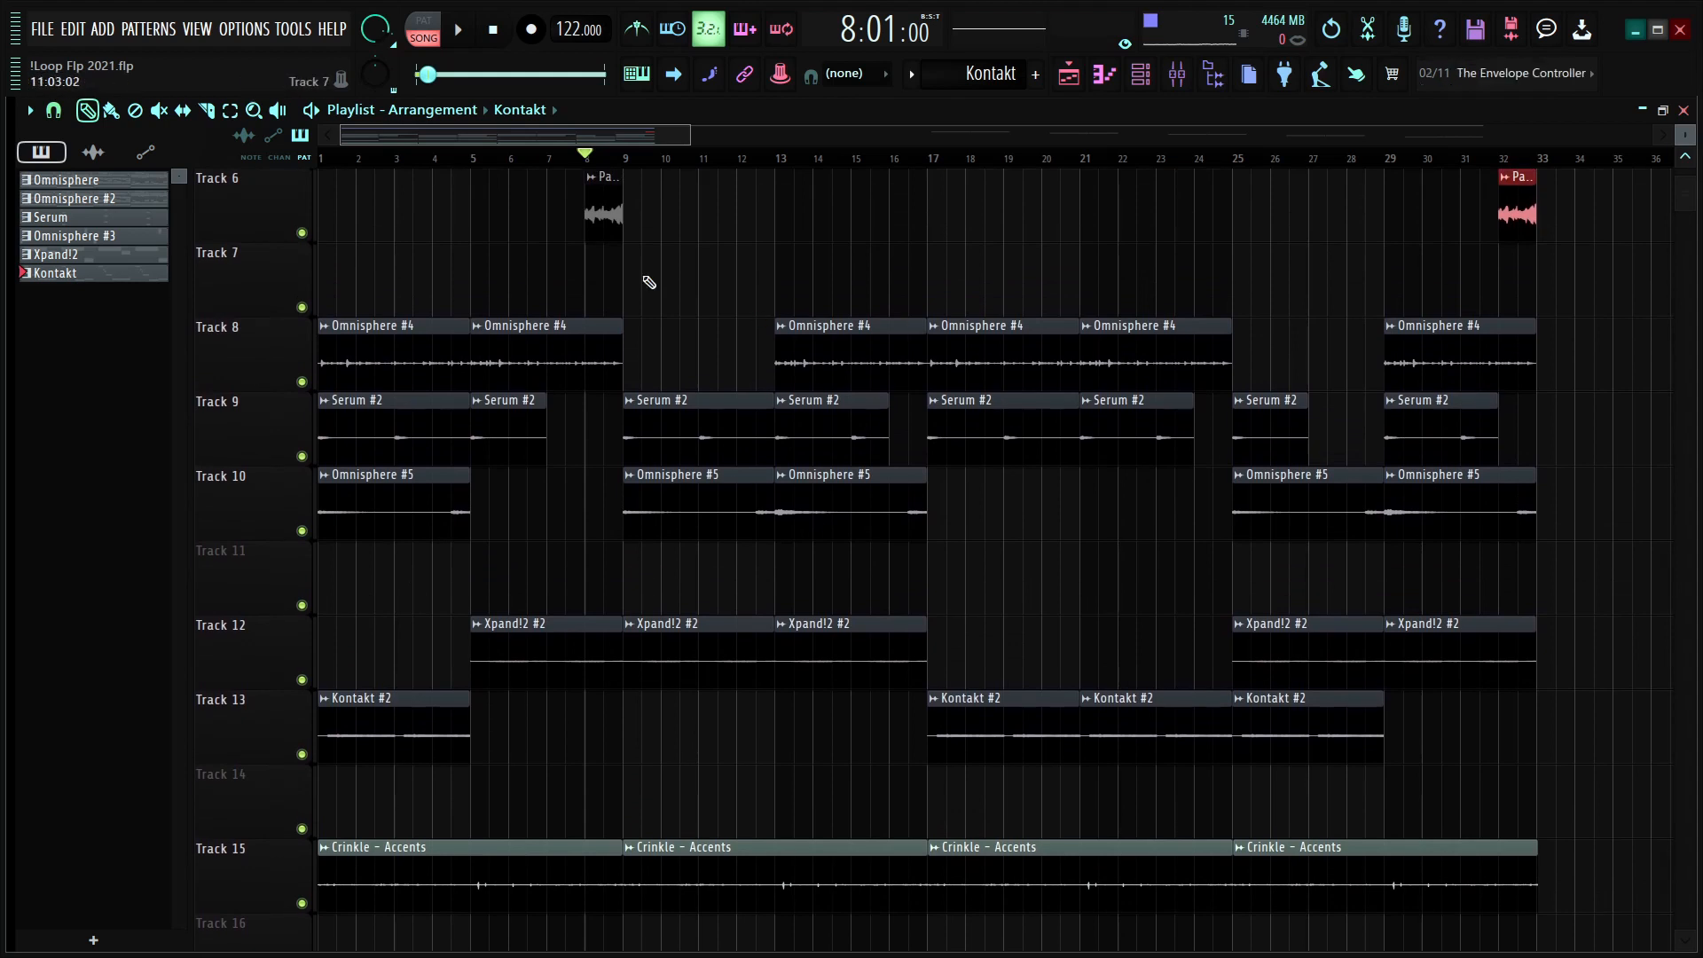
pyautogui.scroll(-2, 701, 169)
pyautogui.scroll(-3, 701, 171)
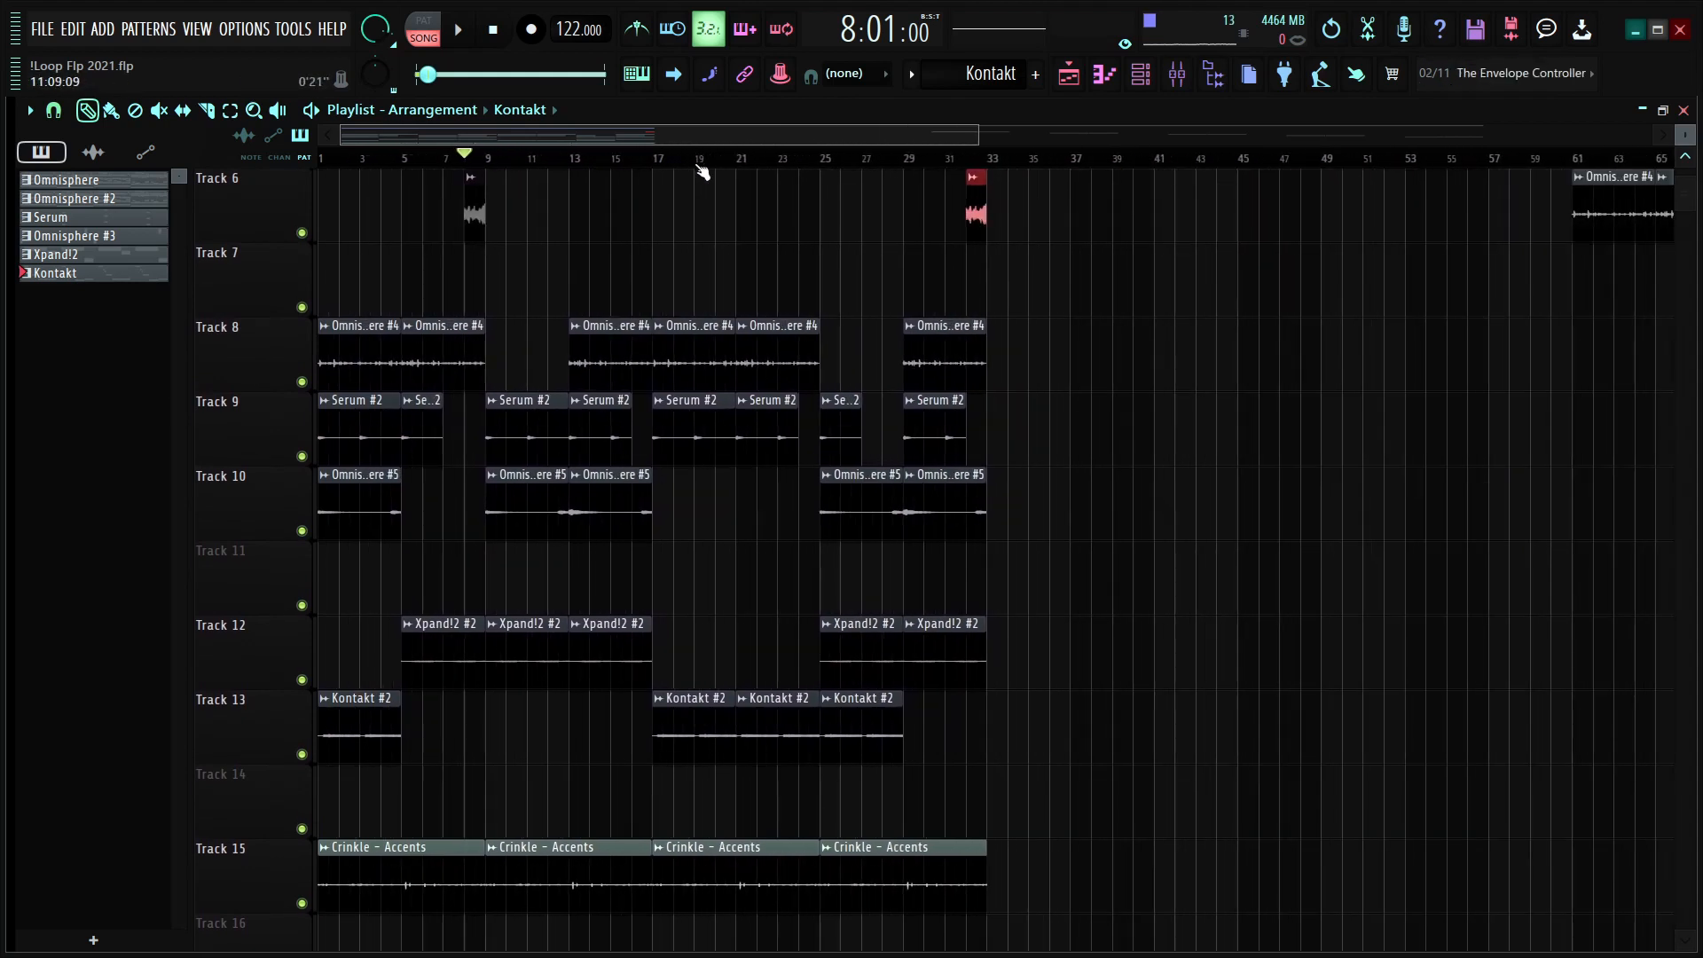
pyautogui.scroll(-3, 702, 171)
pyautogui.scroll(-4, 813, 559)
# Step: Select all Crinkle - Accents clips on Track 15, inspect their audio channel in the channel rack, and return to the playlist
pyautogui.moveTo(1016, 581); pyautogui.dragTo(126, 621)
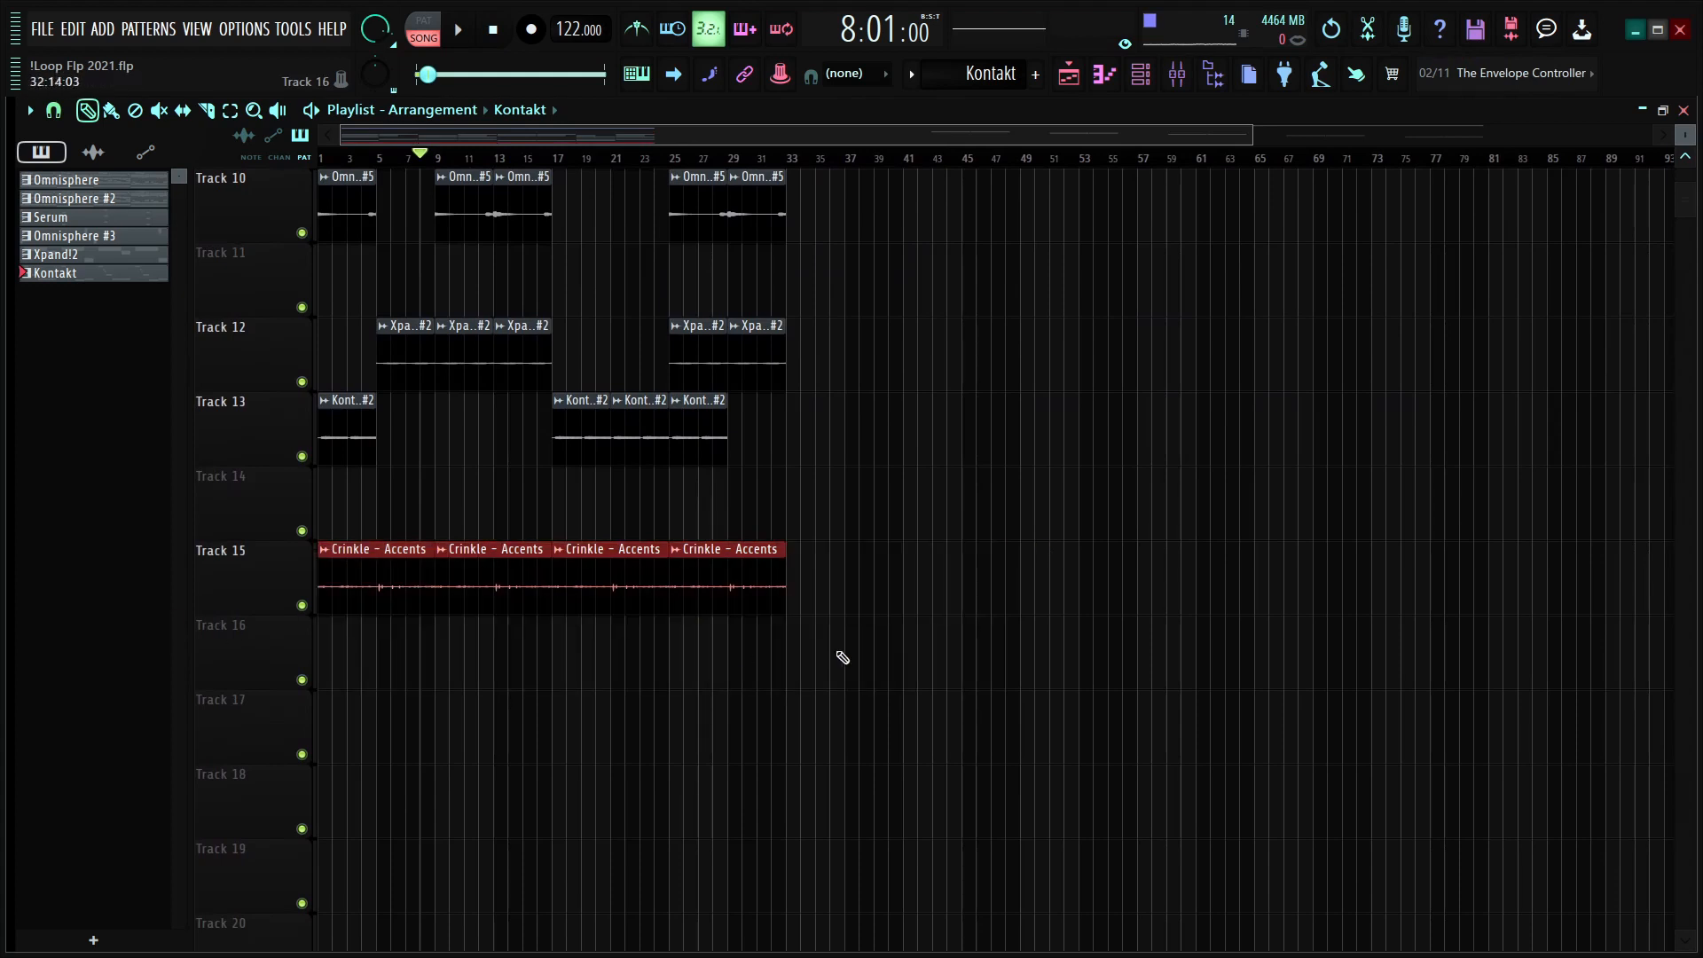
pyautogui.moveTo(885, 573); pyautogui.dragTo(173, 630)
pyautogui.doubleClick(380, 586)
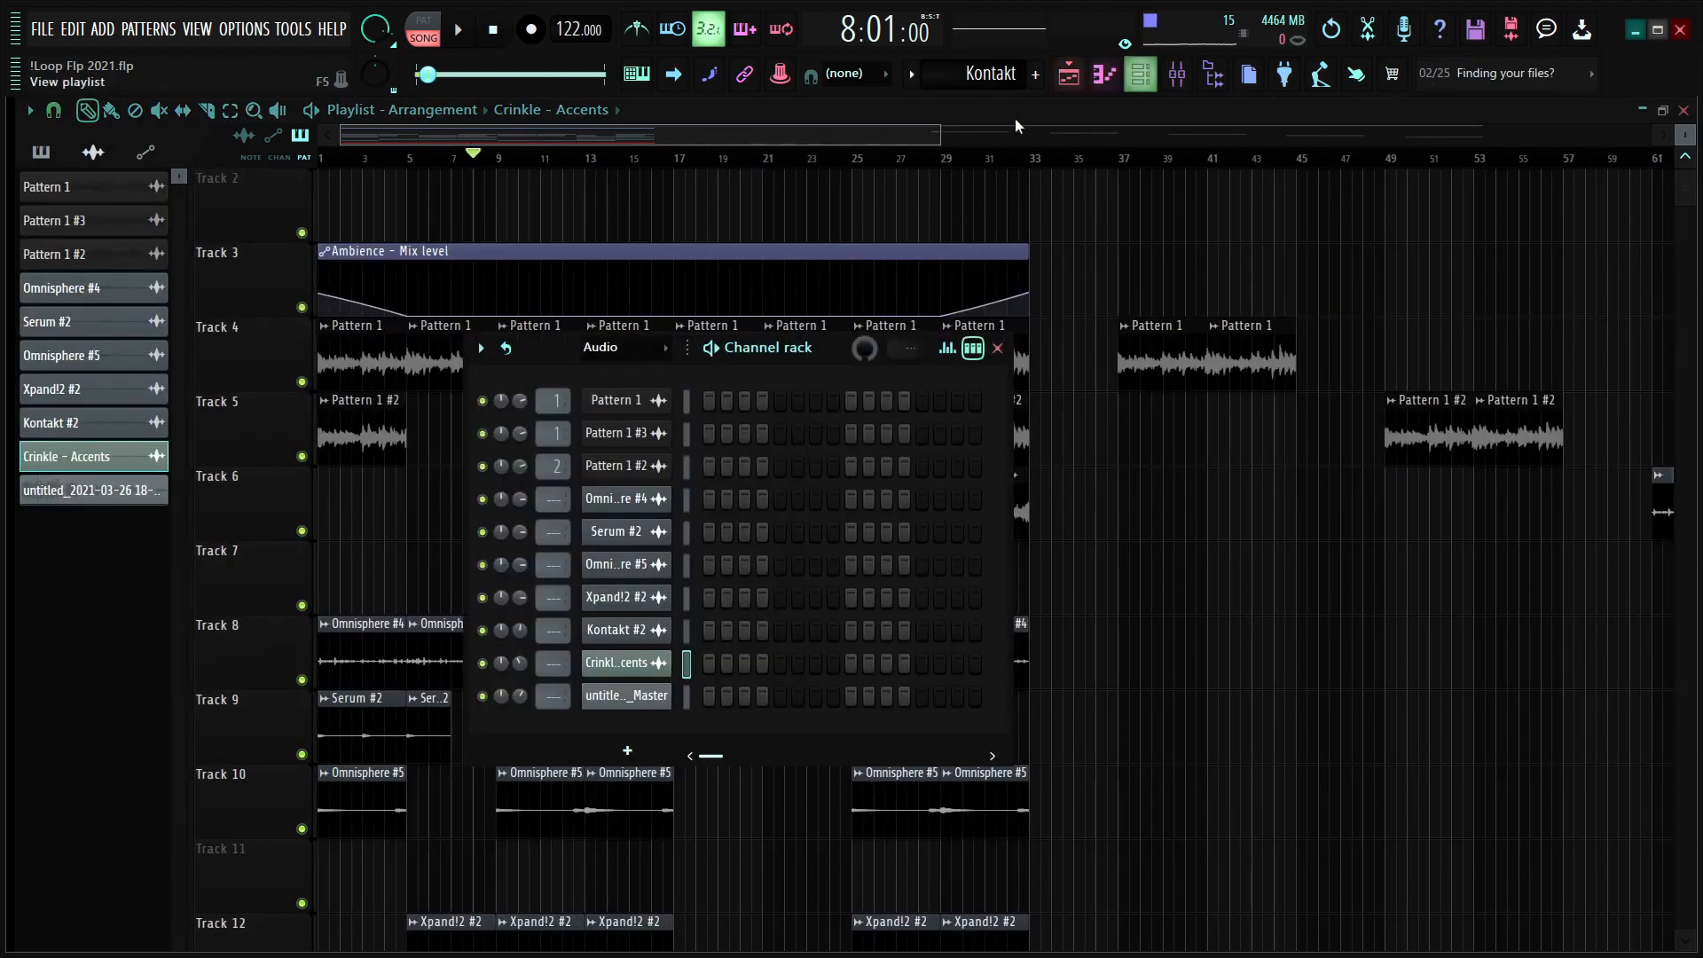
pyautogui.click(1069, 77)
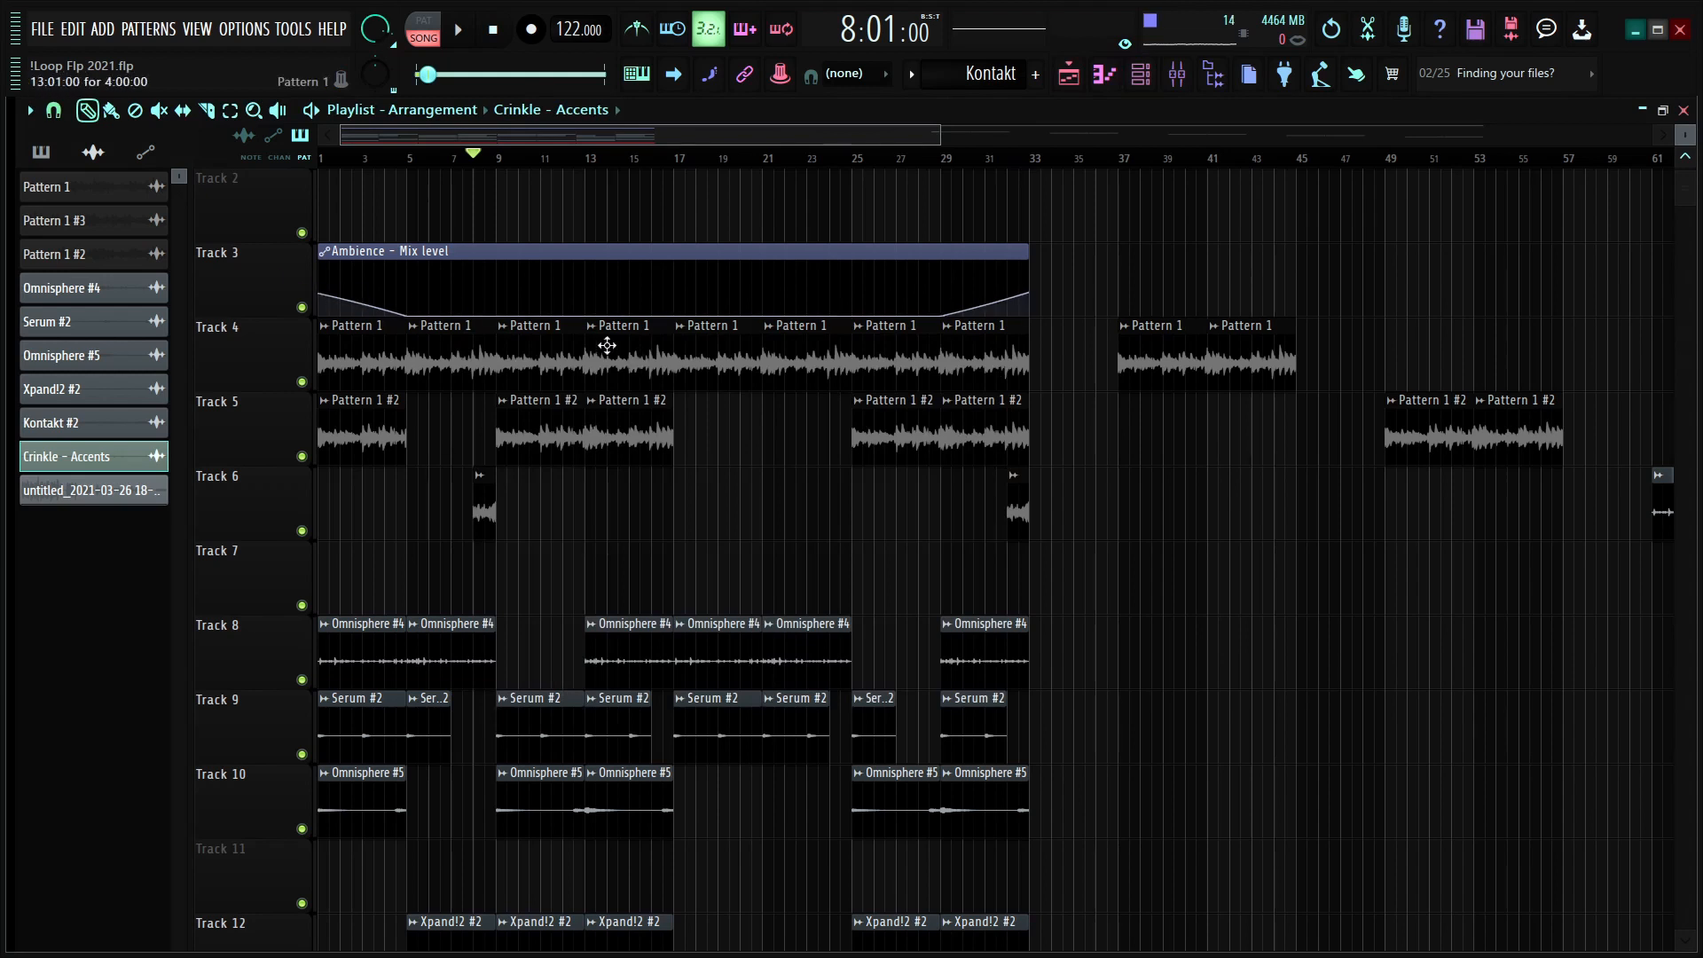
# Step: Examine the Ambience - Mix level automation on Track 3 alongside the Pattern 1 clips
pyautogui.scroll(4, 412, 142)
pyautogui.scroll(-4, 362, 279)
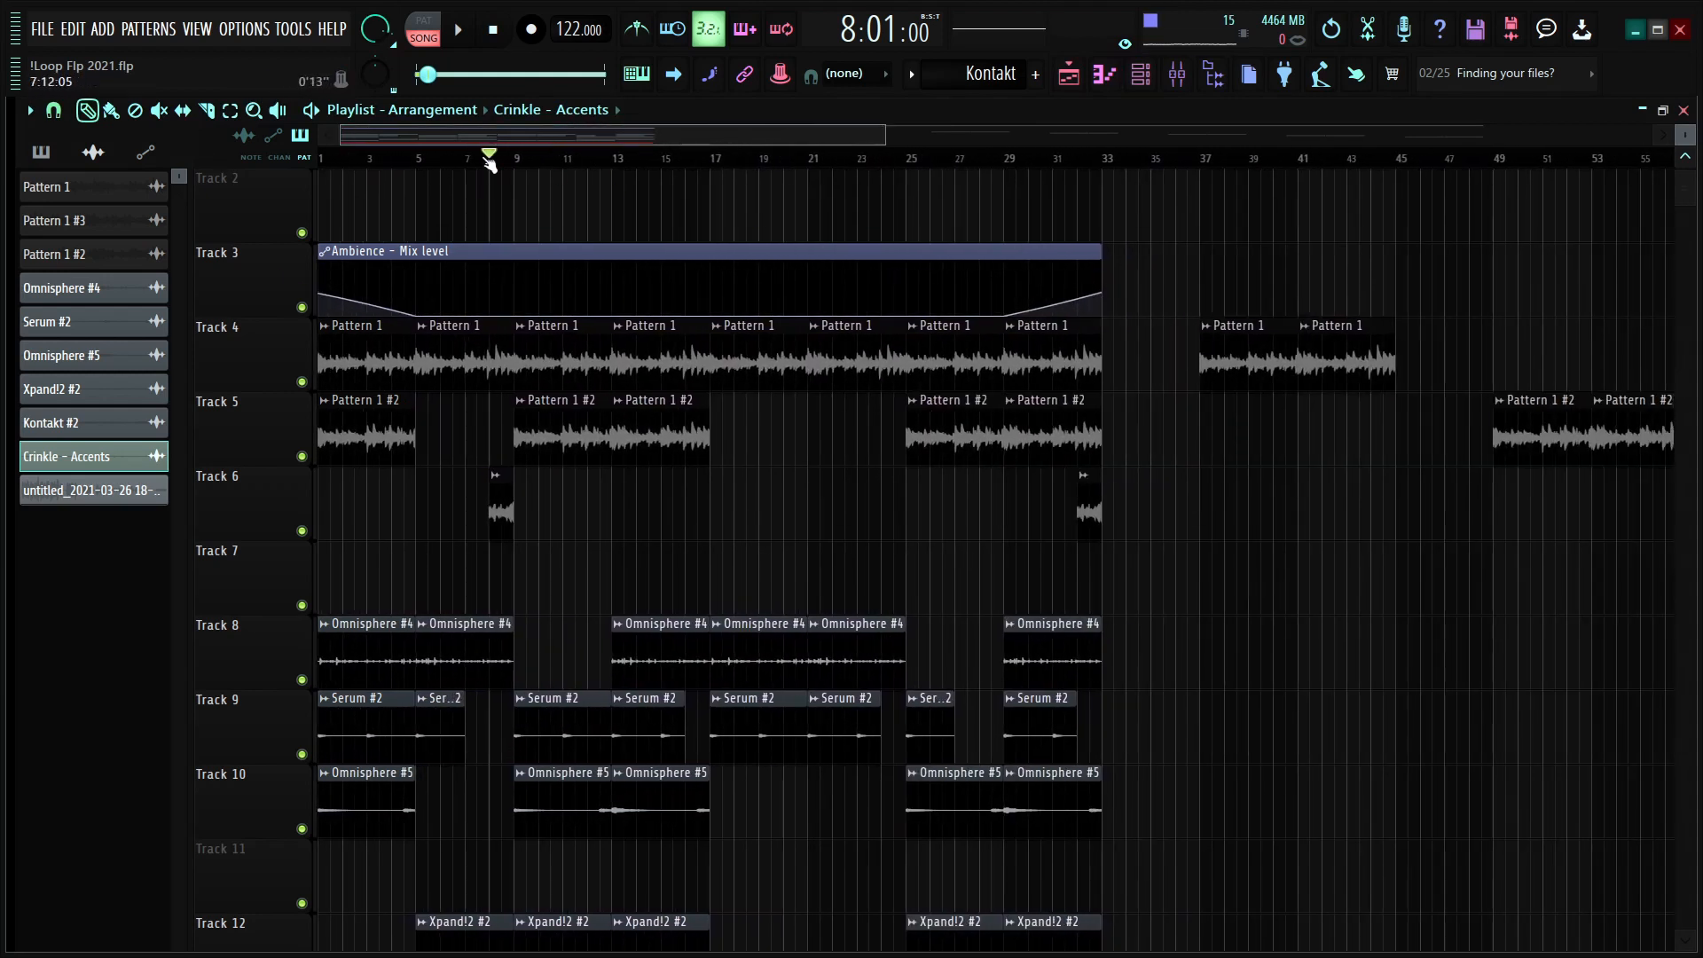
pyautogui.scroll(-2, 390, 141)
pyautogui.scroll(4, 390, 141)
pyautogui.scroll(2, 390, 141)
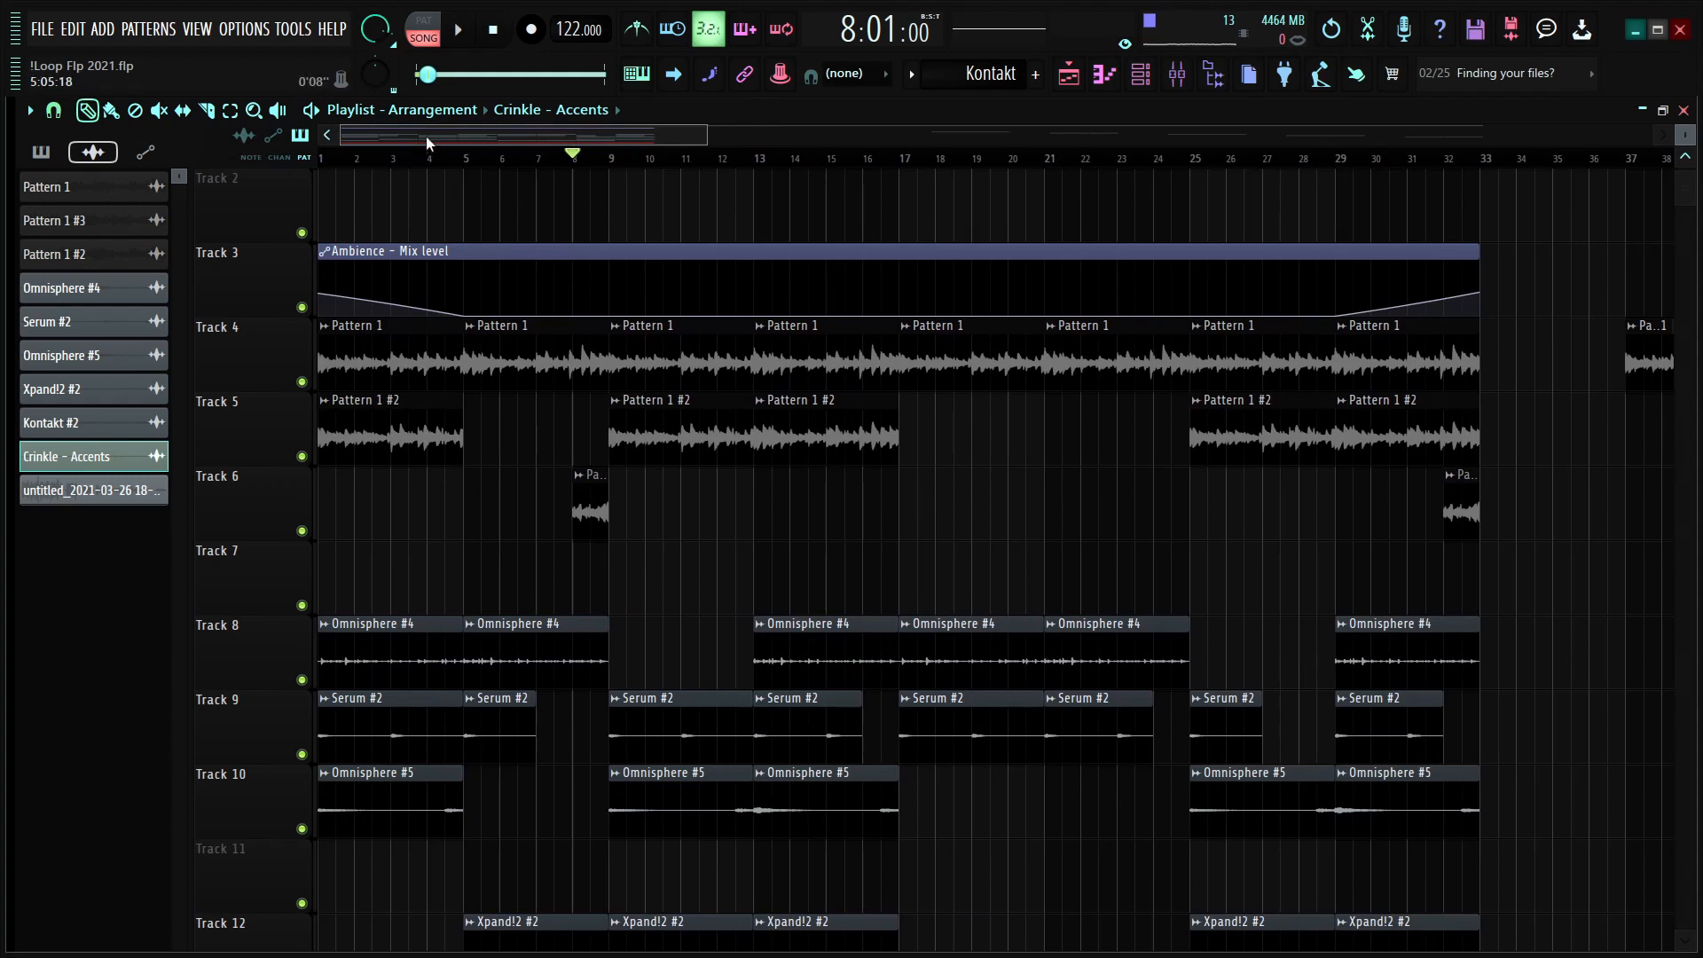
pyautogui.scroll(1, 511, 216)
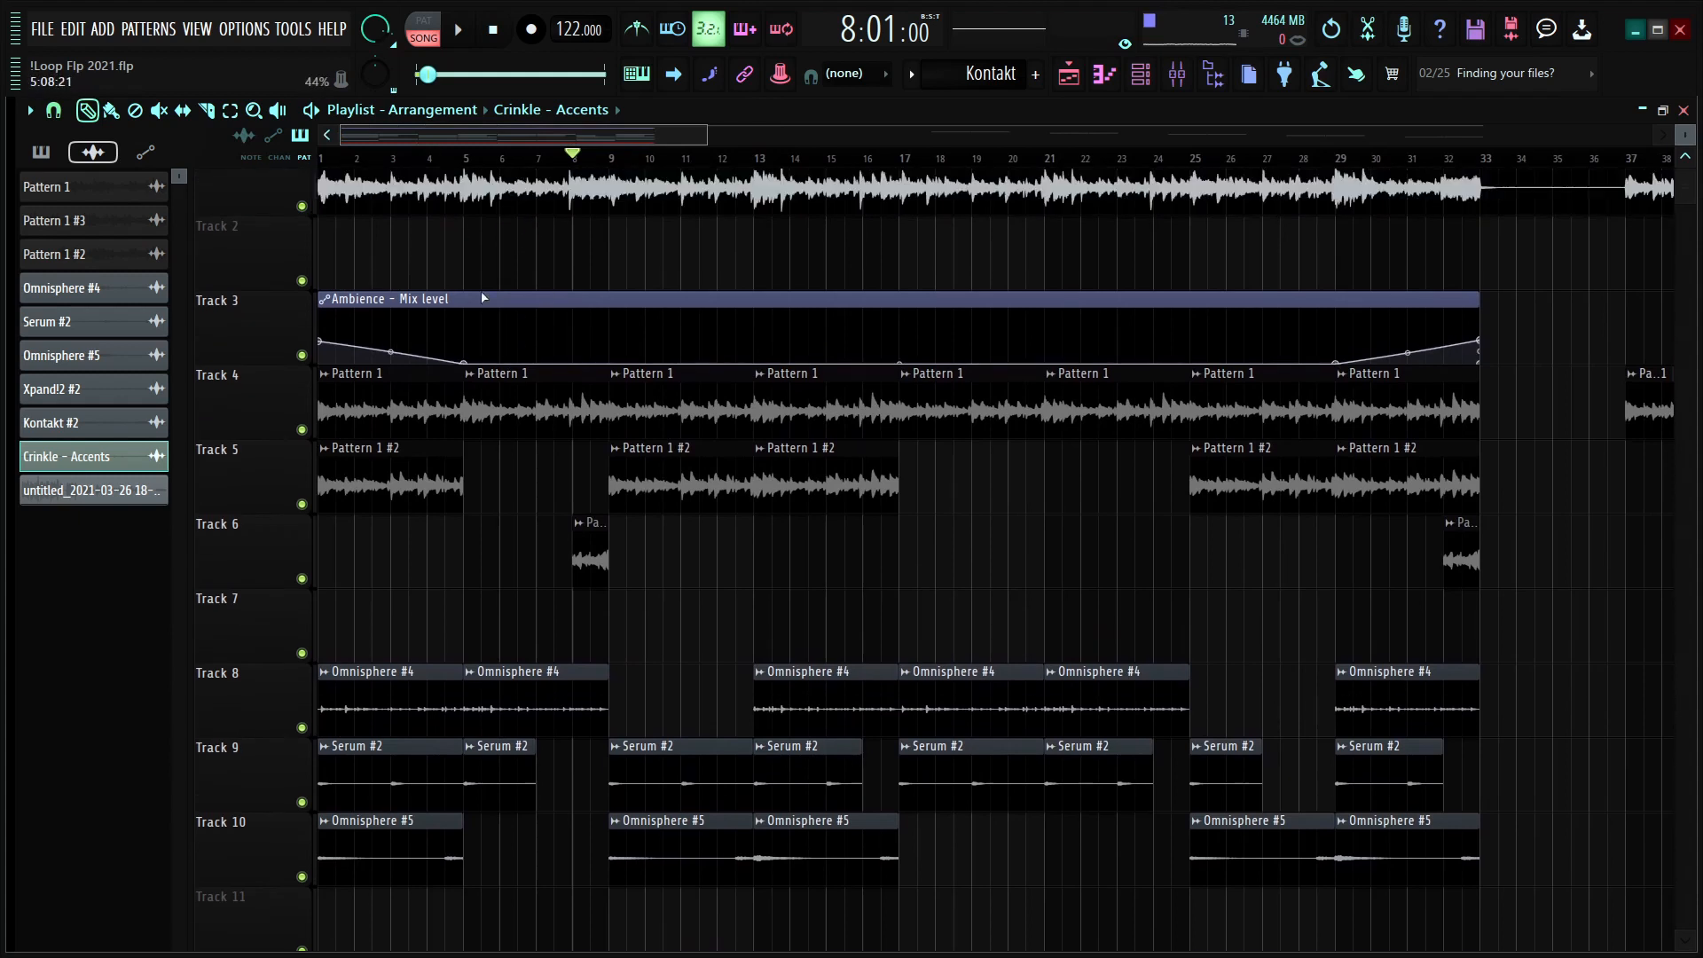
# Step: Select and deselect the full arrangement, and inspect the time-stretching pitch setting of the rendered Master clip on Track 1
pyautogui.scroll(-5, 732, 322)
pyautogui.hotkey('ctrl', 'a')
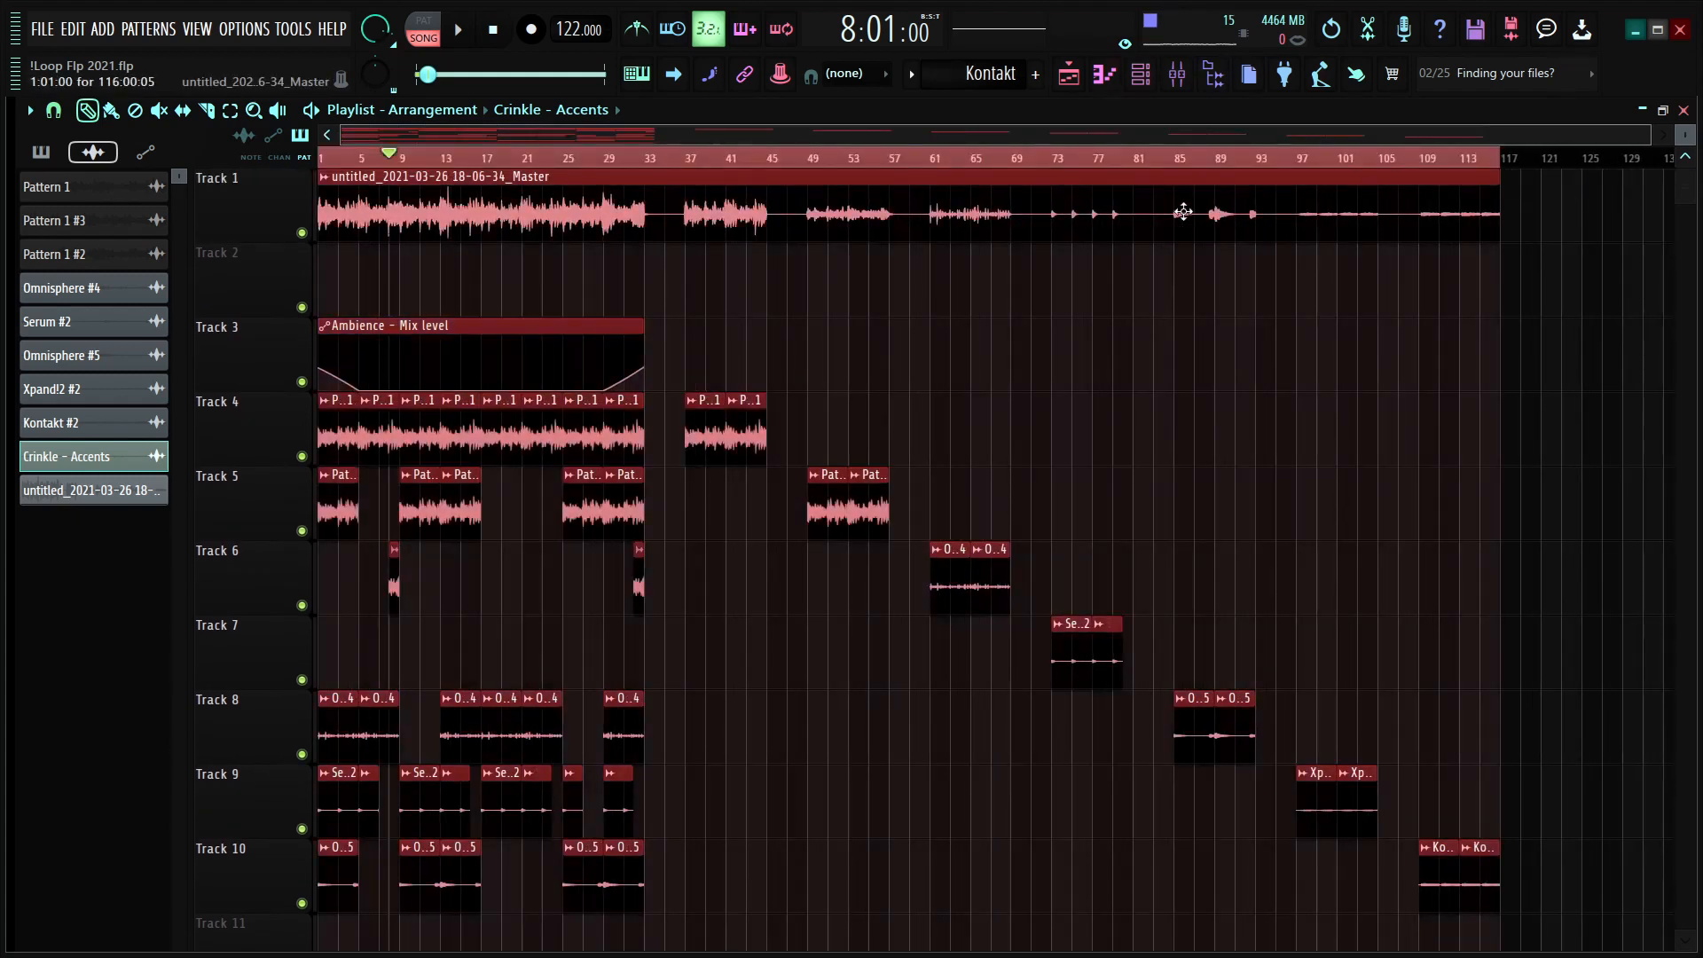
pyautogui.keyDown('ctrl'); pyautogui.click(827, 158); pyautogui.keyUp('ctrl')
pyautogui.doubleClick(486, 177)
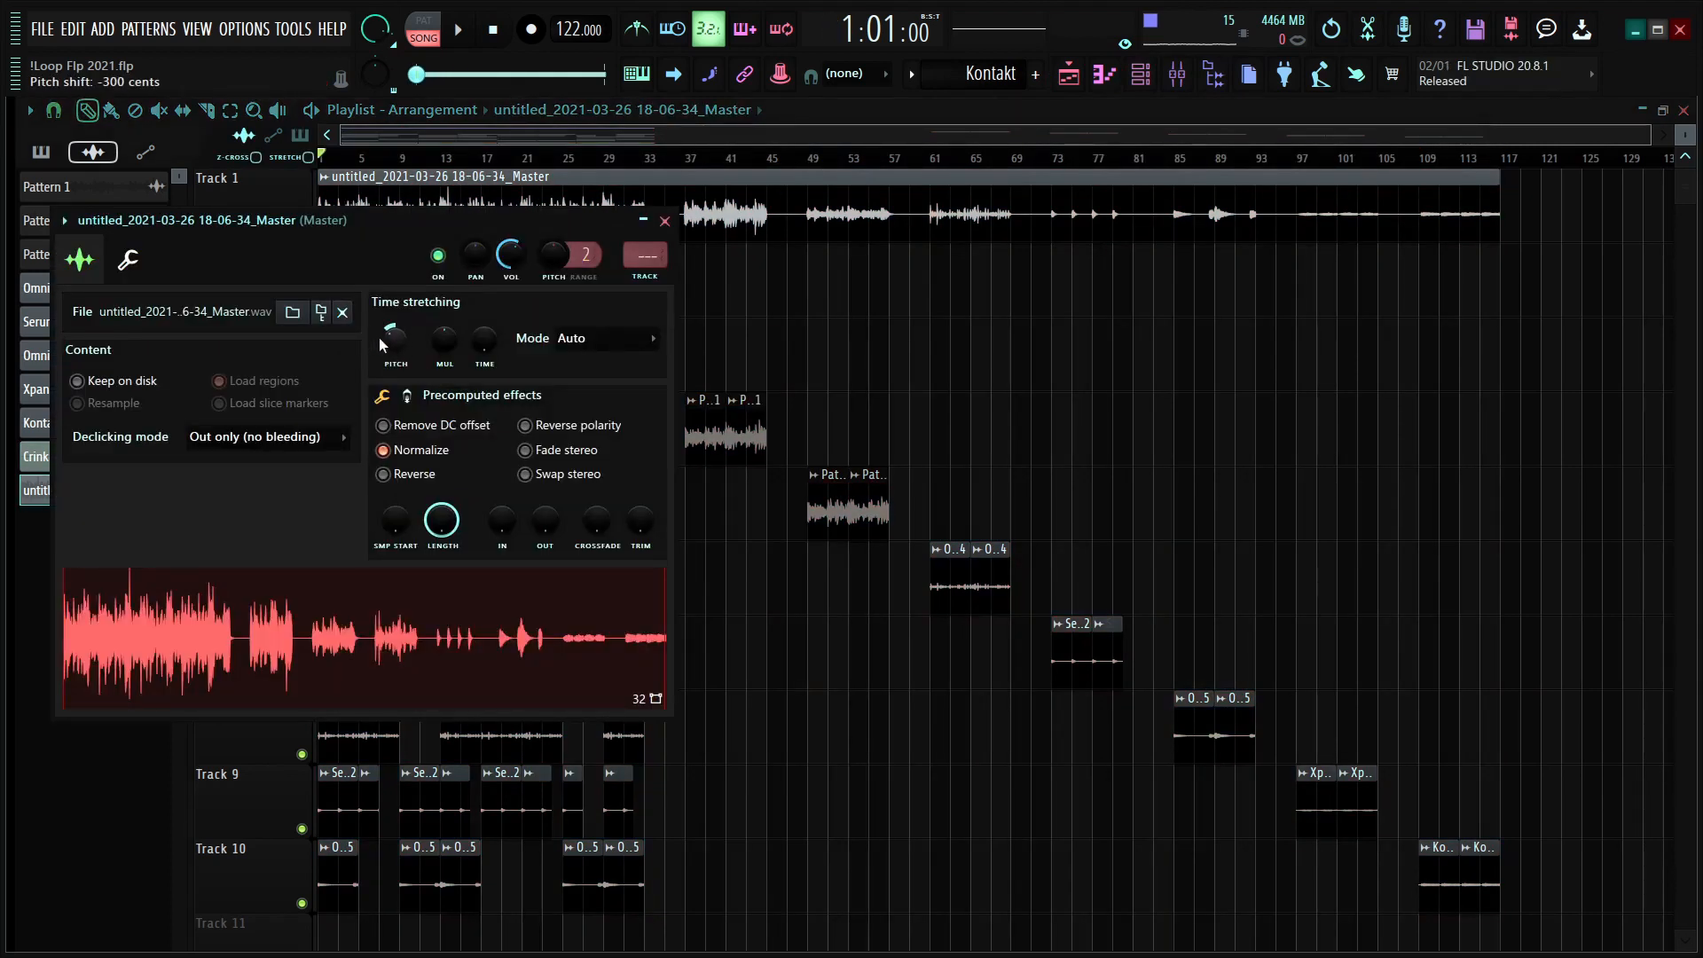
pyautogui.click(665, 221)
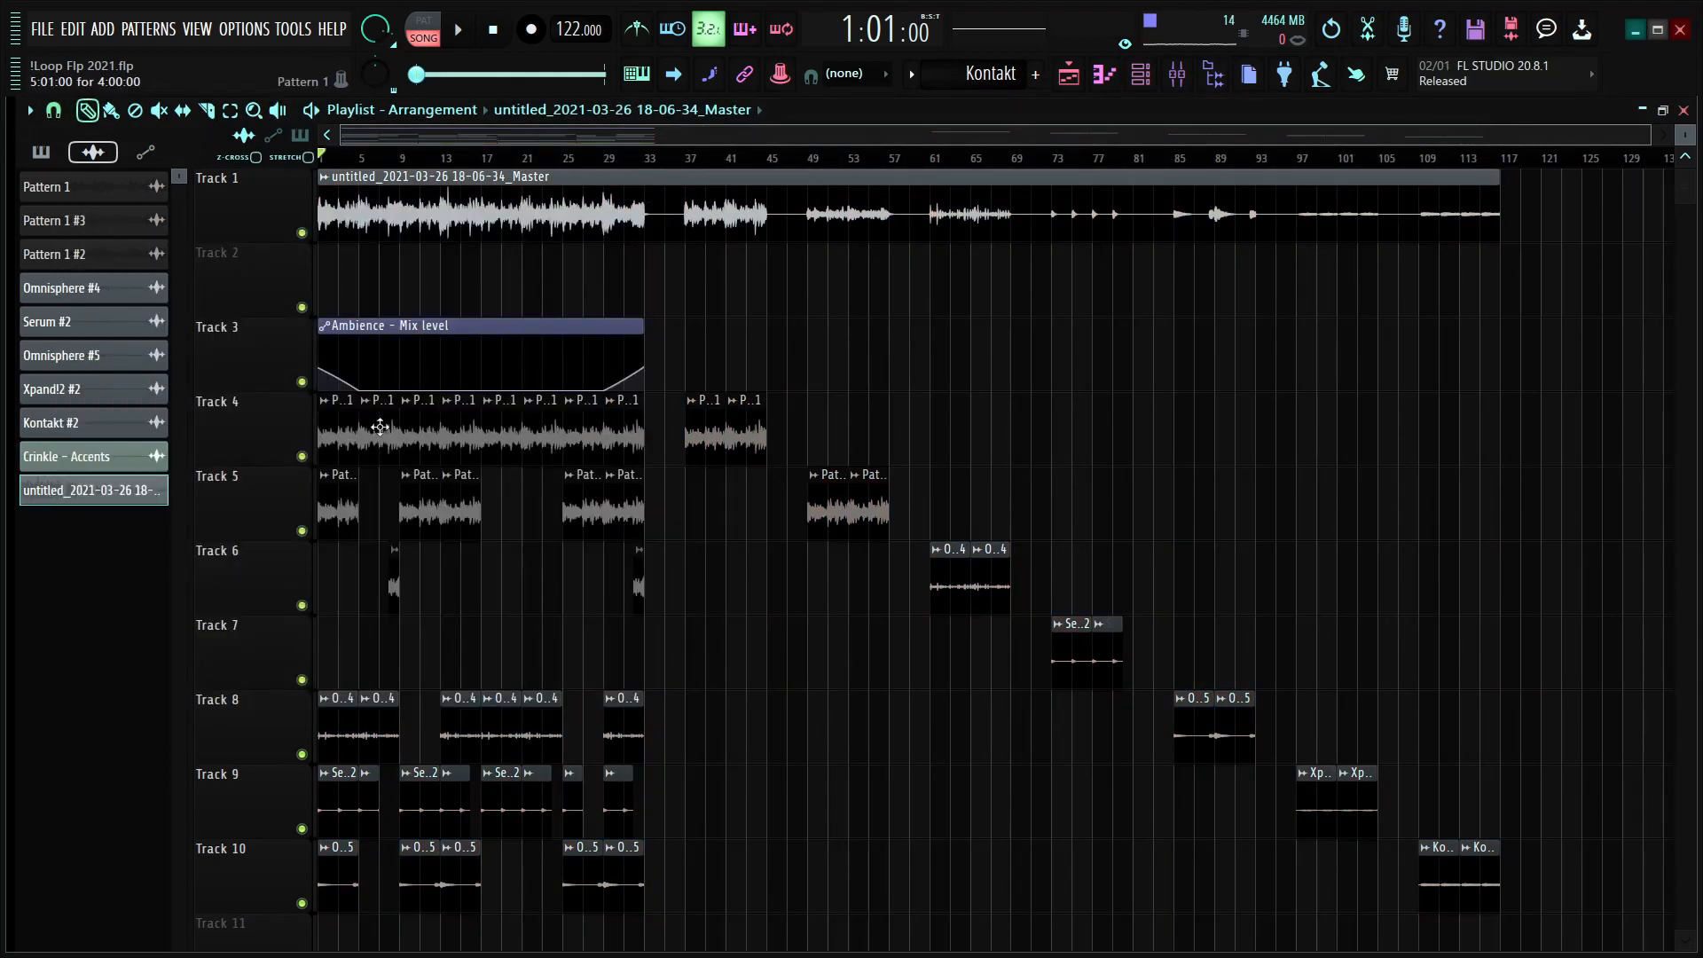
# Step: Mute the rendered Master clip's Track 1 and play bars 1 to 4 of the layered arrangement
pyautogui.click(301, 233)
pyautogui.scroll(6, 359, 160)
pyautogui.moveTo(429, 137); pyautogui.dragTo(396, 137)
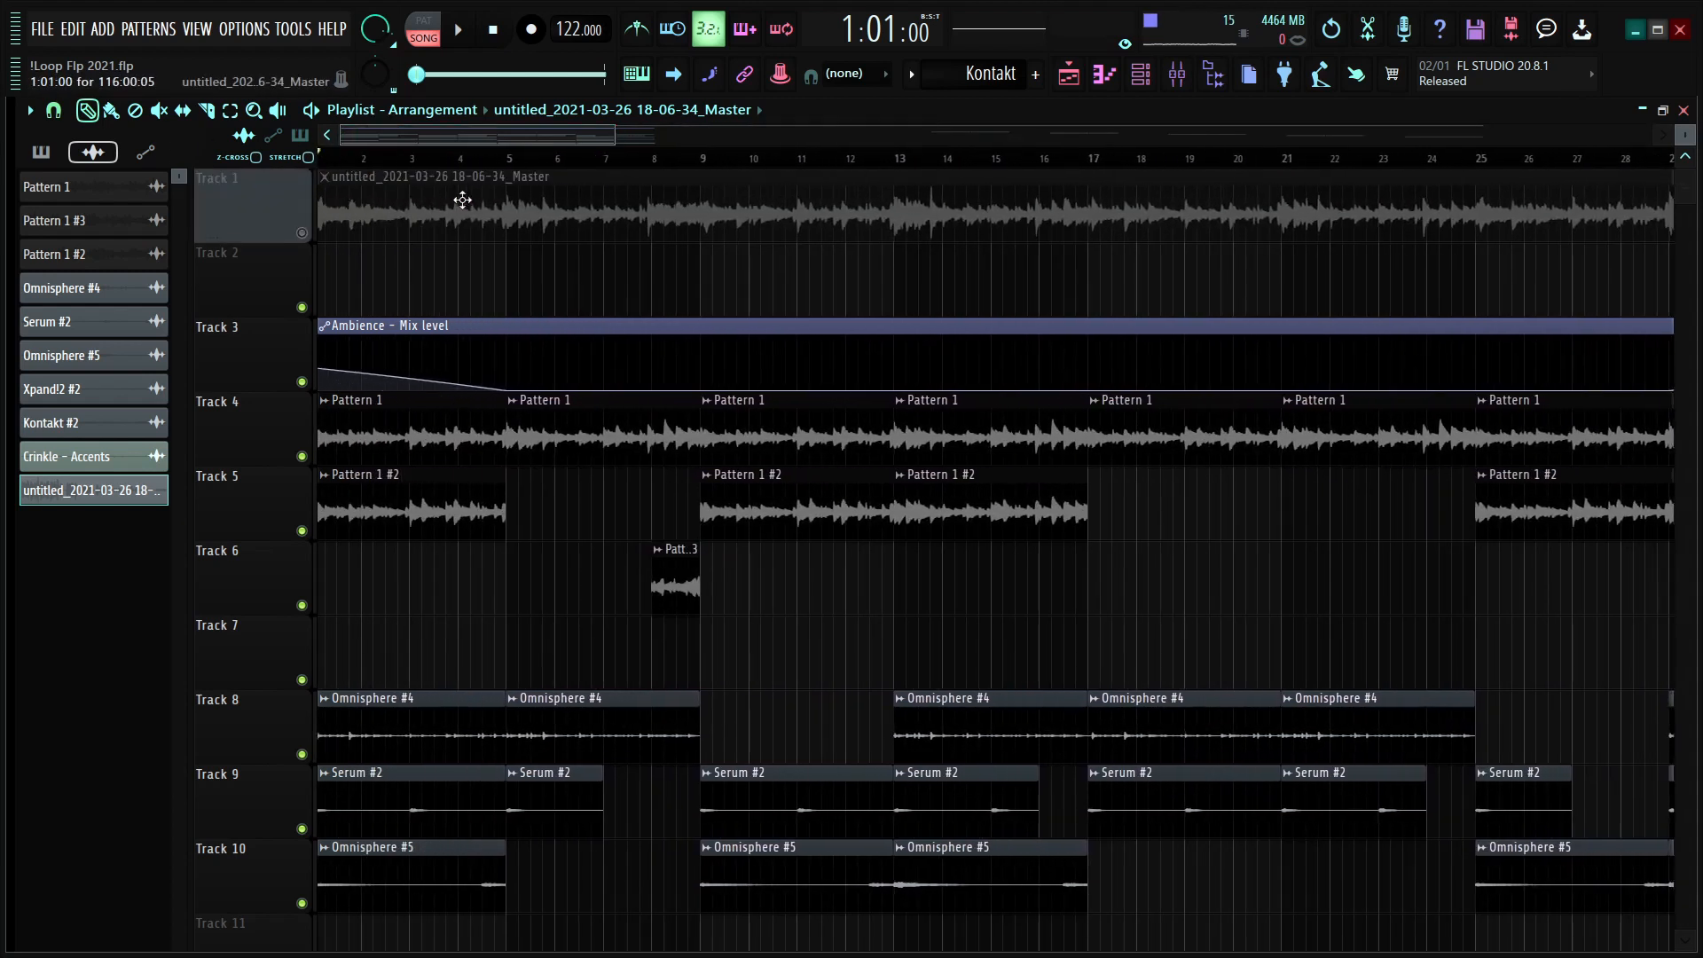
pyautogui.moveTo(518, 159); pyautogui.dragTo(320, 160)
pyautogui.press('space')
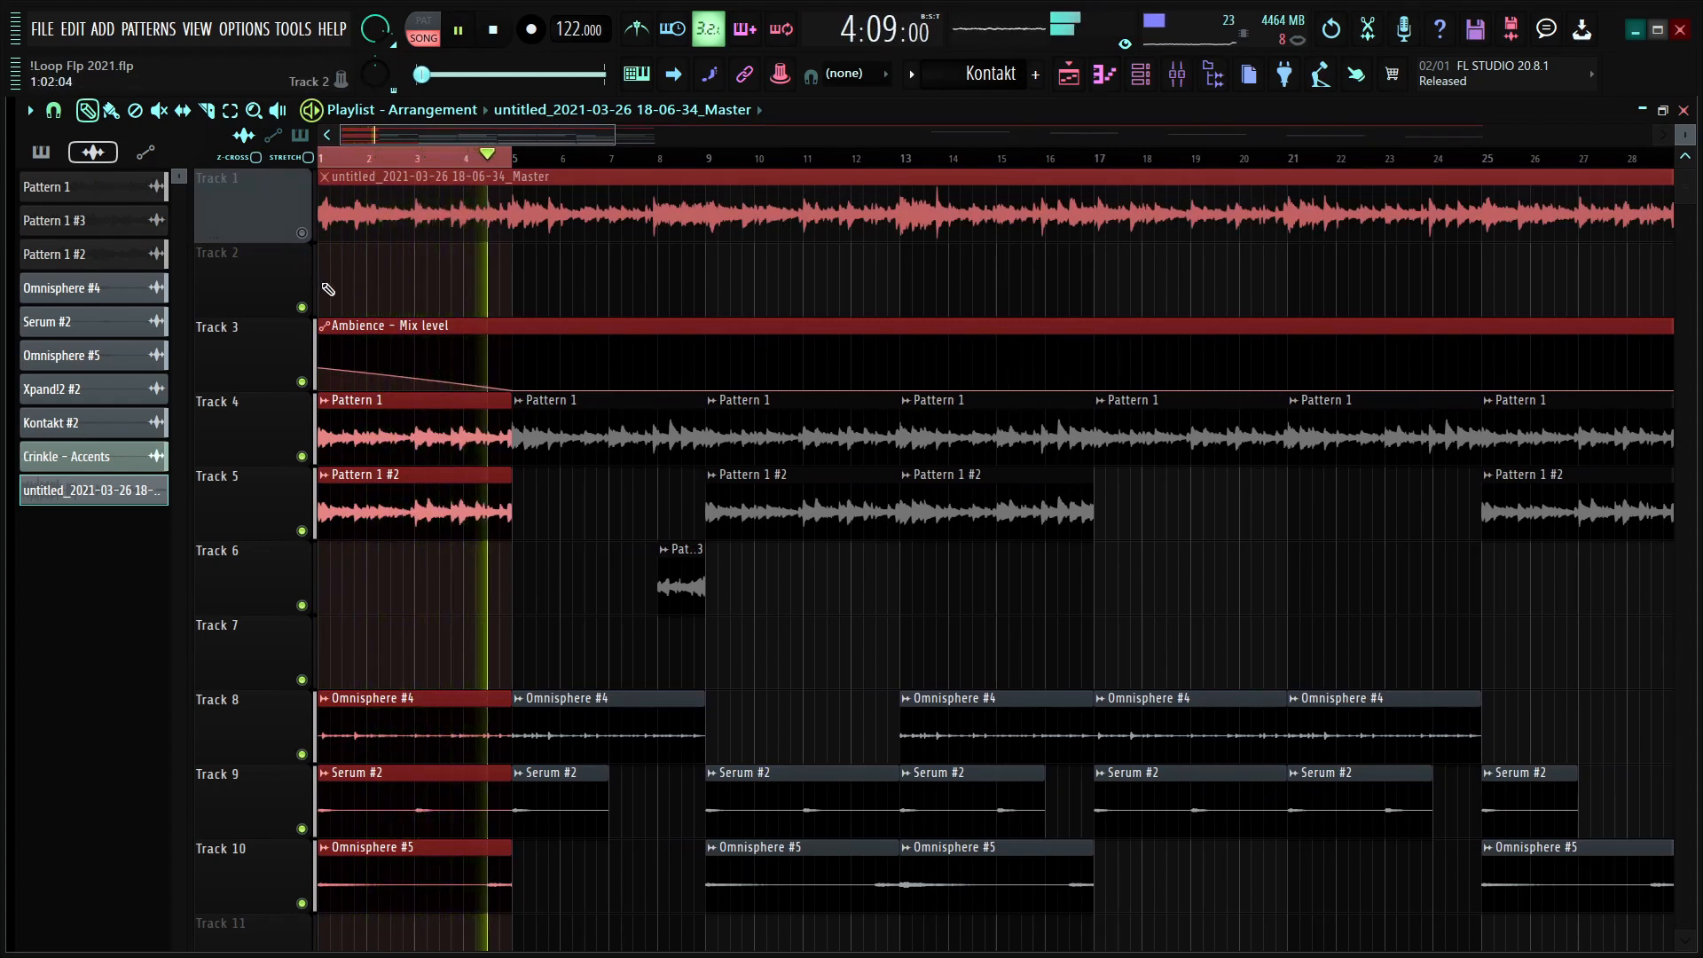
pyautogui.press('space')
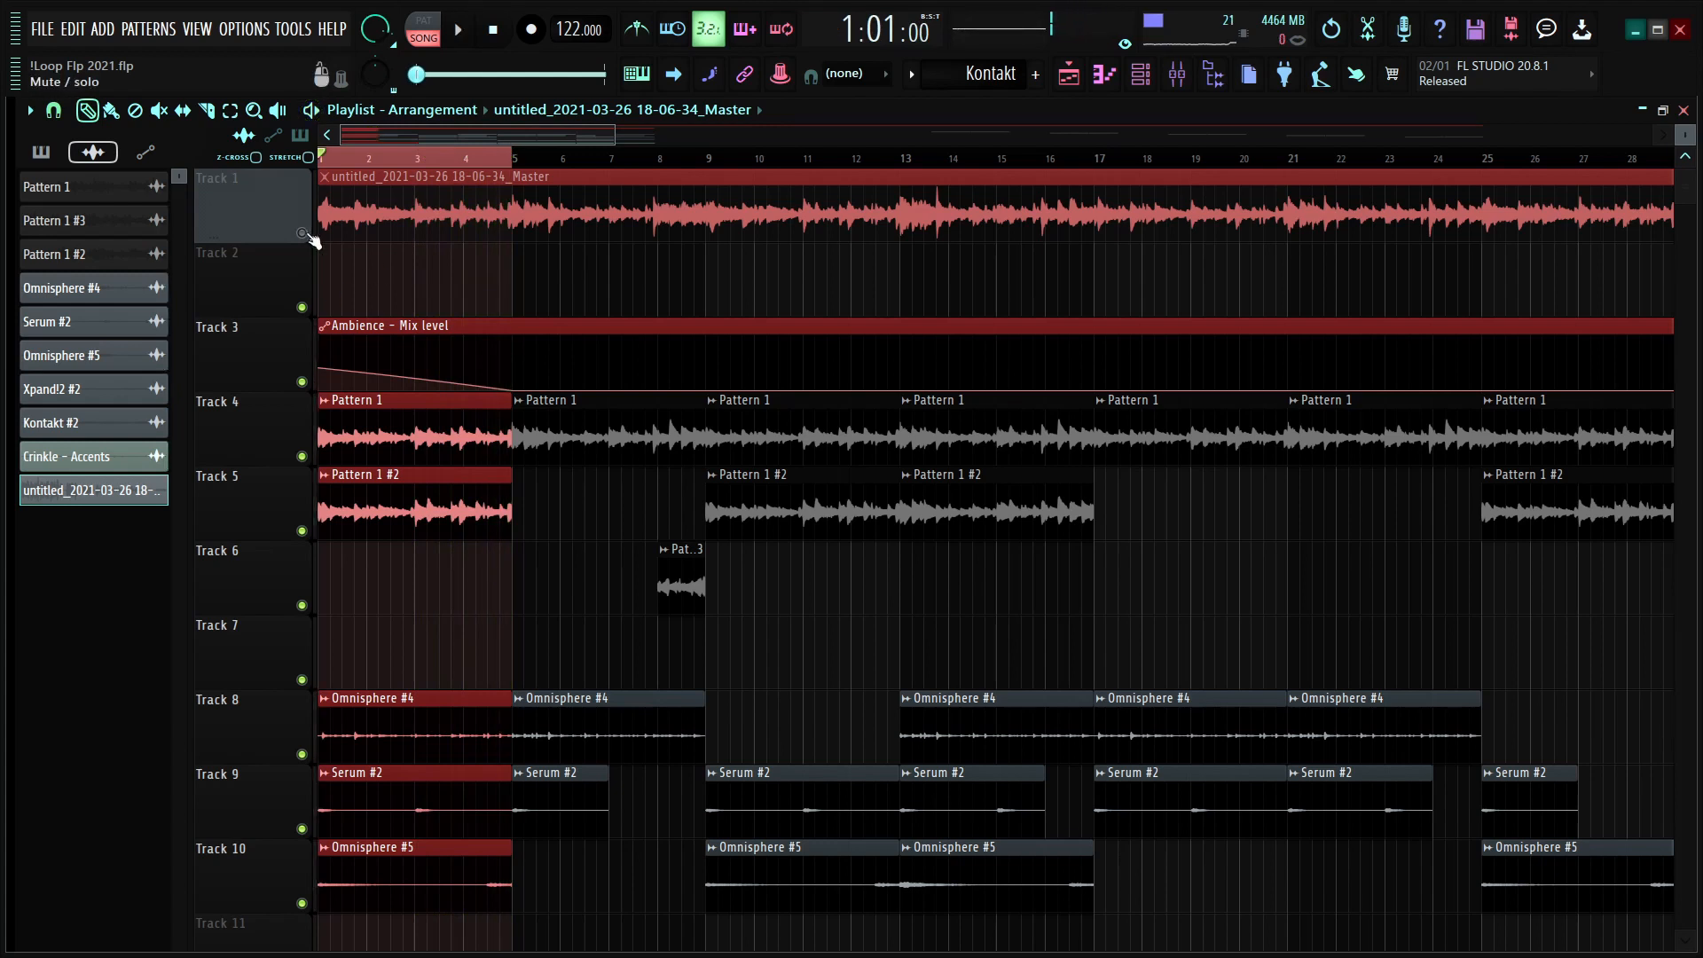
# Step: Solo Track 1, play bars 1 to 4 of the rendered Master clip, clear the time selection, and place the playhead at bar 4
pyautogui.rightClick(302, 234)
pyautogui.press('space')
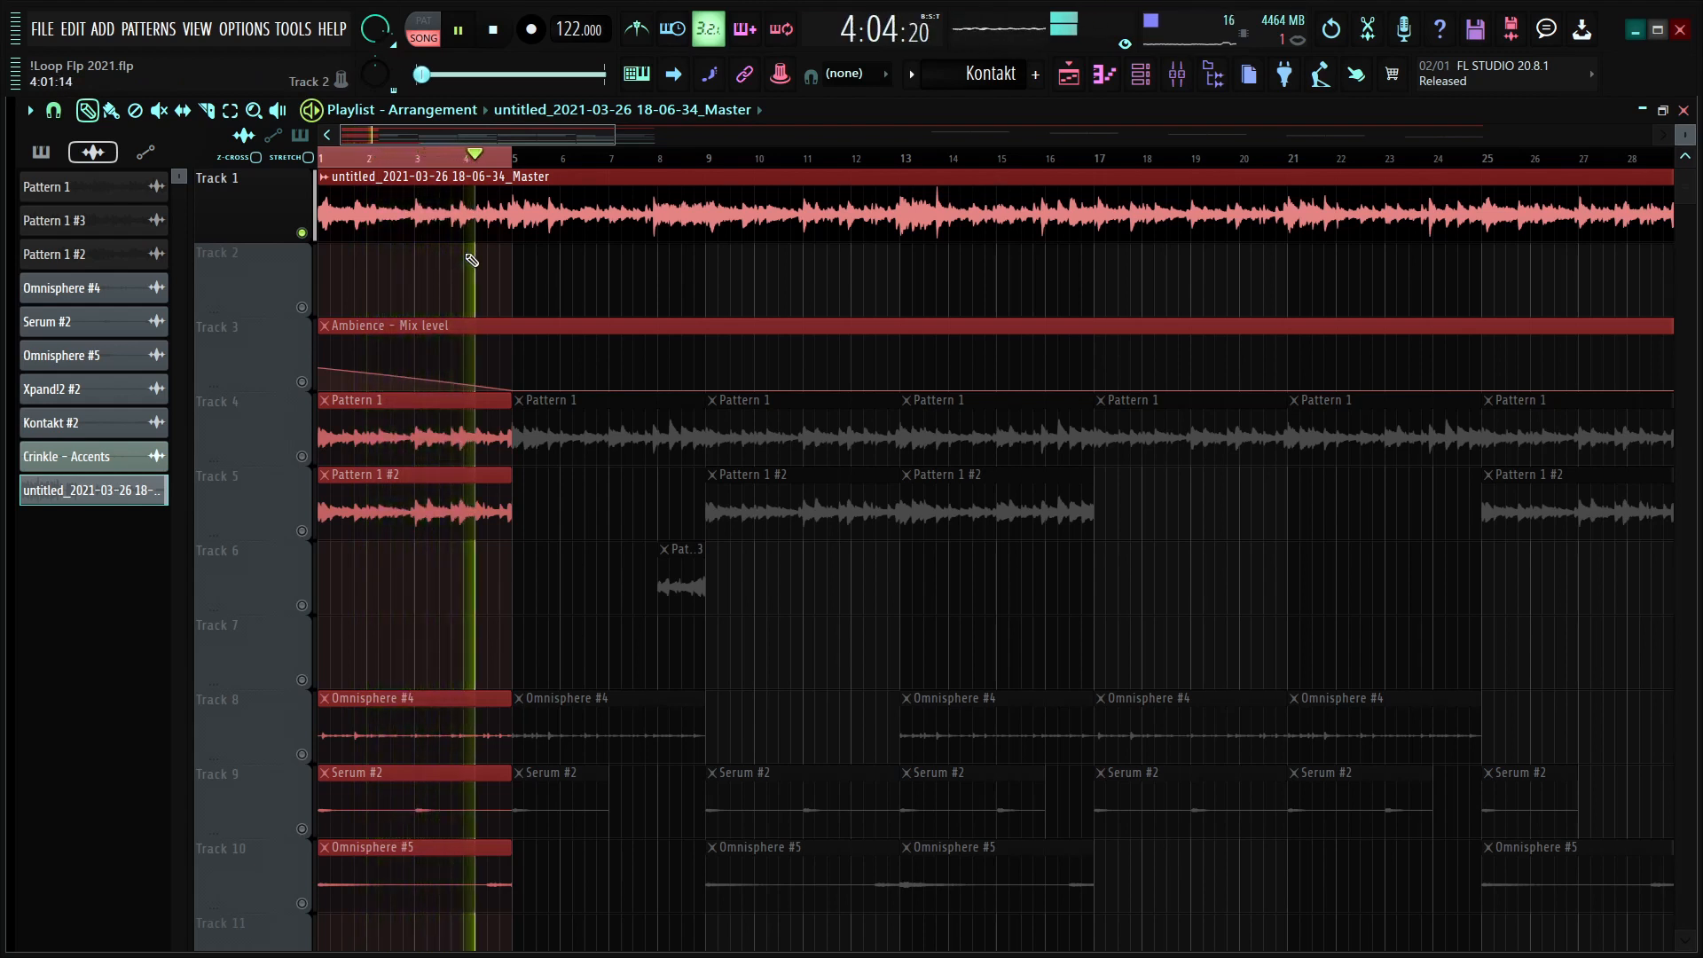
pyautogui.press('space')
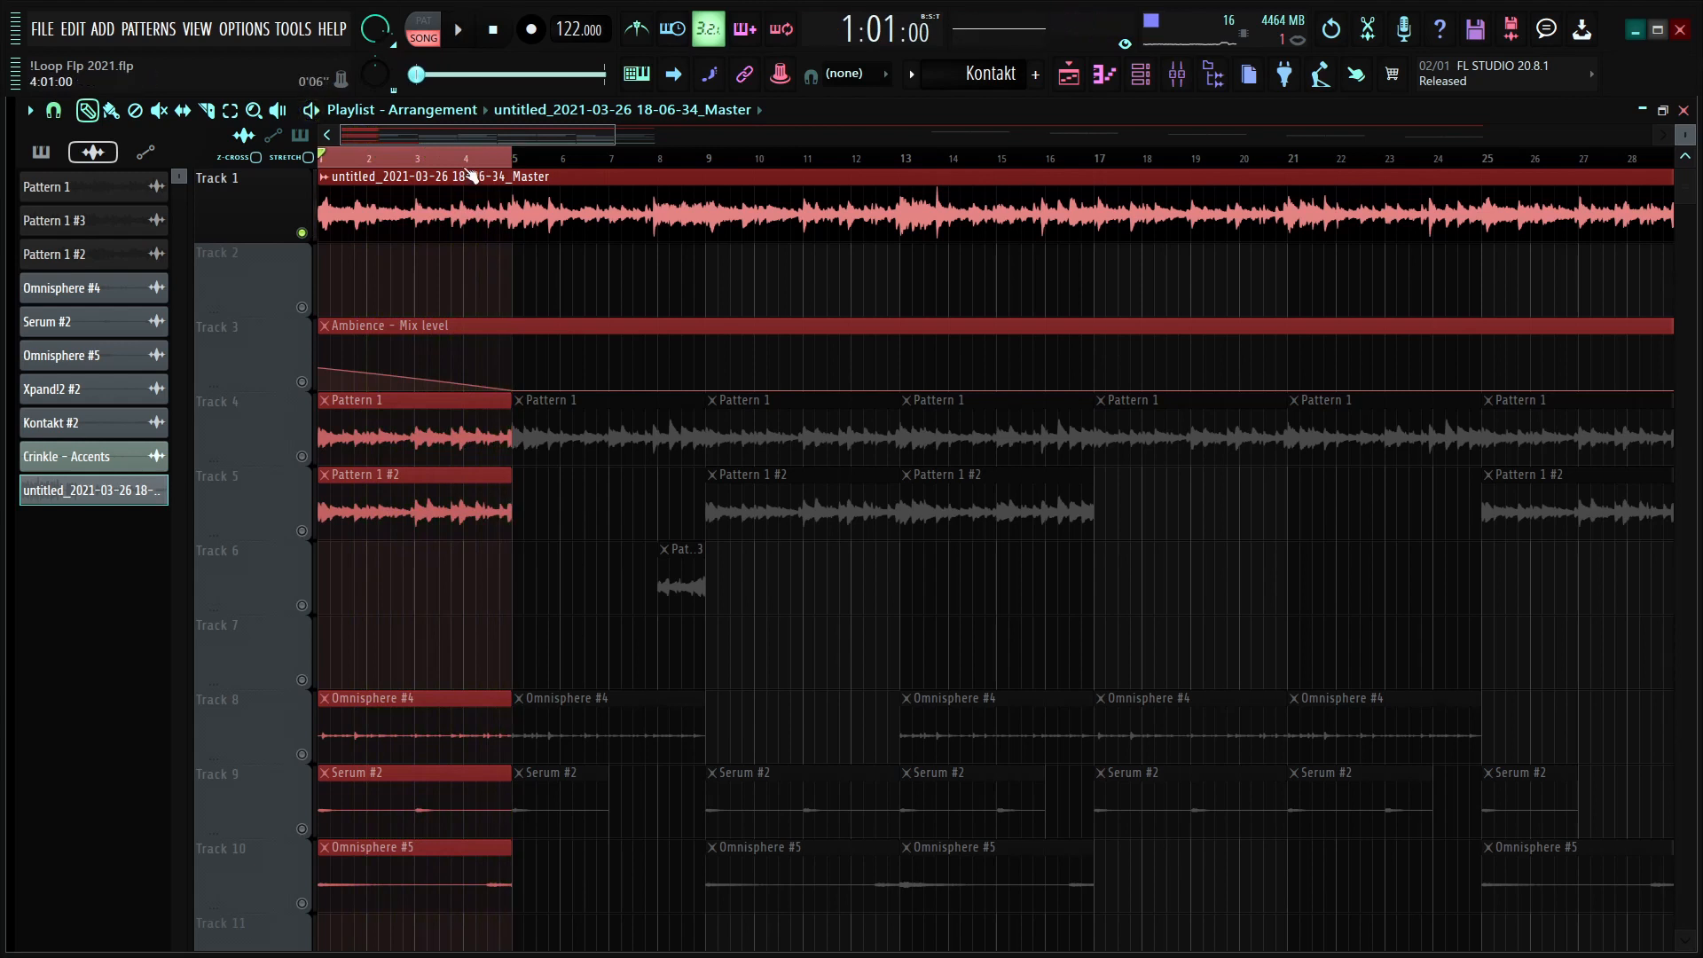
pyautogui.click(472, 161)
pyautogui.scroll(-4, 477, 164)
pyautogui.scroll(-3, 476, 165)
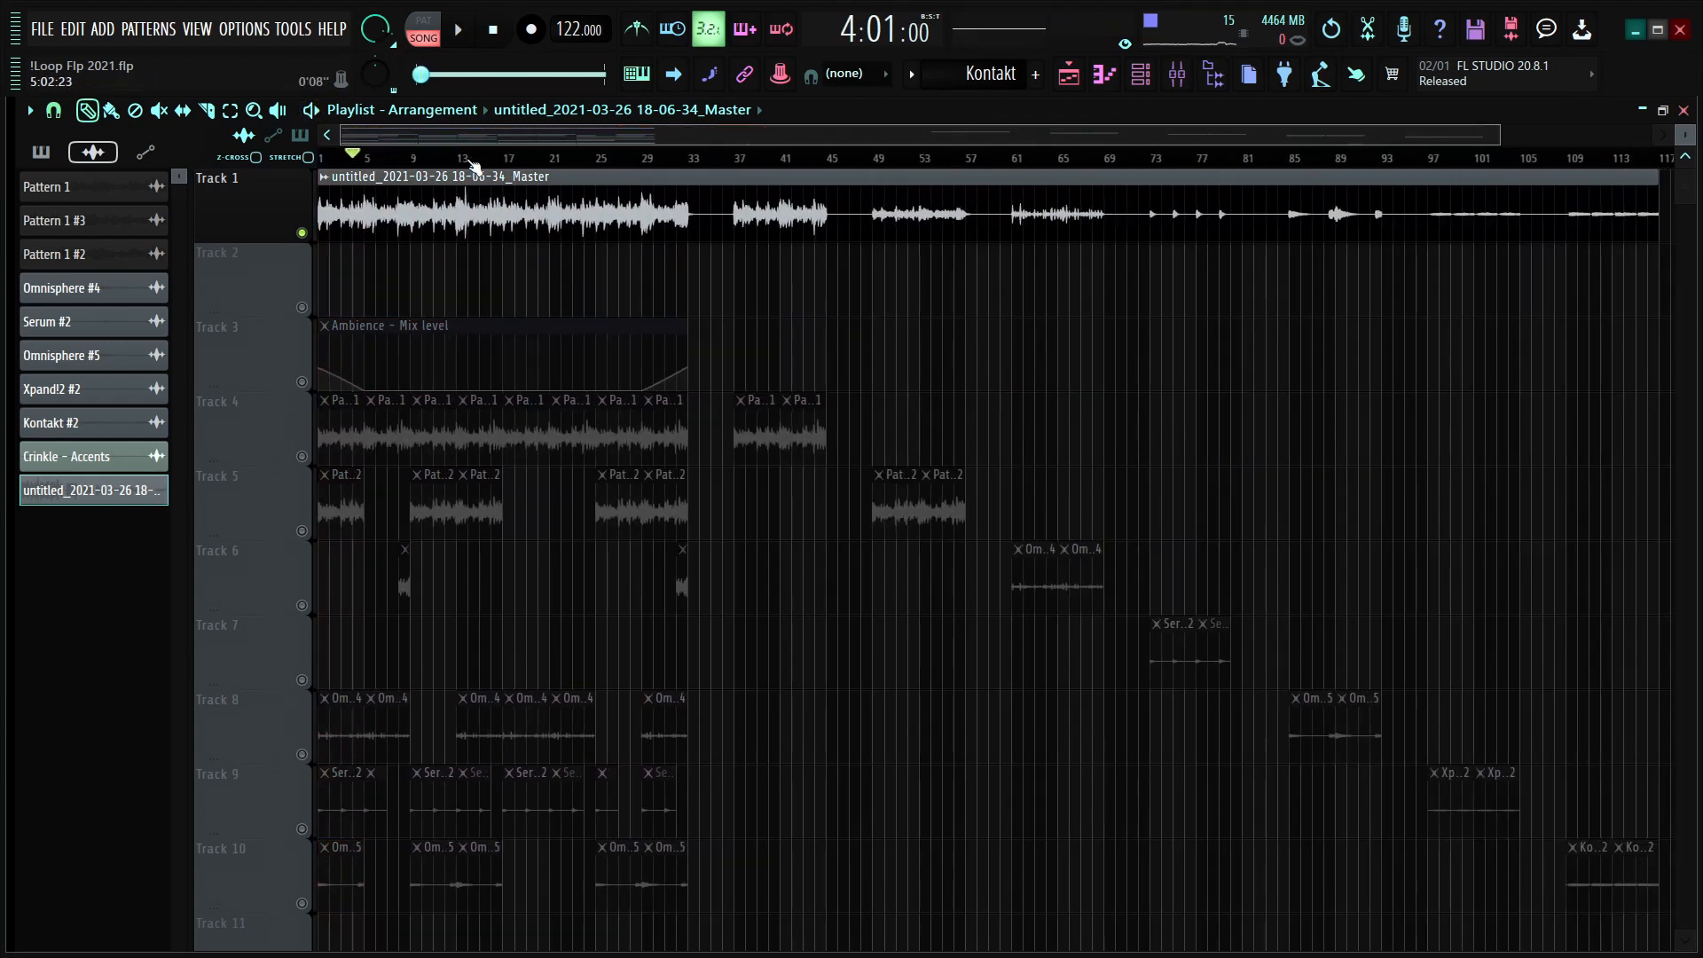
pyautogui.scroll(-1, 476, 165)
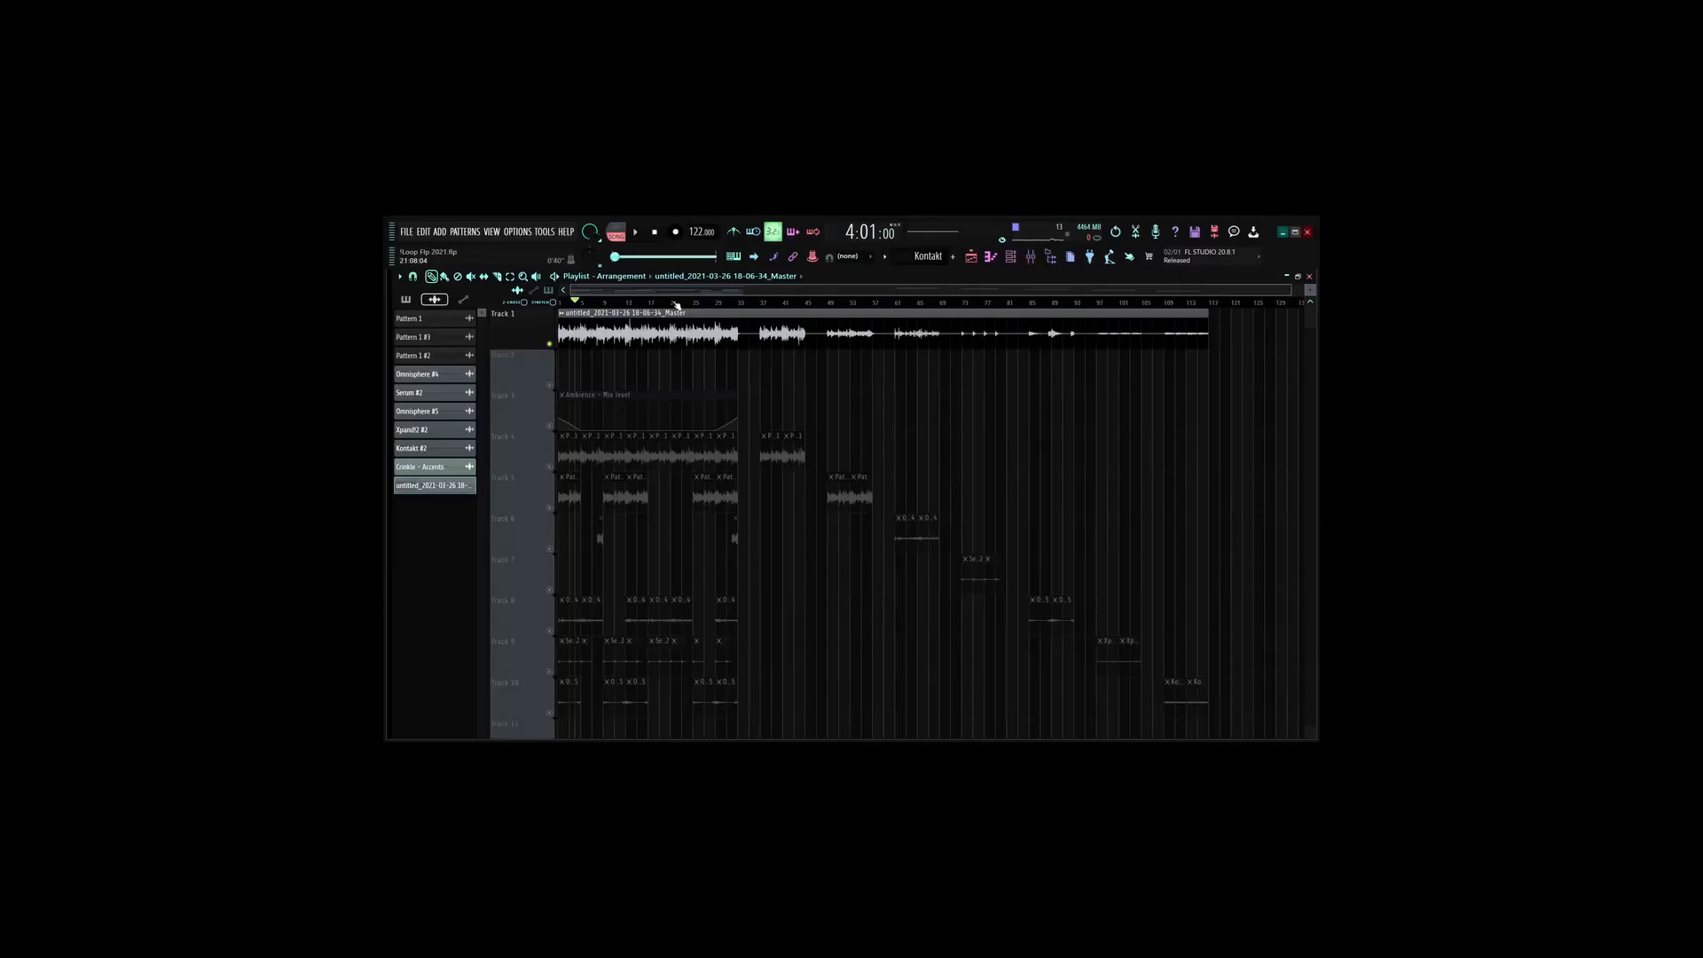